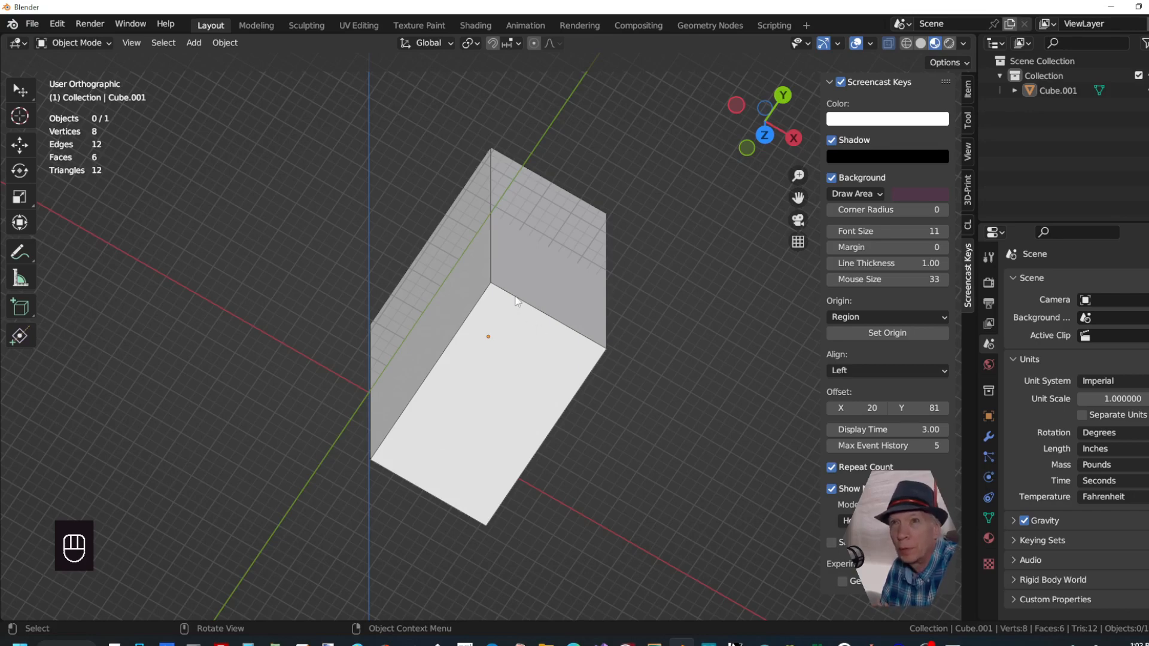
Enter Edit Mode on the box and set the mesh selection mode to edges
{"action": "left_click", "coordinate": [90, 42]}
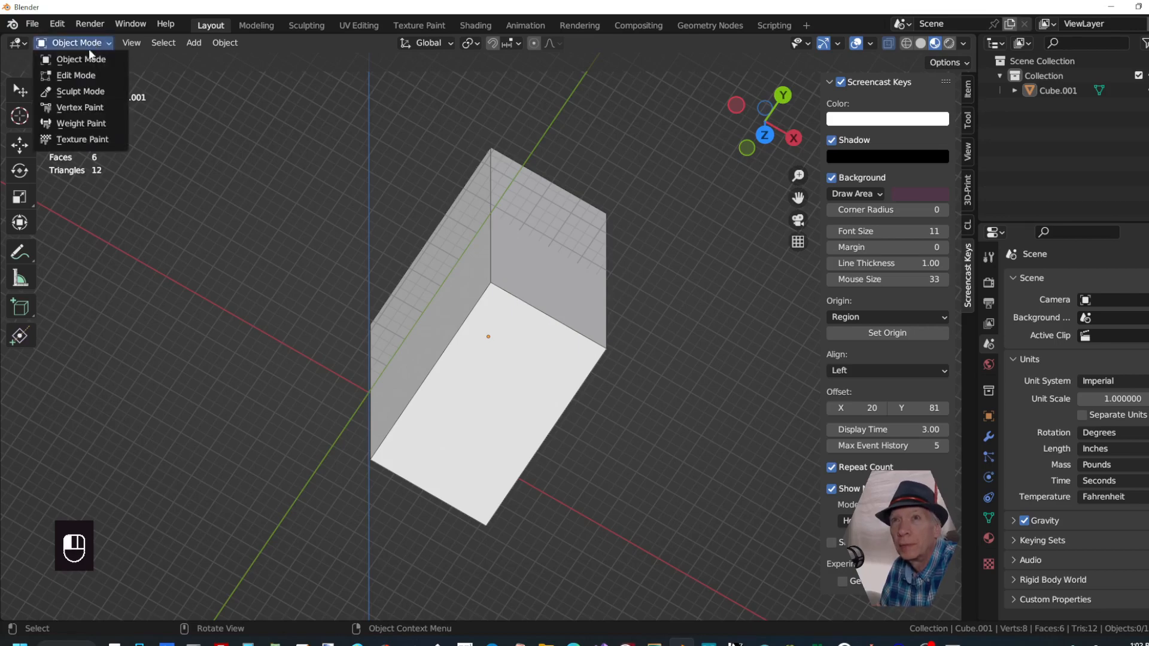
{"action": "left_click", "coordinate": [85, 74]}
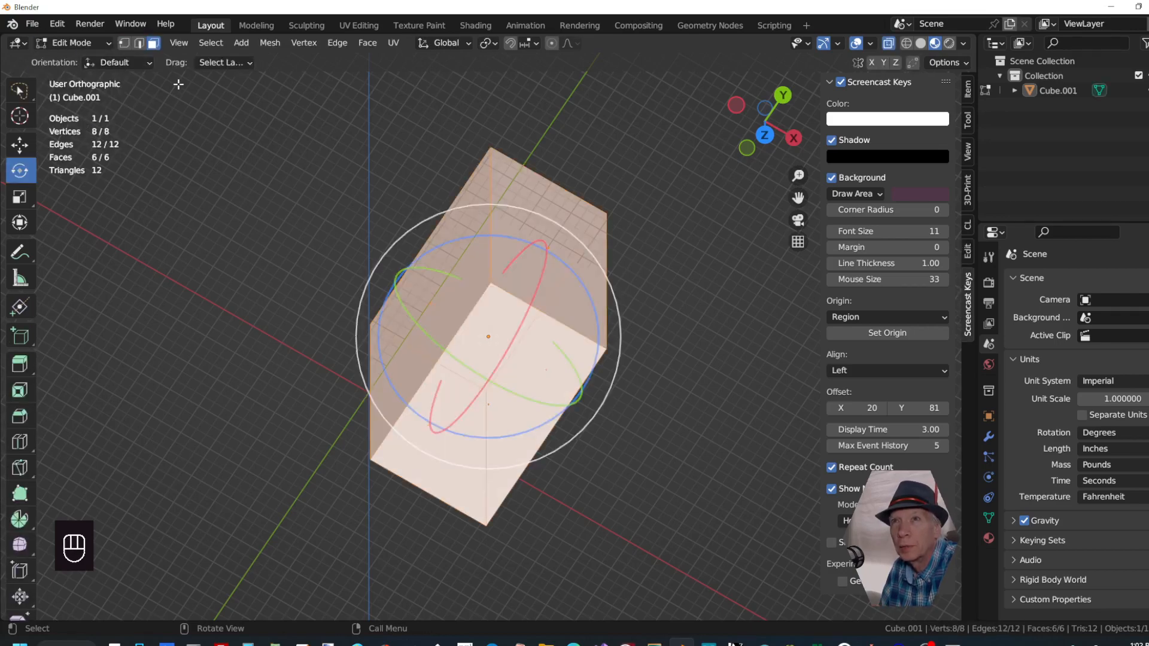
{"action": "left_click", "coordinate": [124, 44]}
{"action": "left_click", "coordinate": [139, 45]}
{"action": "left_click", "coordinate": [155, 45]}
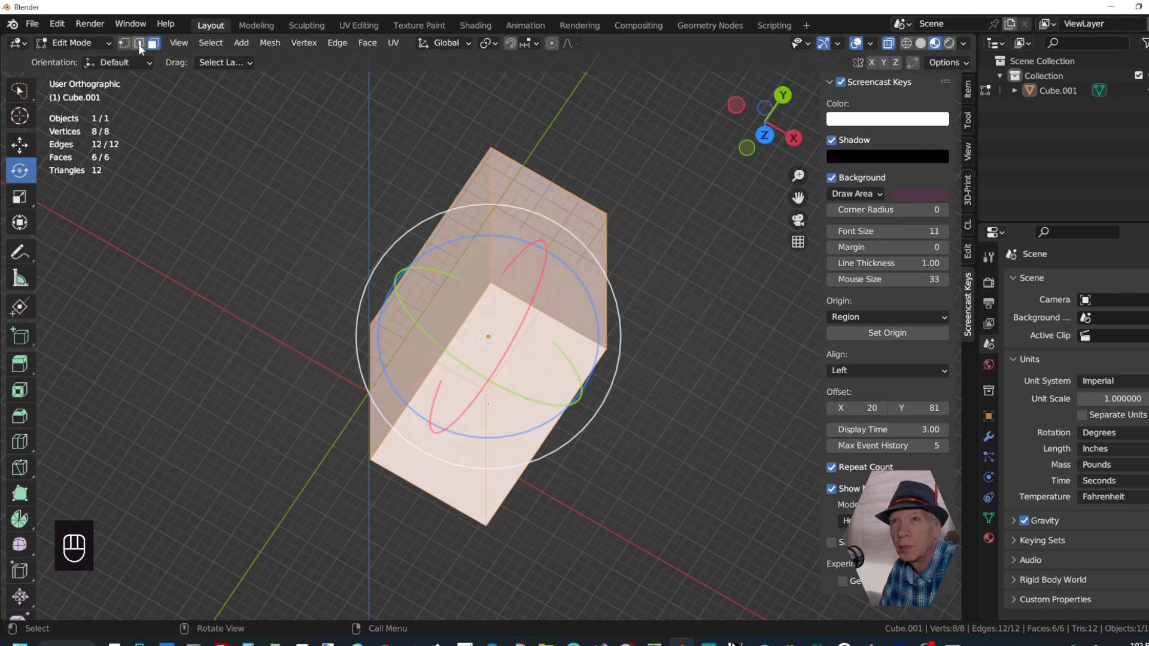
{"action": "left_click", "coordinate": [139, 45]}
Activate the Select Box tool and deselect all of the box's geometry
{"action": "left_click", "coordinate": [24, 96]}
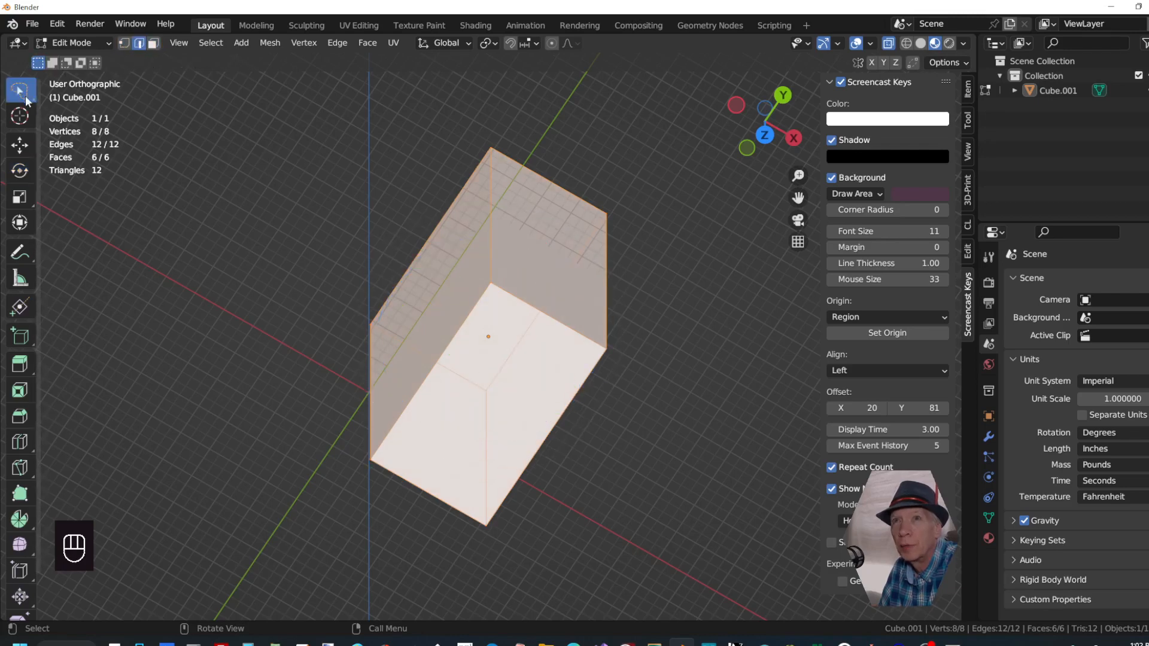
{"action": "left_click", "coordinate": [33, 99]}
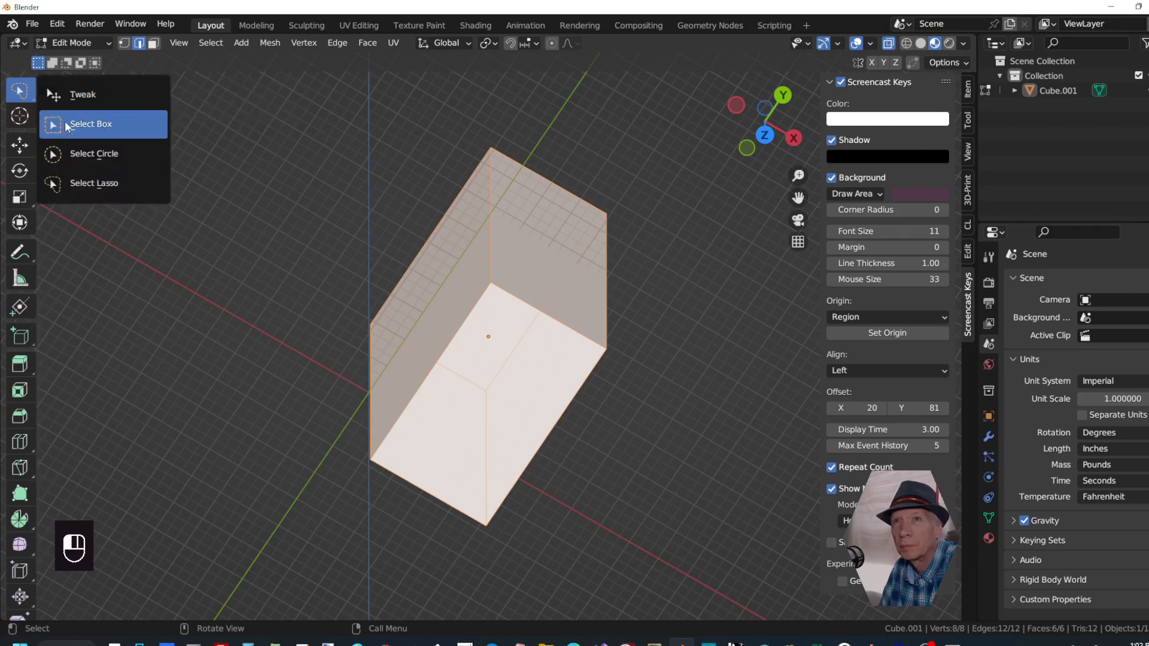
{"action": "left_click", "coordinate": [66, 127]}
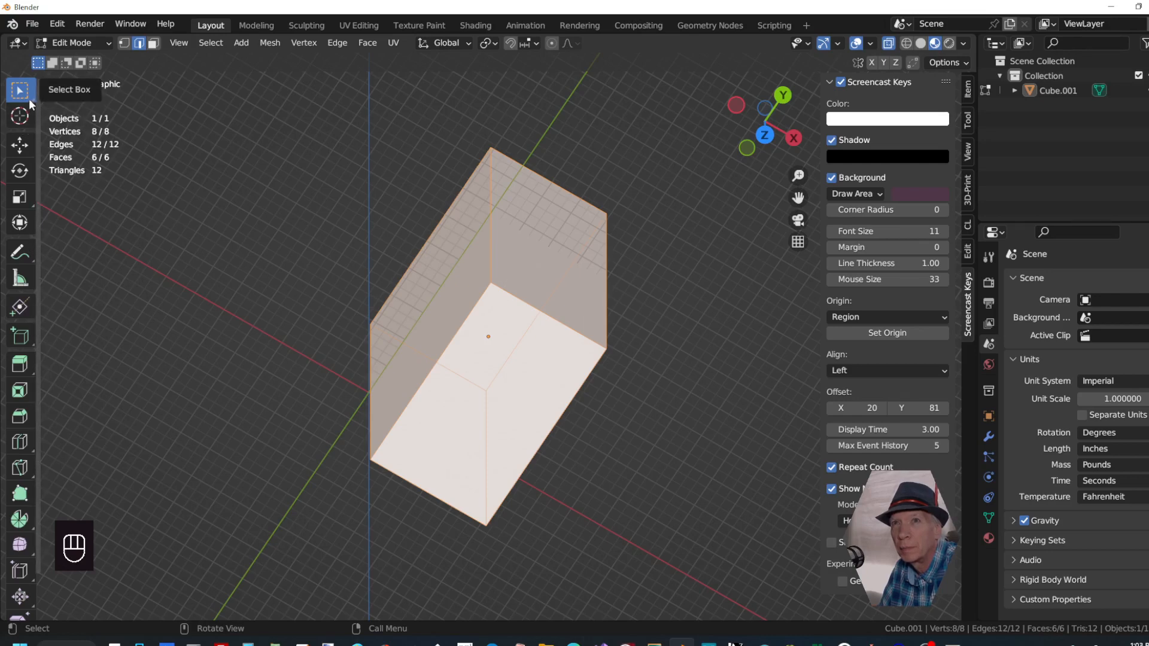
{"action": "left_click", "coordinate": [182, 126]}
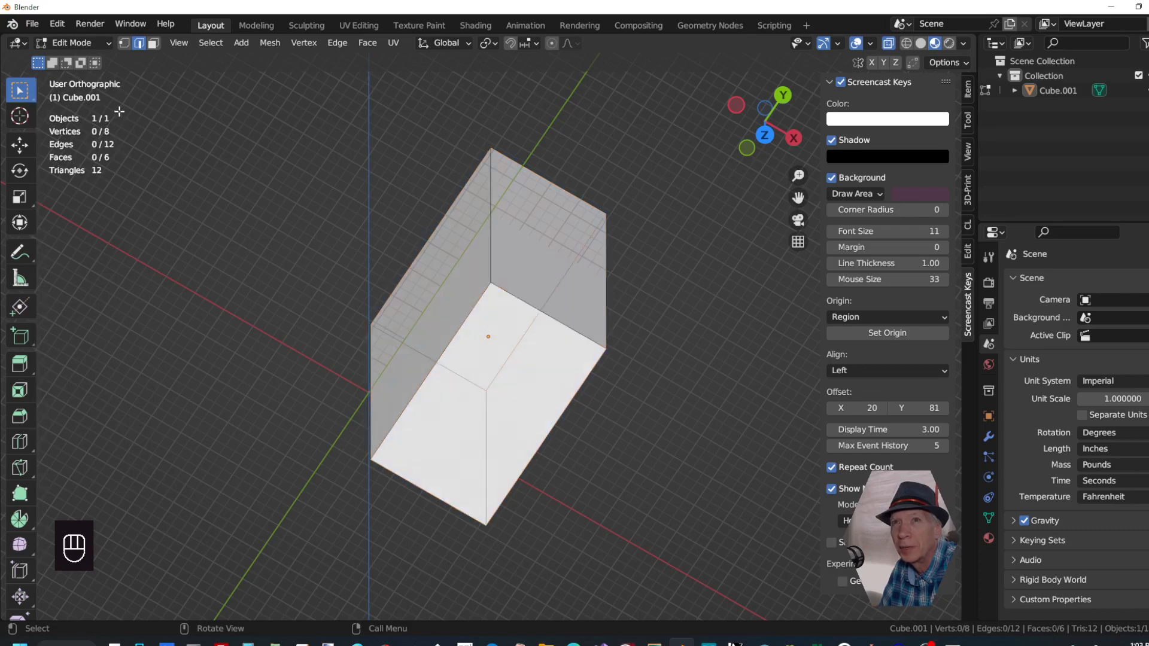
{"action": "left_click", "coordinate": [20, 116]}
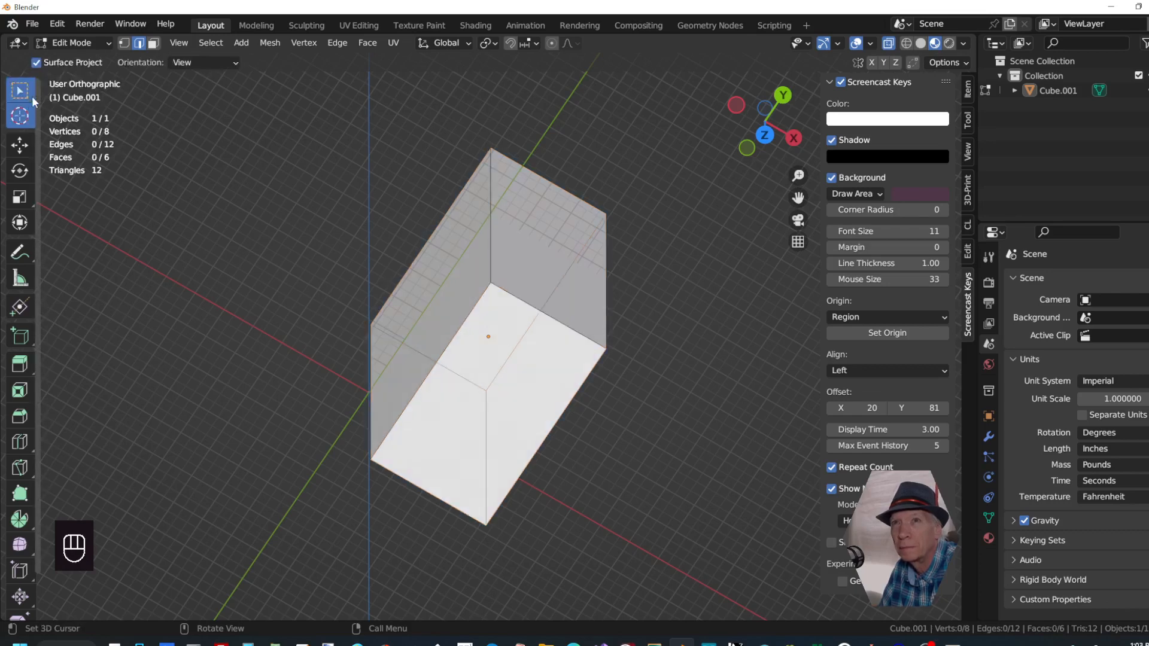
{"action": "left_click", "coordinate": [31, 96]}
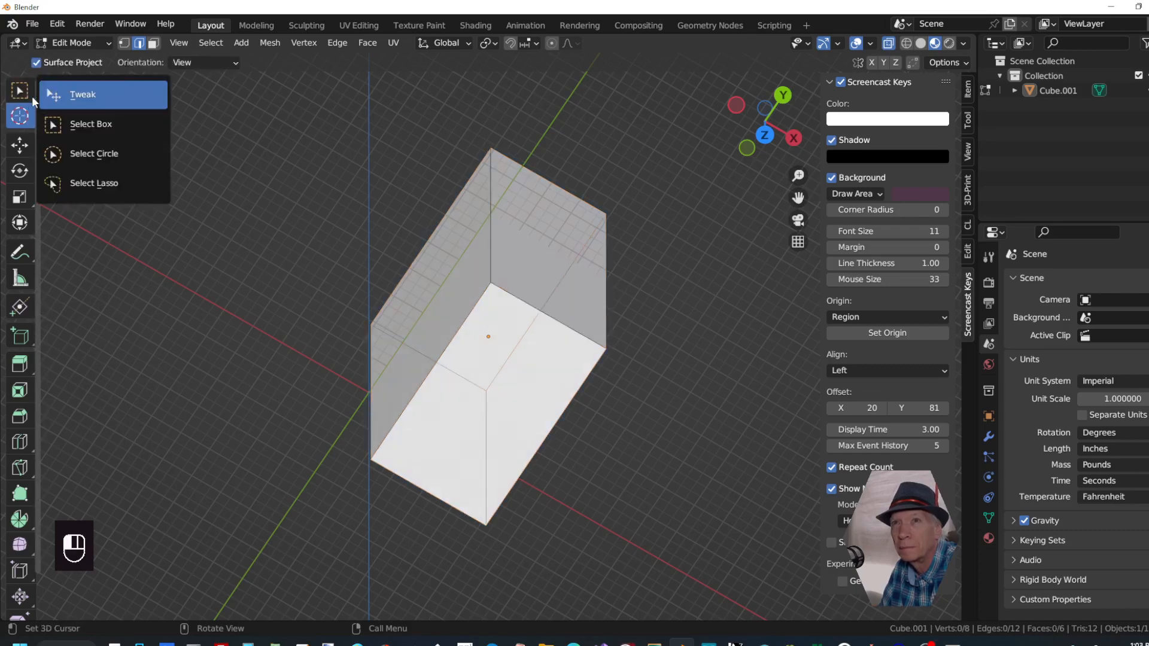
{"action": "left_click", "coordinate": [62, 124]}
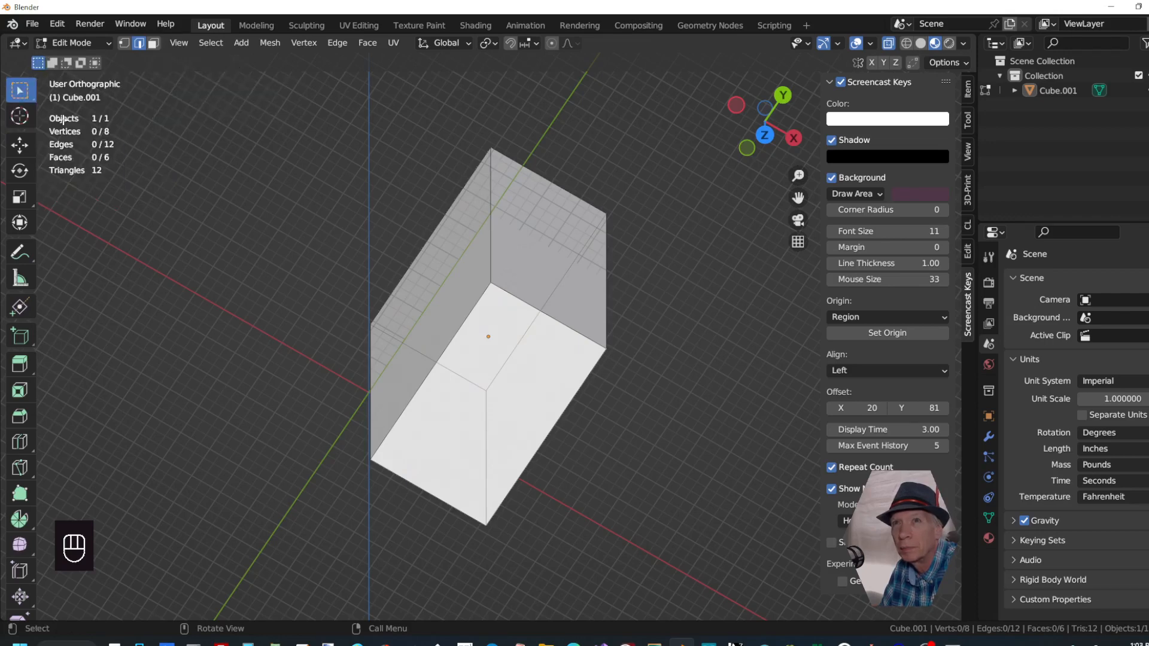
Try to move the short edge between the white face and the adjoining grey end face
{"action": "left_click", "coordinate": [529, 300]}
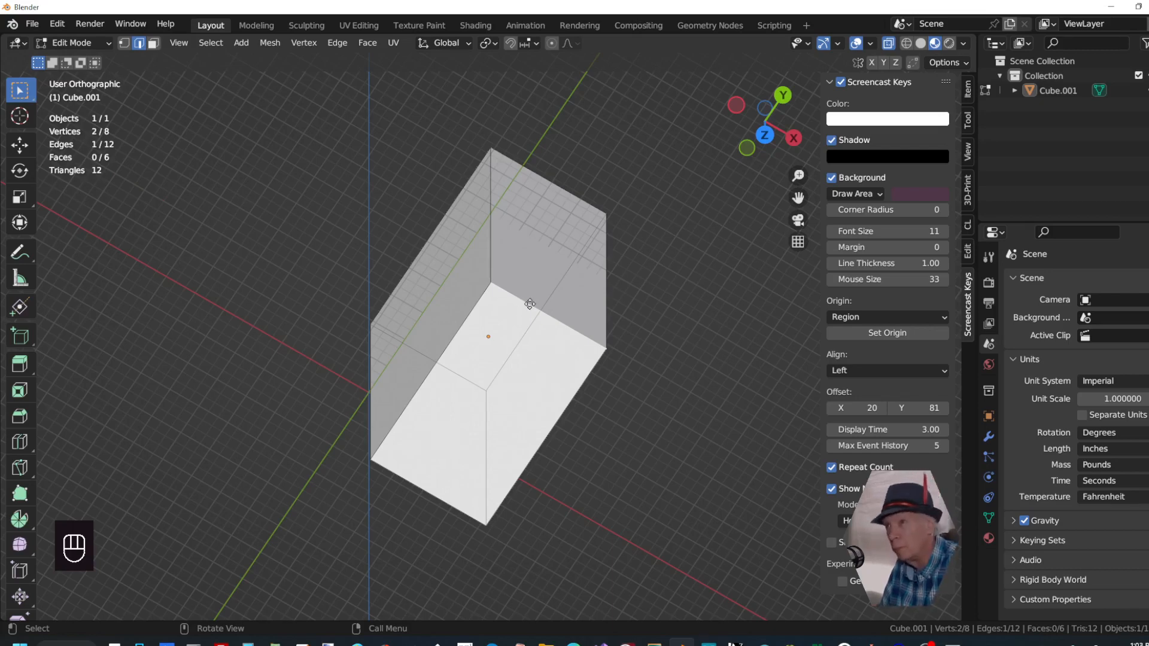
{"action": "key", "text": "g"}
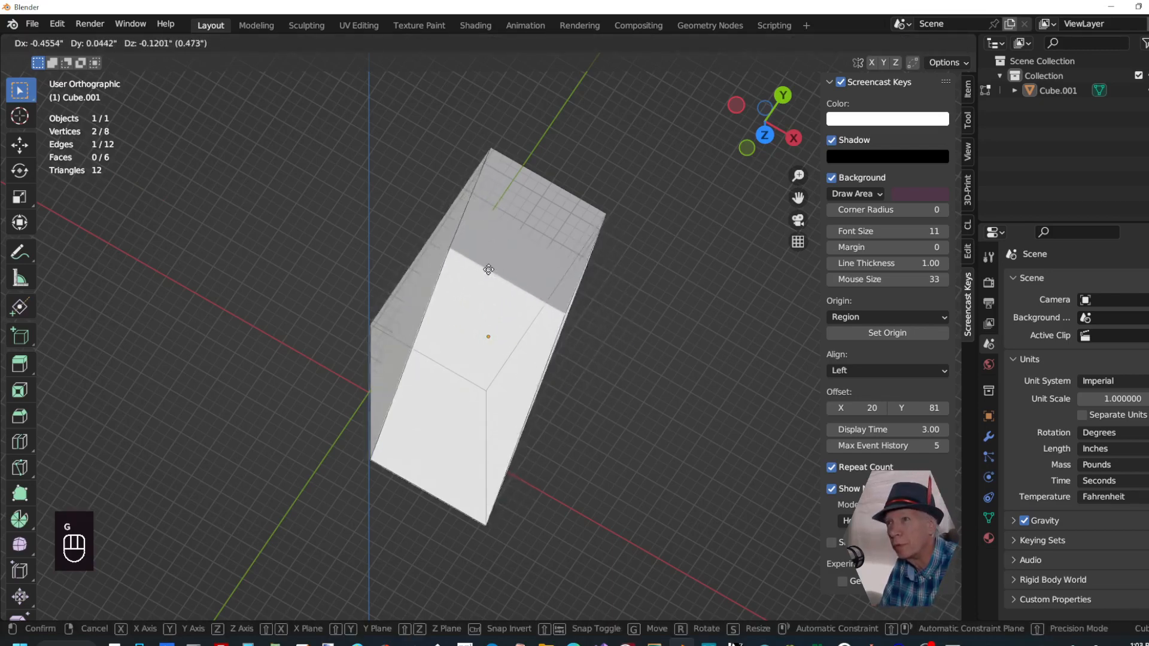
{"action": "right_click", "coordinate": [570, 333]}
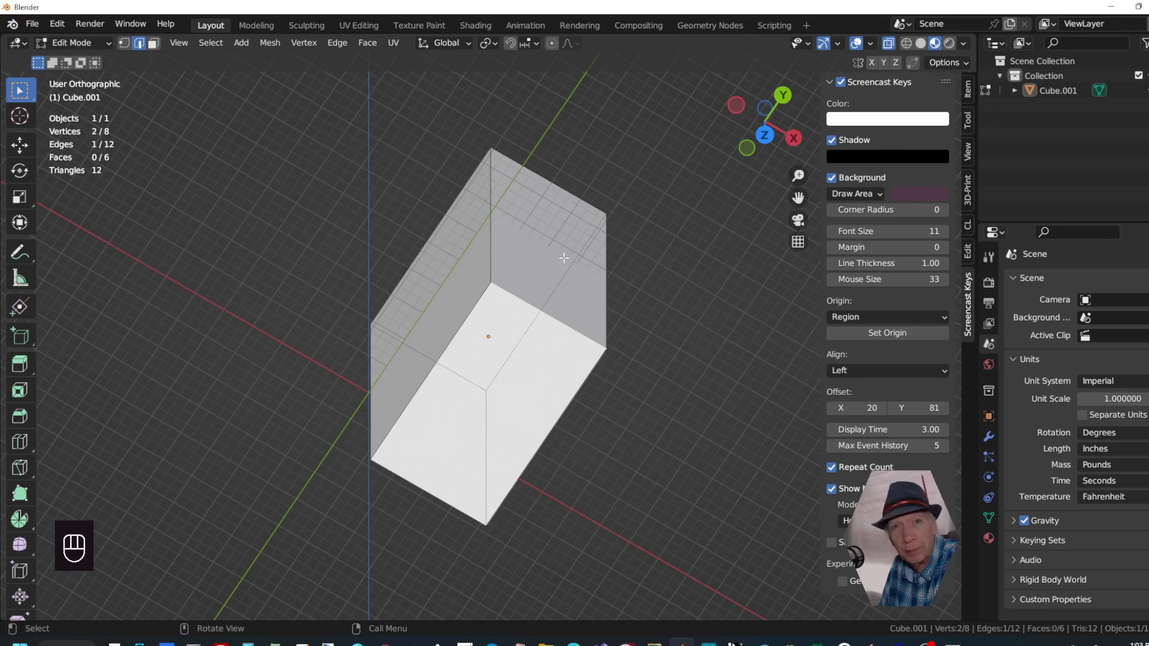
Select the long edge between the white face and the grey side face and scale it up slightly along Y
{"action": "left_click", "coordinate": [490, 261]}
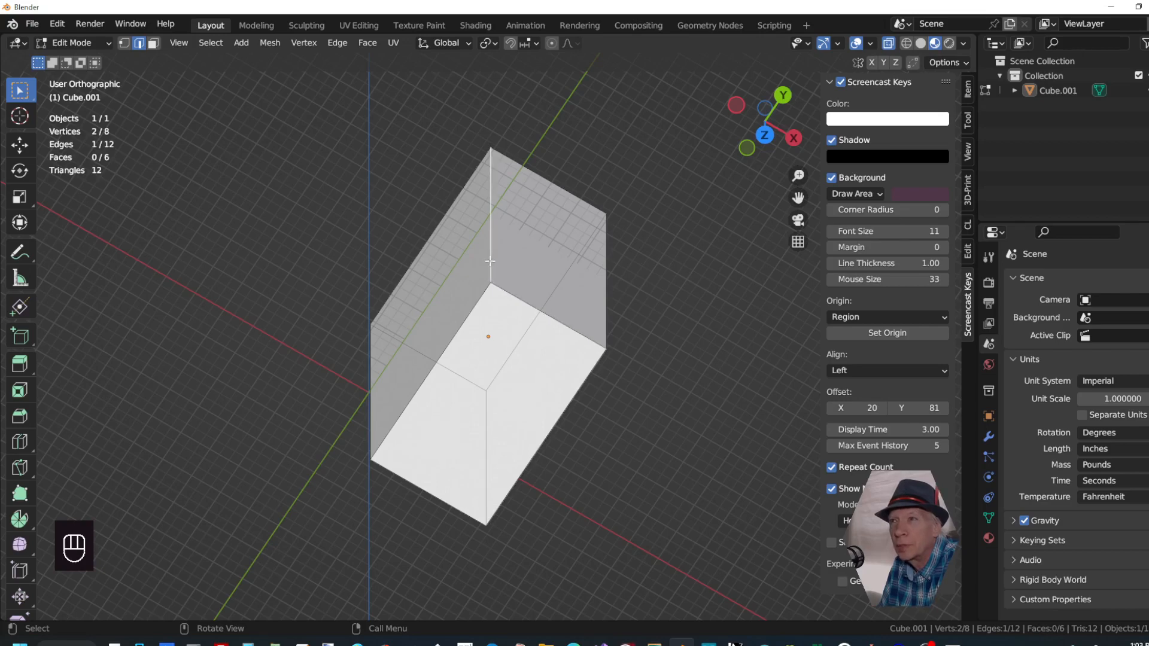
{"action": "left_click", "coordinate": [505, 289]}
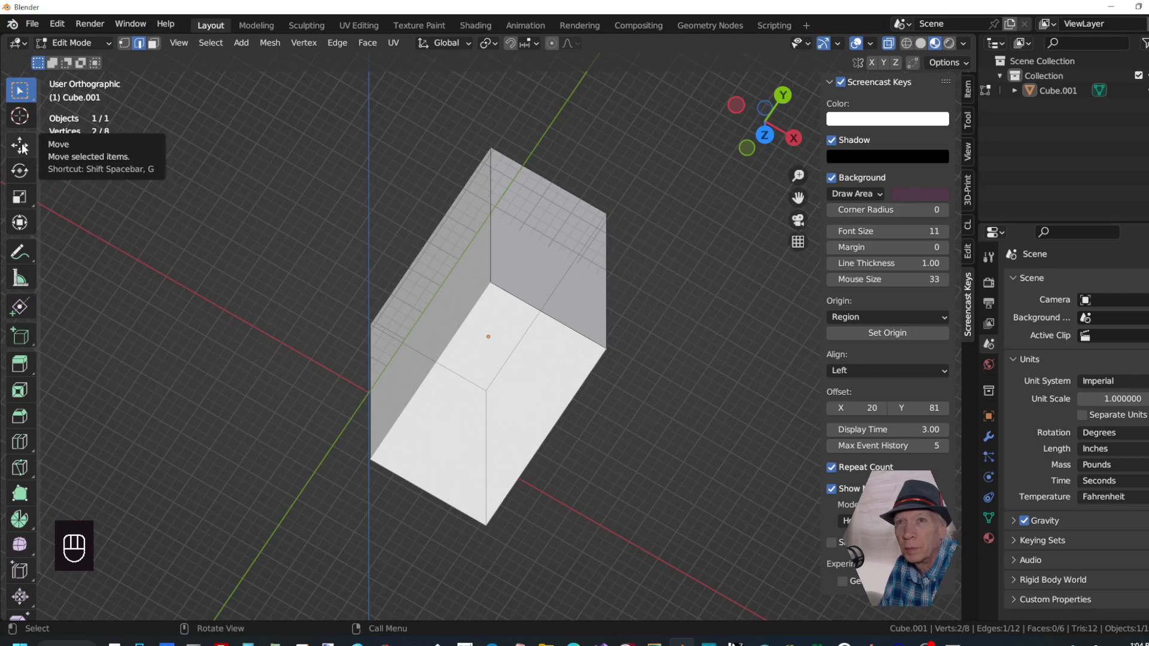
{"action": "left_click", "coordinate": [22, 202]}
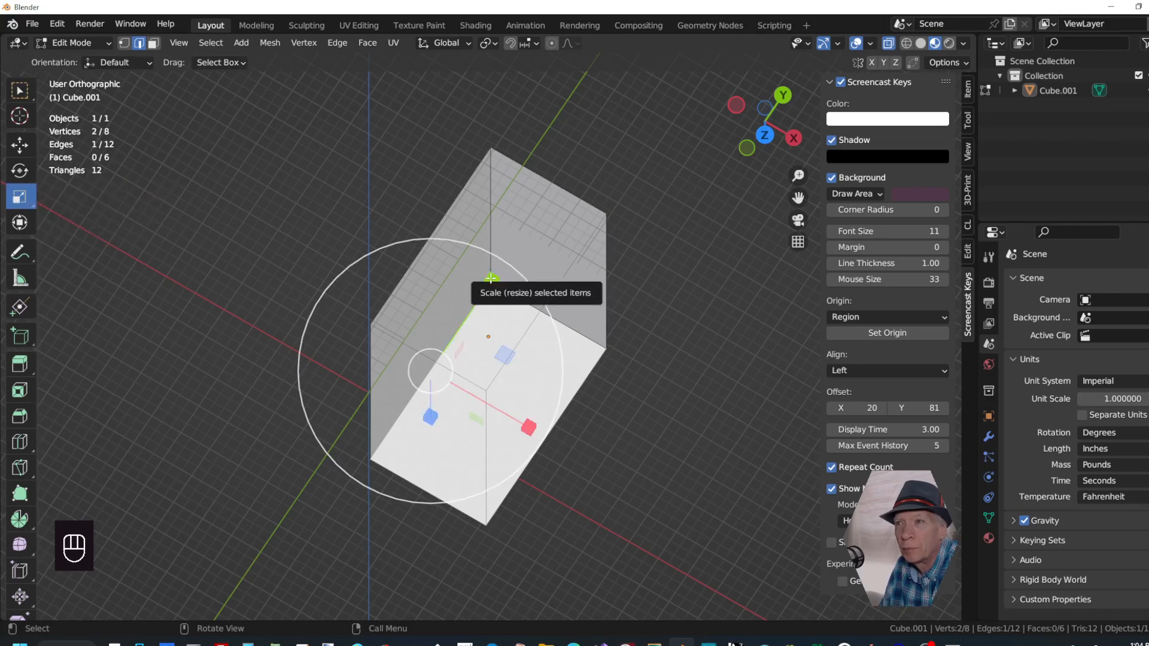
{"action": "mouse_move", "coordinate": [491, 278]}
{"action": "left_mouse_down"}
{"action": "mouse_move", "coordinate": [471, 326]}
{"action": "mouse_move", "coordinate": [516, 252]}
{"action": "mouse_move", "coordinate": [467, 341]}
{"action": "mouse_move", "coordinate": [510, 278]}
{"action": "left_mouse_up"}
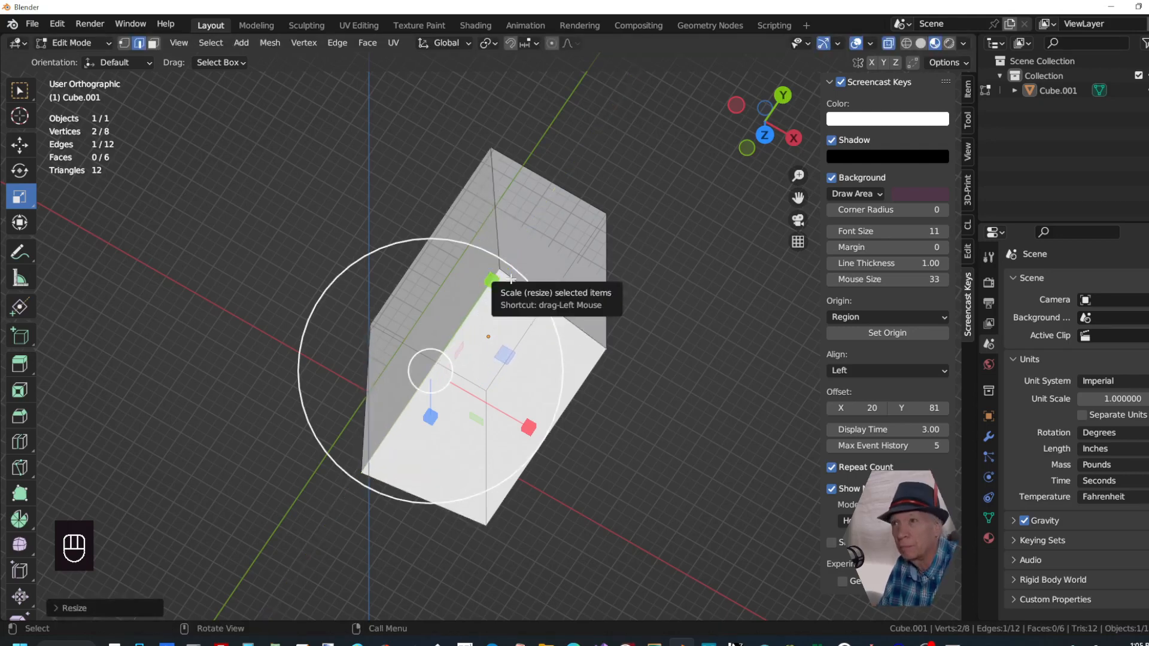
{"action": "key", "text": "Escape"}
{"action": "key", "text": "Escape"}
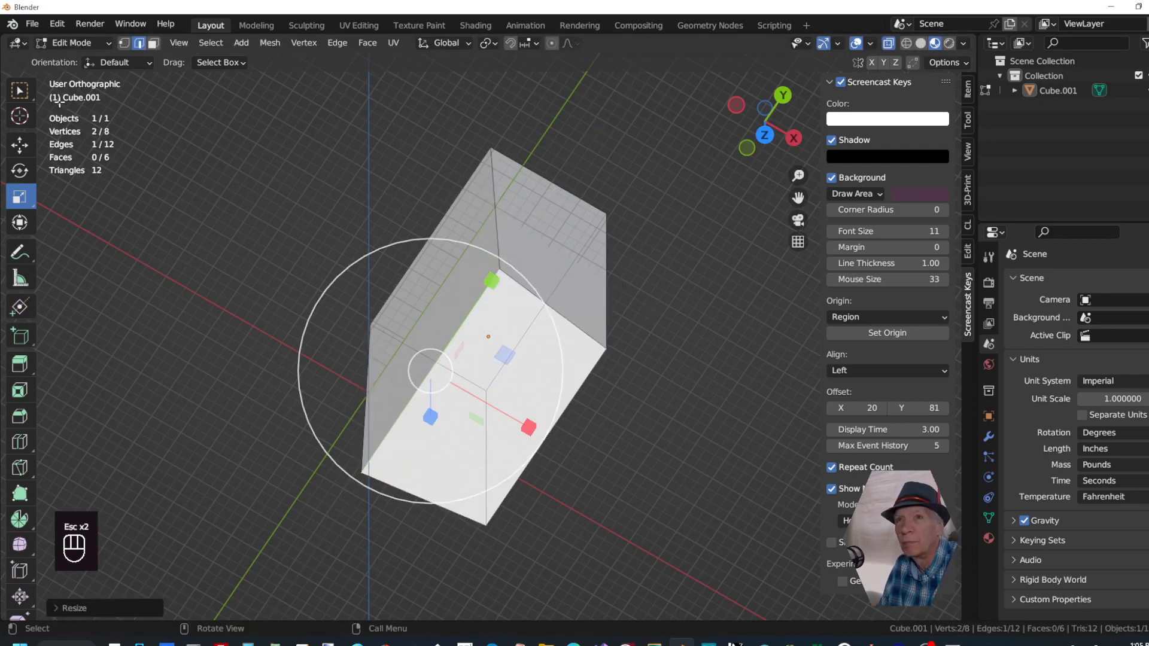
Return to the Select Box tool and clear the edge selection
{"action": "left_click", "coordinate": [17, 89]}
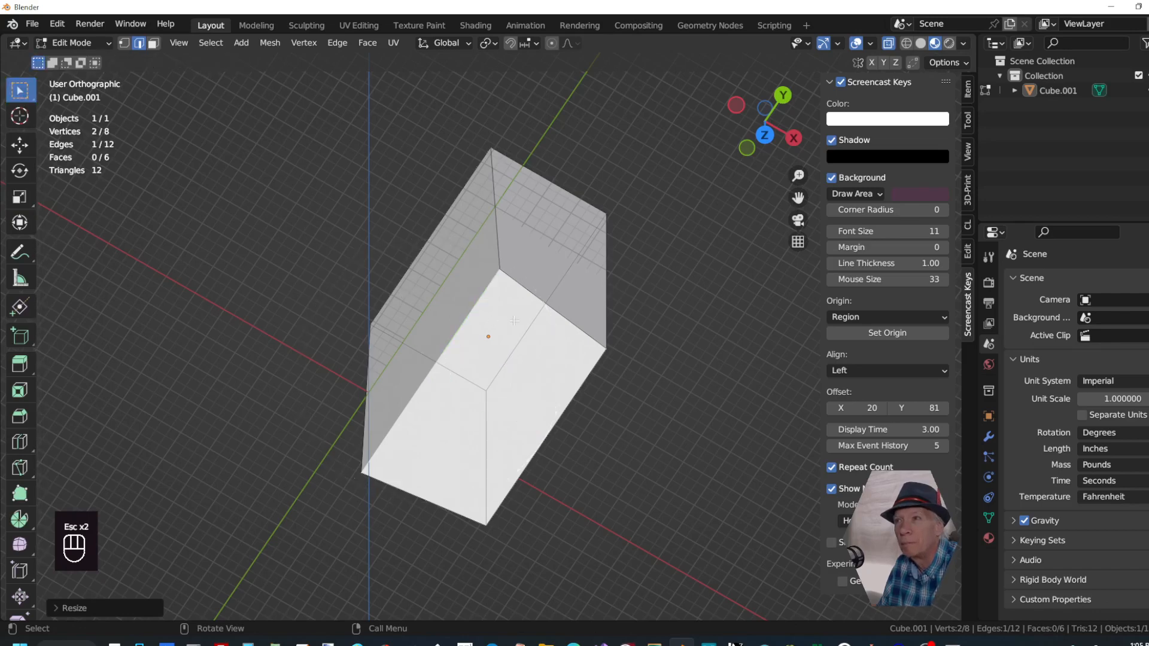
{"action": "left_click", "coordinate": [542, 307]}
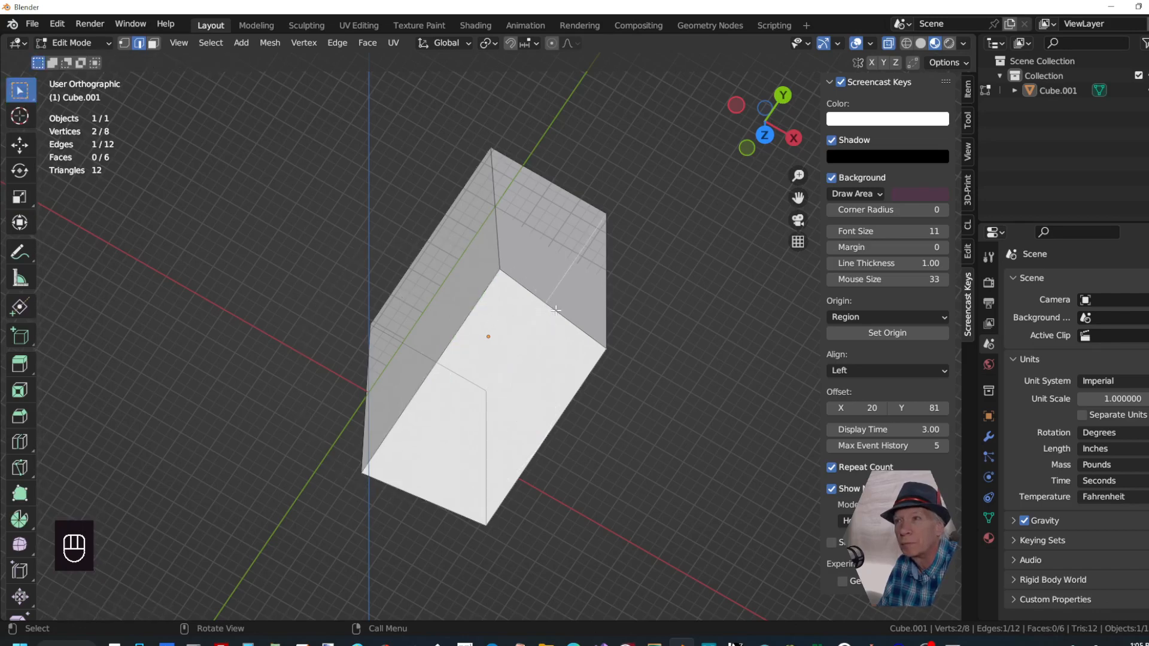
{"action": "left_click", "coordinate": [556, 310]}
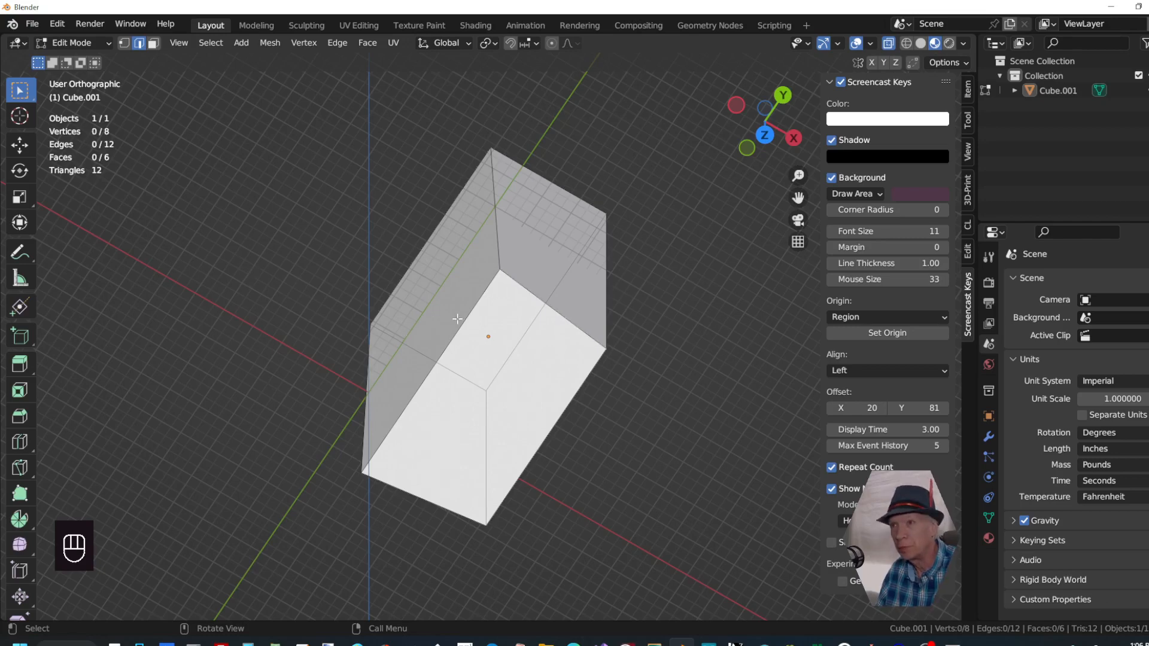
{"action": "left_click", "coordinate": [305, 241]}
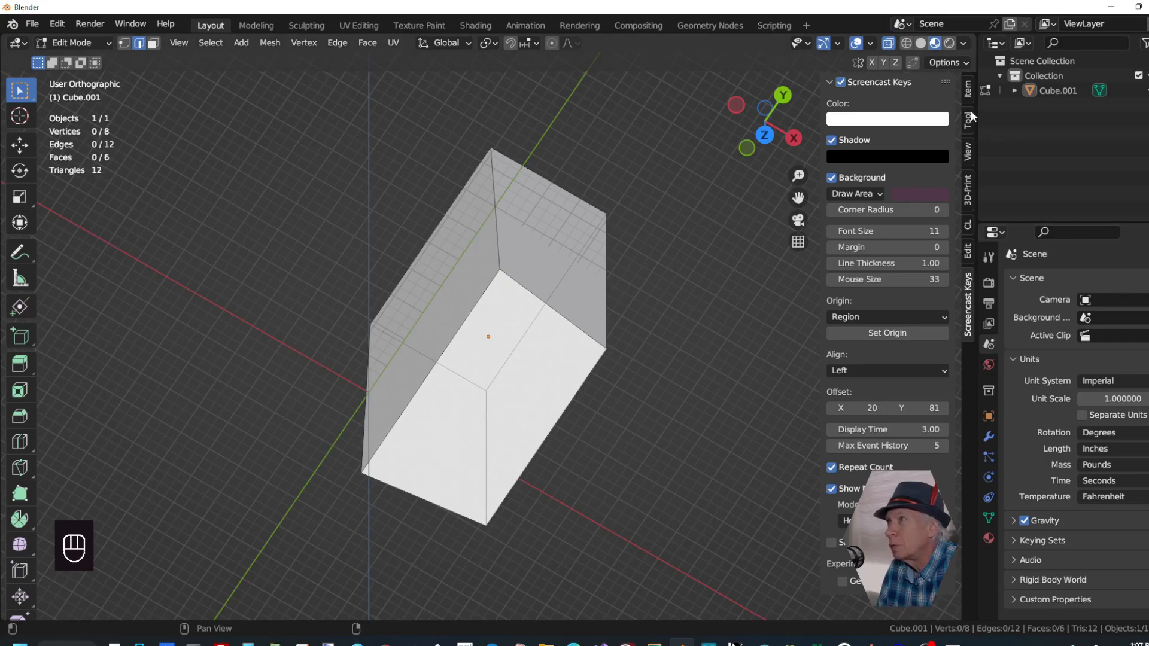
Show the item's Transform properties and set the scene's unit system to Metric
{"action": "left_click", "coordinate": [969, 88]}
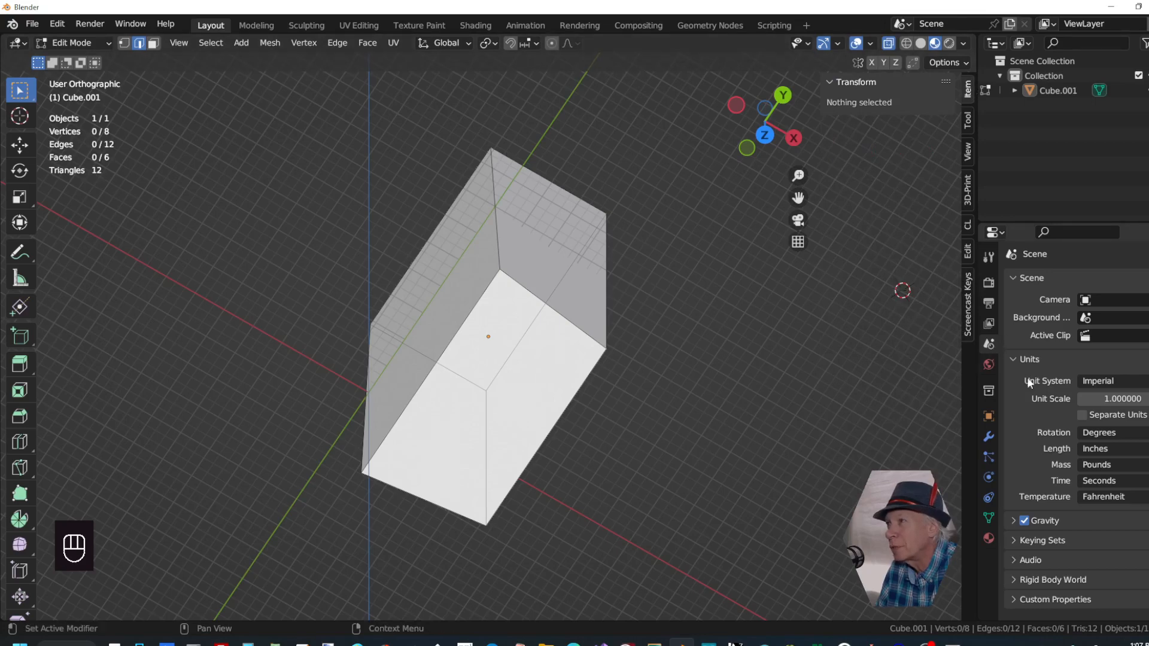
{"action": "left_click", "coordinate": [1097, 383]}
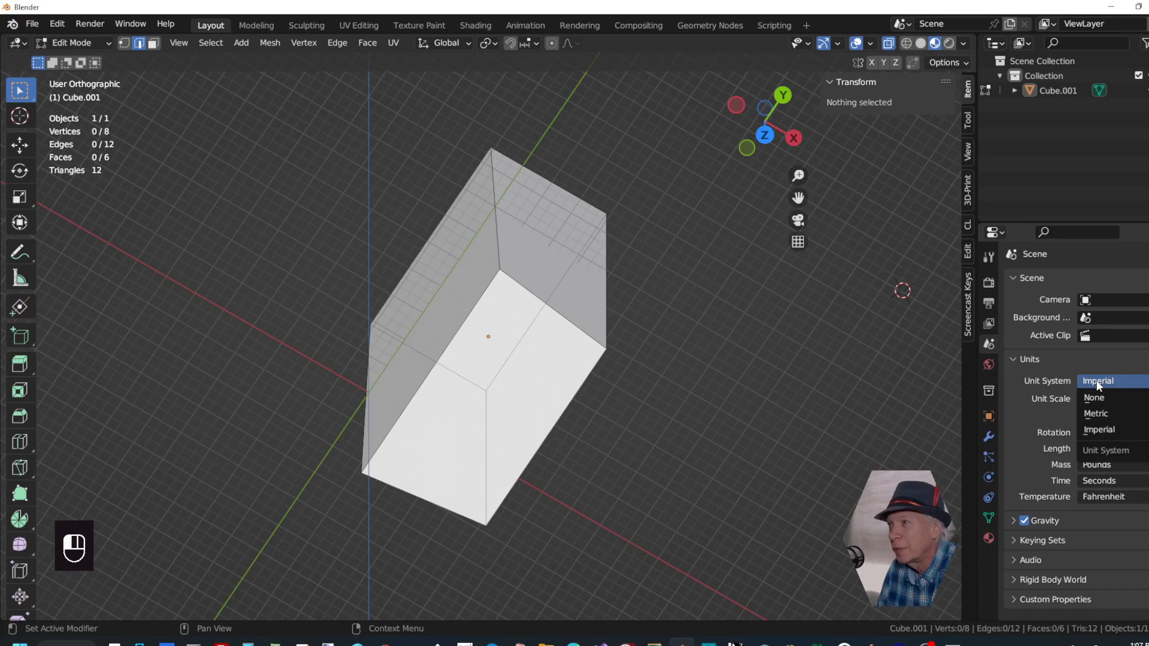
{"action": "left_click", "coordinate": [1097, 413]}
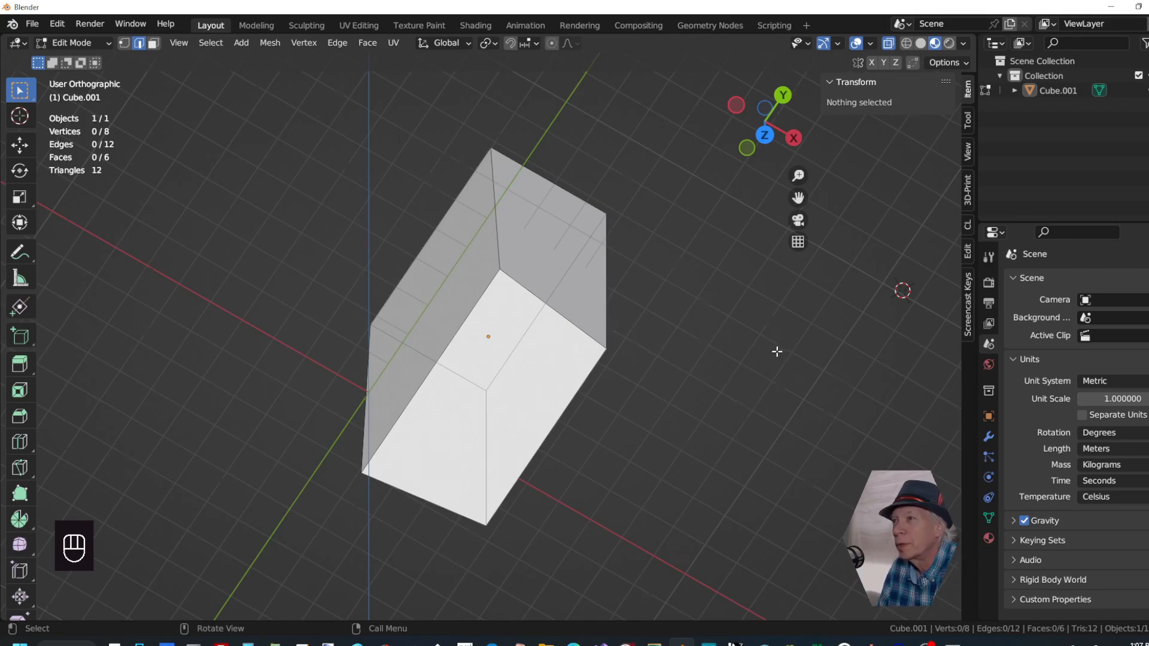
{"action": "scroll", "coordinate": [774, 351], "scroll_direction": "down", "scroll_amount": 2}
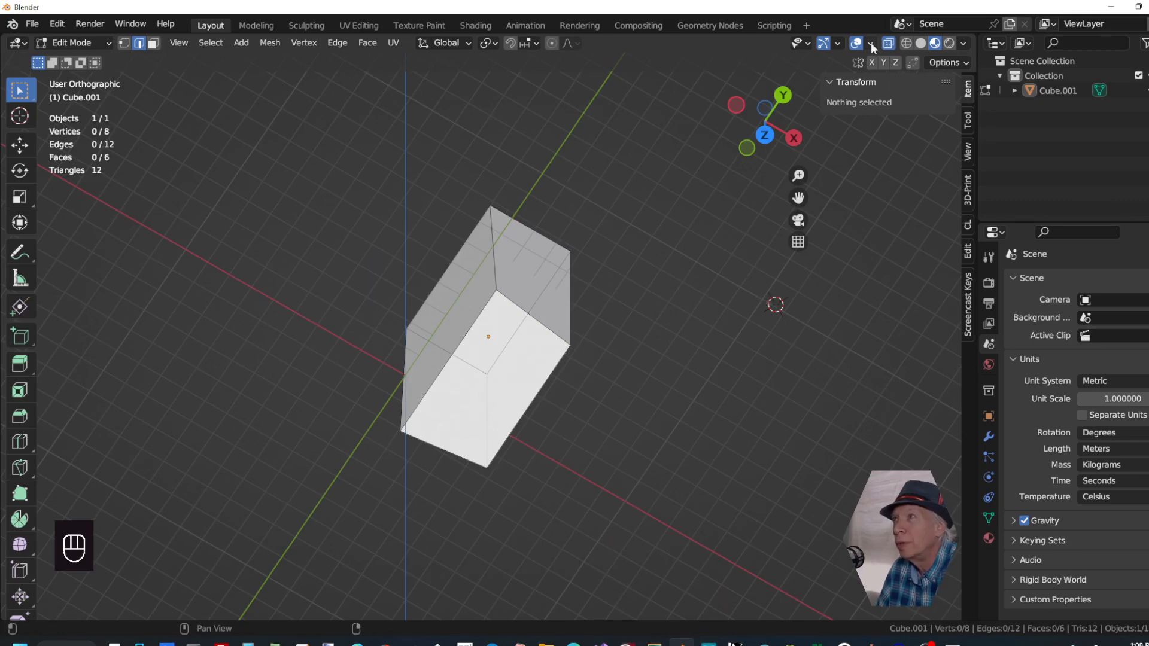
Turn off X-ray display and toggle the viewport overlays off and back on
{"action": "left_click", "coordinate": [888, 44]}
{"action": "left_click", "coordinate": [855, 43]}
{"action": "left_click", "coordinate": [856, 43]}
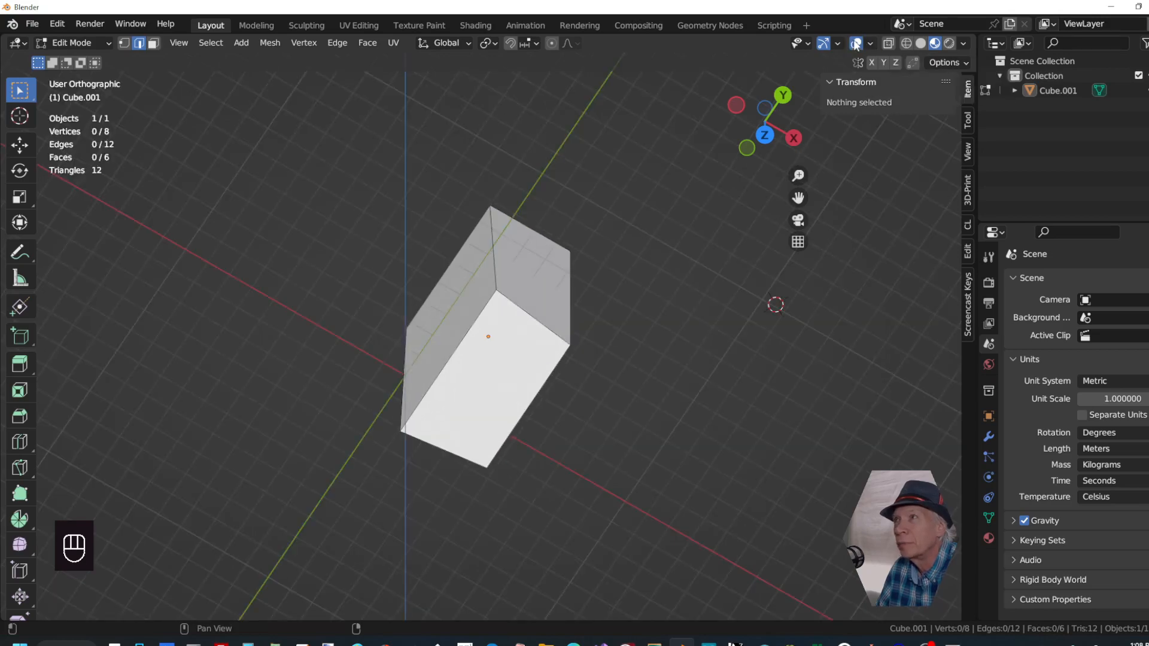
Toggle the floor grid off and back on, and set the overlay grid scale to 1
{"action": "left_click", "coordinate": [869, 44]}
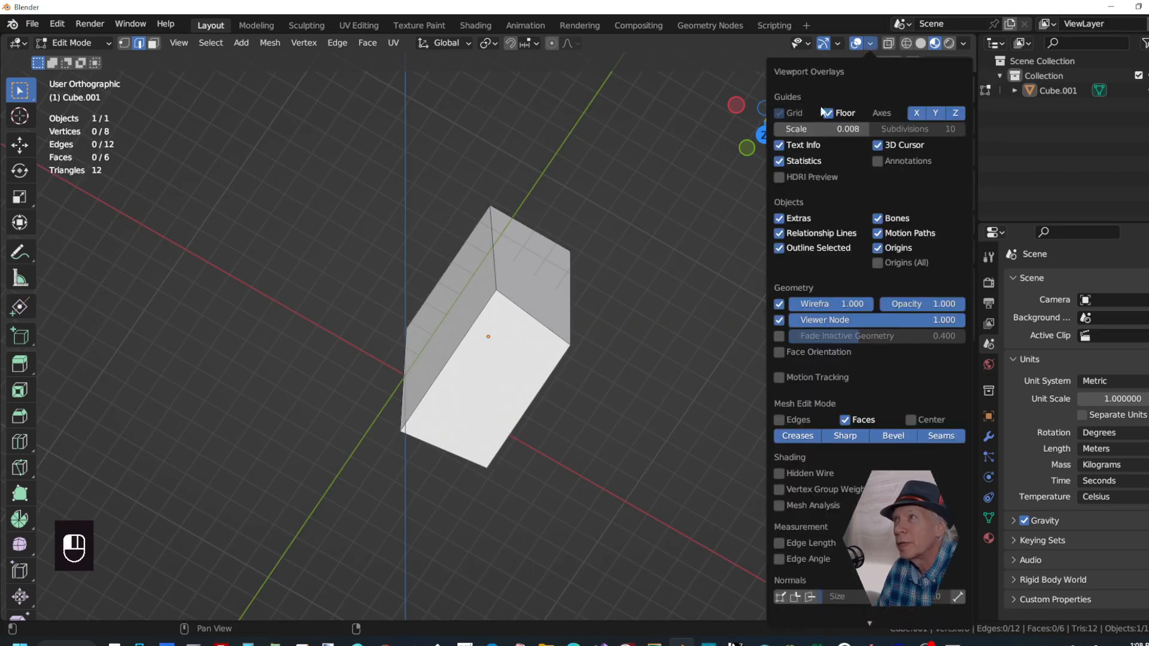
{"action": "left_click", "coordinate": [793, 112]}
{"action": "left_click", "coordinate": [840, 112]}
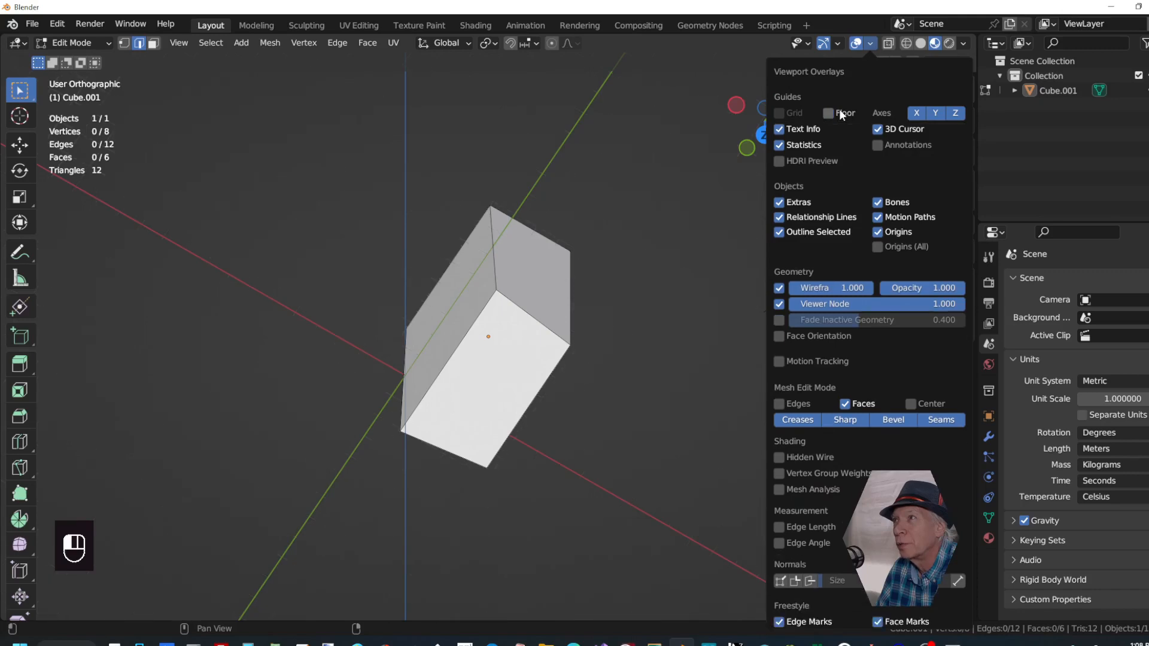
{"action": "left_click", "coordinate": [841, 112]}
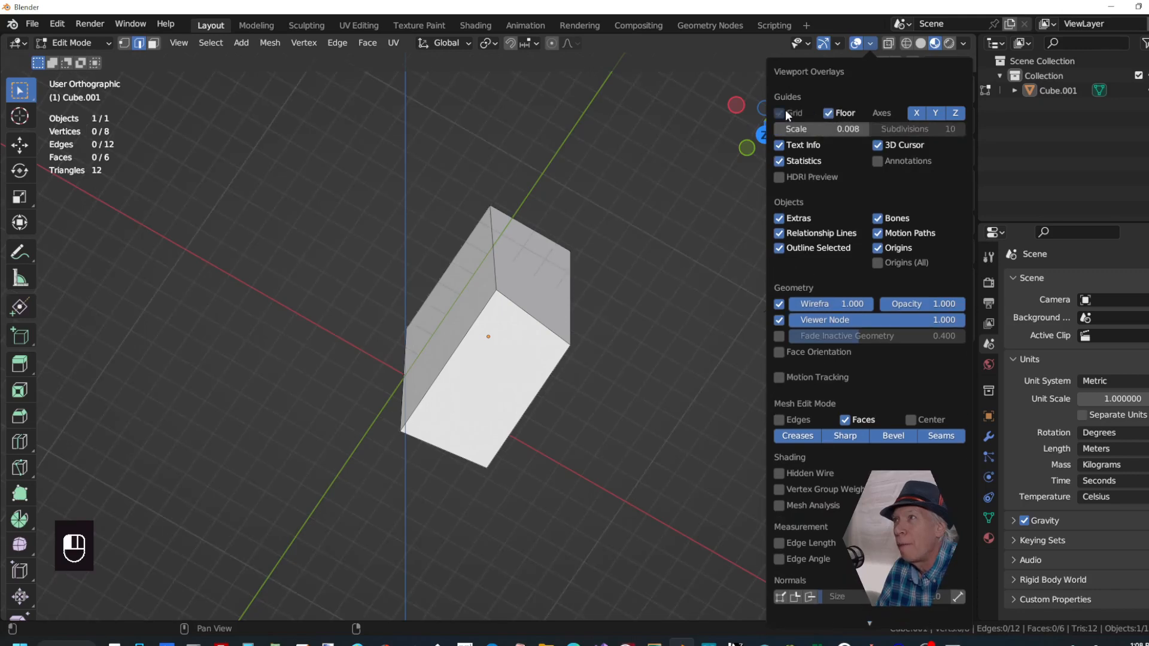
{"action": "left_click", "coordinate": [835, 128]}
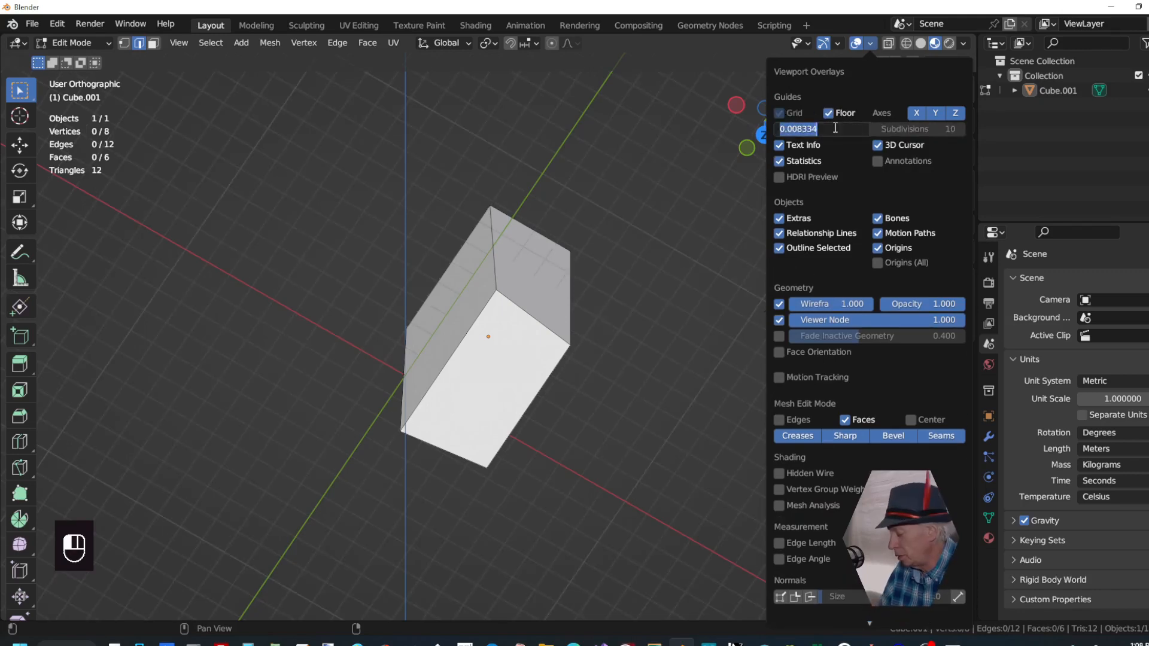
{"action": "type", "text": "1"}
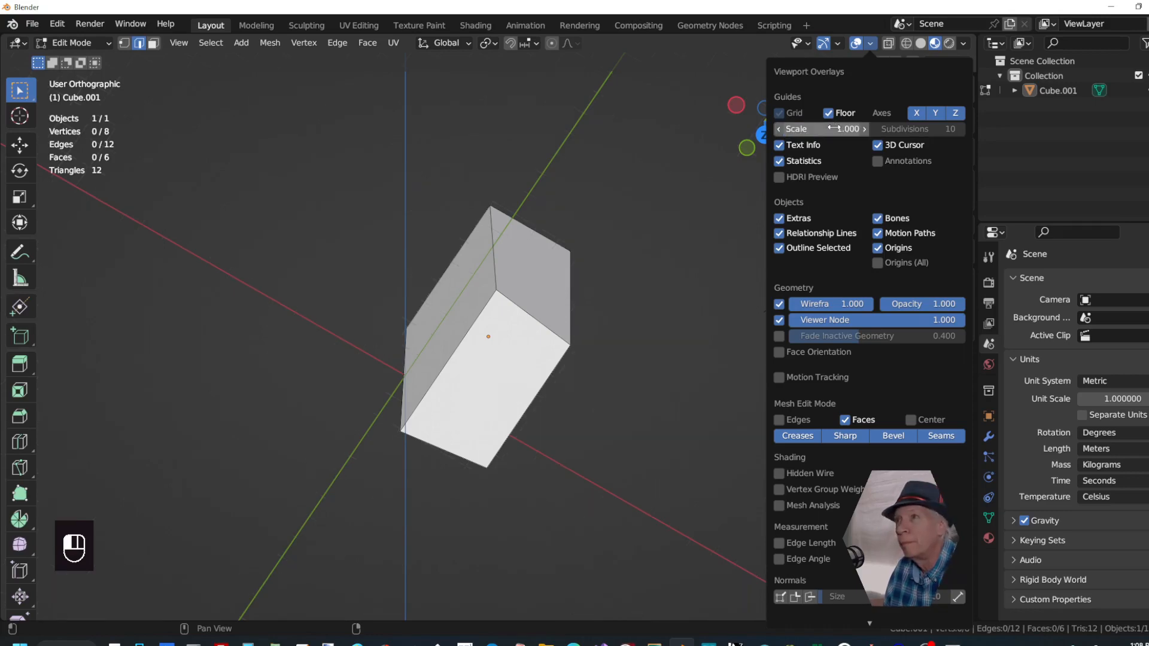
{"action": "key", "text": "Return"}
{"action": "scroll", "coordinate": [674, 304], "scroll_direction": "down", "scroll_amount": 12}
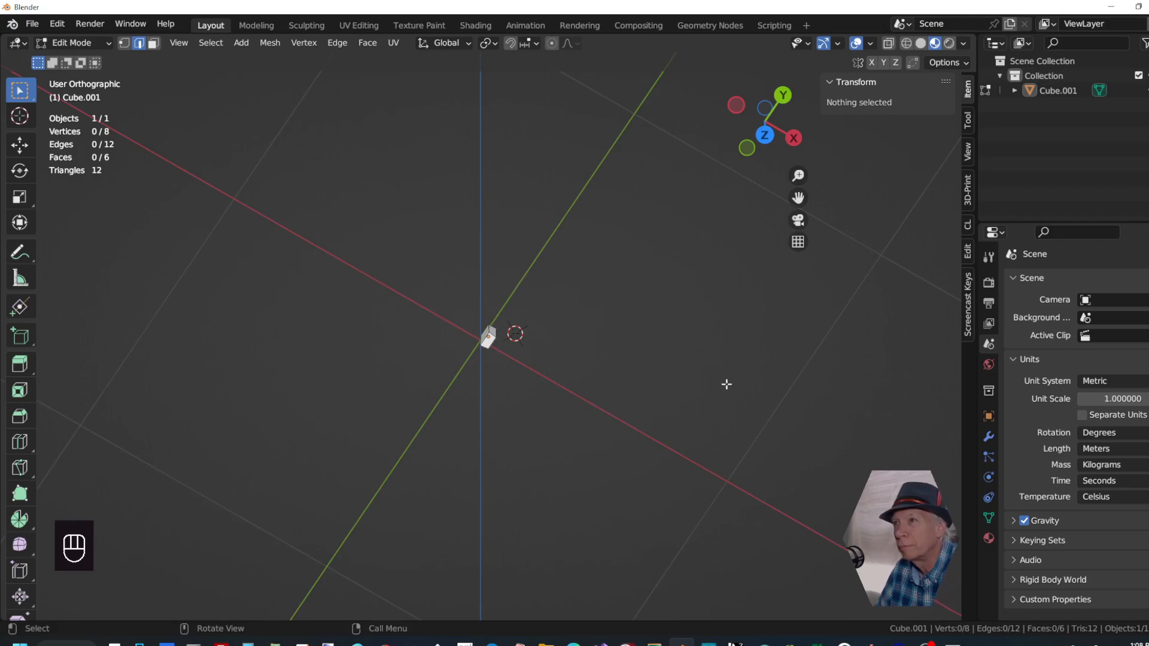
{"action": "scroll", "coordinate": [721, 390], "scroll_direction": "up", "scroll_amount": 1}
{"action": "scroll", "coordinate": [722, 390], "scroll_direction": "up", "scroll_amount": 10}
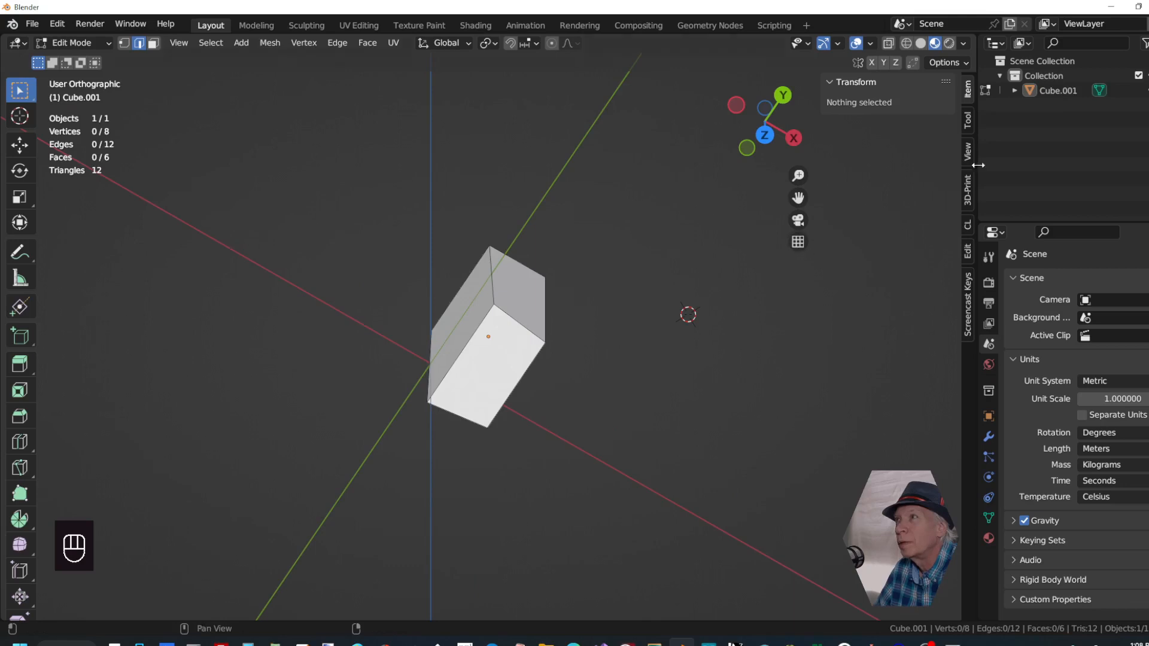
Set the viewport overlay grid's subdivisions to 5
{"action": "left_click", "coordinate": [871, 45]}
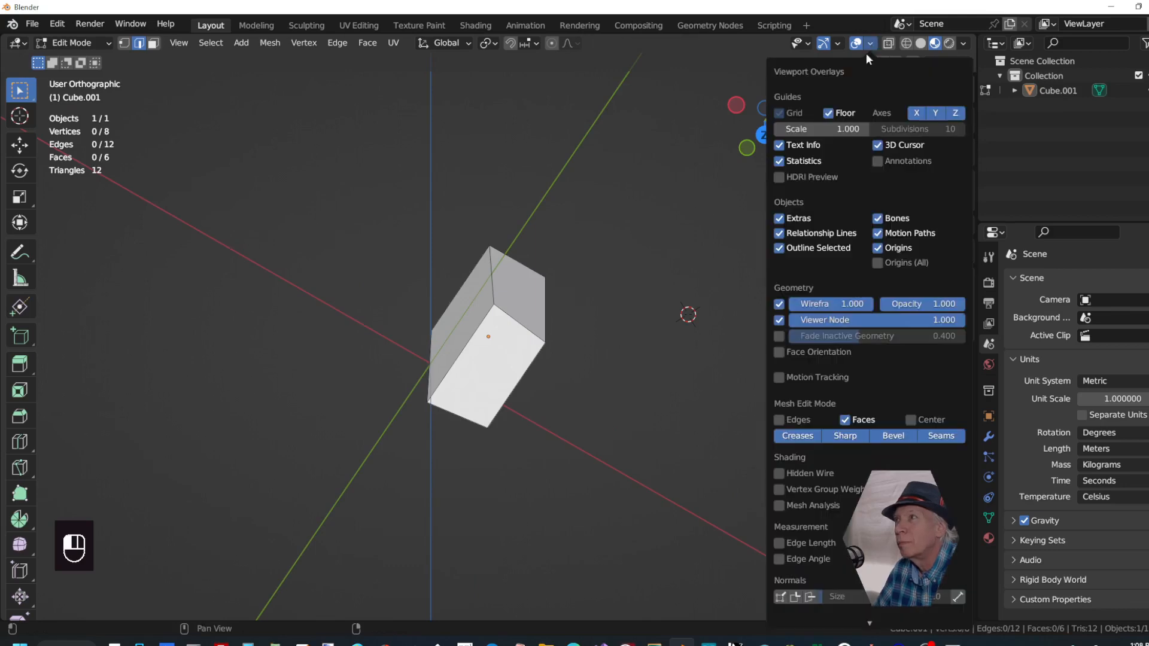
{"action": "left_click", "coordinate": [898, 129]}
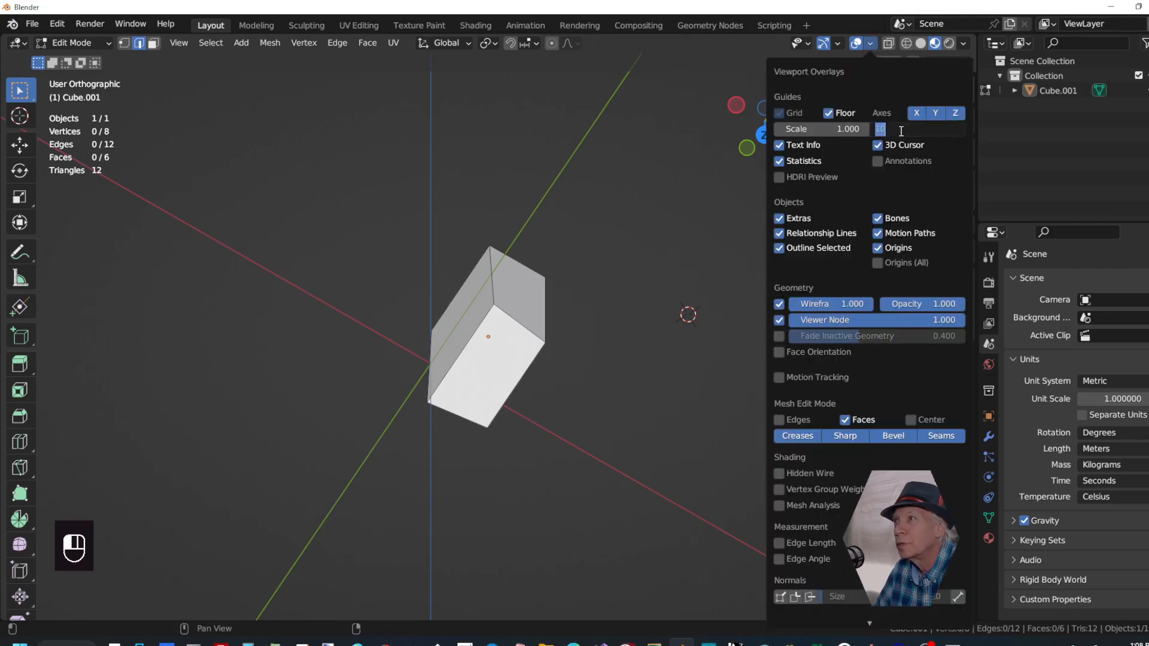
{"action": "type", "text": "5"}
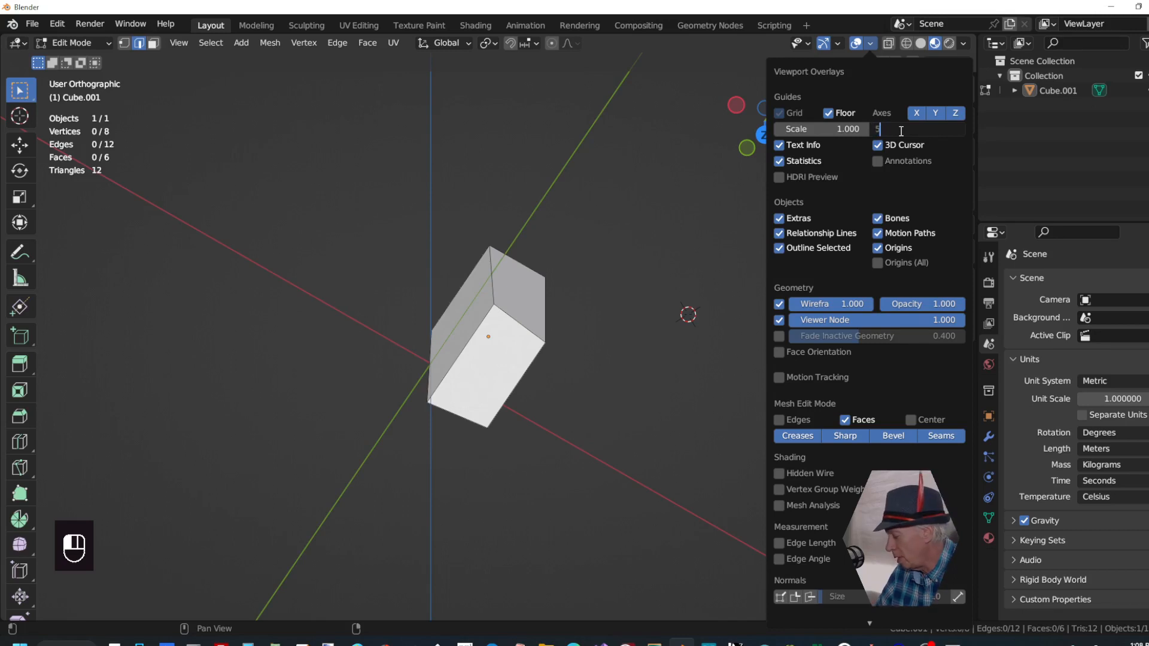
{"action": "key", "text": "Return"}
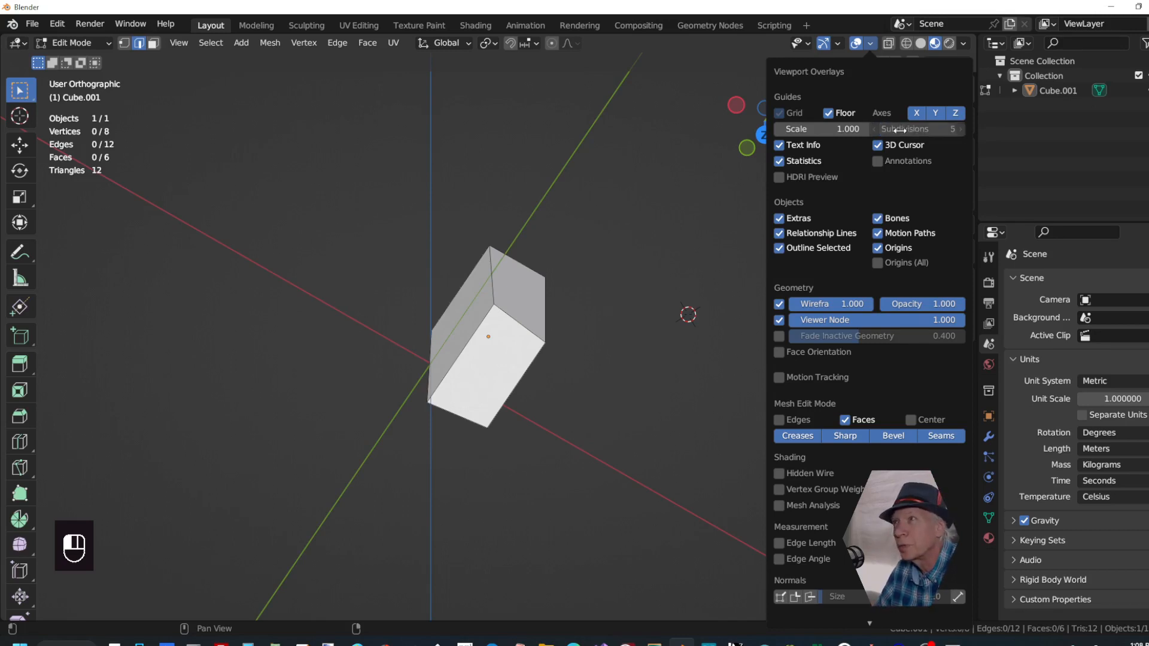
{"action": "key", "text": "n"}
{"action": "scroll", "coordinate": [706, 337], "scroll_direction": "down", "scroll_amount": 5}
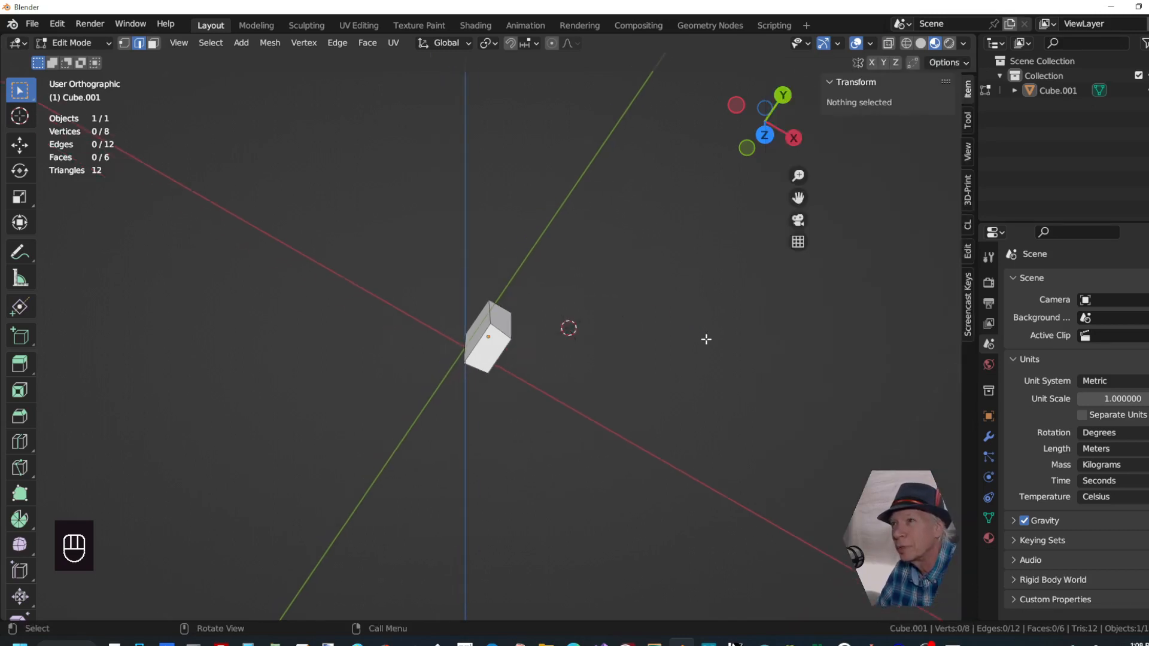
{"action": "scroll", "coordinate": [706, 339], "scroll_direction": "down", "scroll_amount": 6}
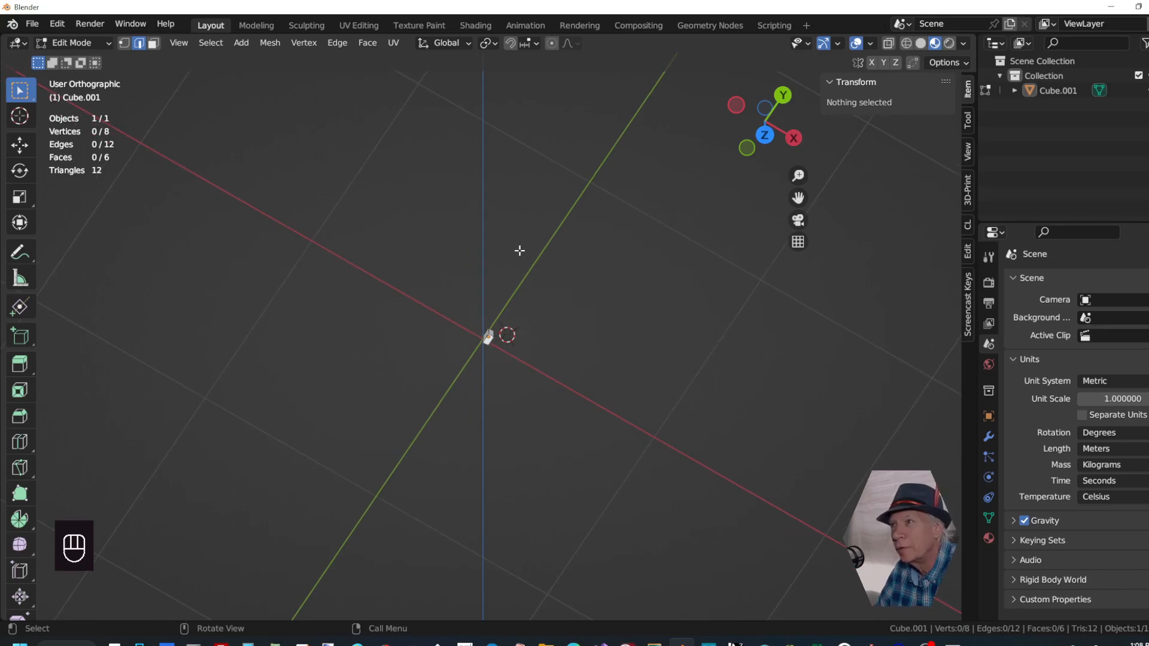
{"action": "scroll", "coordinate": [655, 345], "scroll_direction": "down", "scroll_amount": 3}
{"action": "scroll", "coordinate": [655, 346], "scroll_direction": "down", "scroll_amount": 2}
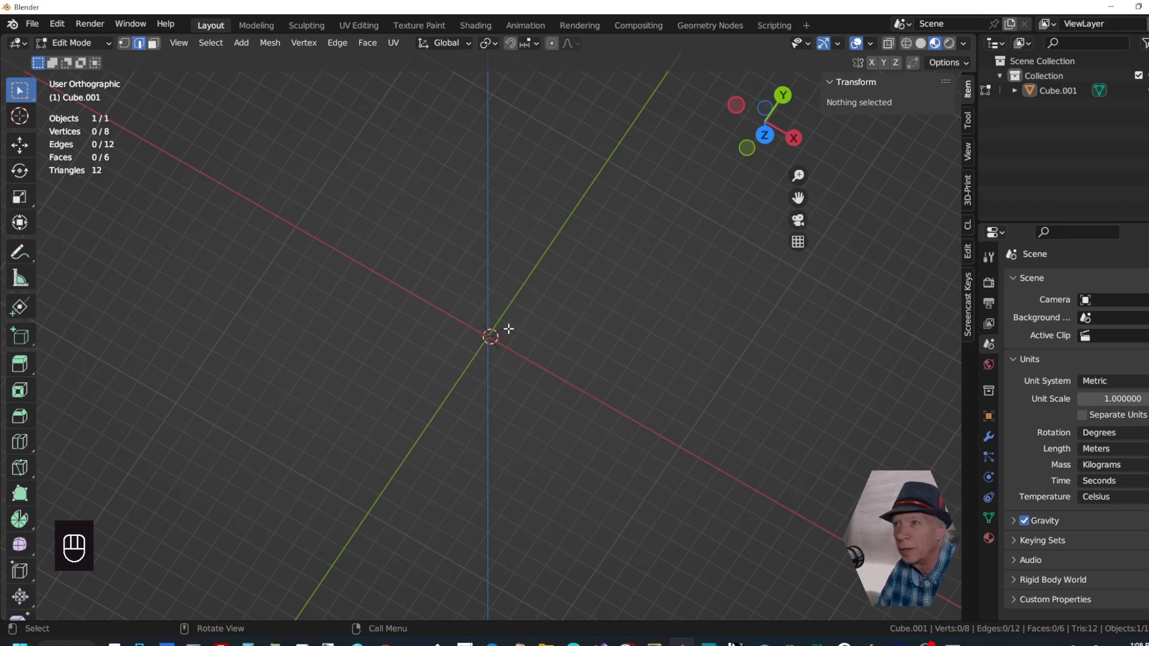
{"action": "left_click", "coordinate": [870, 43]}
{"action": "left_click", "coordinate": [928, 130]}
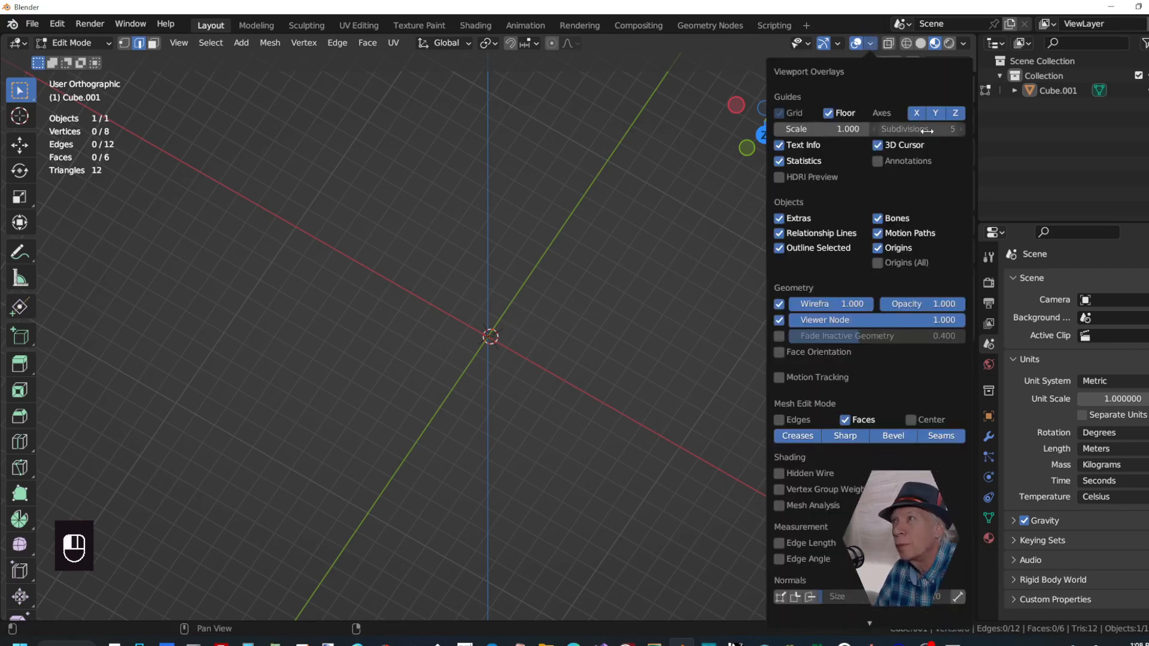
{"action": "left_click", "coordinate": [581, 154]}
Set the scene's unit system to Imperial with Inches as the length unit
{"action": "left_click", "coordinate": [1097, 382]}
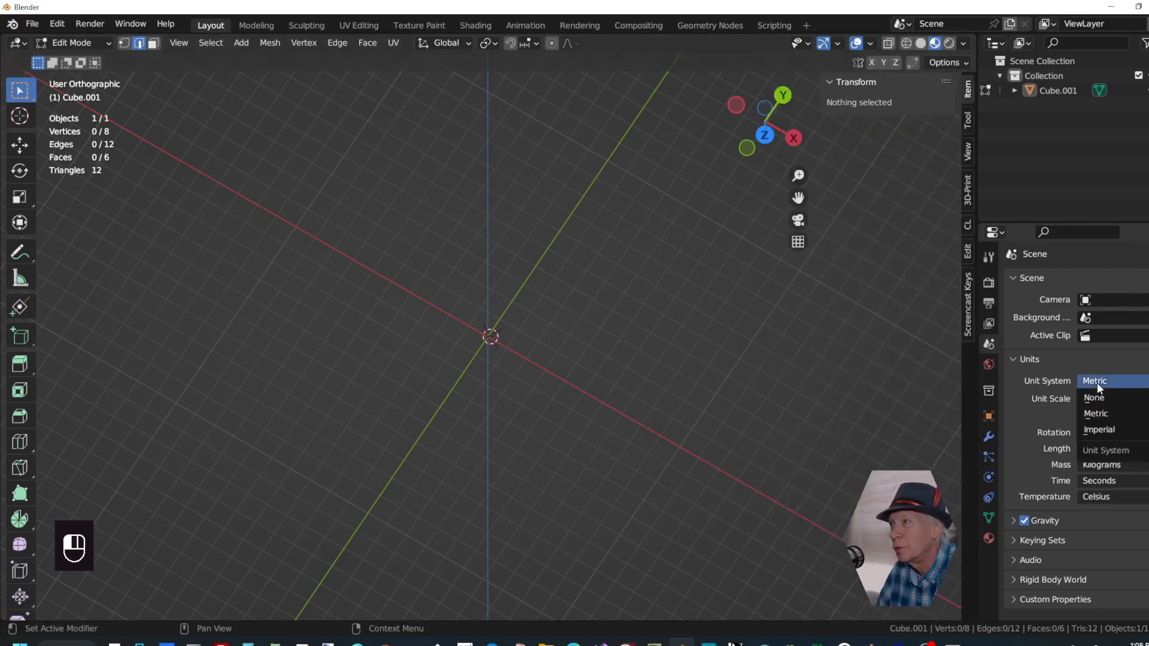
{"action": "left_click", "coordinate": [1101, 428]}
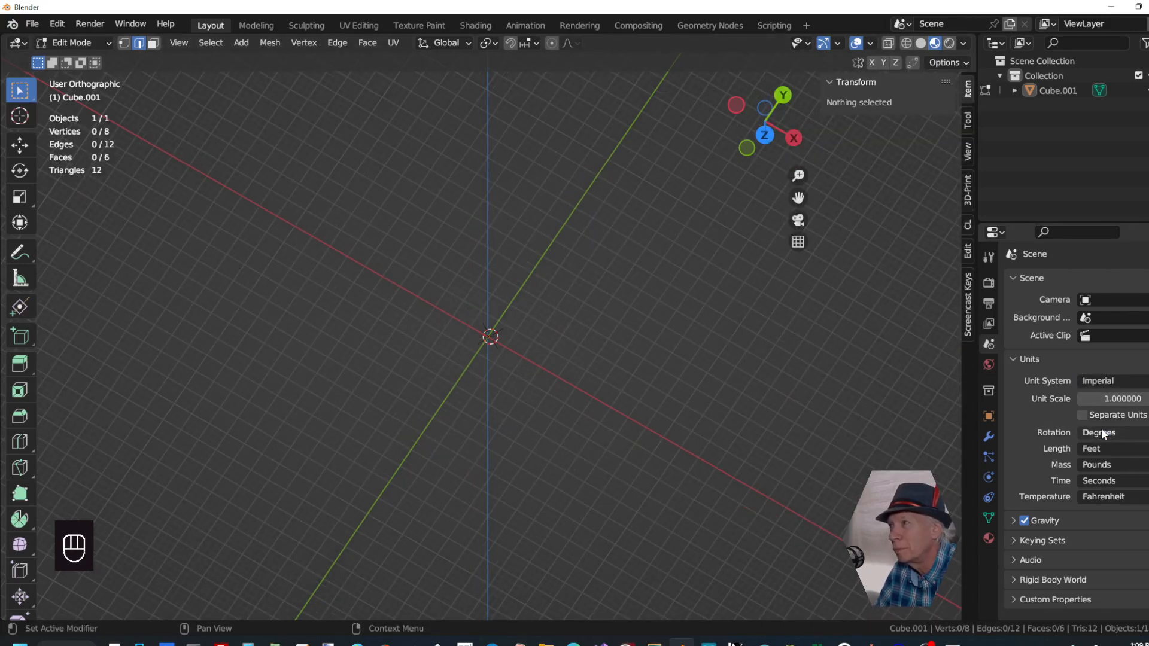
{"action": "left_click", "coordinate": [1108, 448]}
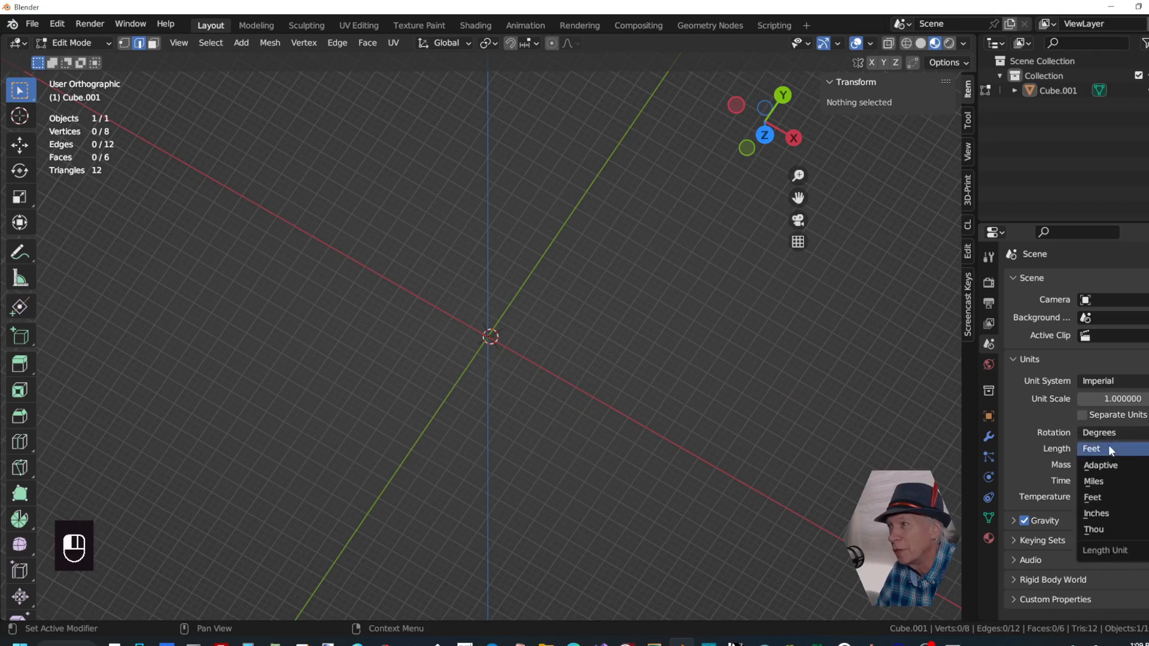
{"action": "left_click", "coordinate": [1103, 514]}
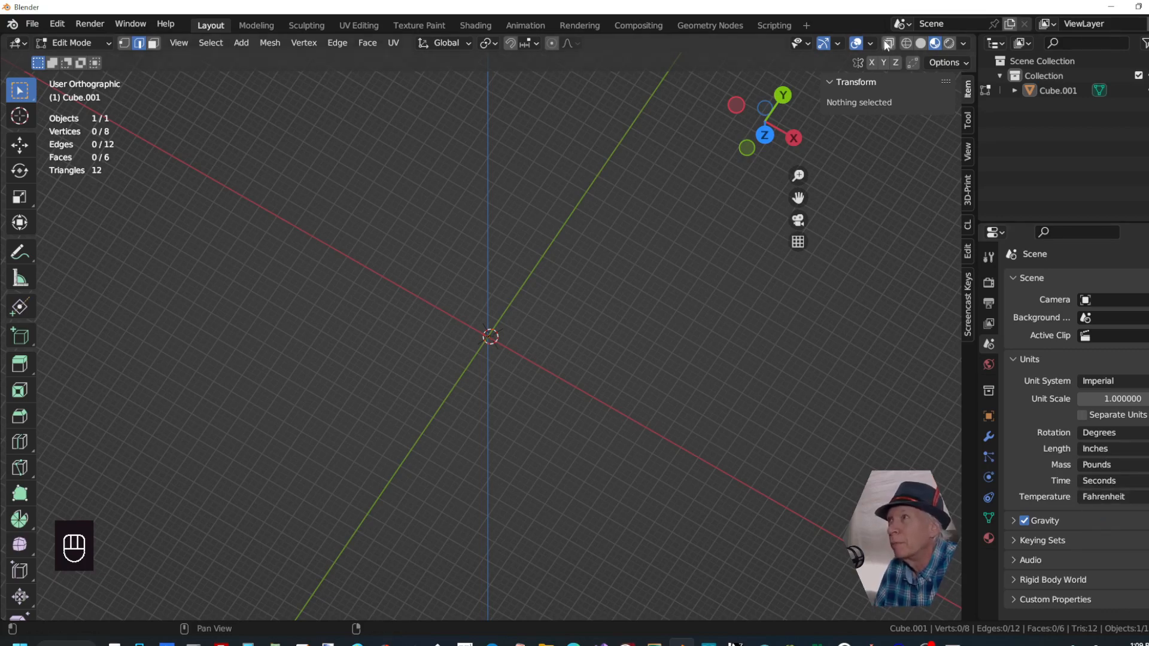
Check the overlay grid scale, keep it at 1, and view the grid around the box
{"action": "left_click", "coordinate": [869, 43]}
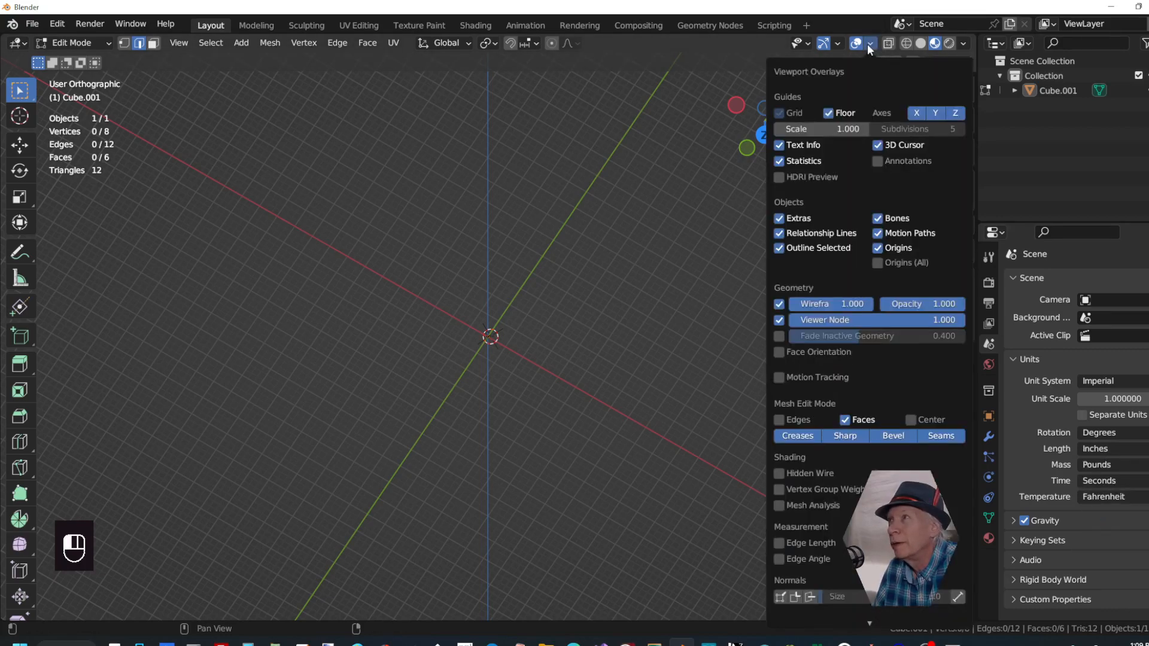
{"action": "left_click", "coordinate": [827, 130]}
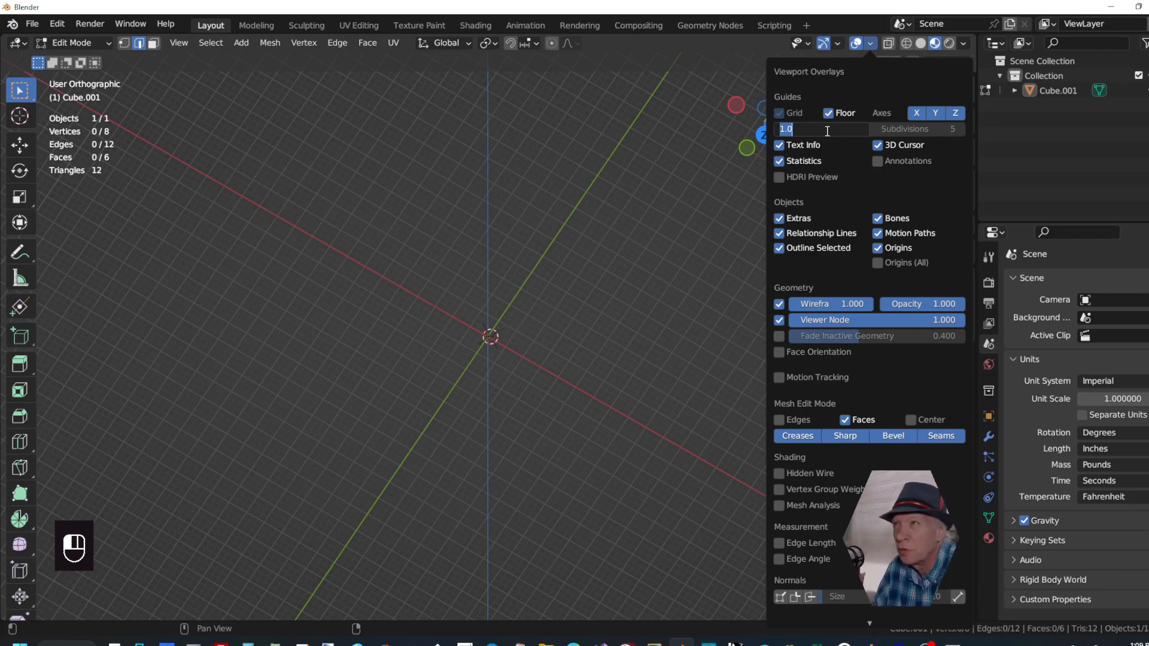
{"action": "key", "text": "Return"}
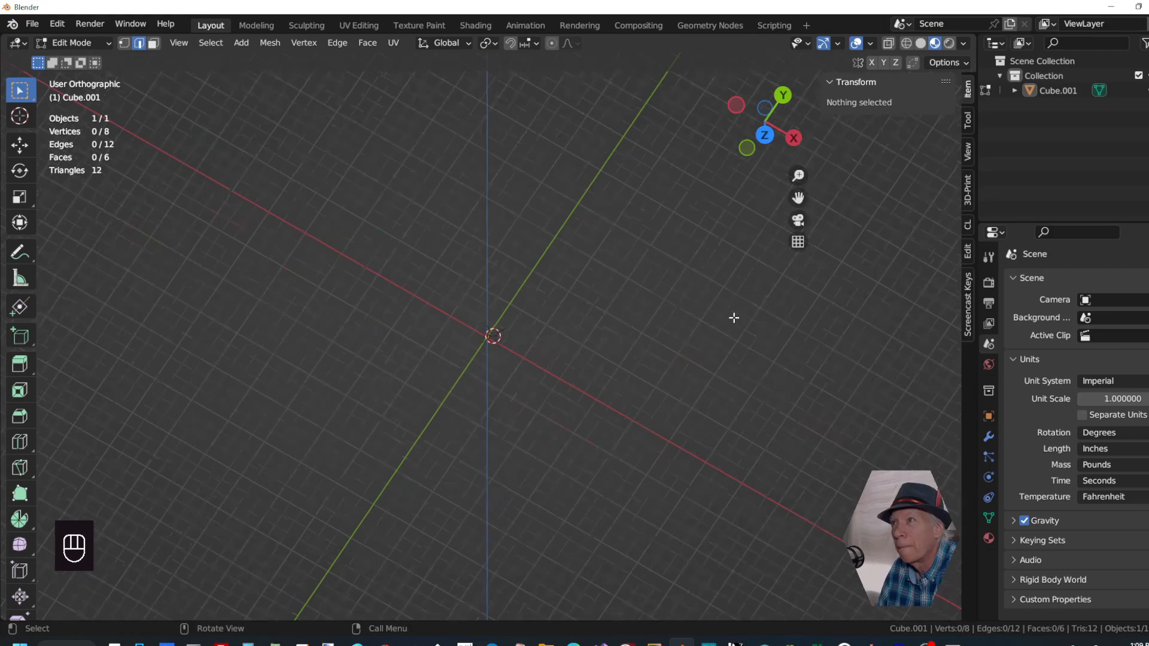
{"action": "scroll", "coordinate": [733, 318], "scroll_direction": "up", "scroll_amount": 5}
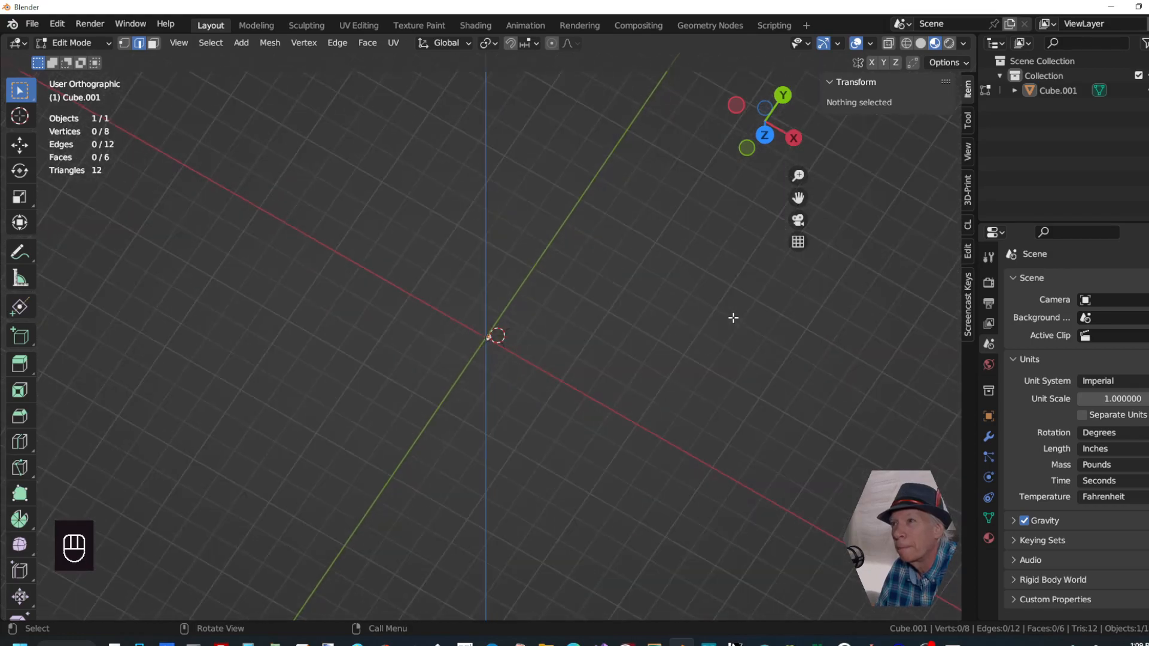
{"action": "scroll", "coordinate": [734, 317], "scroll_direction": "up", "scroll_amount": 2}
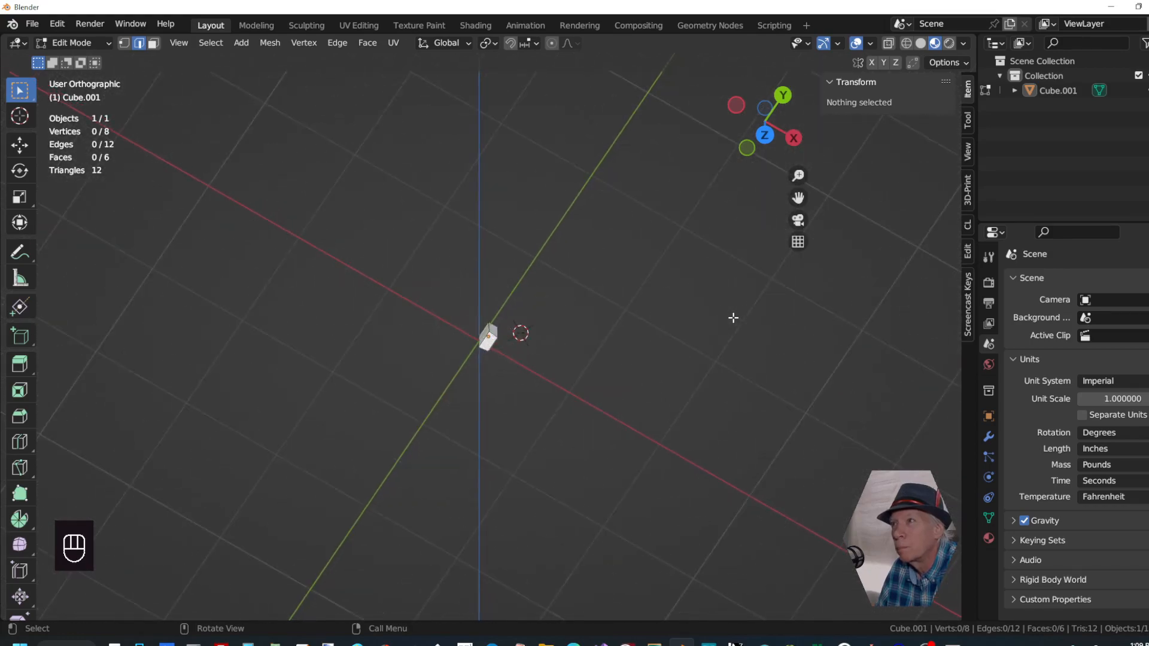
{"action": "scroll", "coordinate": [673, 349], "scroll_direction": "up", "scroll_amount": 2}
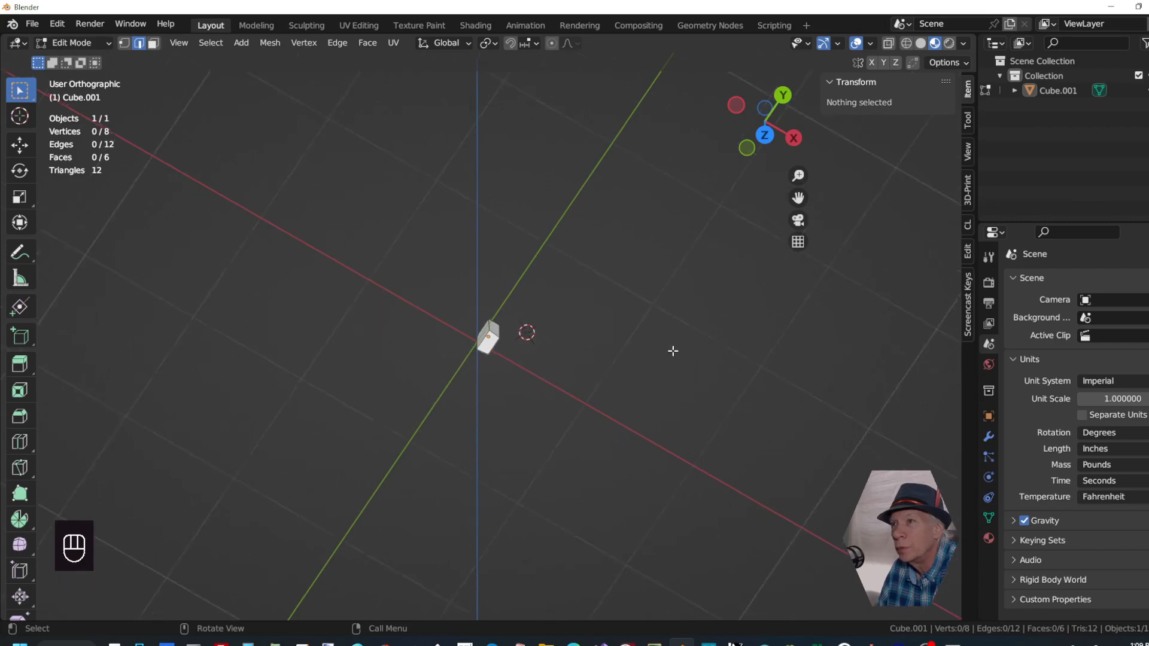
{"action": "left_click", "coordinate": [489, 346]}
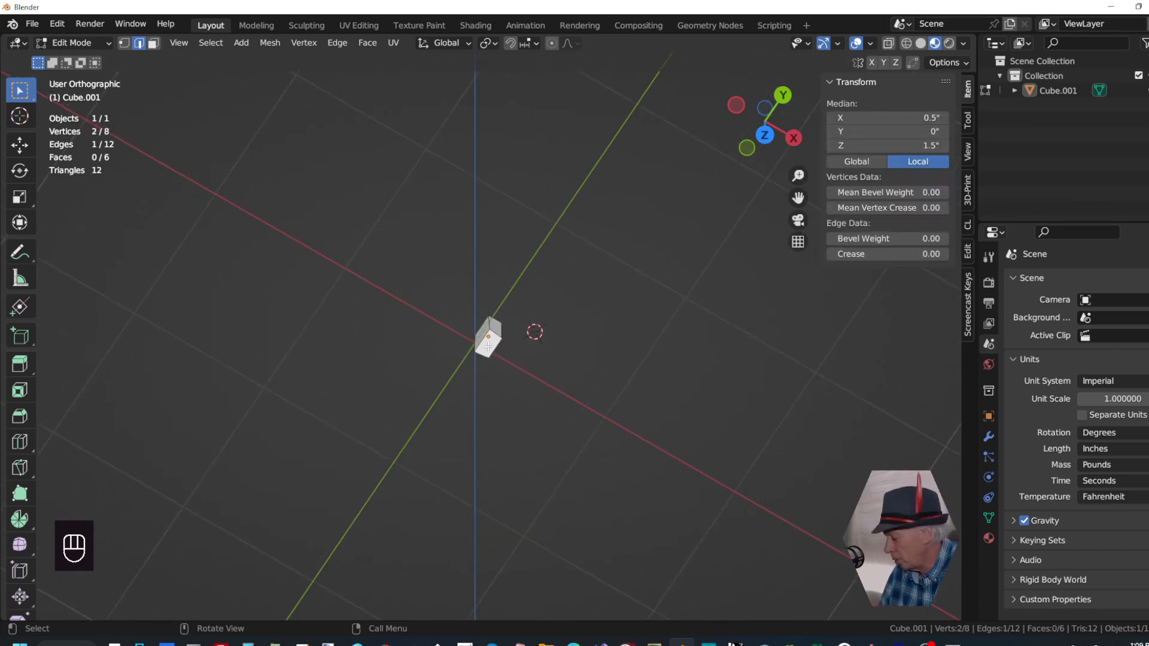
{"action": "key", "text": "Delete"}
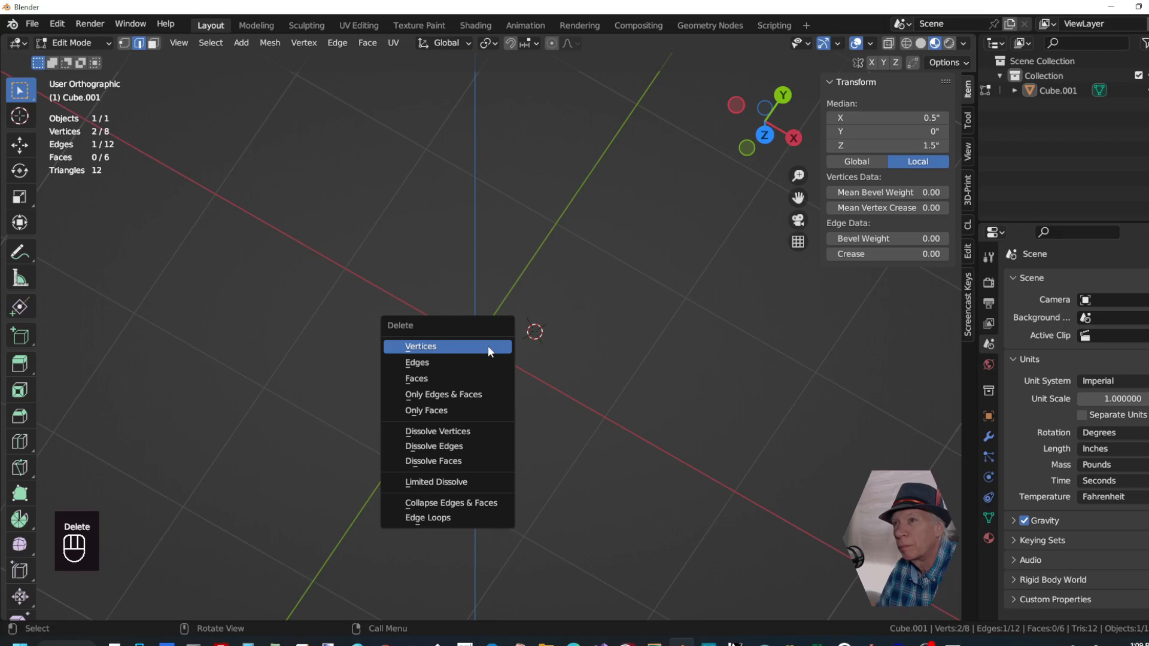
{"action": "left_click", "coordinate": [487, 346]}
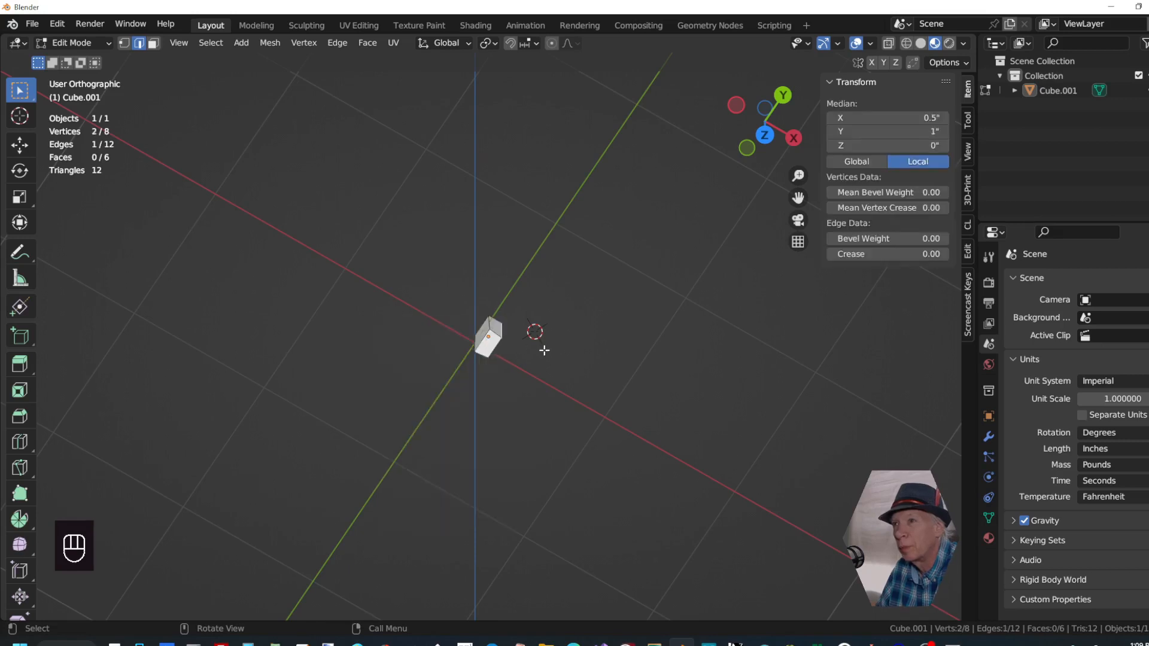
Toggle repeatedly between Edit Mode and Object Mode, ending in Object Mode
{"action": "key", "text": "Tab"}
{"action": "key", "text": "Tab"}
{"action": "key", "text": "Tab"}
{"action": "key", "text": "Tab"}
{"action": "key", "text": "Tab"}
{"action": "key", "text": "Tab"}
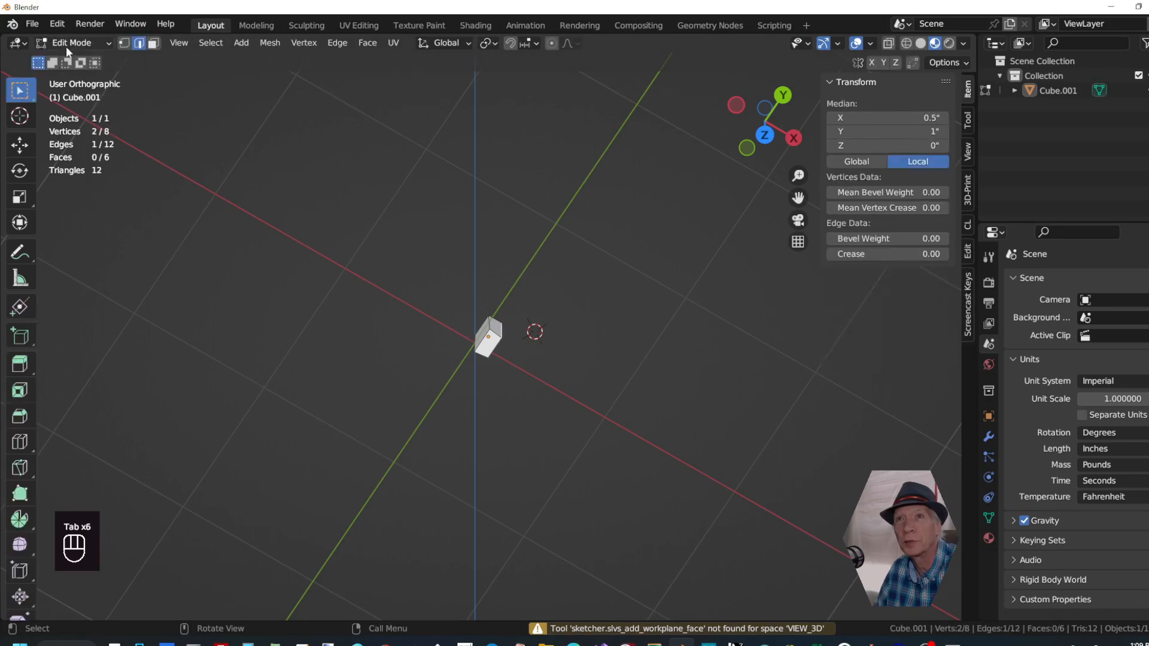
{"action": "key", "text": "Tab"}
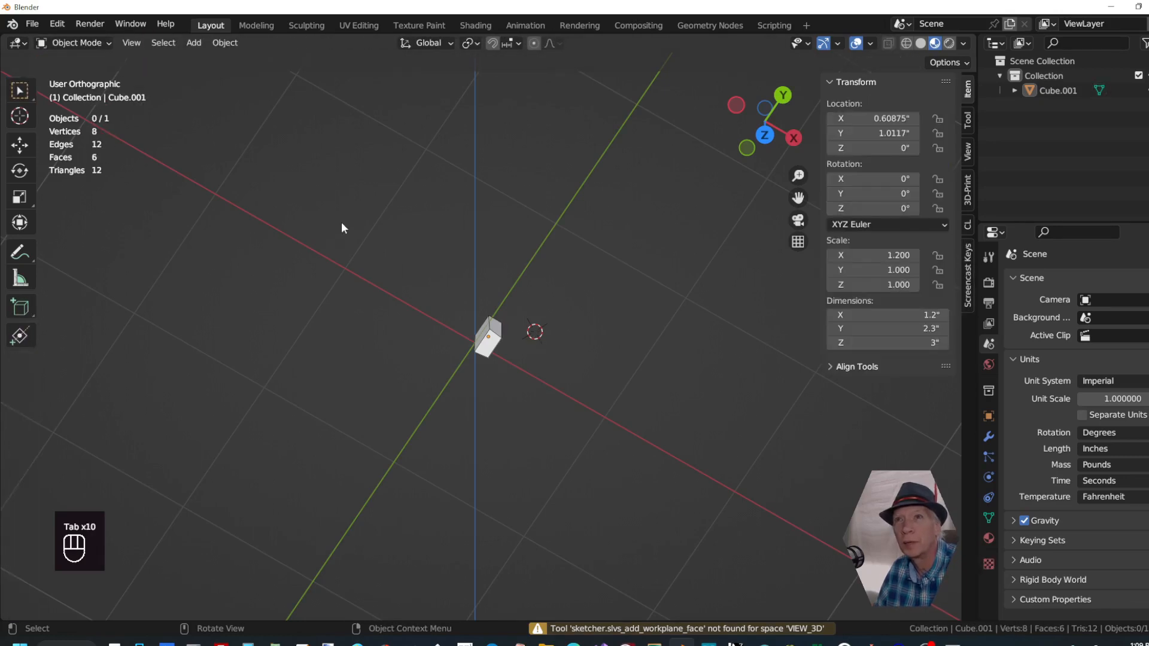
Duplicate the box twice, placing the copies at about (-4.6, -3.7, 0.5) inches and (3.5, 9.4, -2.4) inches
{"action": "left_click", "coordinate": [489, 346]}
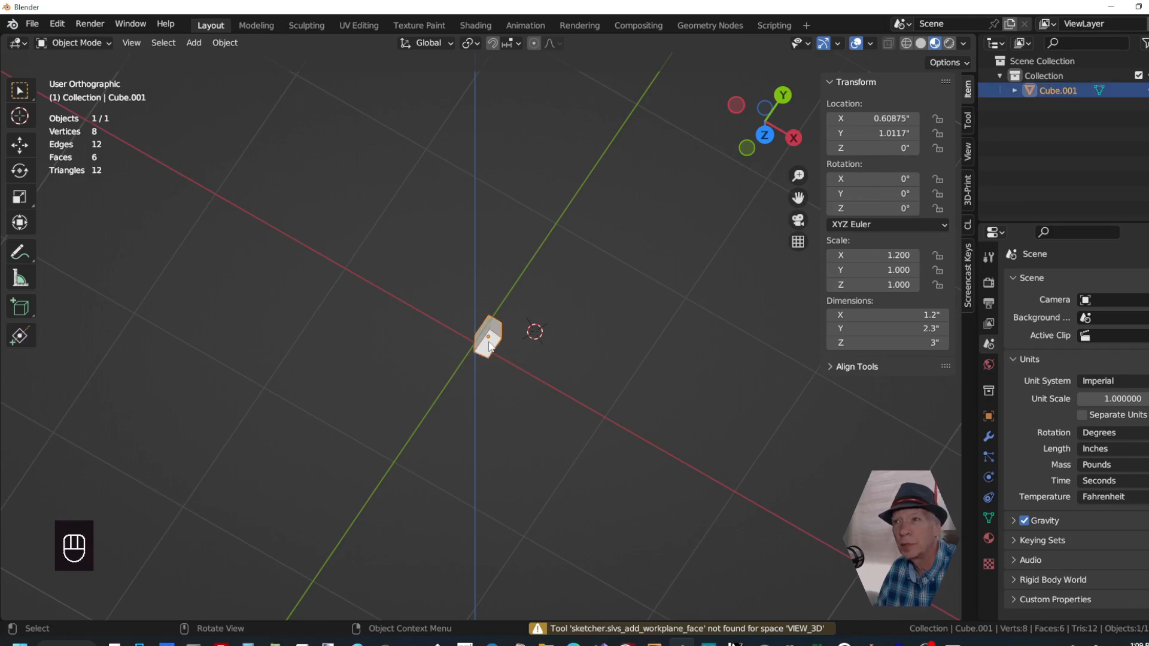
{"action": "key", "text": "shift"}
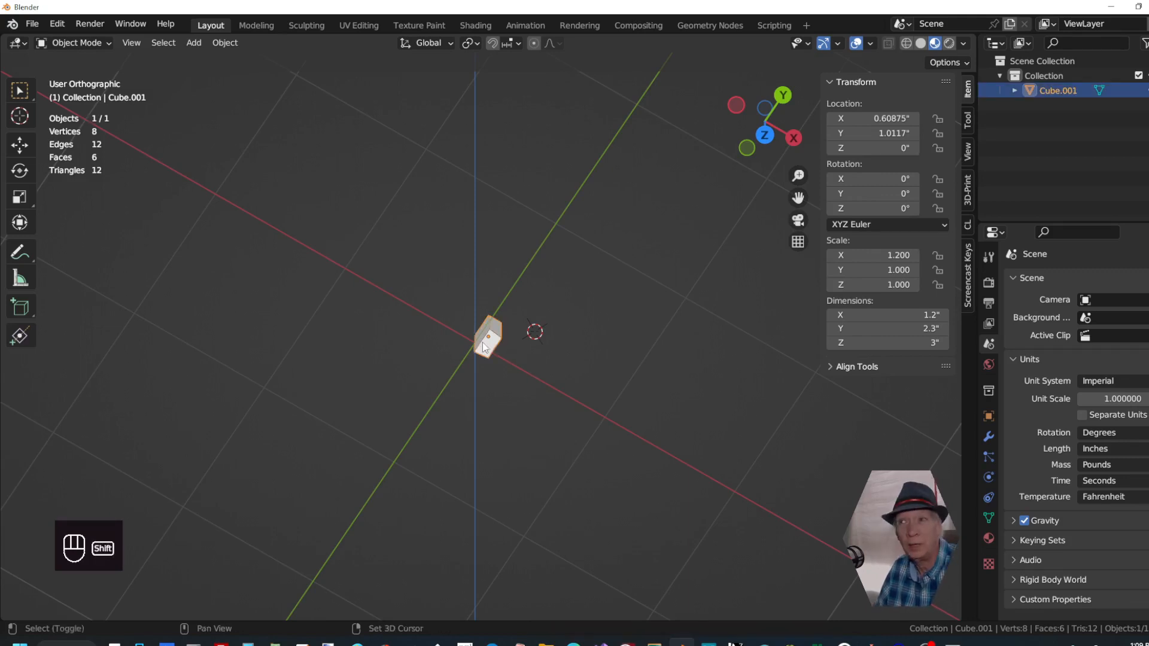
{"action": "key", "text": "shift+d"}
{"action": "left_click", "coordinate": [397, 363]}
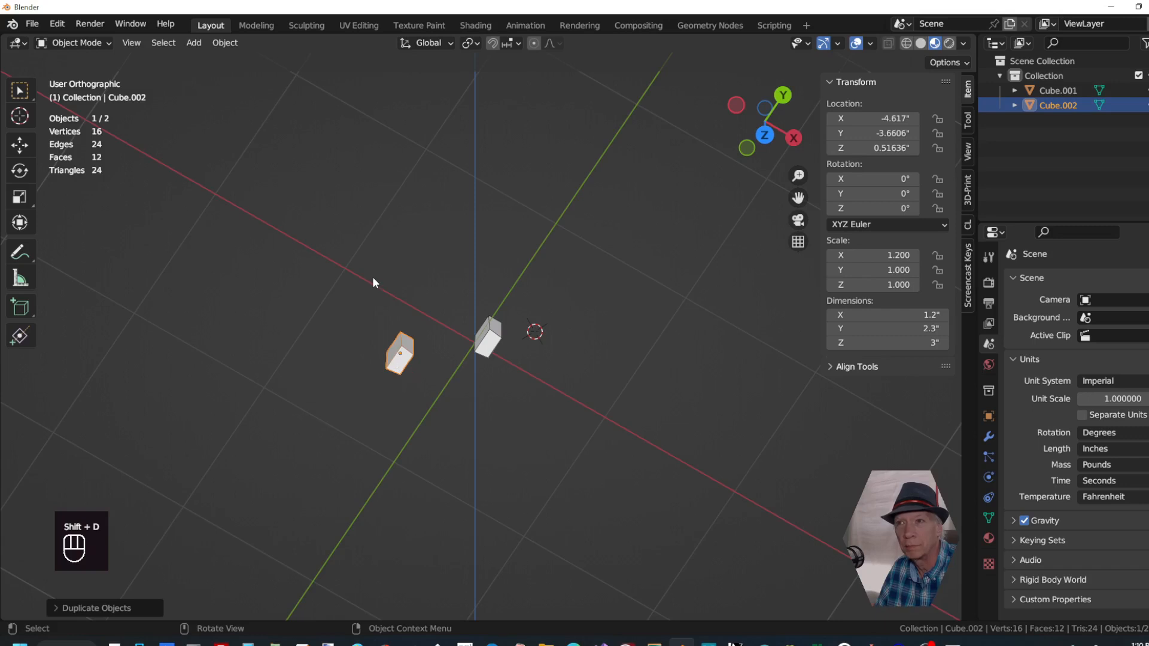
{"action": "left_click", "coordinate": [433, 412]}
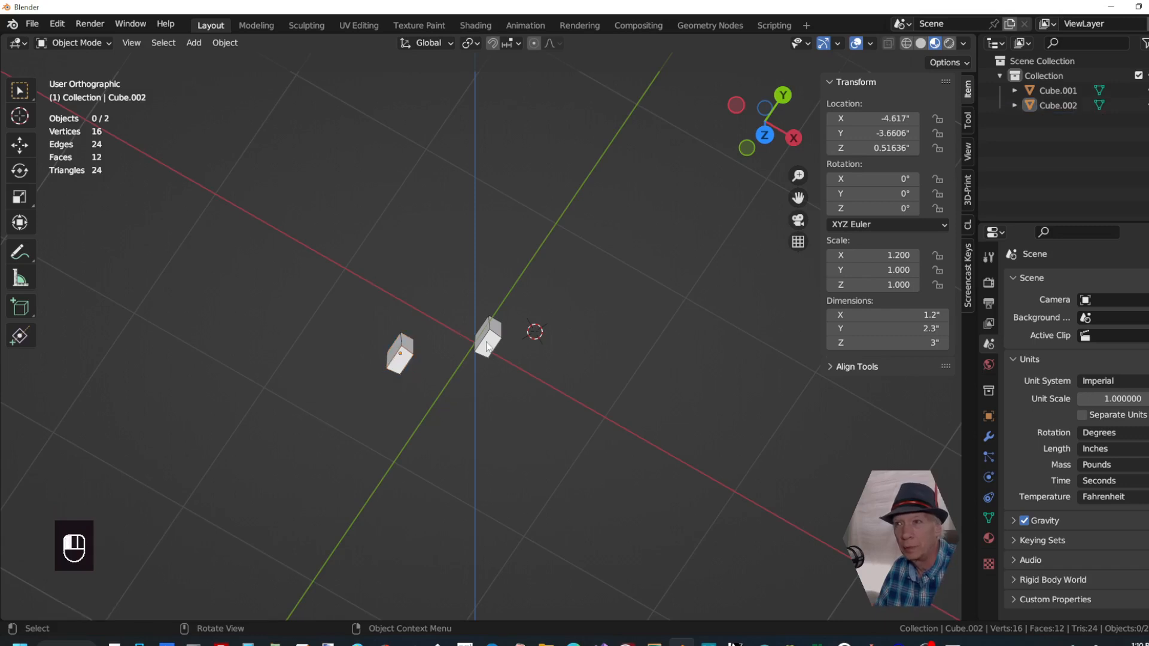
{"action": "left_click", "coordinate": [488, 346]}
{"action": "key", "text": "shift+d"}
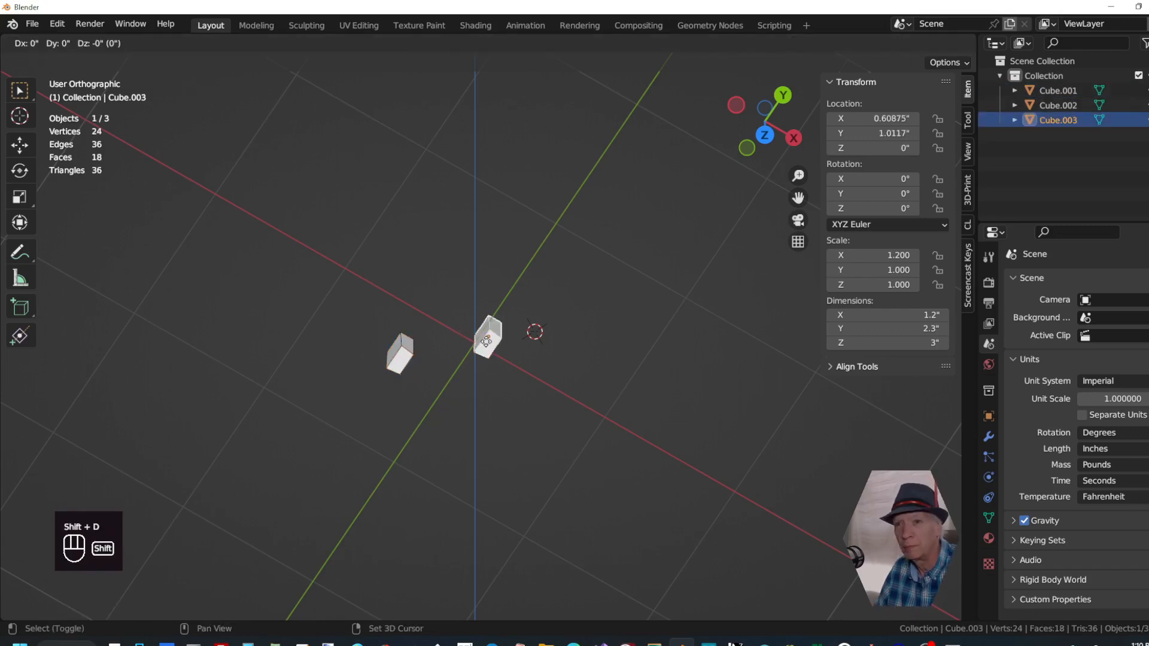
{"action": "left_click", "coordinate": [574, 262]}
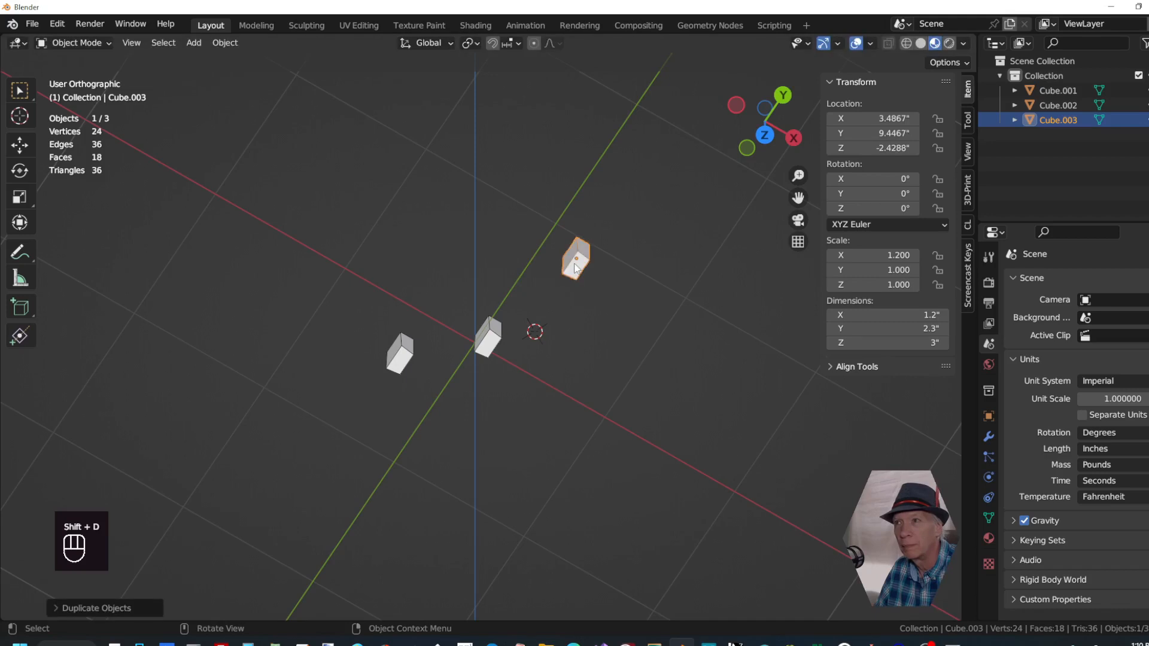
Delete the first copy and the original box near the origin, and select the remaining copy
{"action": "left_click", "coordinate": [401, 366]}
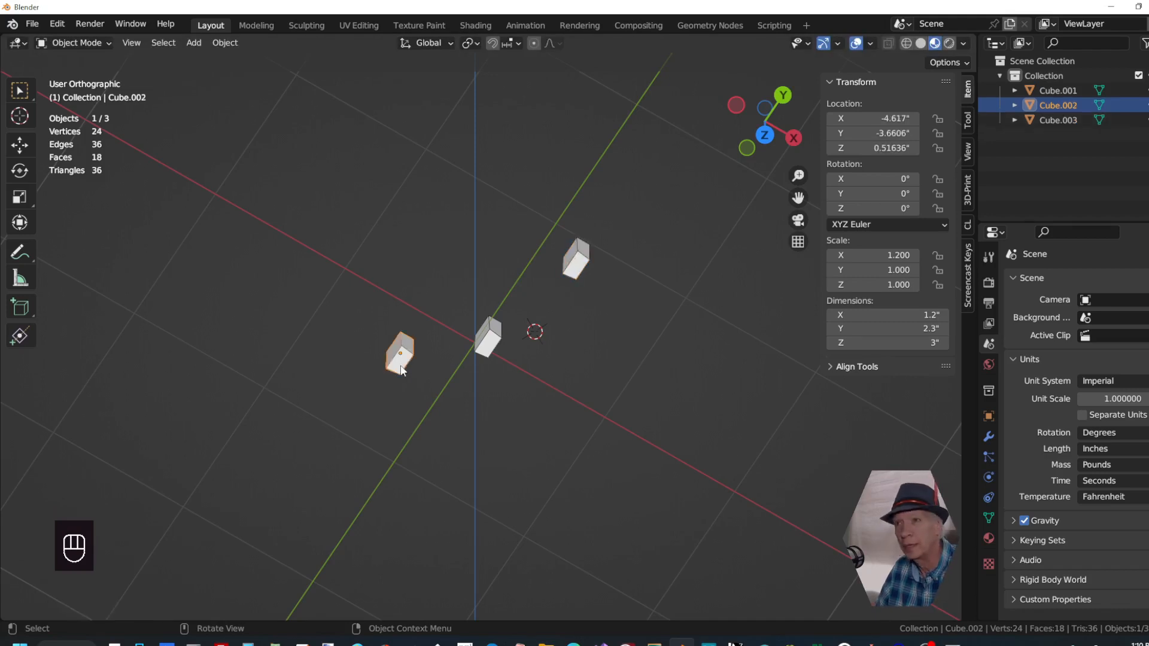
{"action": "key", "text": "Delete"}
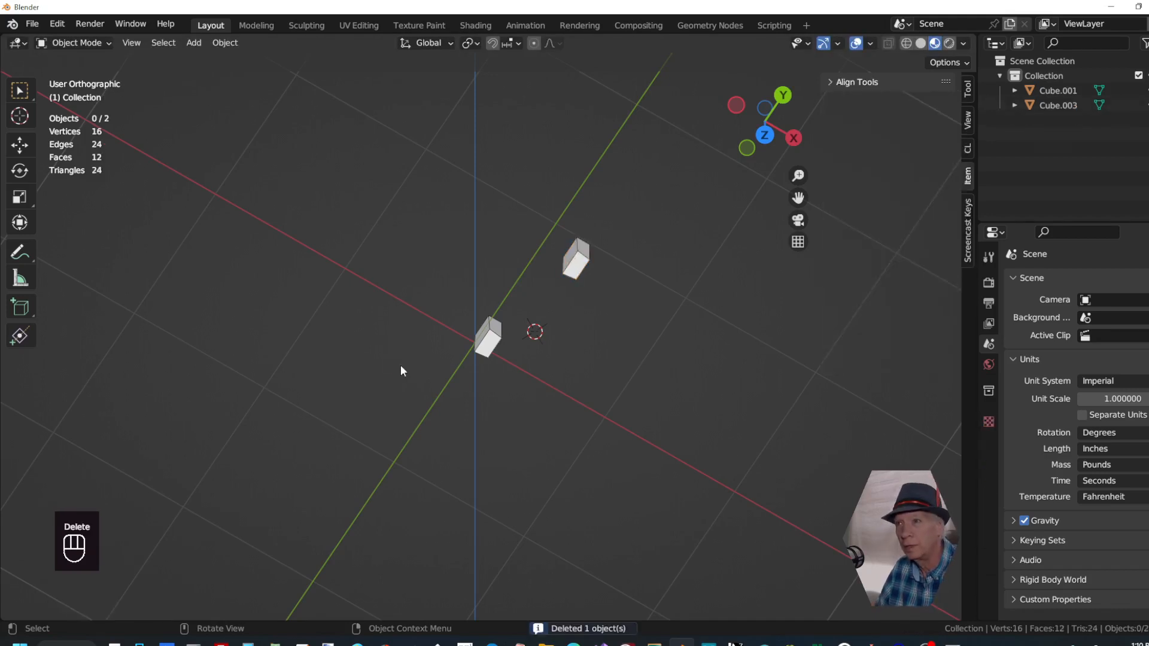
{"action": "left_click", "coordinate": [482, 352]}
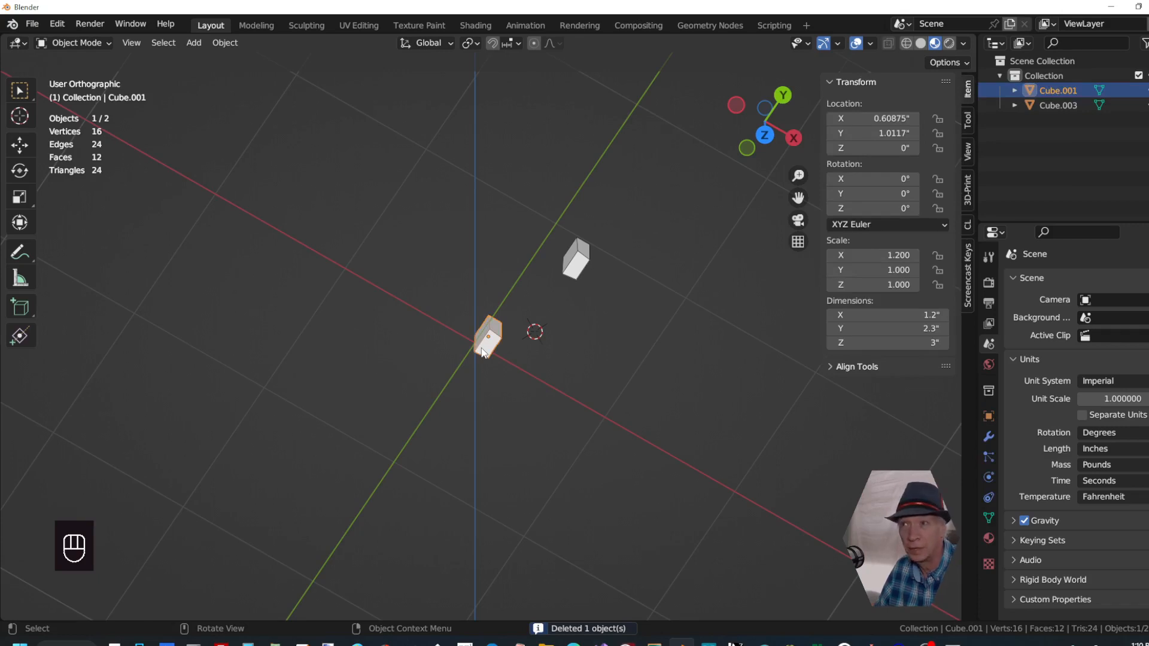
{"action": "key", "text": "x"}
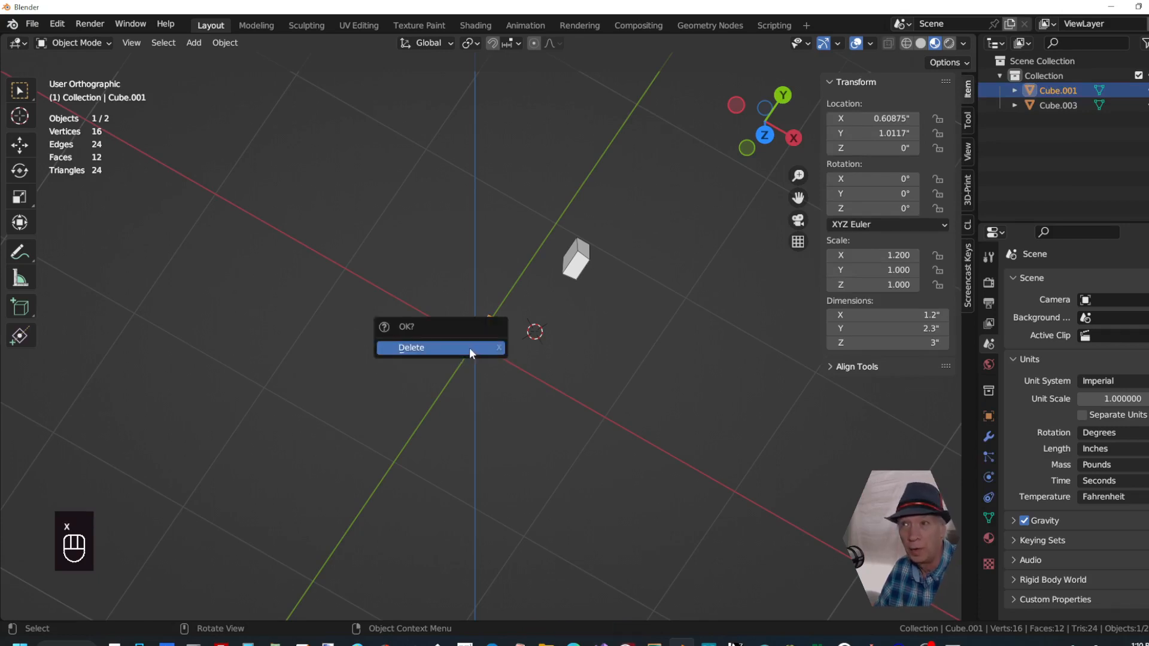
{"action": "left_click", "coordinate": [450, 346]}
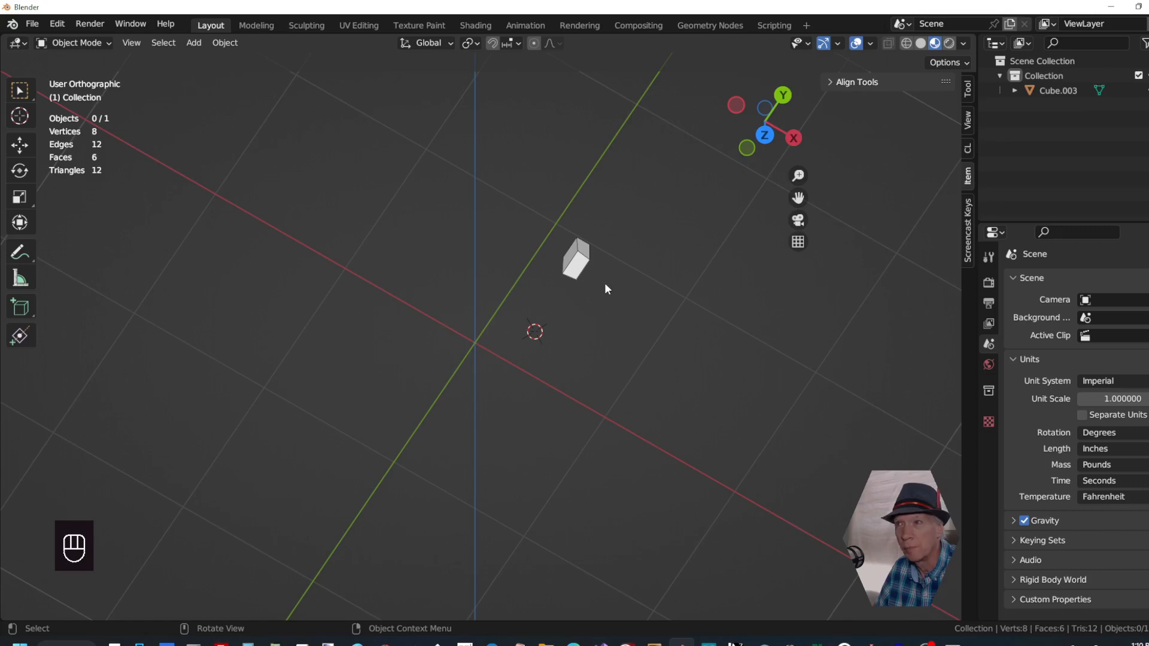
{"action": "left_click", "coordinate": [570, 268]}
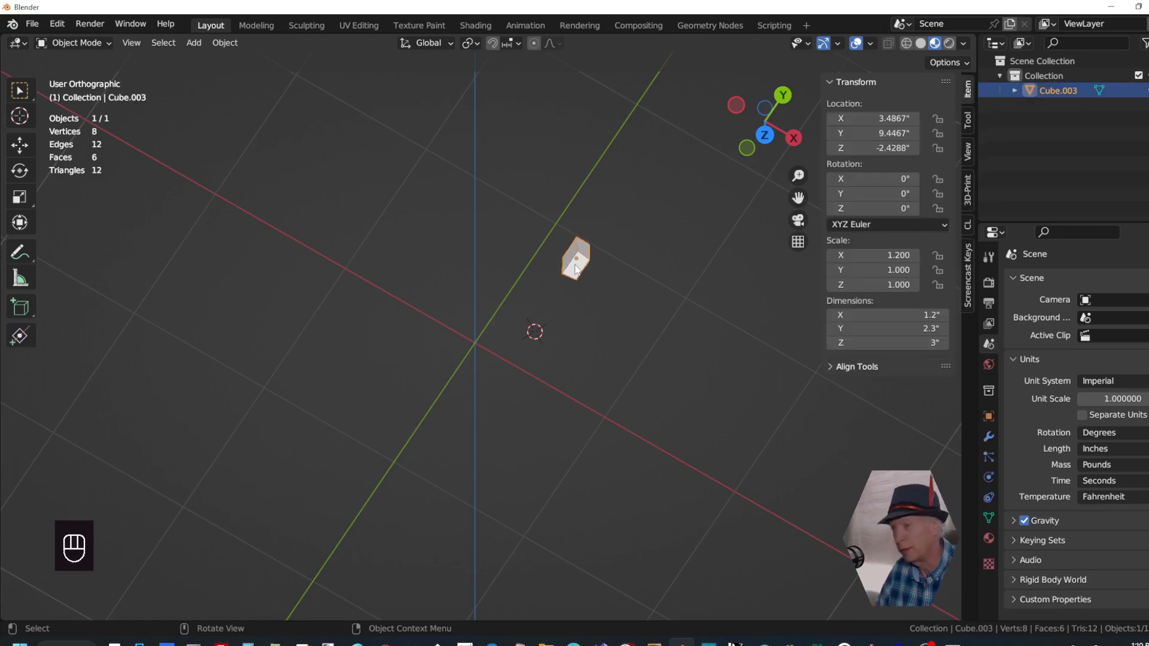
Delete the last remaining box, and undo the box deletions until all three boxes are restored
{"action": "key", "text": "Delete"}
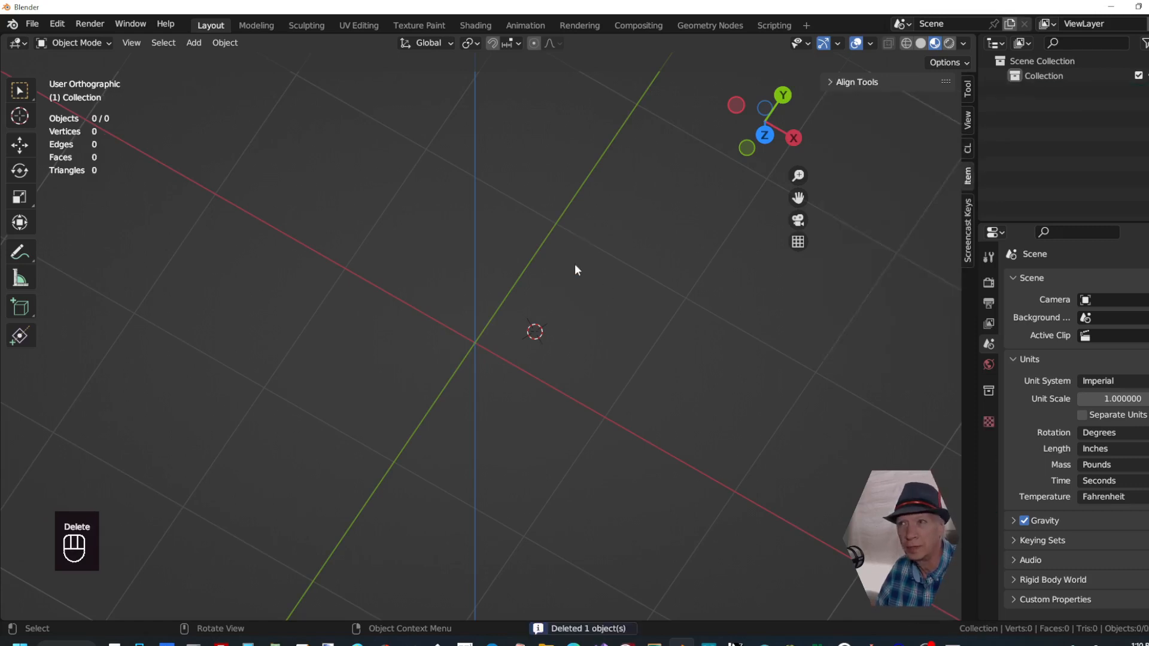
{"action": "key", "text": "ctrl+z"}
{"action": "key", "text": "ctrl+z"}
{"action": "key", "text": "ctrl+z"}
{"action": "key", "text": "ctrl+z"}
{"action": "key", "text": "ctrl+z"}
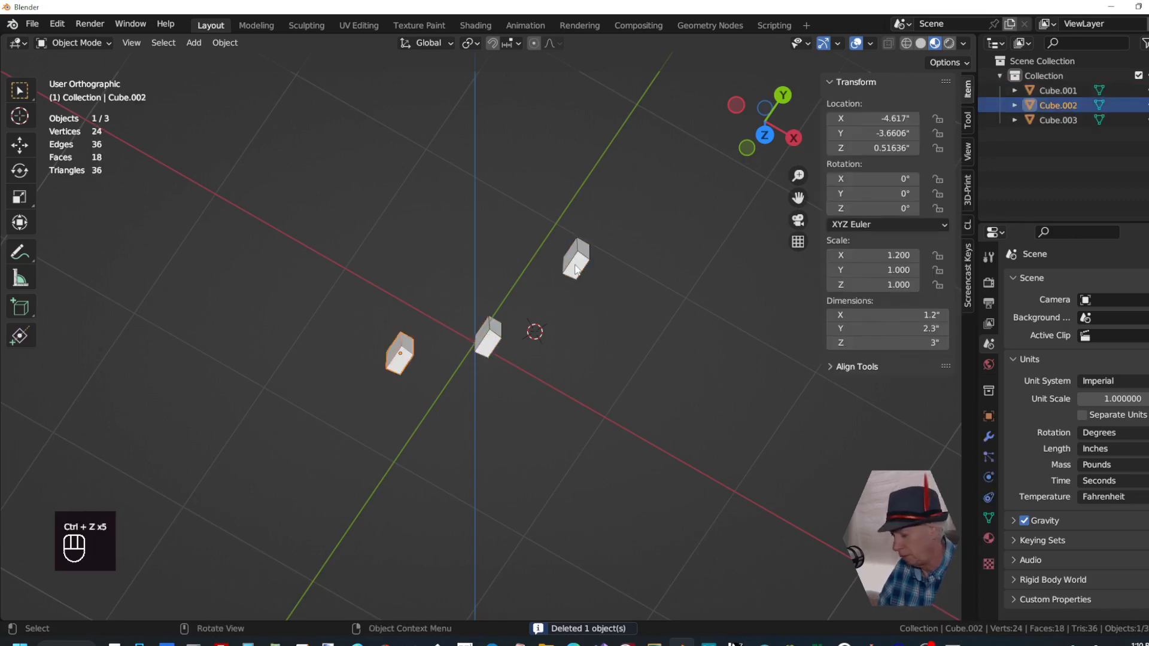
Move the selected box to about (-0.18, -2.46, 1.09) inches and deselect it
{"action": "key", "text": "g"}
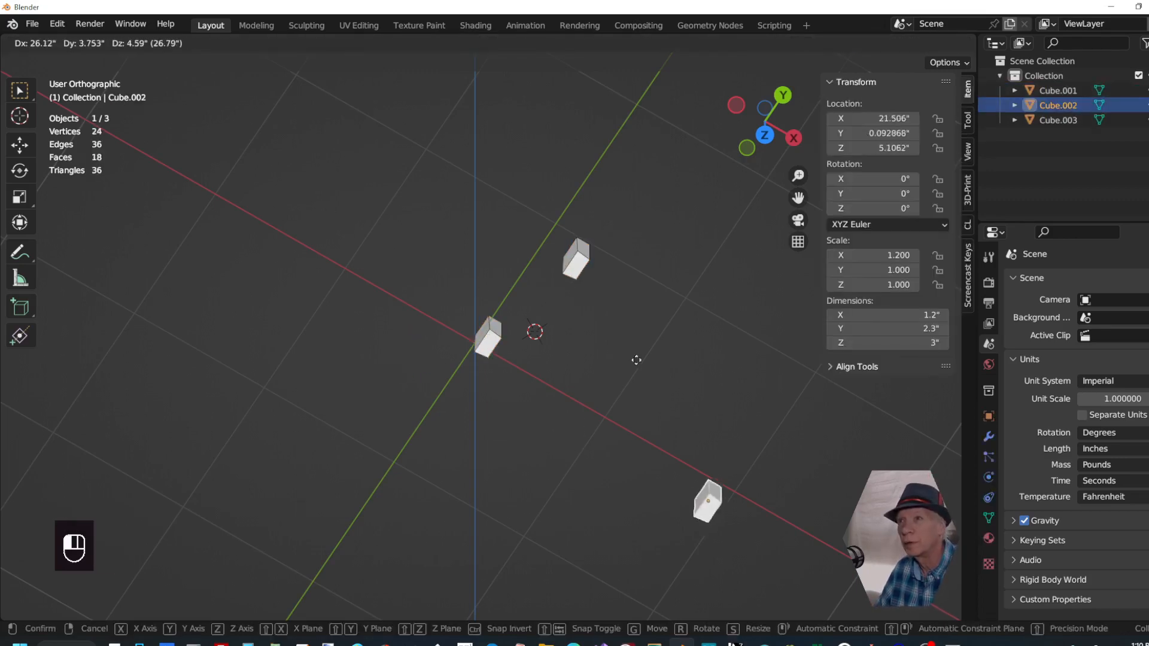
{"action": "left_click", "coordinate": [407, 248]}
{"action": "left_click", "coordinate": [407, 248]}
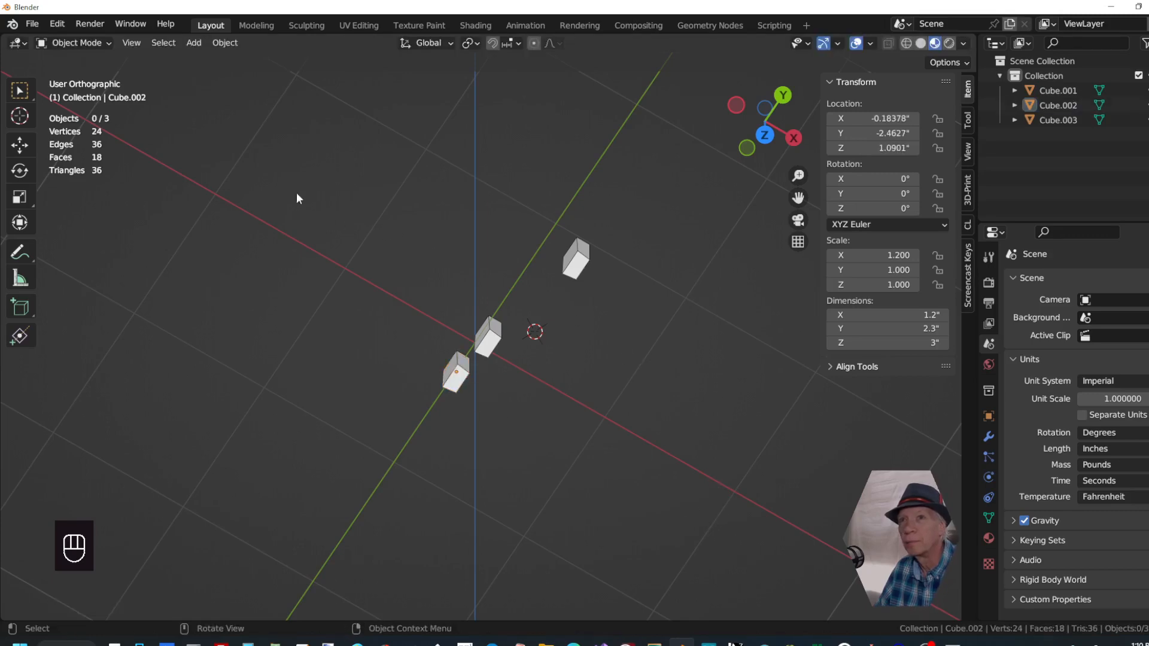
Activate the Select Box tool and practise box-selecting the three boxes repeatedly, clearing the selection each time
{"action": "left_click", "coordinate": [21, 91]}
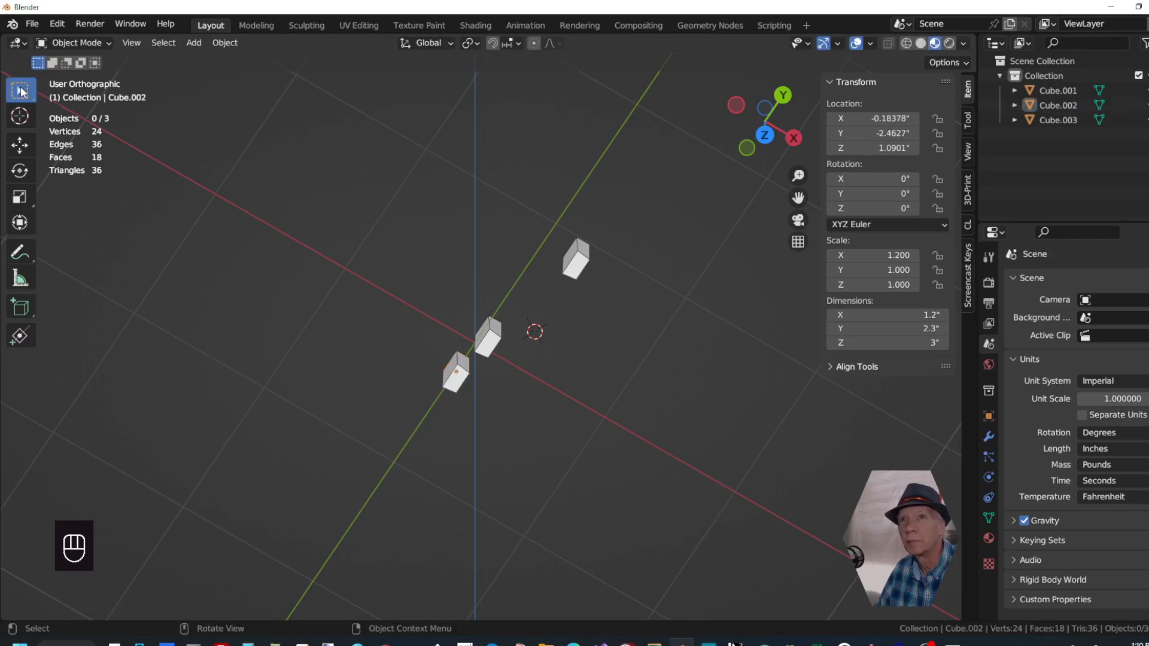
{"action": "left_click_drag", "start_coordinate": [327, 145], "coordinate": [648, 422]}
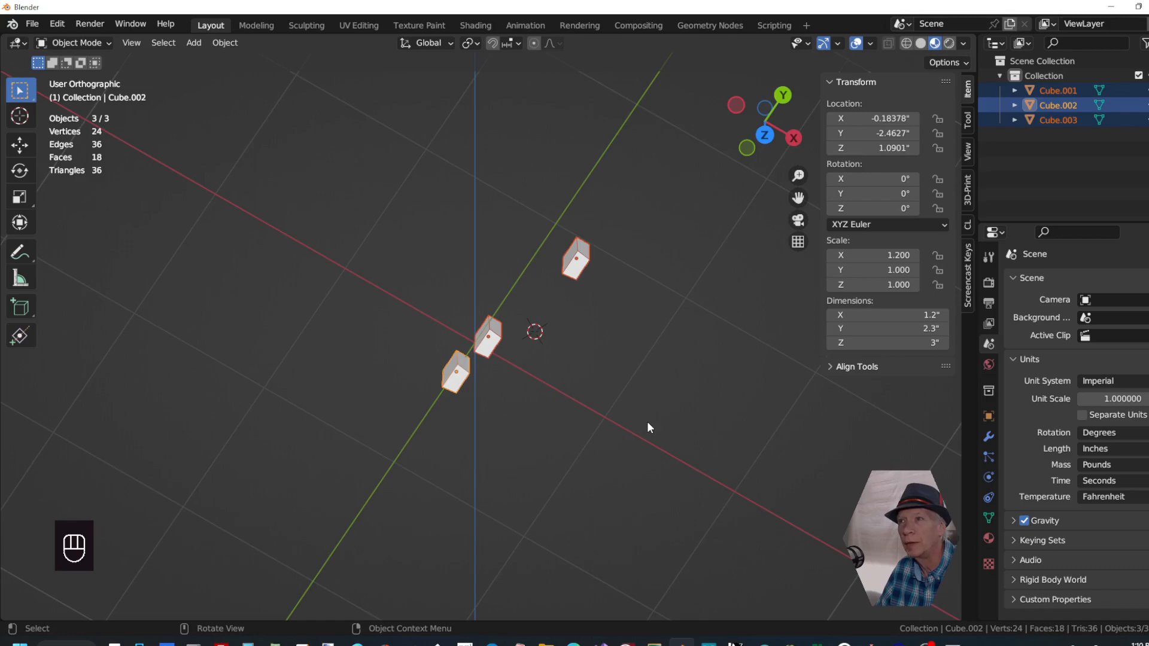
{"action": "left_click", "coordinate": [648, 422]}
{"action": "left_click_drag", "start_coordinate": [324, 204], "coordinate": [652, 429]}
{"action": "left_click", "coordinate": [350, 220]}
{"action": "left_click_drag", "start_coordinate": [345, 235], "coordinate": [591, 396]}
{"action": "left_click", "coordinate": [344, 236]}
{"action": "left_click_drag", "start_coordinate": [355, 252], "coordinate": [466, 227]}
{"action": "left_click", "coordinate": [599, 441]}
{"action": "left_click", "coordinate": [466, 227]}
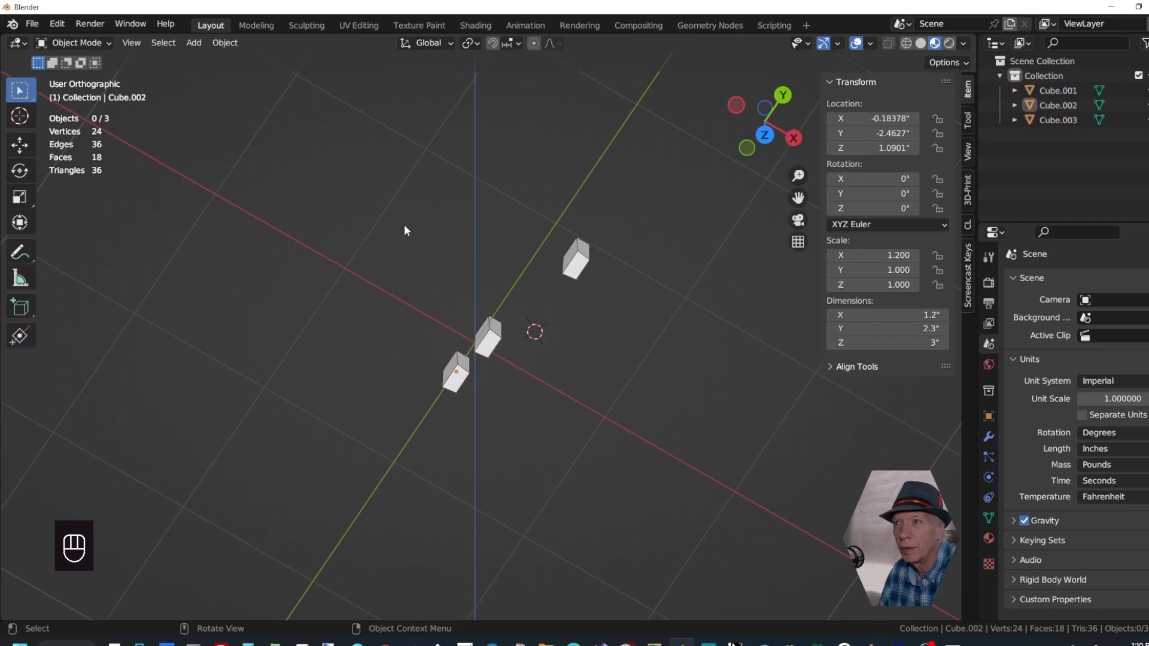
Select all three boxes together with a box selection and delete them
{"action": "left_click_drag", "start_coordinate": [365, 189], "coordinate": [643, 443]}
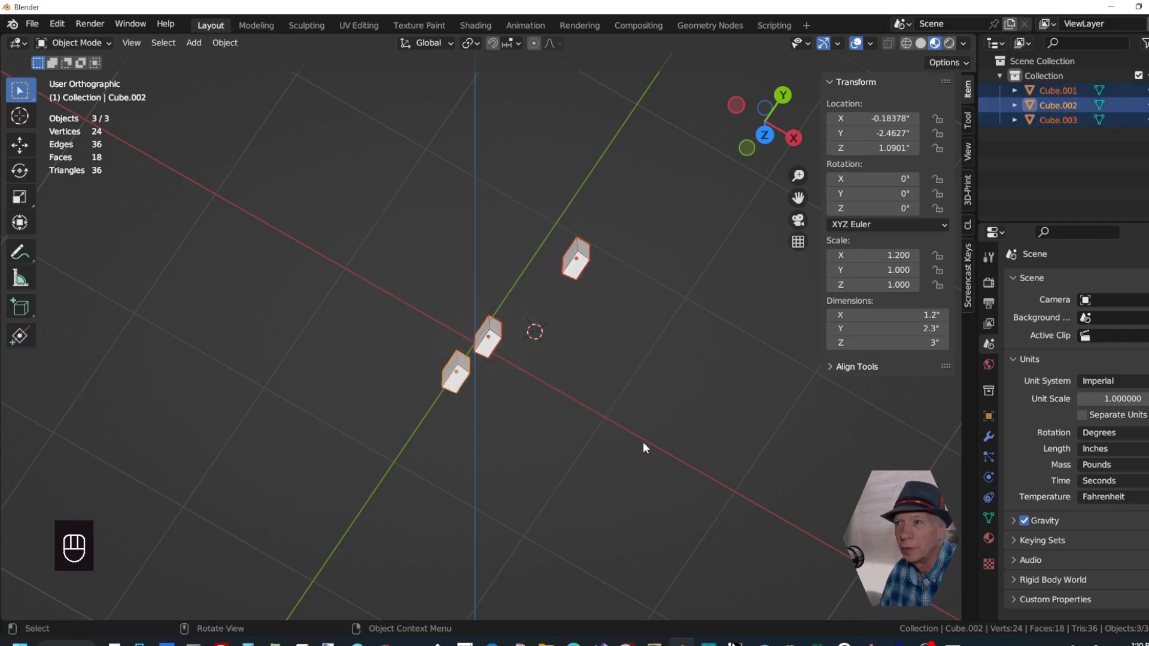
{"action": "left_click", "coordinate": [433, 289]}
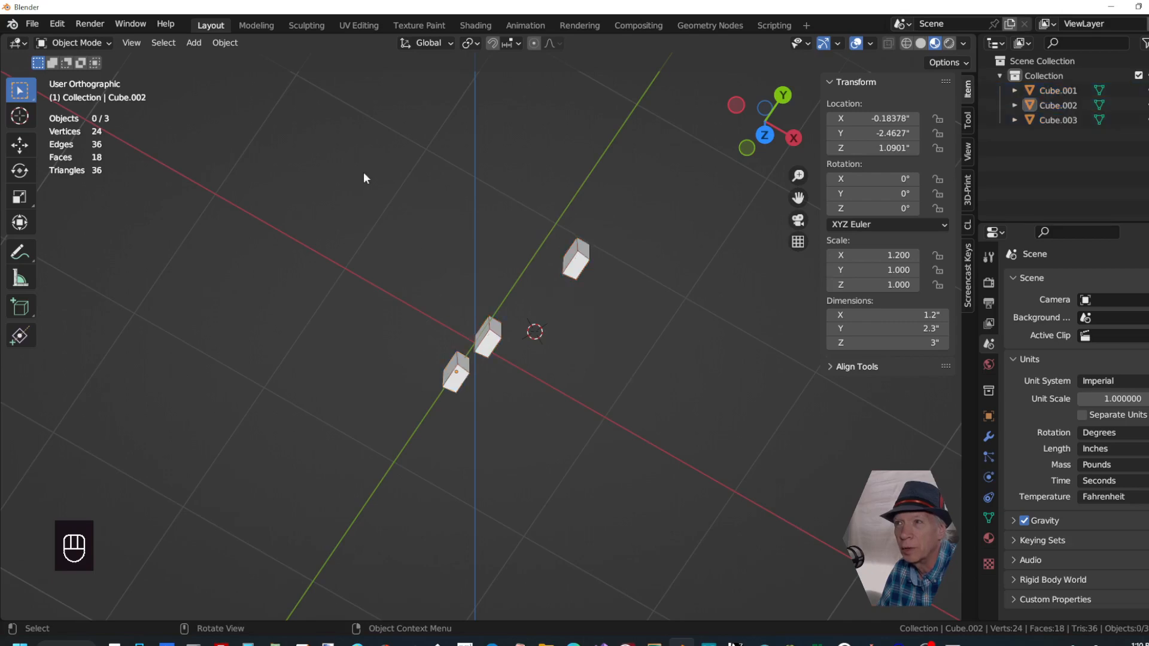
{"action": "left_click_drag", "start_coordinate": [363, 173], "coordinate": [653, 416]}
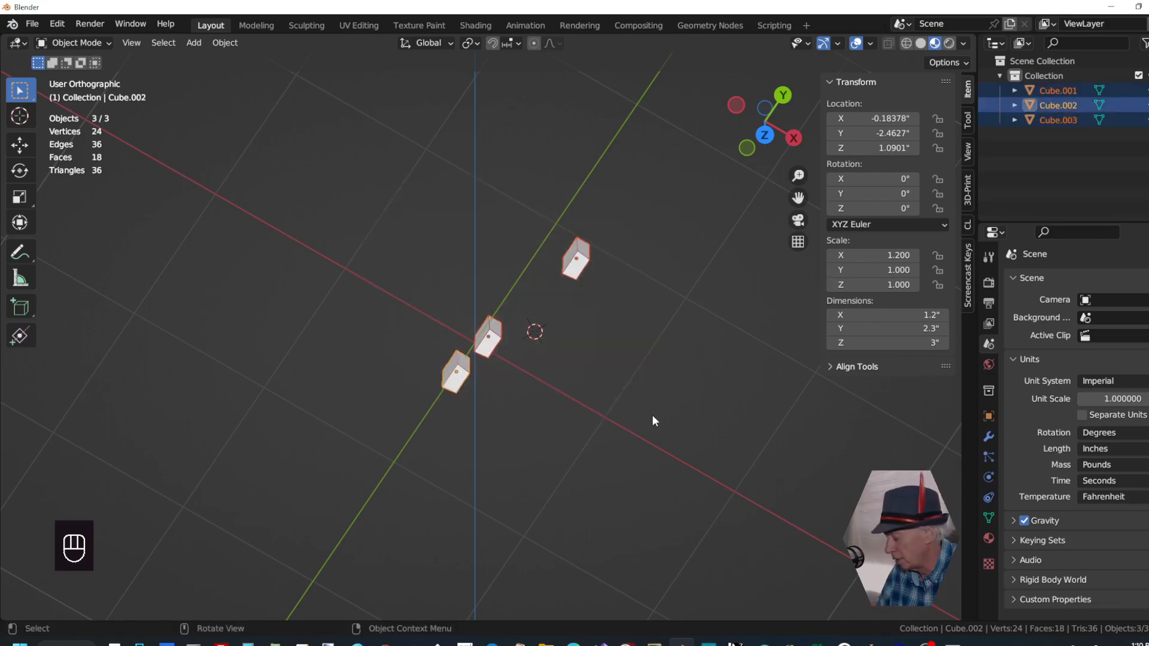
{"action": "key", "text": "Delete"}
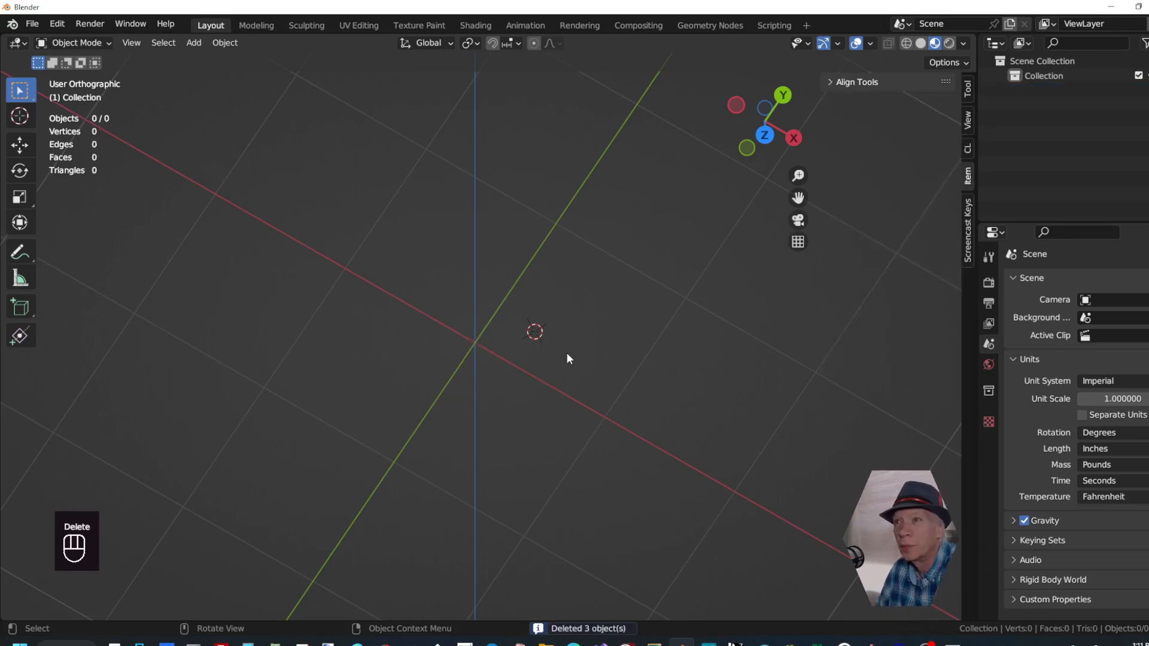
Compare the empty grid in orthographic and perspective projection from above and at an angle, ending in orthographic
{"action": "middle_click_drag", "start_coordinate": [562, 355], "coordinate": [562, 354]}
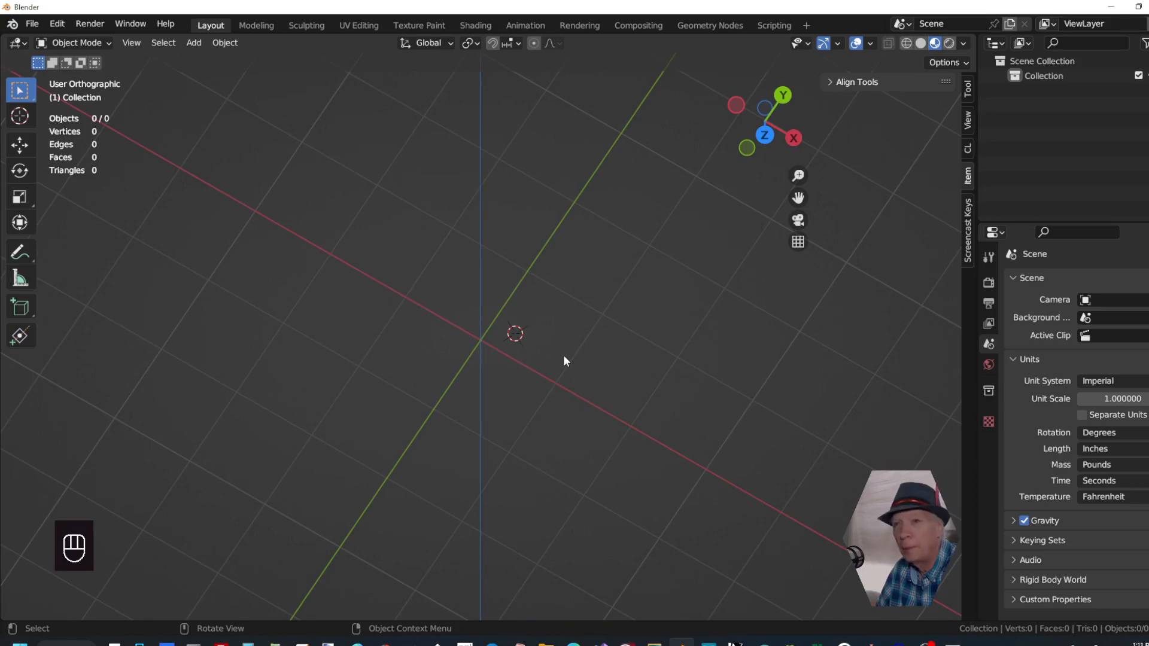
{"action": "key", "text": "KP_7"}
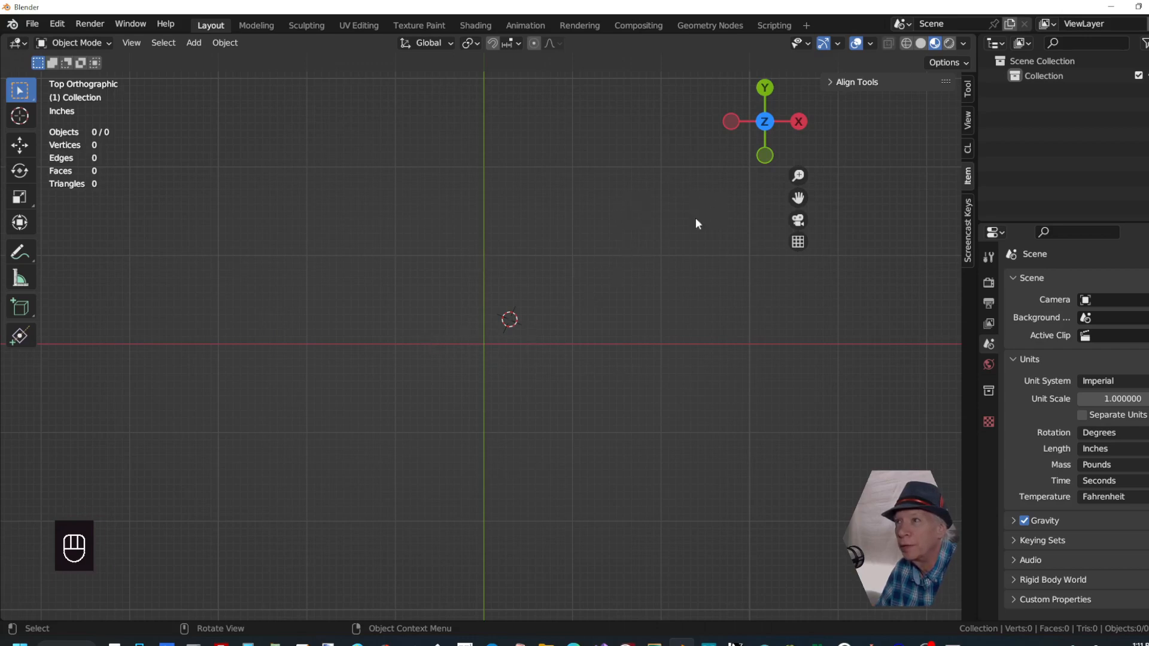
{"action": "left_click", "coordinate": [796, 243]}
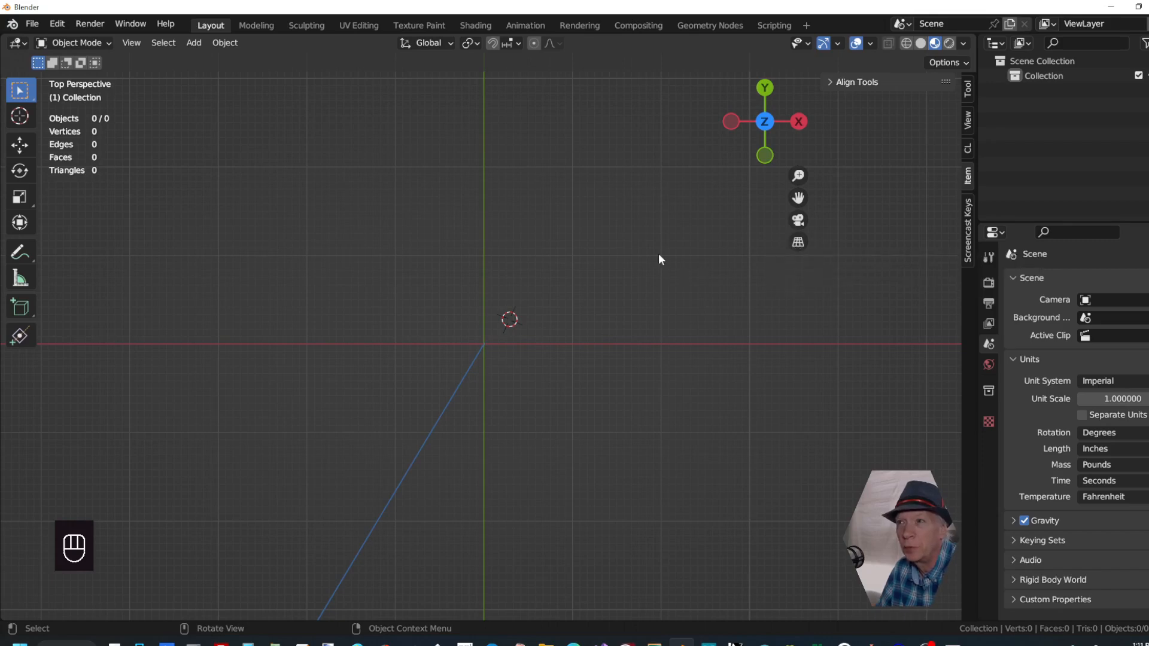
{"action": "middle_click_drag", "start_coordinate": [658, 259], "coordinate": [637, 322]}
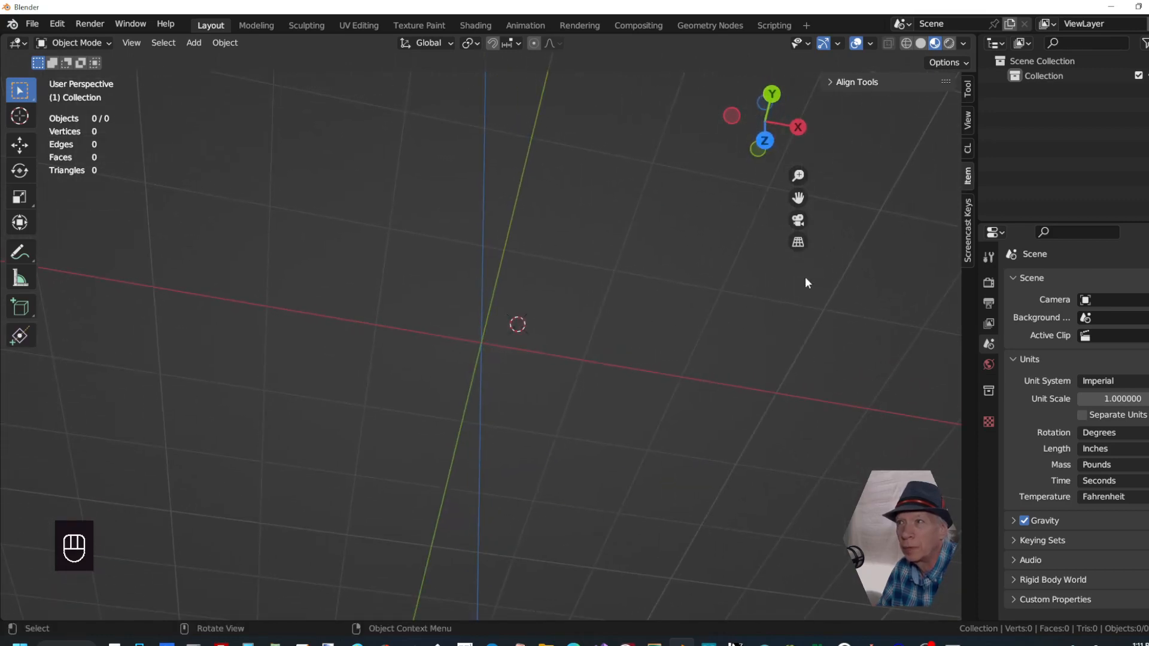
{"action": "scroll", "coordinate": [758, 305], "scroll_direction": "down", "scroll_amount": 2}
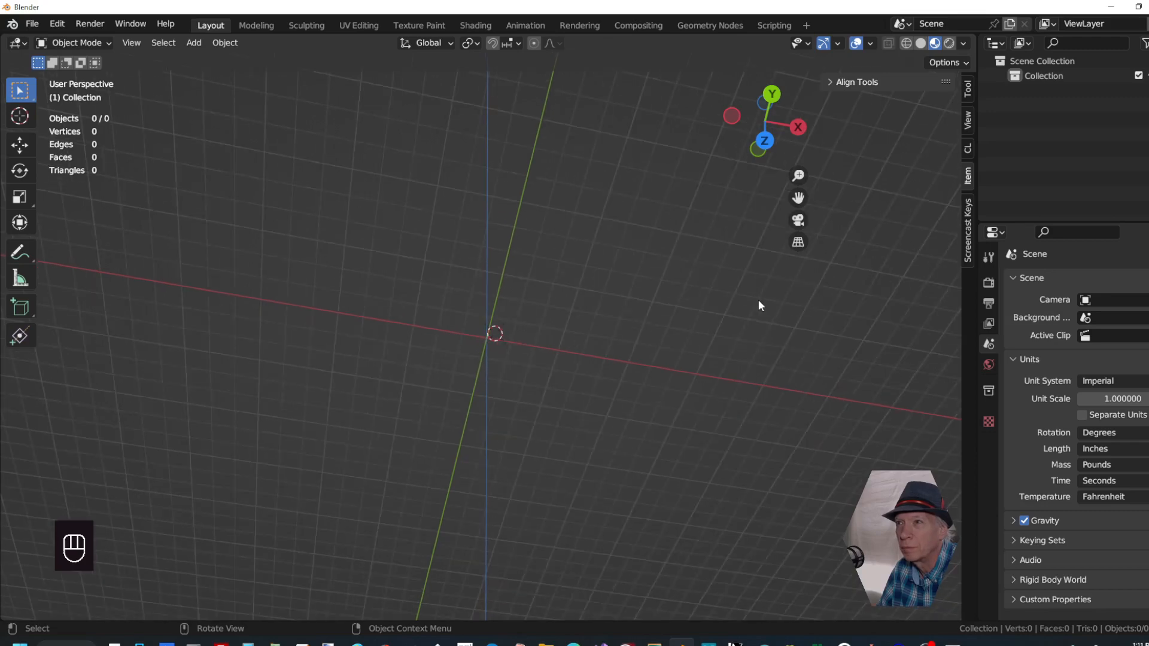
{"action": "left_click", "coordinate": [796, 245]}
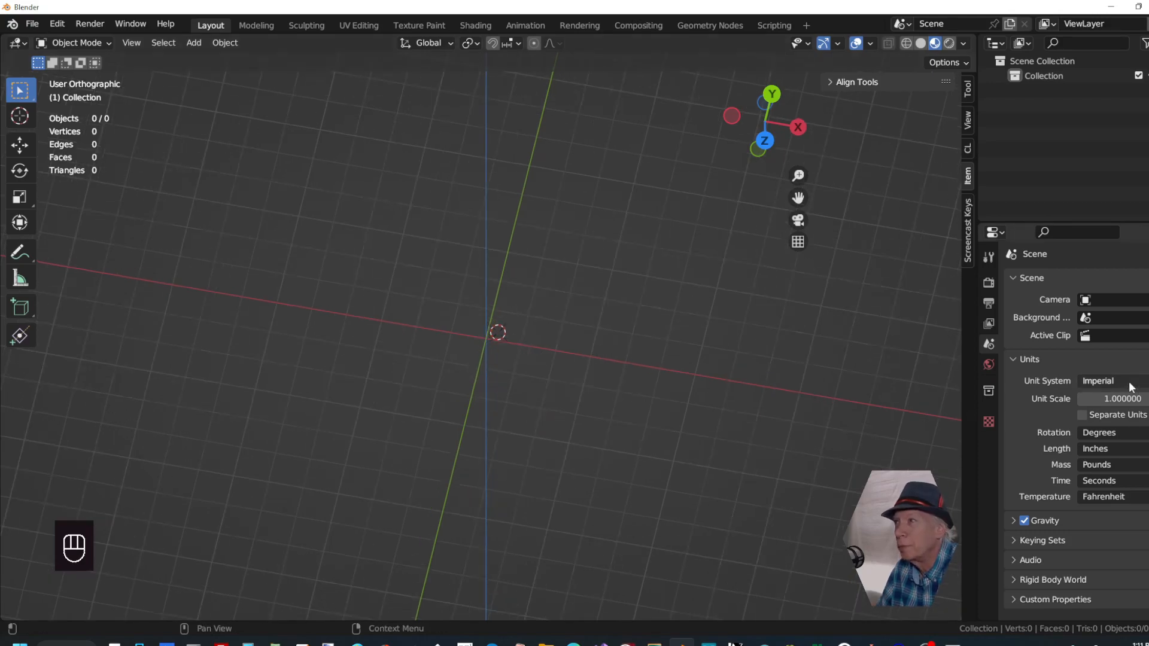
Set the viewport overlay grid scale to 1/12 and its subdivisions to 10
{"action": "left_click", "coordinate": [869, 43]}
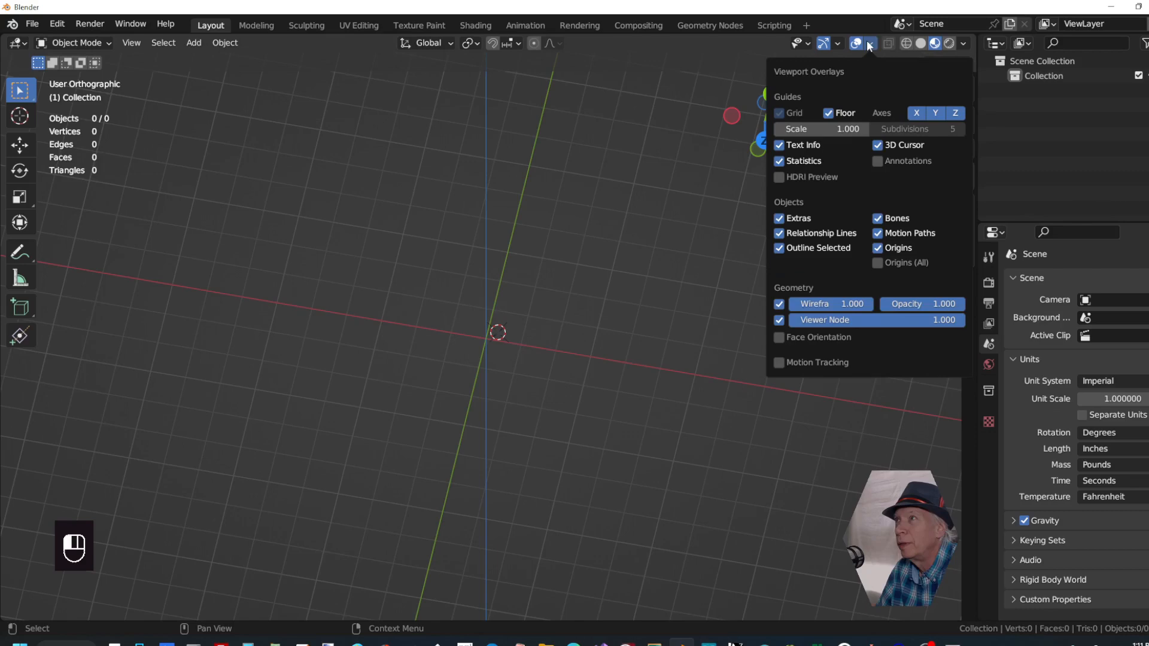
{"action": "left_click", "coordinate": [840, 129]}
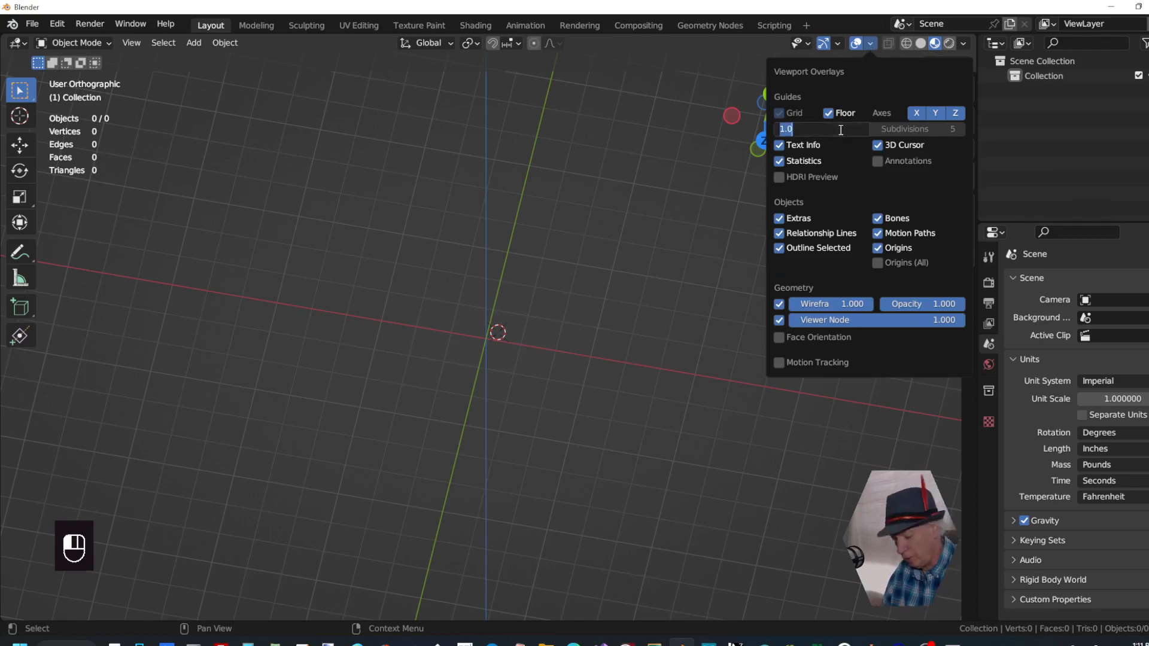
{"action": "type", "text": "1/12"}
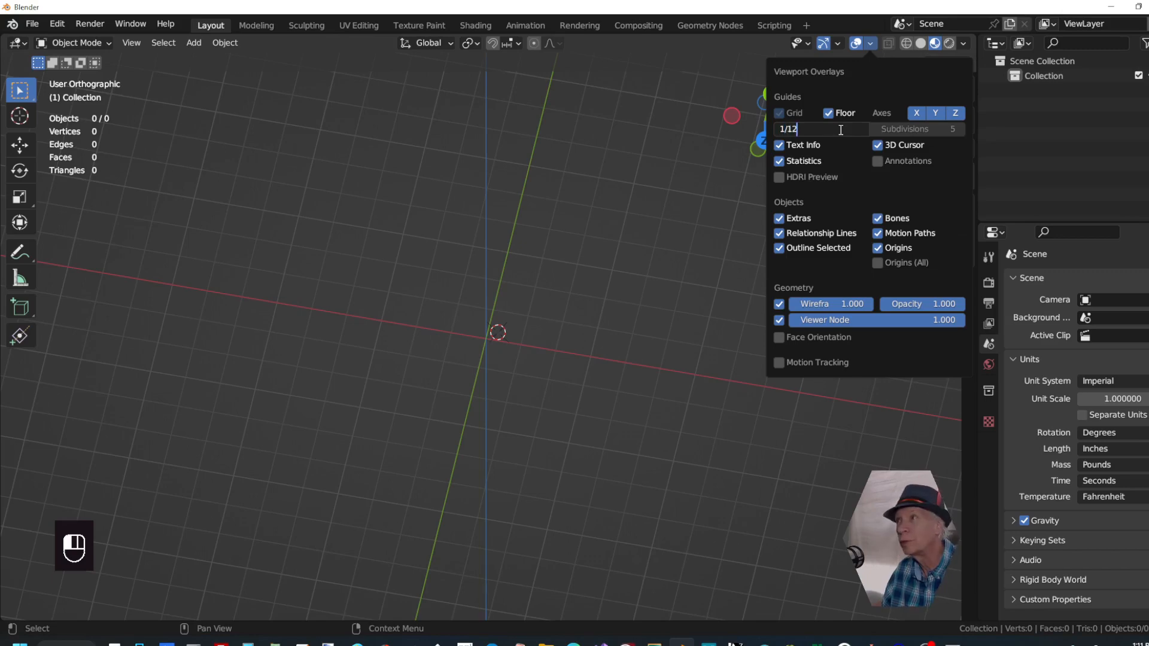
{"action": "key", "text": "Return"}
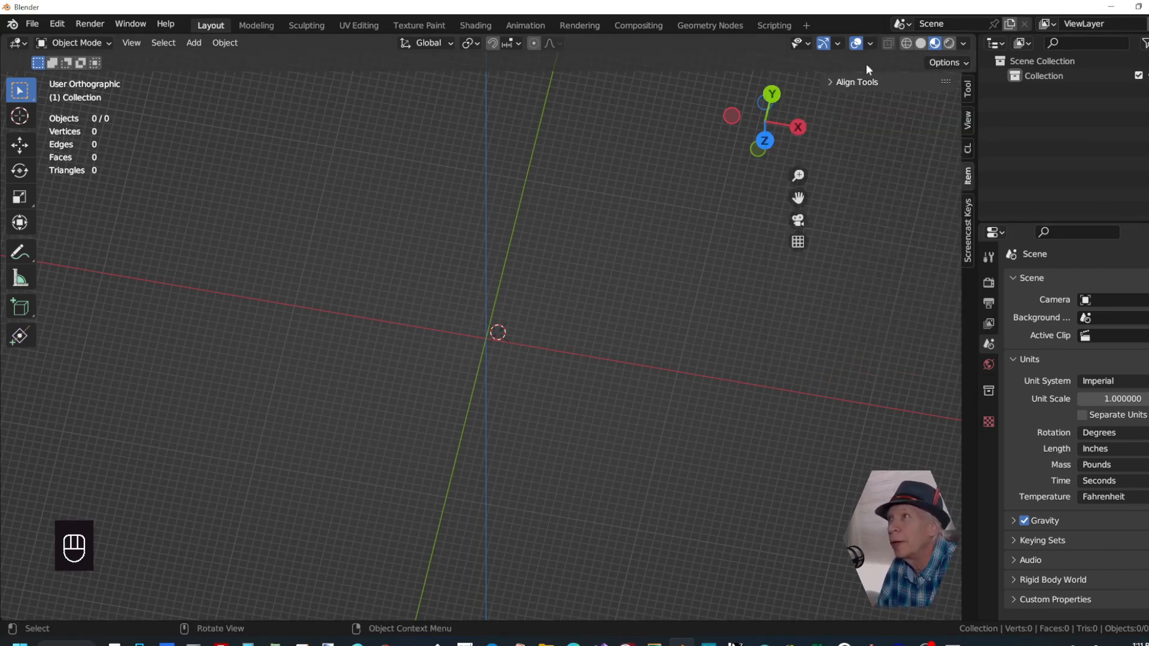
{"action": "left_click", "coordinate": [870, 43]}
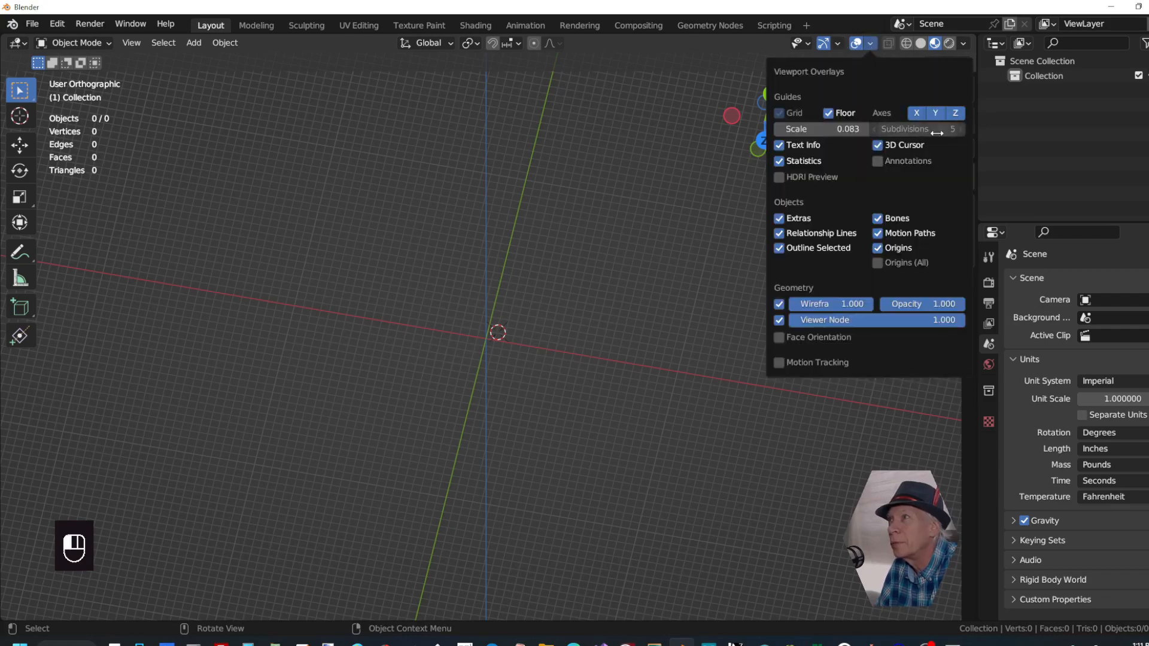
{"action": "left_click", "coordinate": [938, 130]}
{"action": "type", "text": "10"}
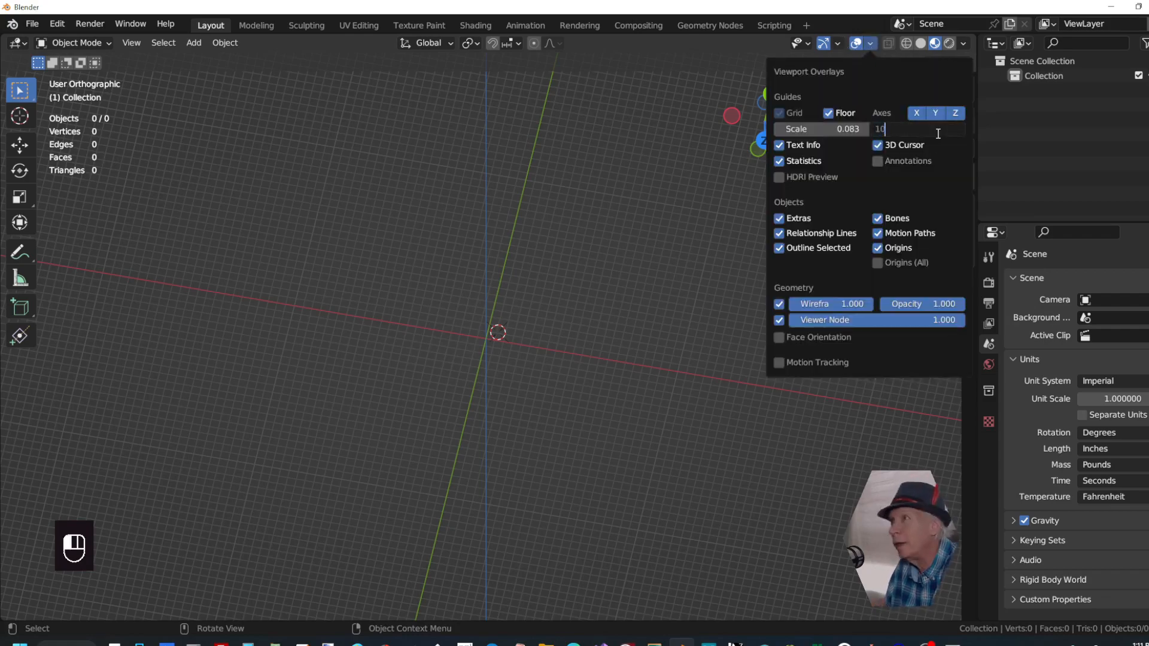
{"action": "key", "text": "Return"}
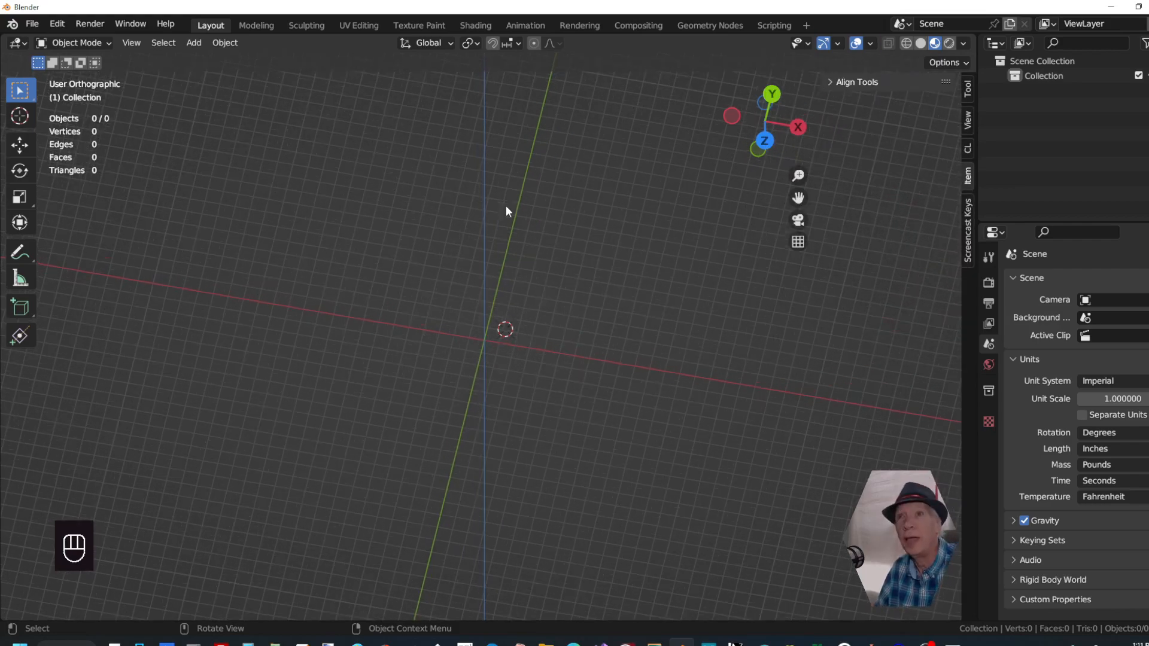
Add a cube mesh at the 3D cursor
{"action": "left_click", "coordinate": [195, 41]}
{"action": "mouse_move", "coordinate": [204, 59]}
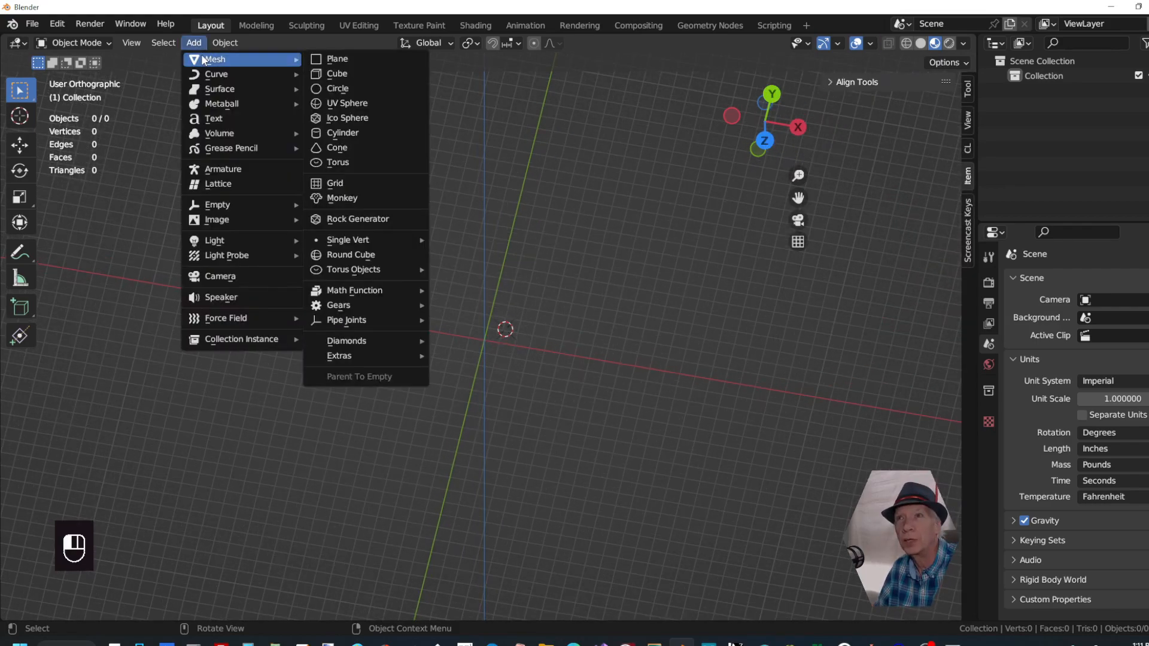
{"action": "left_click", "coordinate": [396, 73]}
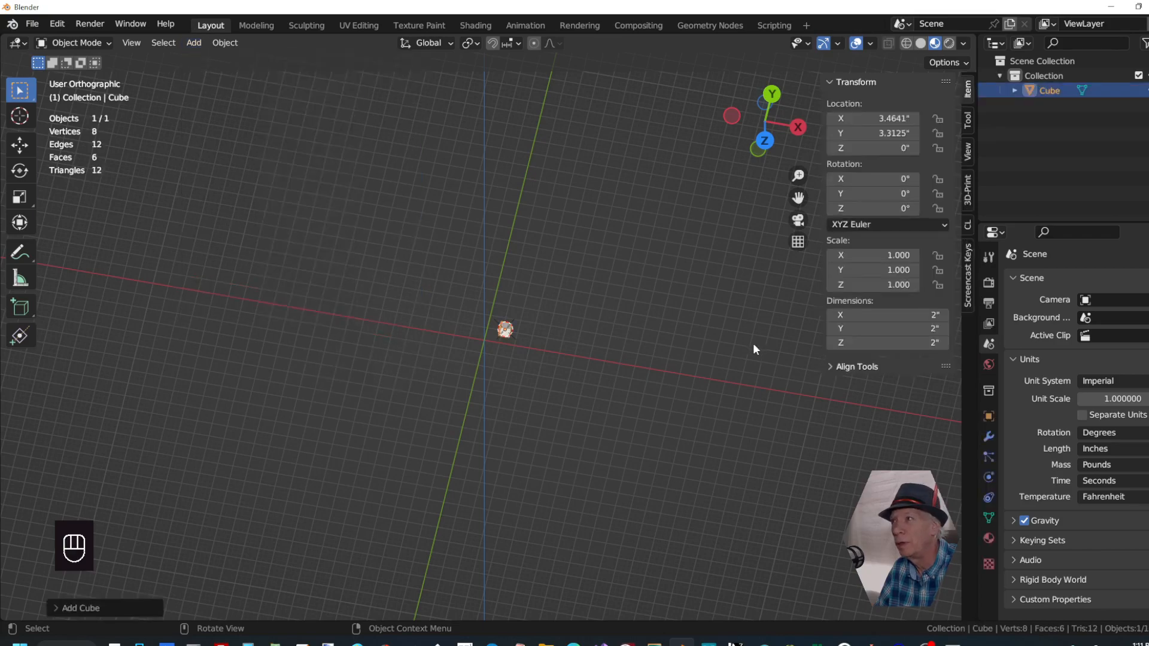
Set the cube's Y dimension to 3 inches and its Z dimension to 4 inches
{"action": "left_click", "coordinate": [884, 328]}
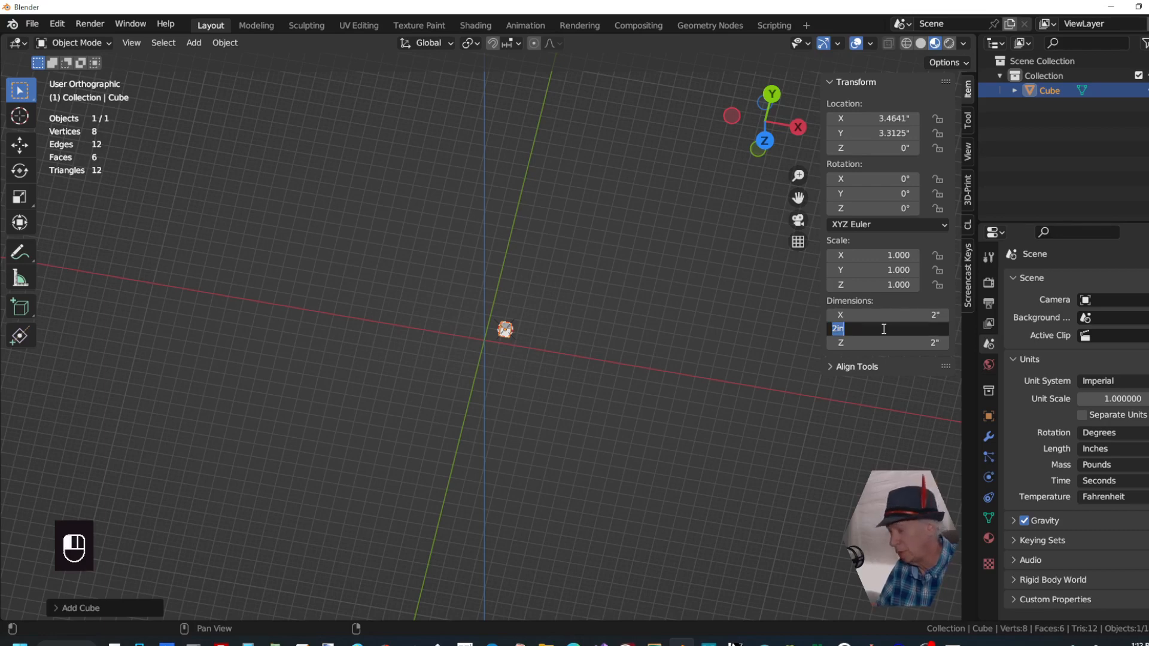
{"action": "type", "text": "3"}
{"action": "key", "text": "Return"}
{"action": "left_click", "coordinate": [886, 347]}
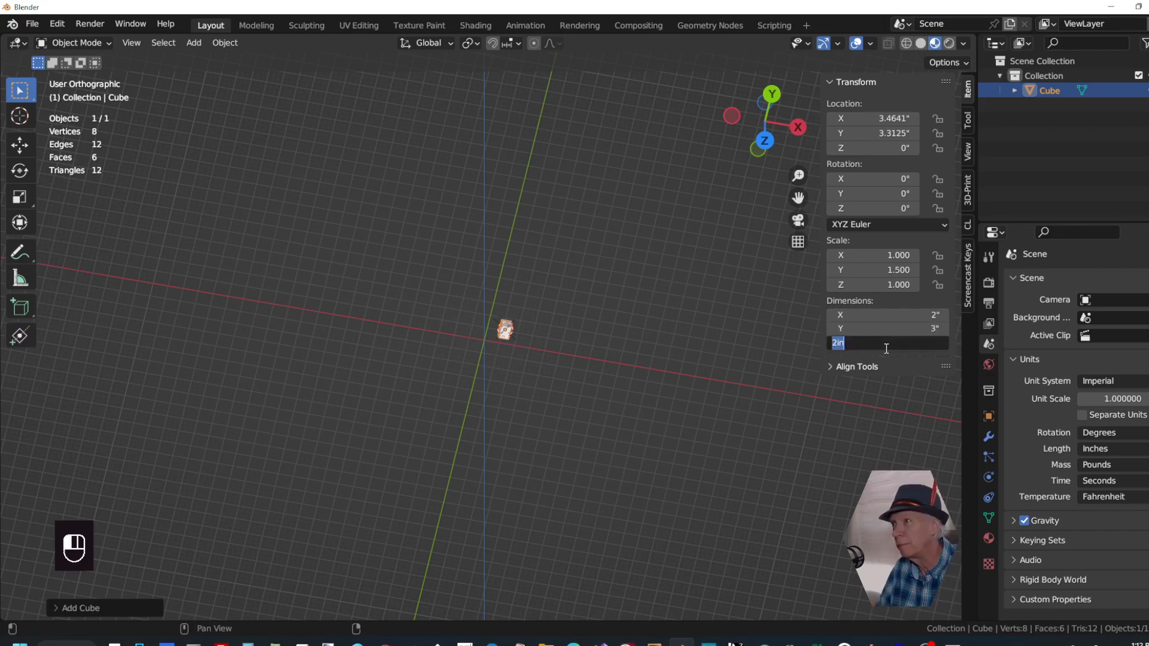
{"action": "type", "text": "4"}
{"action": "key", "text": "Return"}
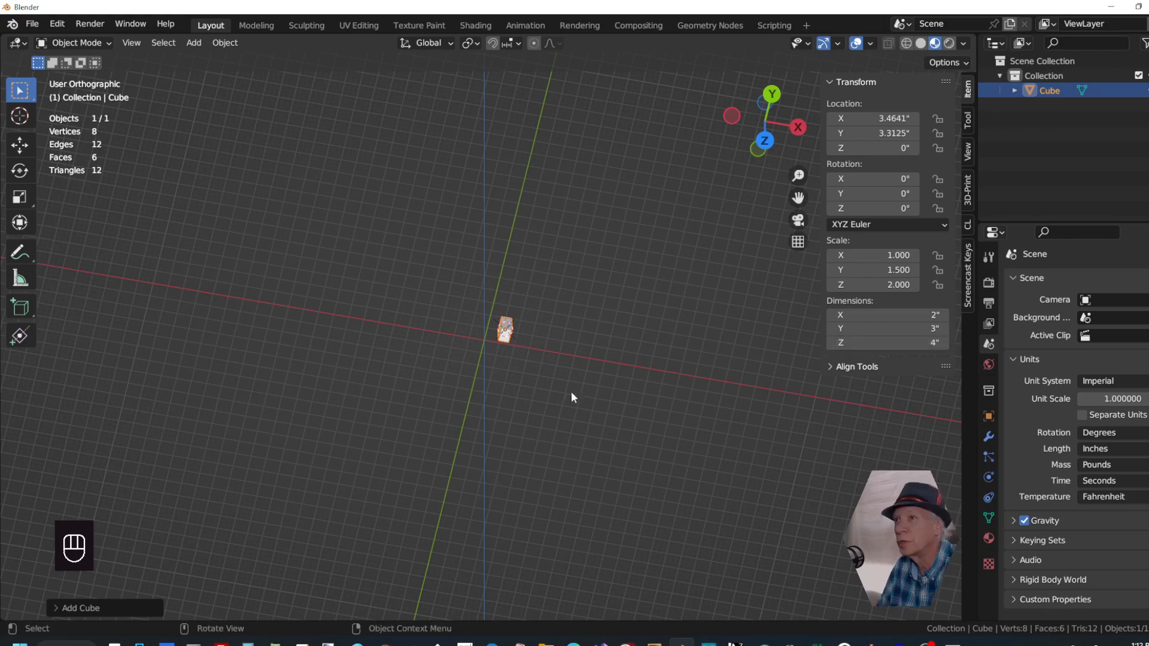
Move the box freehand near the origin, to about (0.74, 2.82, -0.05) inches
{"action": "scroll", "coordinate": [545, 375], "scroll_direction": "up", "scroll_amount": 8}
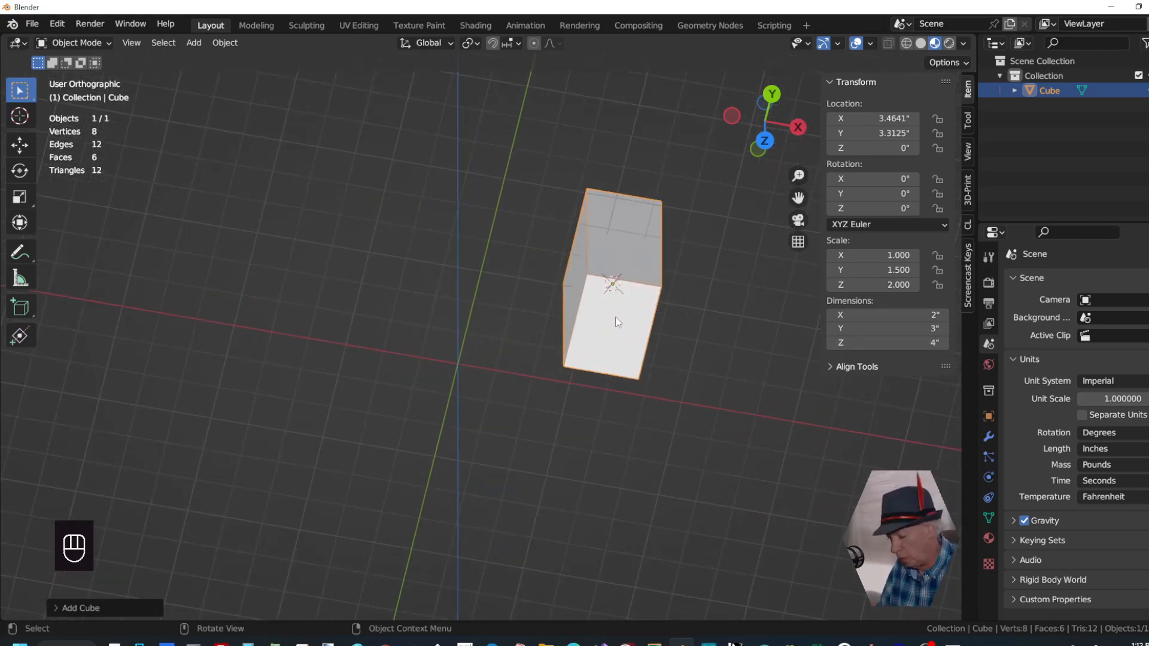
{"action": "key", "text": "g"}
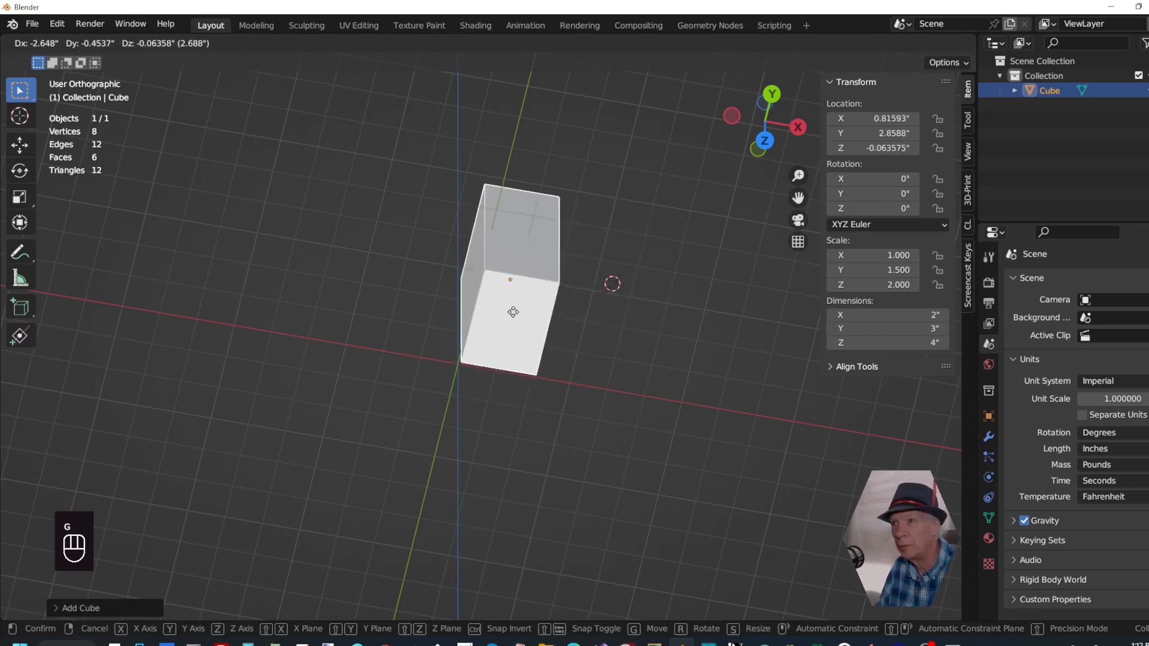
{"action": "left_click", "coordinate": [509, 314]}
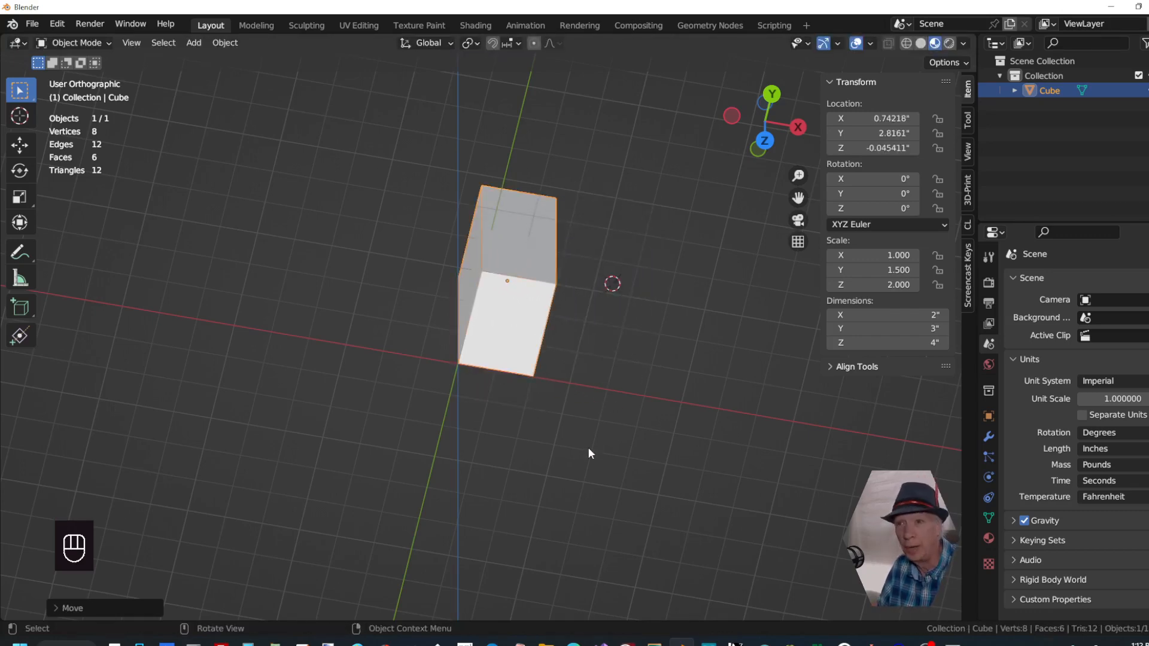
View the box from the top and toggle between perspective and orthographic projection, ending in orthographic
{"action": "key", "text": "KP_7"}
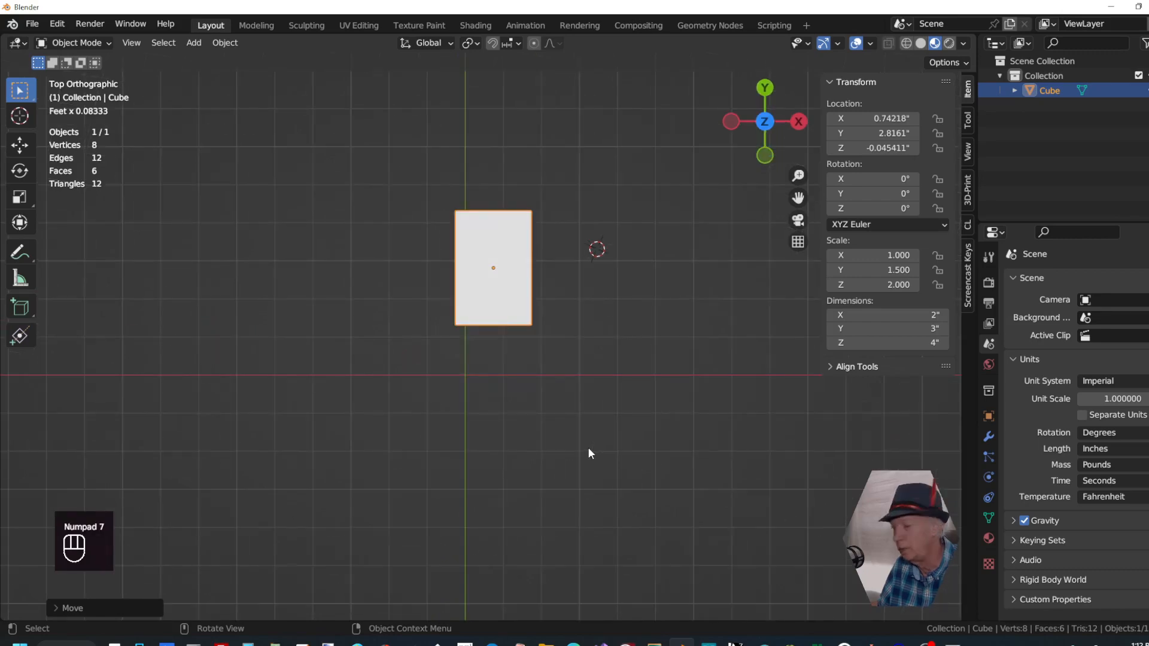
{"action": "key", "text": "KP_7"}
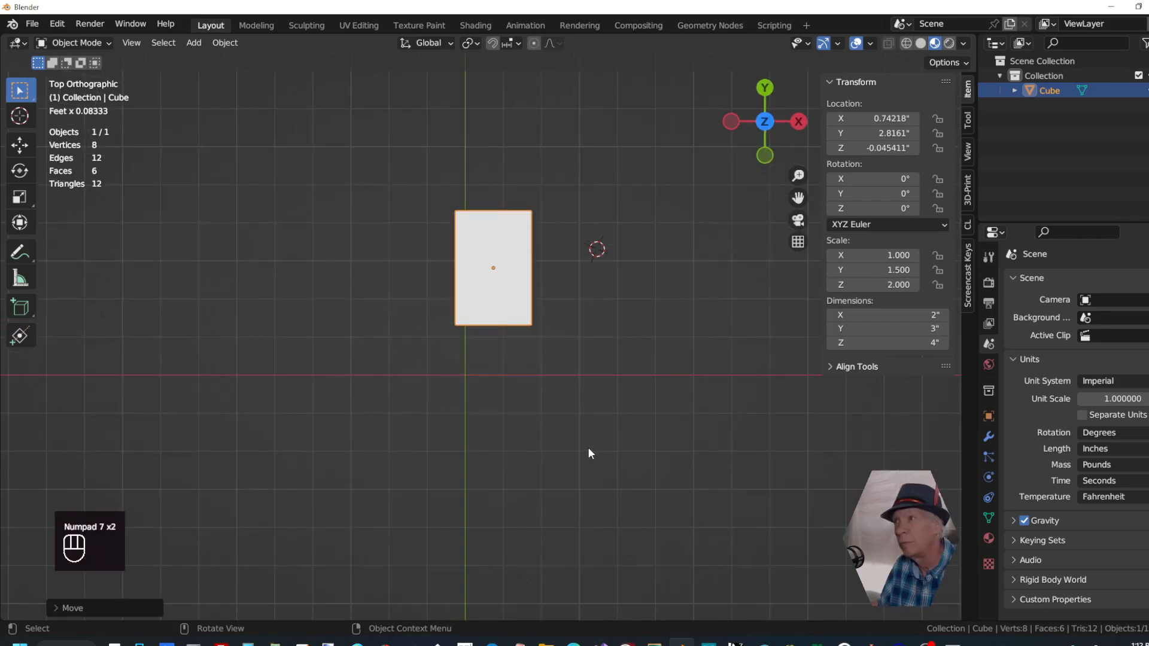
{"action": "key", "text": "KP_5"}
{"action": "key", "text": "KP_5"}
{"action": "key", "text": "KP_5"}
{"action": "key", "text": "KP_5"}
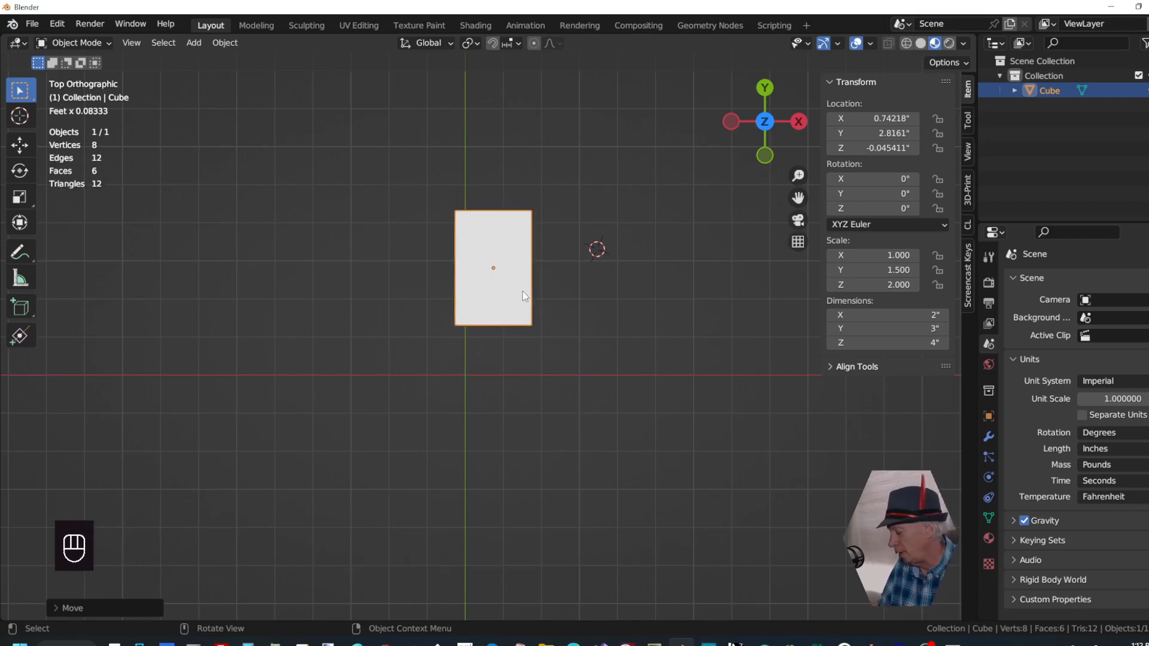
Move the box freehand beside the origin to about (1.46, 3.11, 1.46) inches, and deselect it
{"action": "key", "text": "KP_1"}
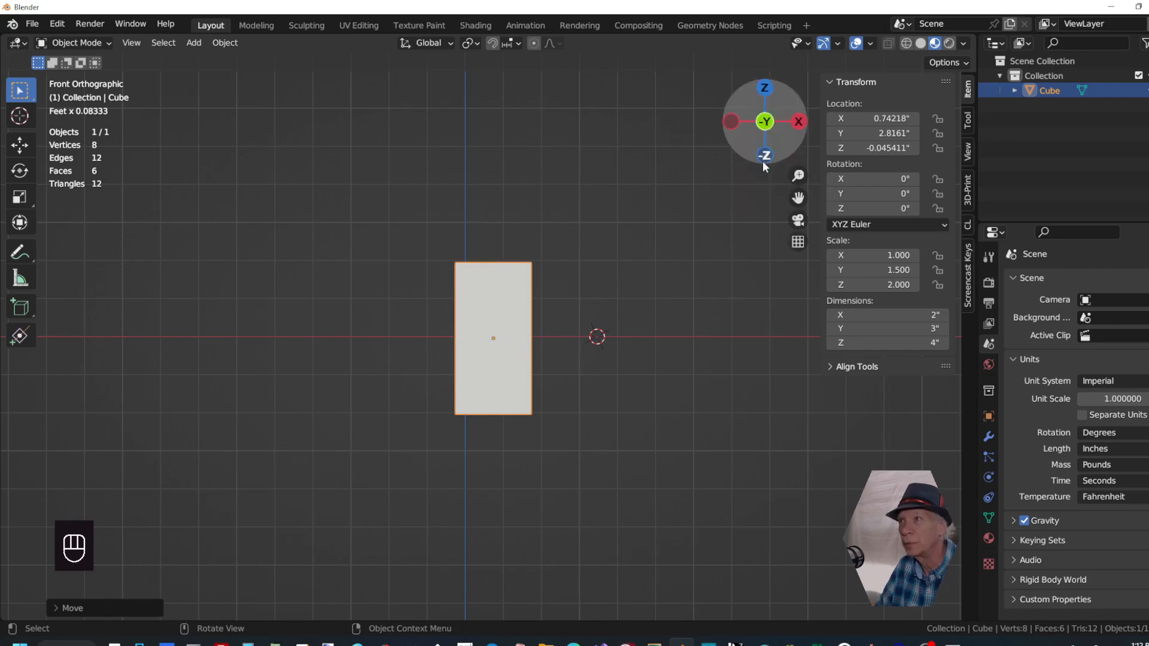
{"action": "left_click_drag", "start_coordinate": [763, 156], "coordinate": [758, 125]}
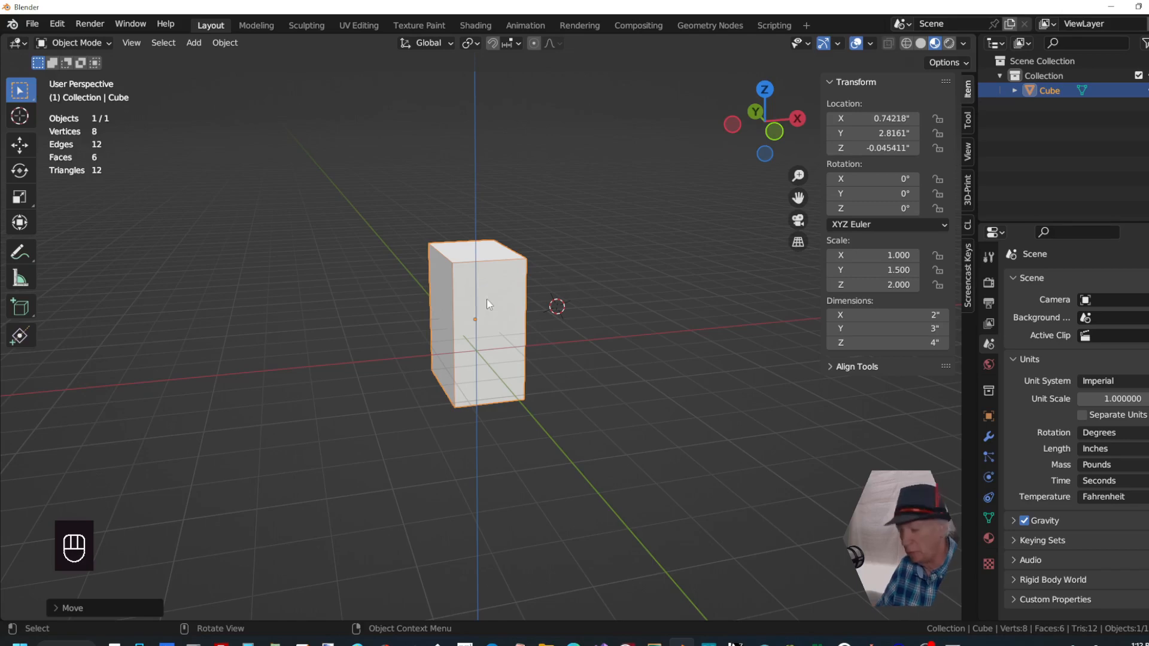
{"action": "key", "text": "g"}
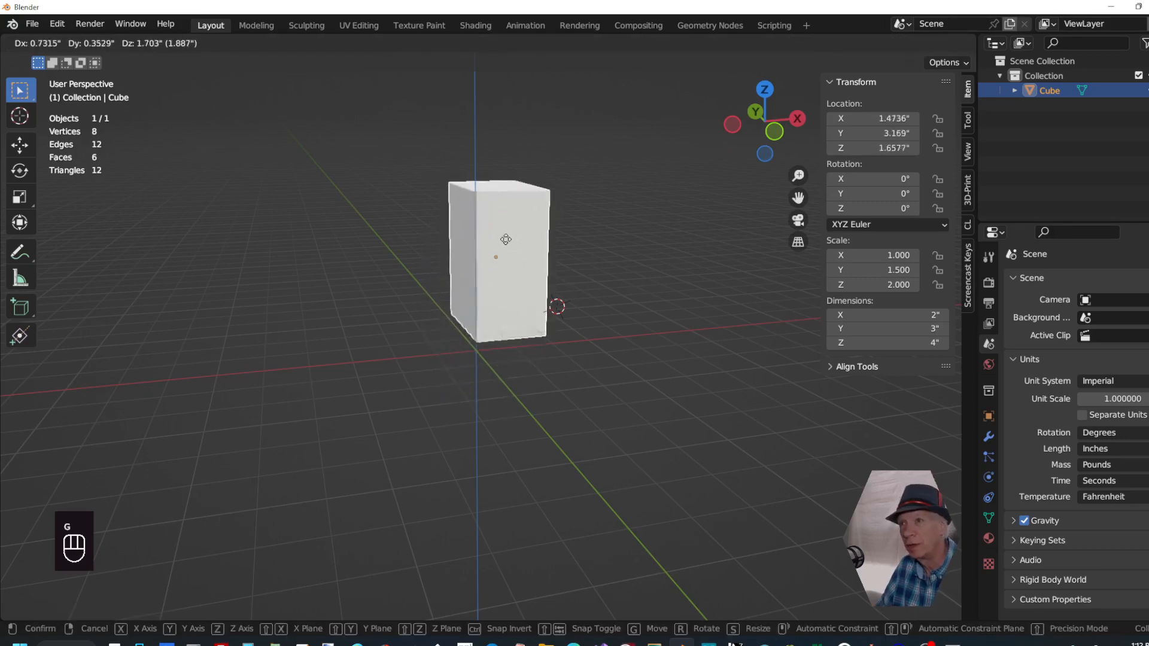
{"action": "left_click", "coordinate": [510, 241]}
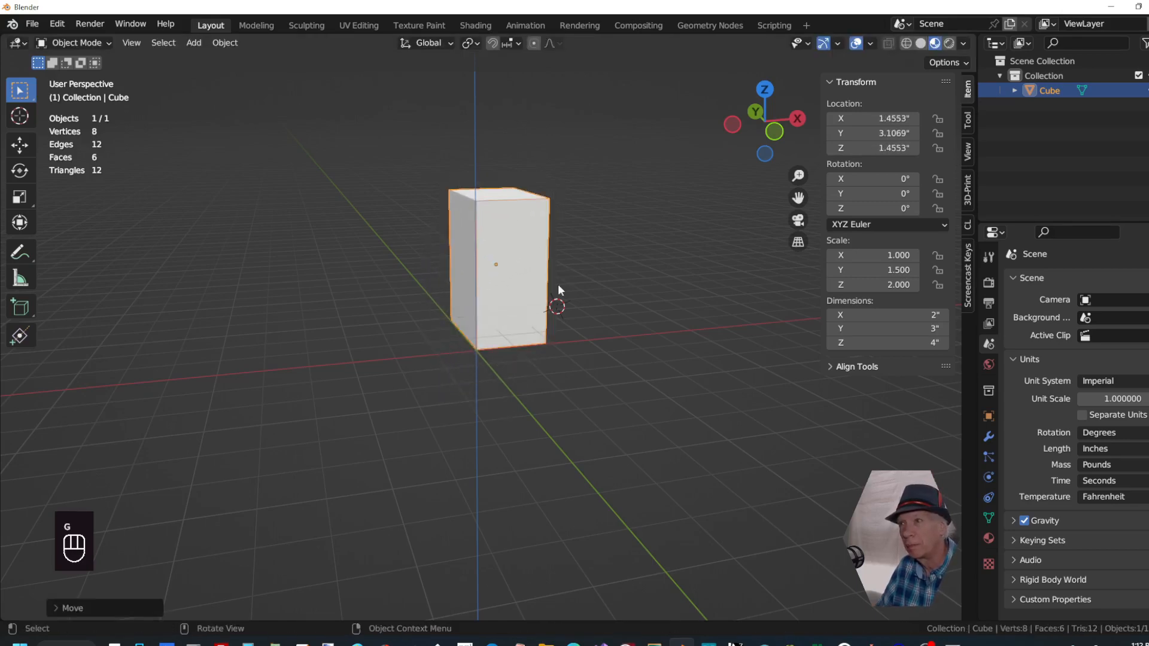
{"action": "left_click", "coordinate": [719, 431]}
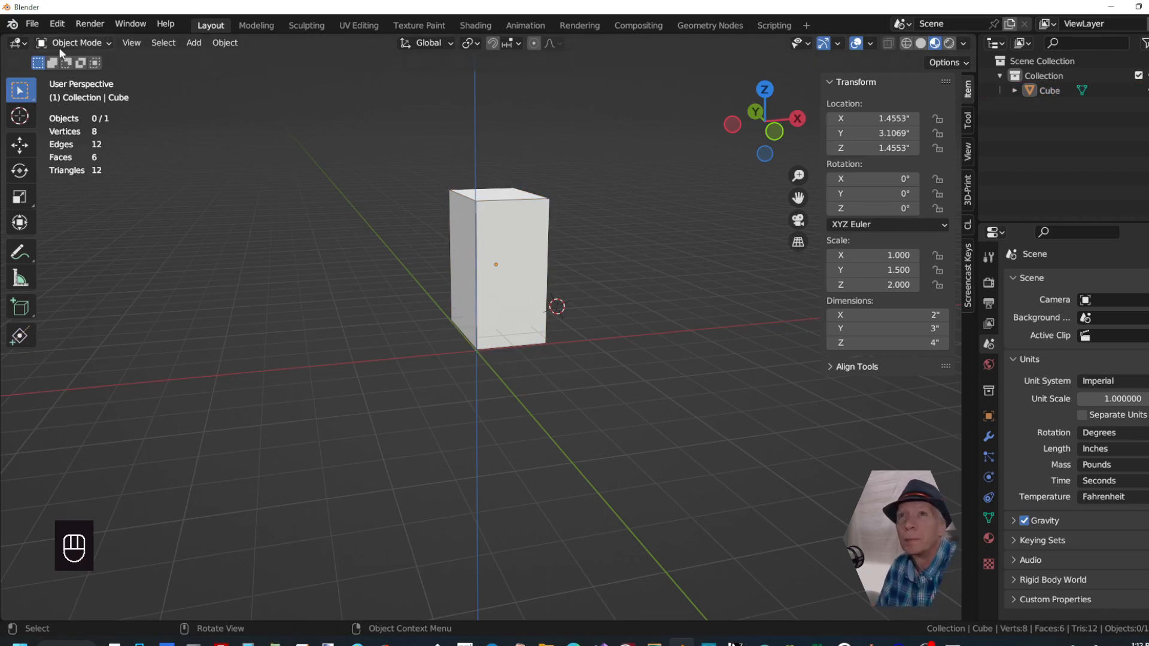
Open the preferences and search the add-ons for "import"
{"action": "left_click", "coordinate": [57, 23]}
{"action": "left_click", "coordinate": [144, 230]}
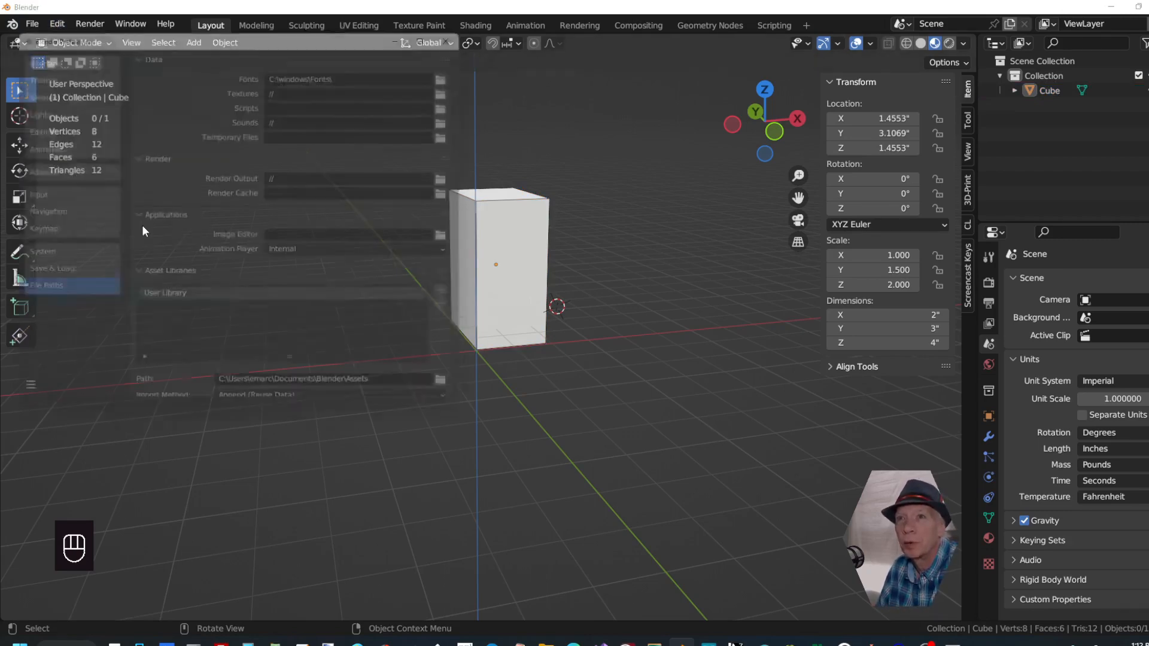
{"action": "left_click_drag", "start_coordinate": [187, 12], "coordinate": [504, 168]}
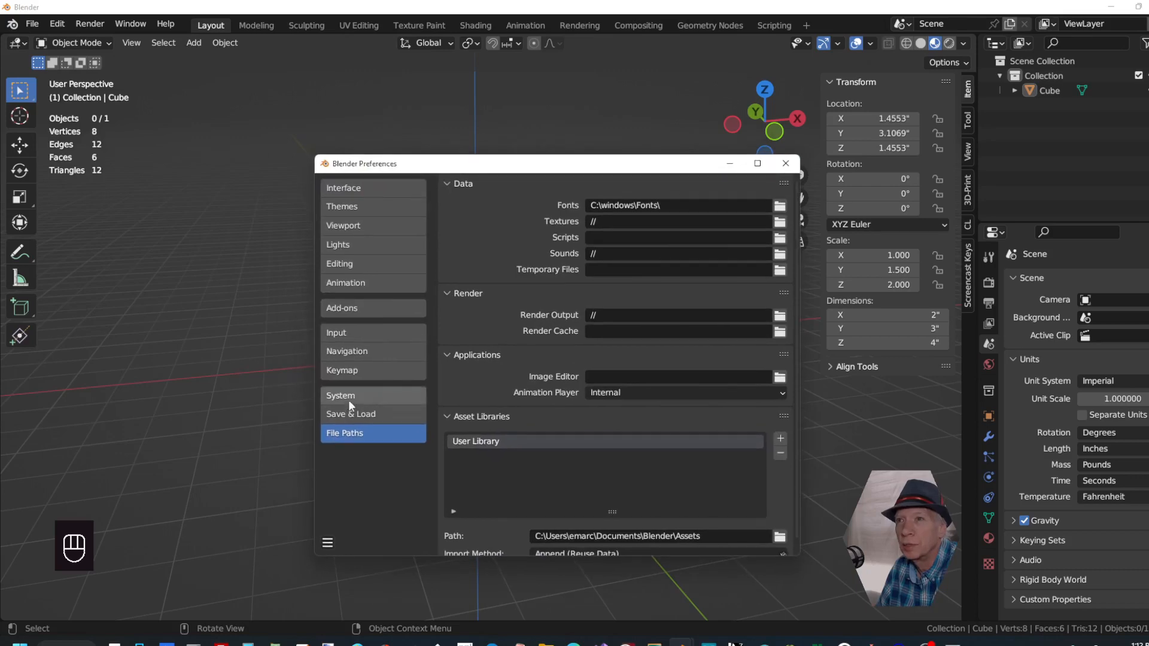
{"action": "left_click", "coordinate": [338, 309]}
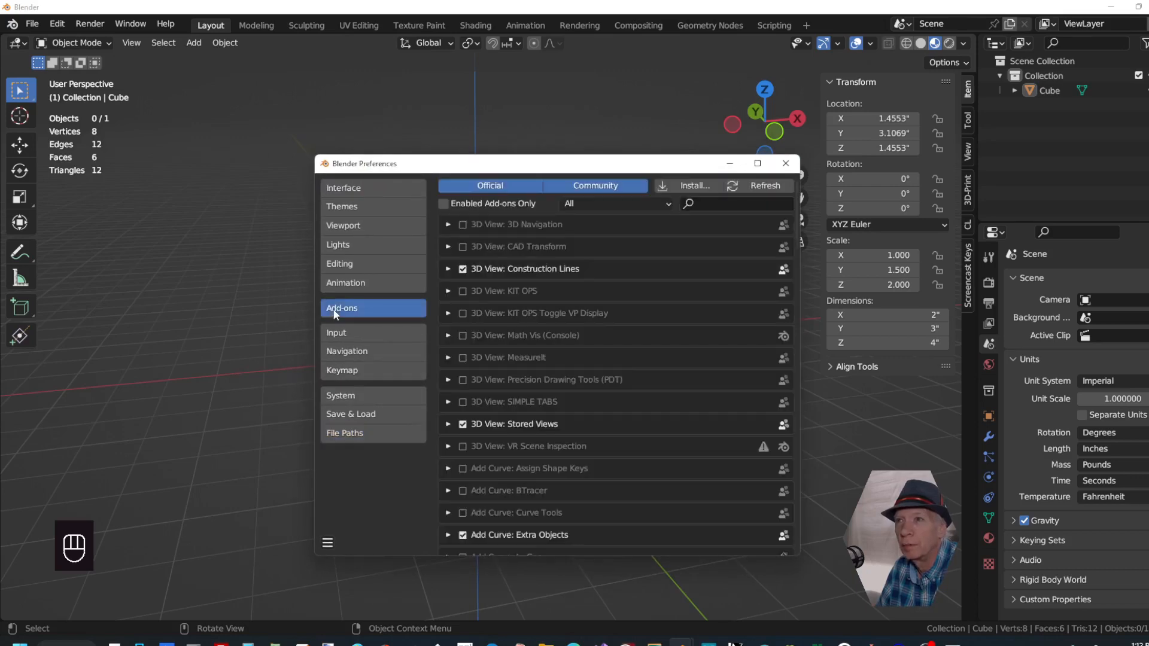
{"action": "left_click", "coordinate": [702, 203]}
{"action": "type", "text": "import"}
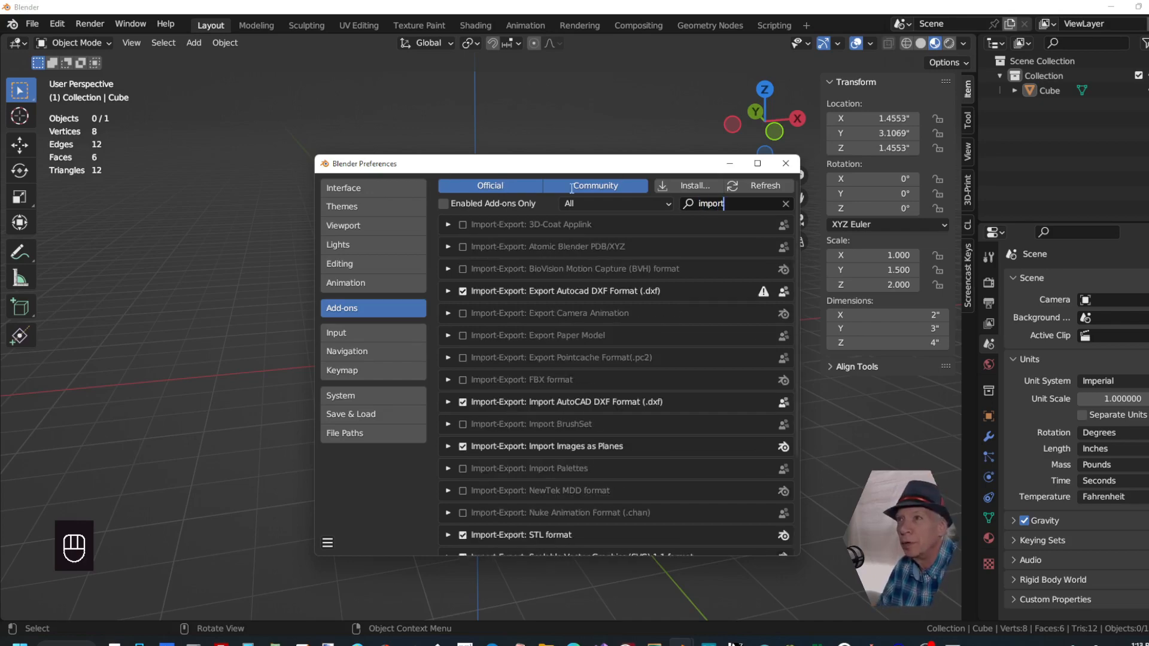
Narrow the add-on list to Community, include Official again, and examine which Import-Export format add-ons are enabled
{"action": "left_click", "coordinate": [504, 186]}
{"action": "left_click", "coordinate": [567, 186]}
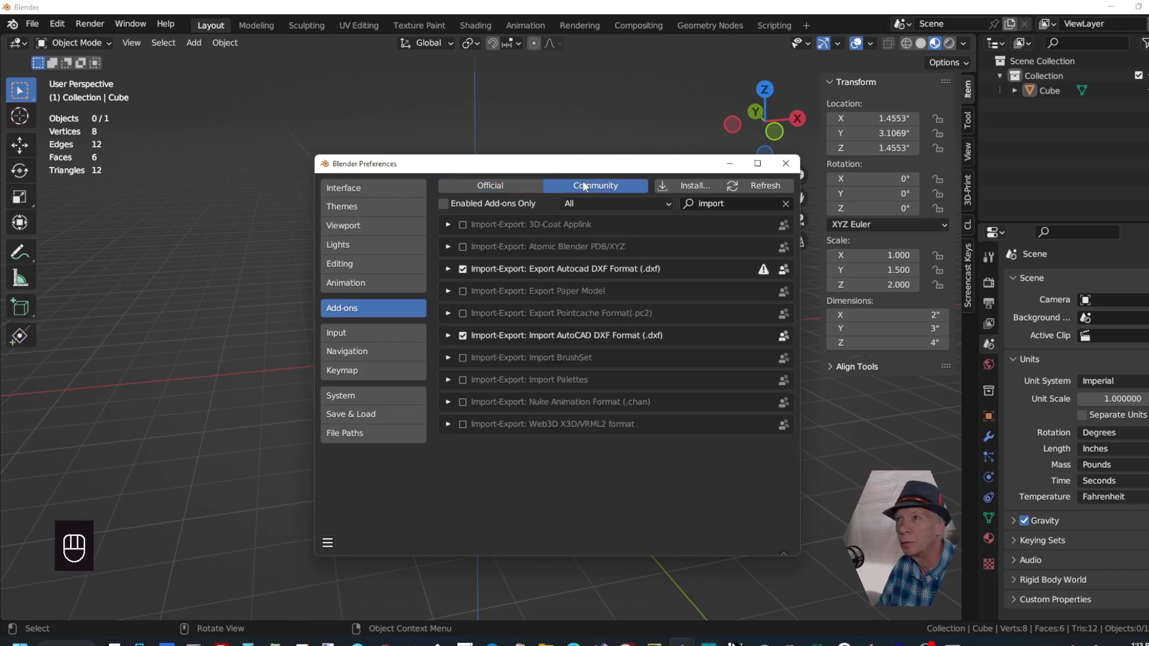
{"action": "left_click", "coordinate": [490, 186], "text": "shift"}
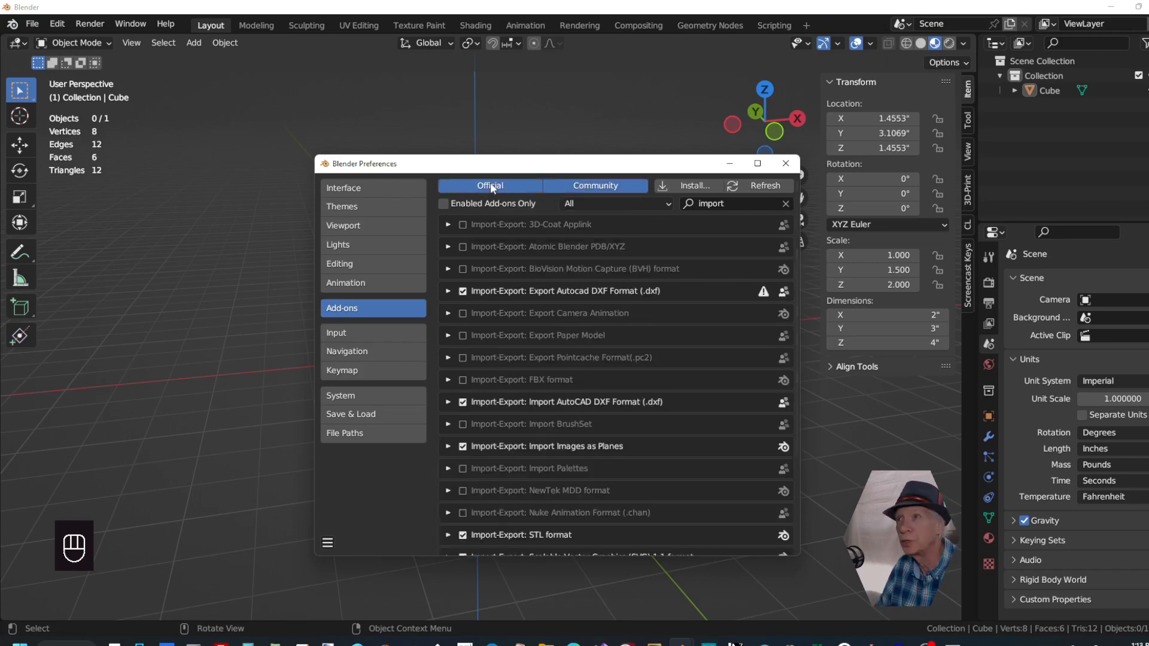
{"action": "left_click", "coordinate": [745, 205]}
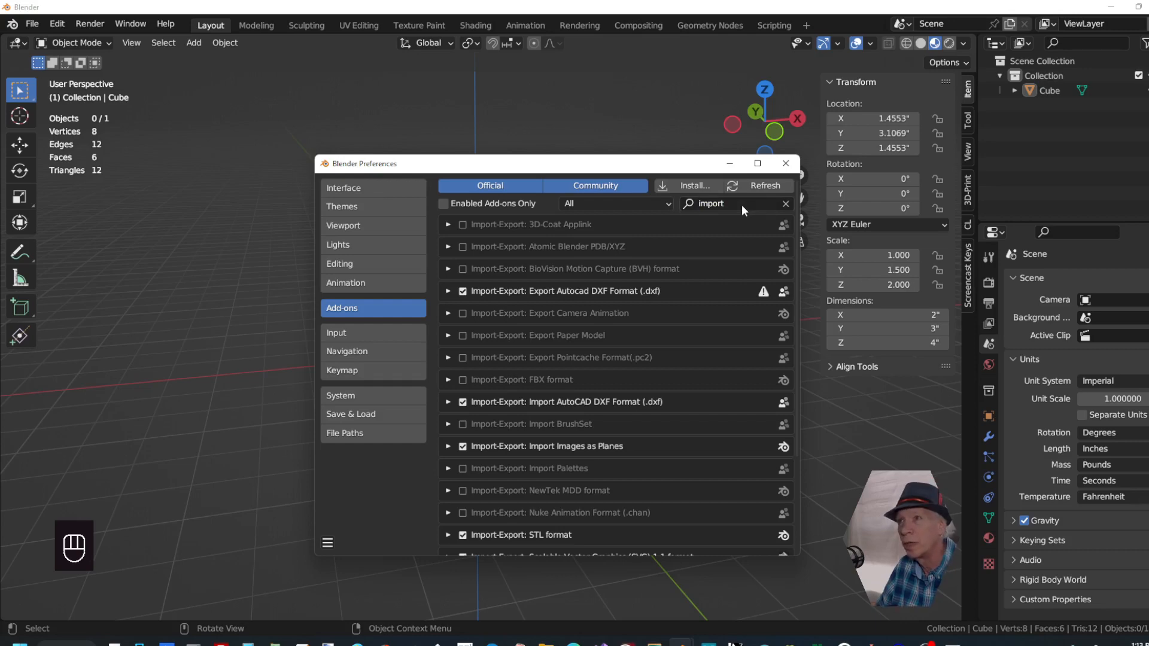
{"action": "key", "text": "Return"}
{"action": "scroll", "coordinate": [564, 246], "scroll_direction": "down", "scroll_amount": 2}
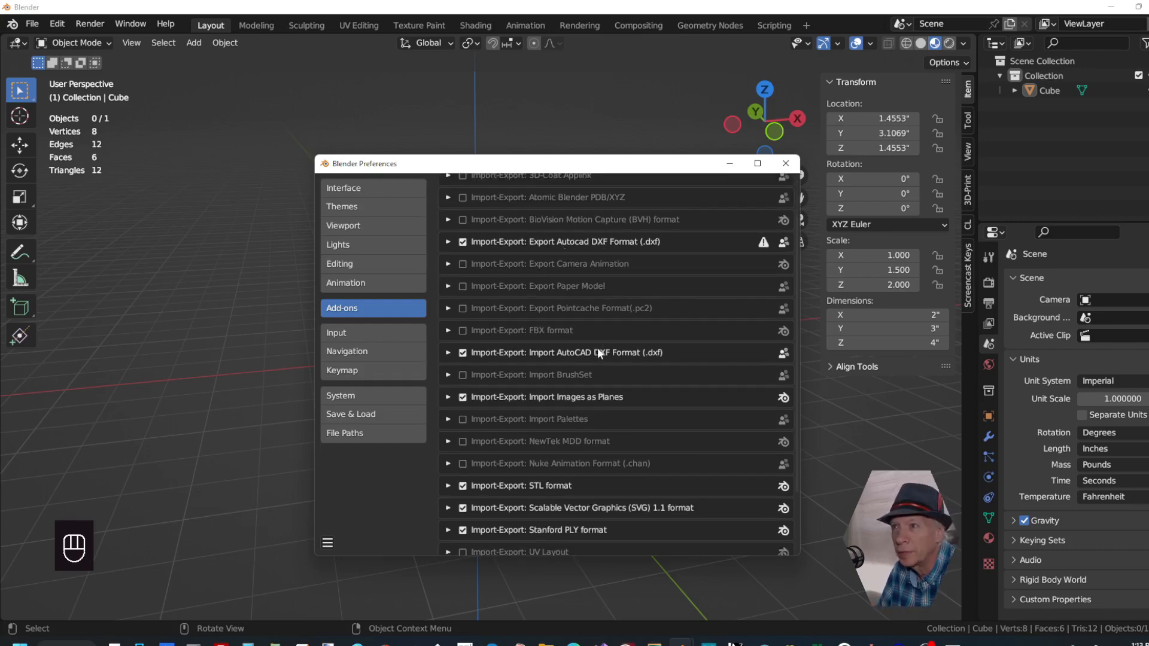
{"action": "scroll", "coordinate": [596, 350], "scroll_direction": "down", "scroll_amount": 3}
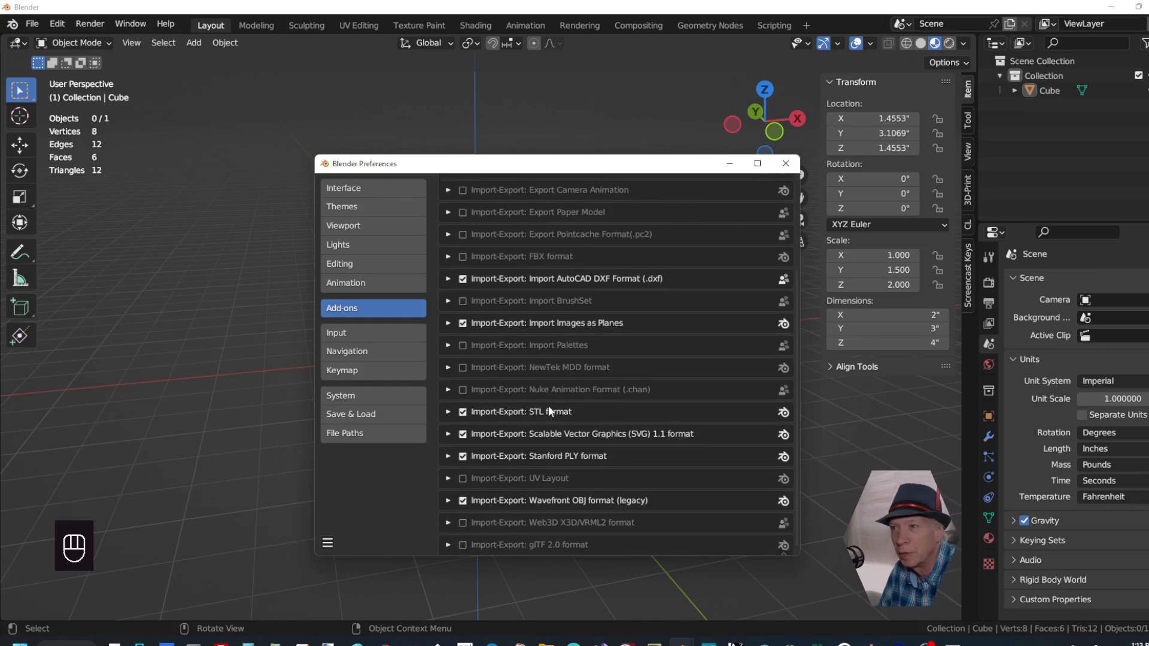
{"action": "scroll", "coordinate": [548, 405], "scroll_direction": "down", "scroll_amount": 1}
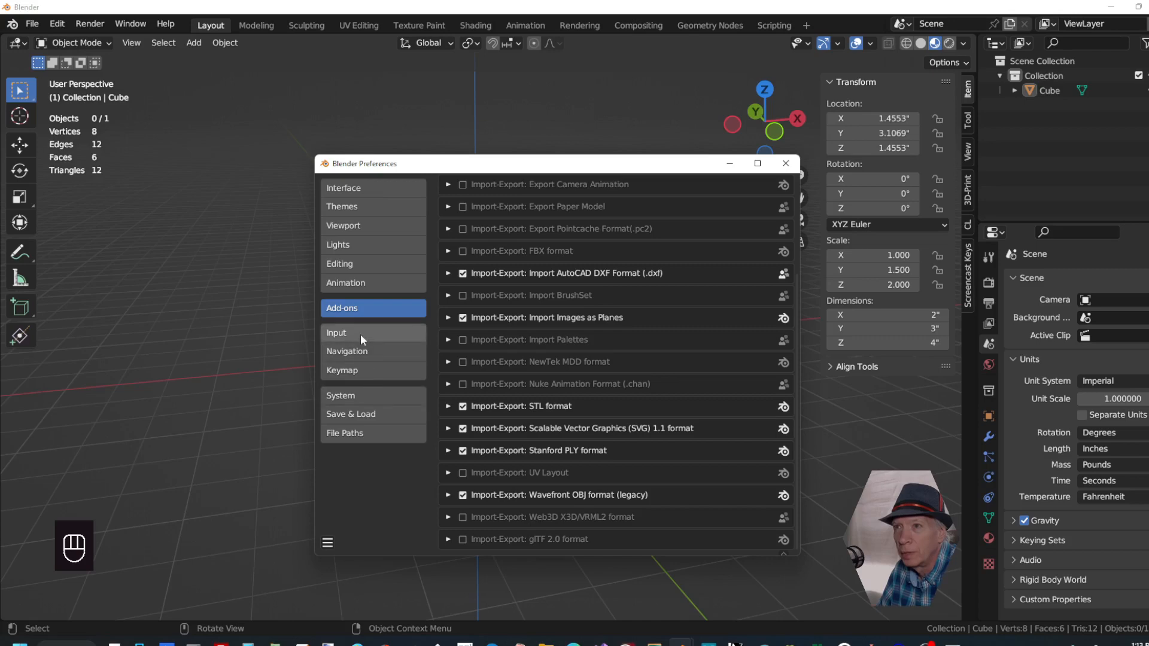
Reduce the Resolution Scale in the Interface preferences gradually to 1.09
{"action": "left_click", "coordinate": [340, 188]}
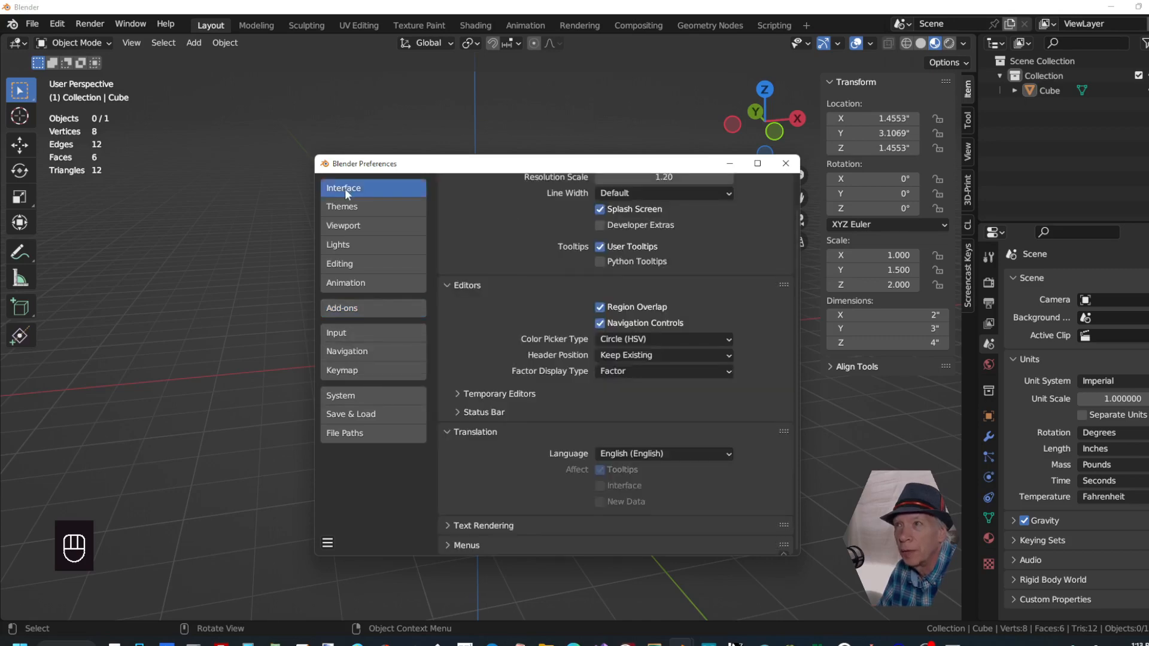
{"action": "scroll", "coordinate": [680, 250], "scroll_direction": "up", "scroll_amount": 2}
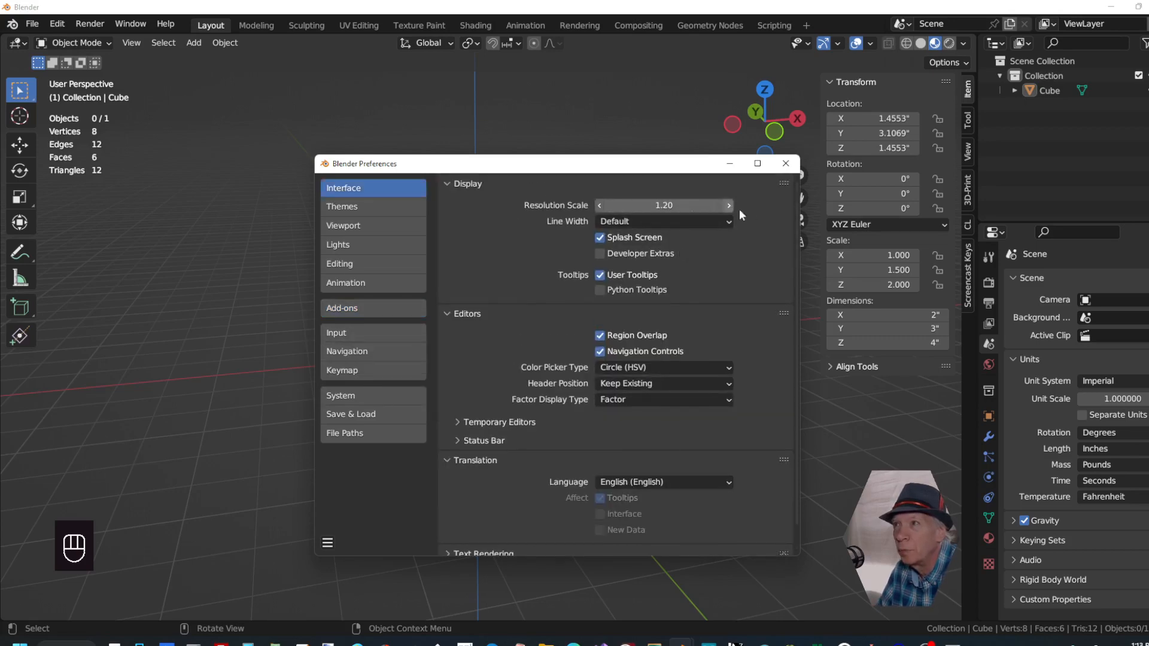
{"action": "left_click", "coordinate": [599, 208]}
{"action": "left_click", "coordinate": [599, 207]}
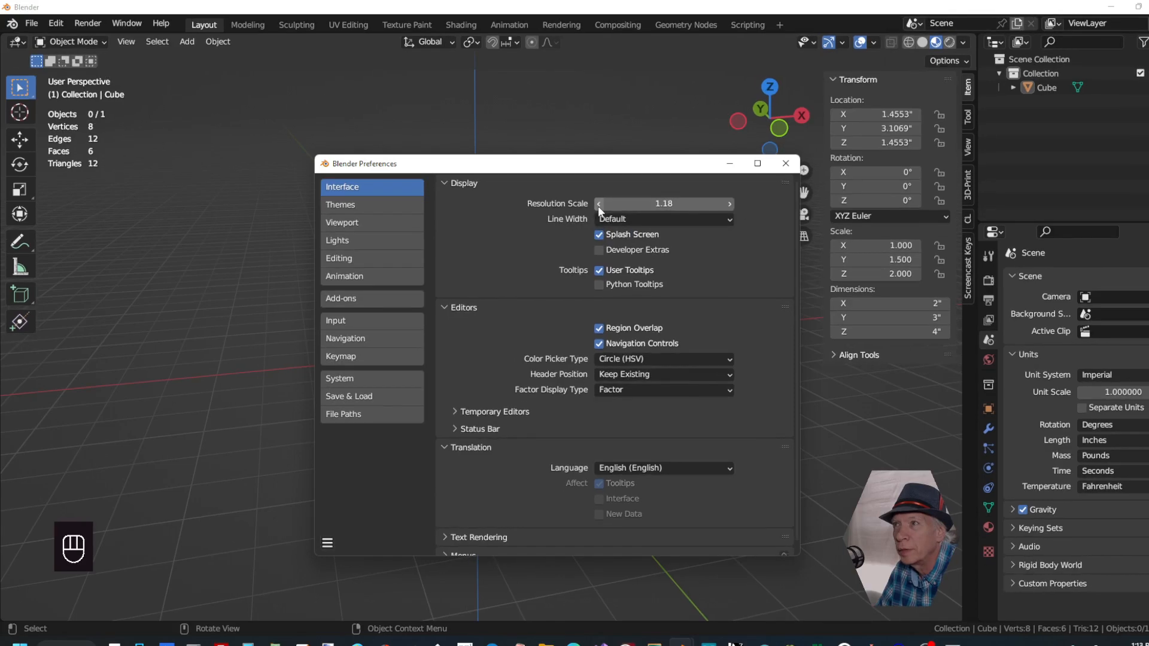
{"action": "left_click", "coordinate": [599, 207]}
{"action": "left_click", "coordinate": [599, 207]}
{"action": "left_click", "coordinate": [599, 207]}
{"action": "left_click", "coordinate": [599, 207]}
{"action": "left_click", "coordinate": [599, 207]}
{"action": "left_click", "coordinate": [599, 207]}
{"action": "left_click", "coordinate": [599, 207]}
{"action": "left_click", "coordinate": [599, 207]}
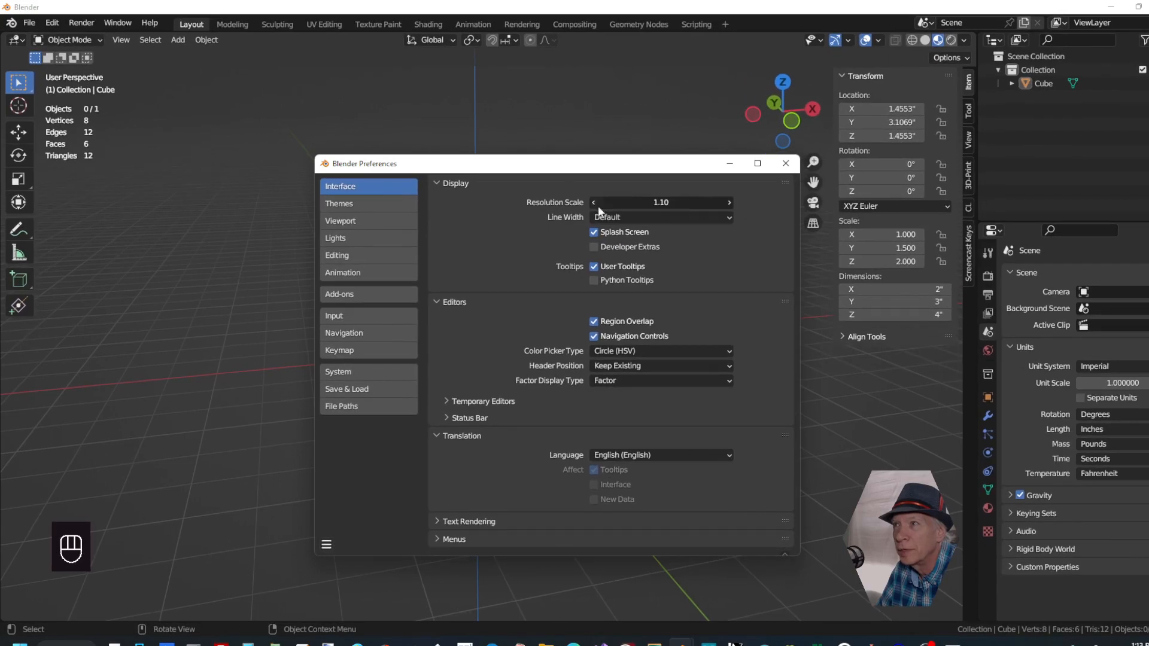
{"action": "left_click", "coordinate": [599, 207]}
{"action": "left_click", "coordinate": [599, 205]}
Set the interface Resolution Scale to exactly 1.00
{"action": "left_click", "coordinate": [599, 206]}
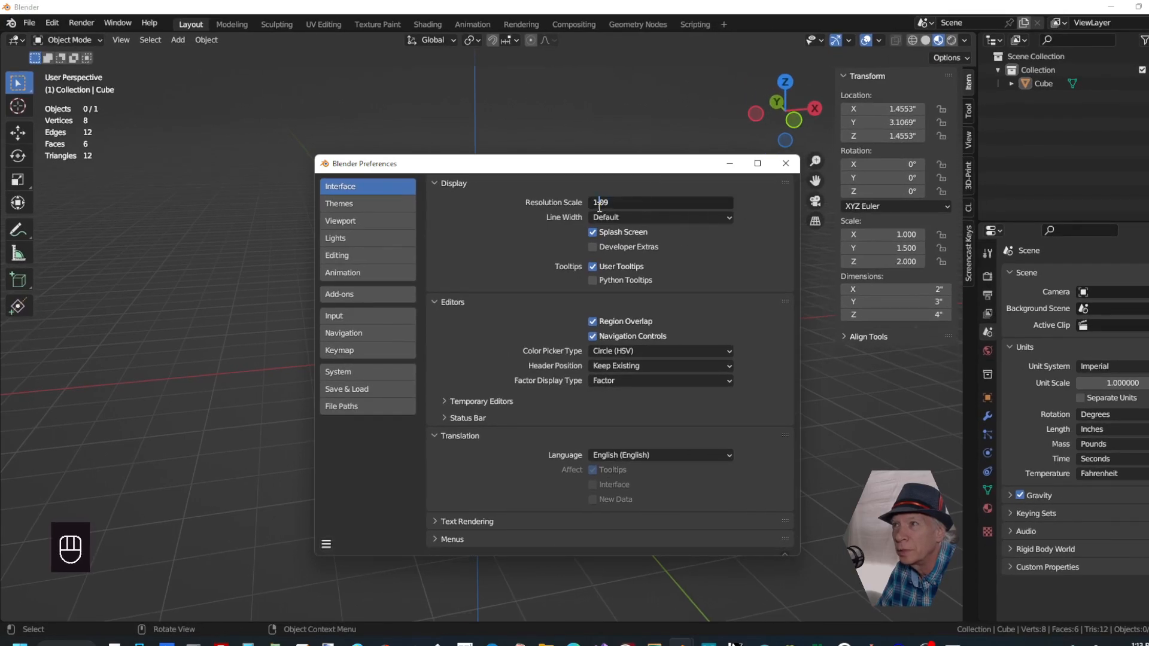
{"action": "double_click", "coordinate": [642, 206]}
{"action": "type", "text": "00"}
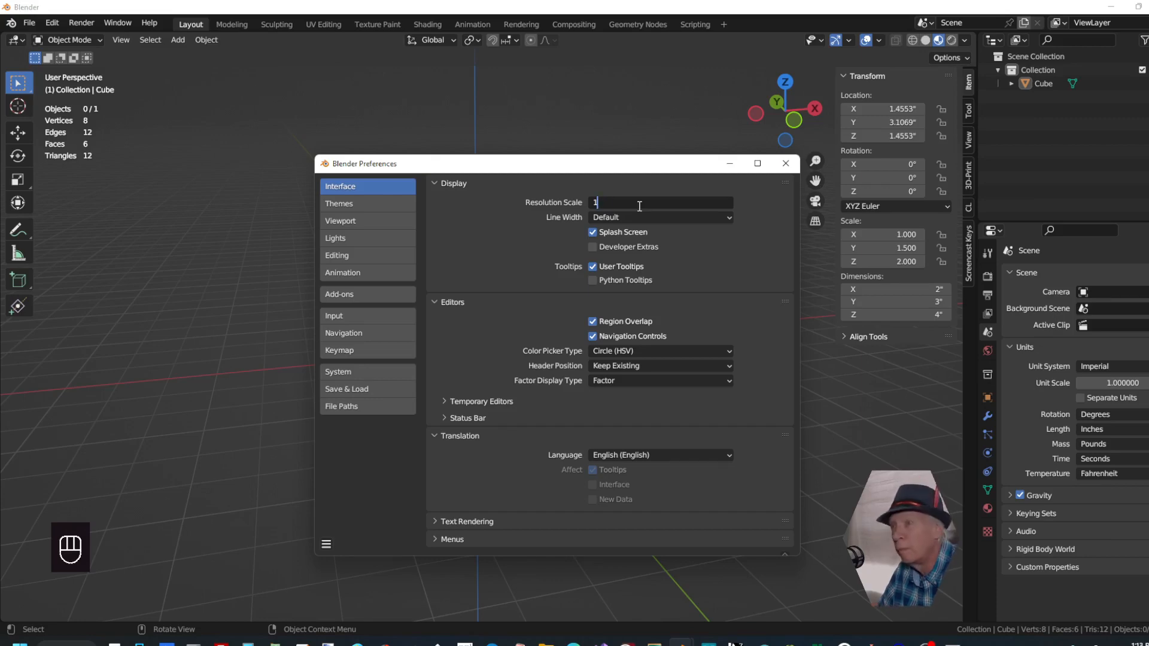
{"action": "key", "text": "Return"}
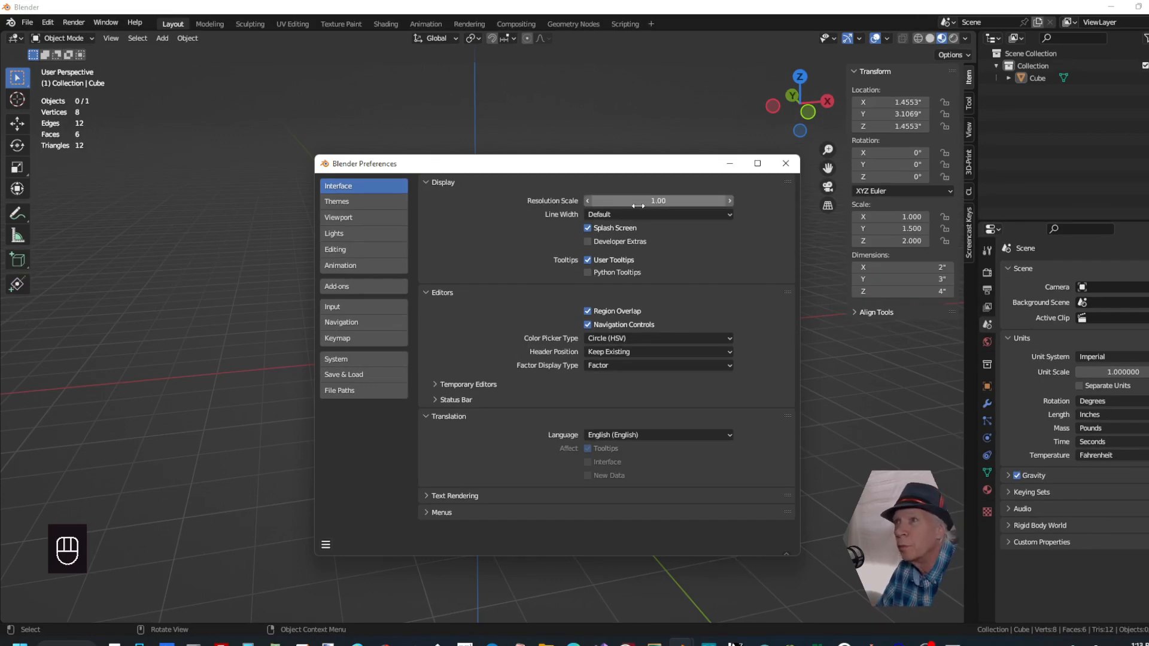
Set the interface Resolution Scale to 1.2
{"action": "left_click", "coordinate": [686, 205]}
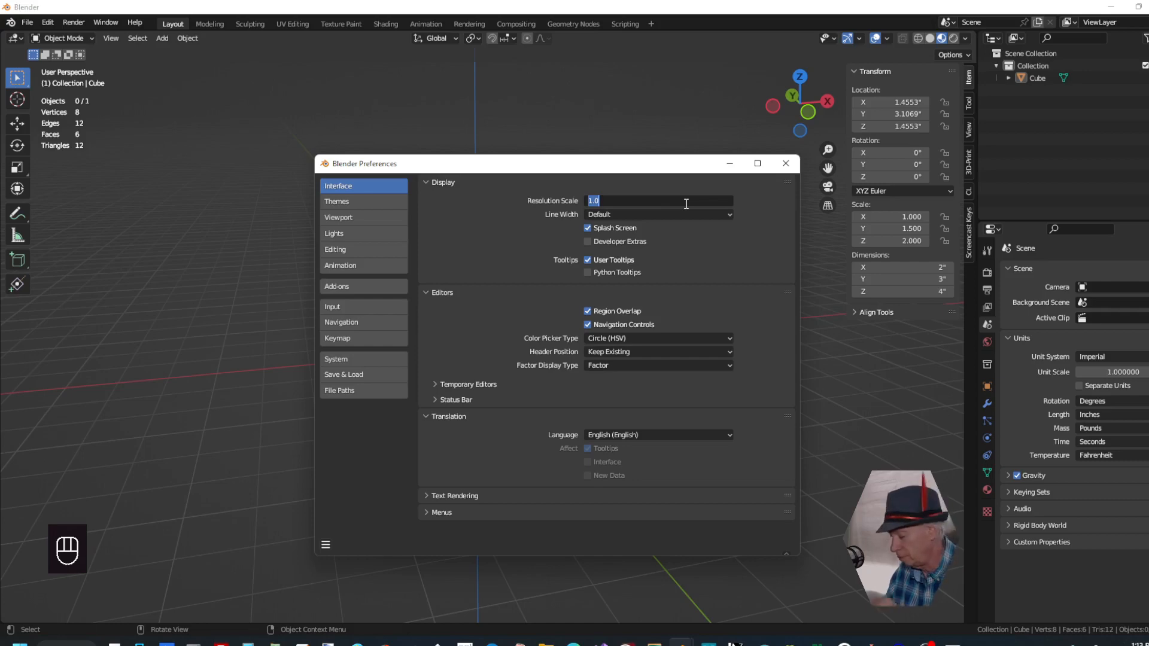
{"action": "key", "text": "BackSpace"}
{"action": "type", "text": "1.2"}
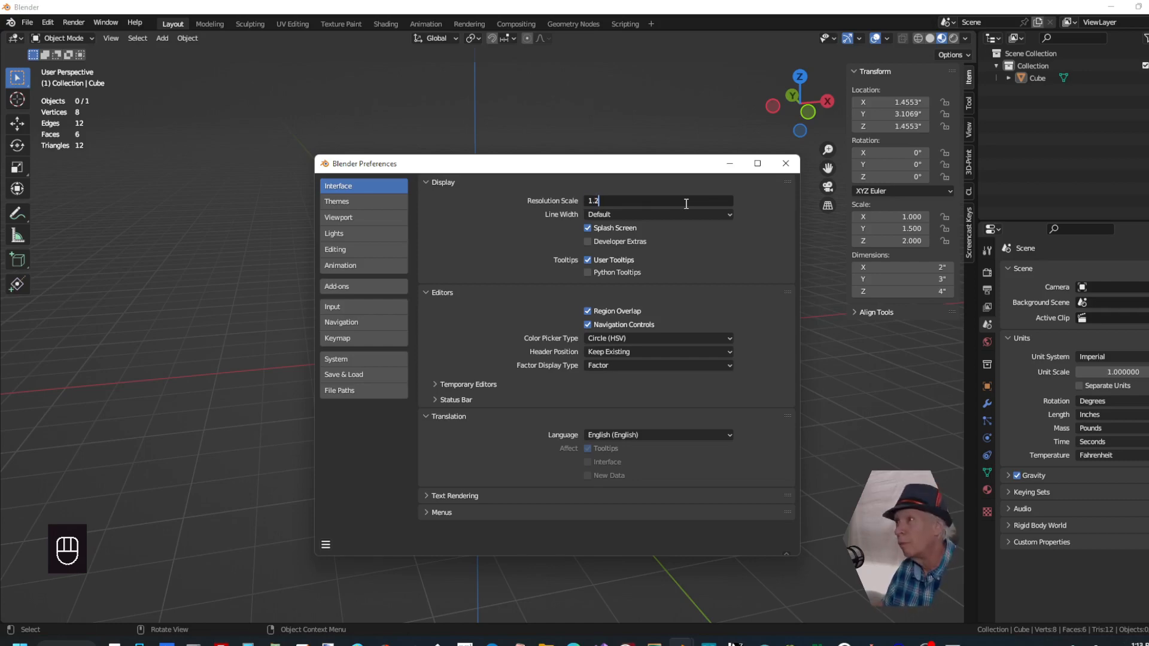
{"action": "key", "text": "Return"}
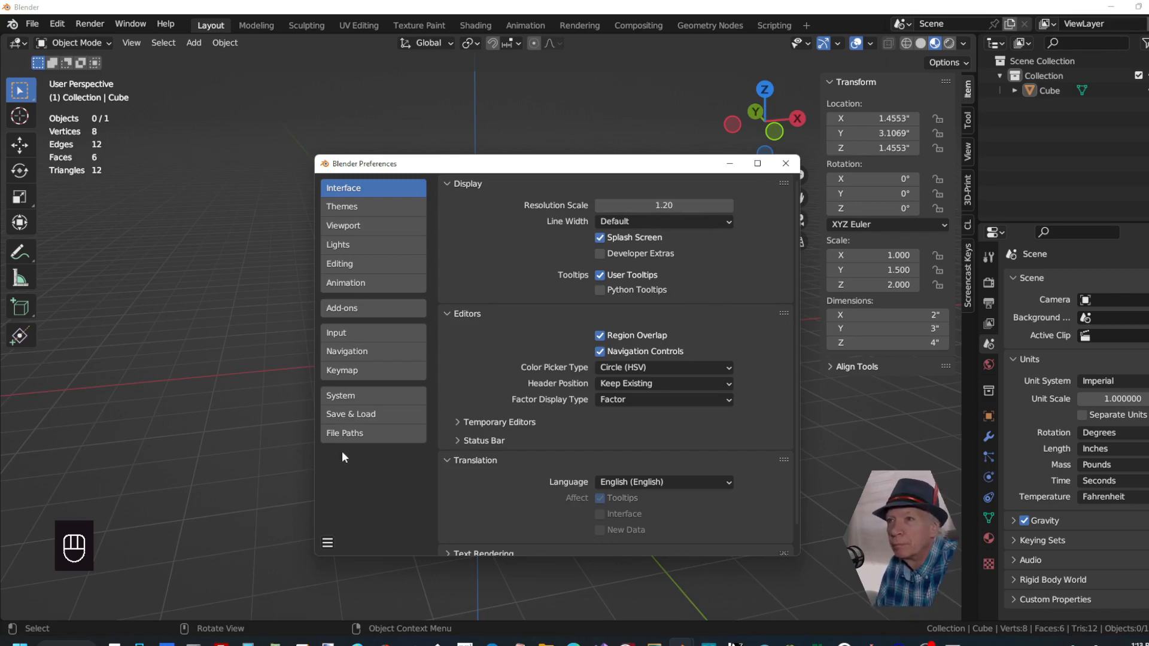
Save the preferences and close the preferences window
{"action": "left_click", "coordinate": [330, 545]}
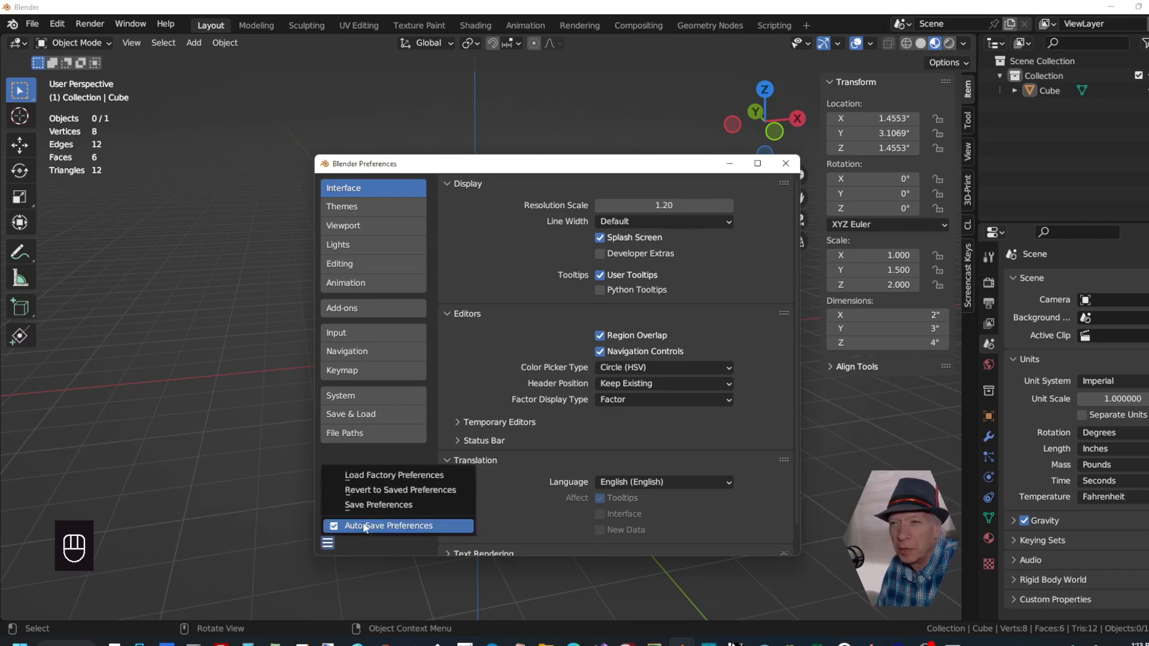
{"action": "left_click", "coordinate": [360, 505]}
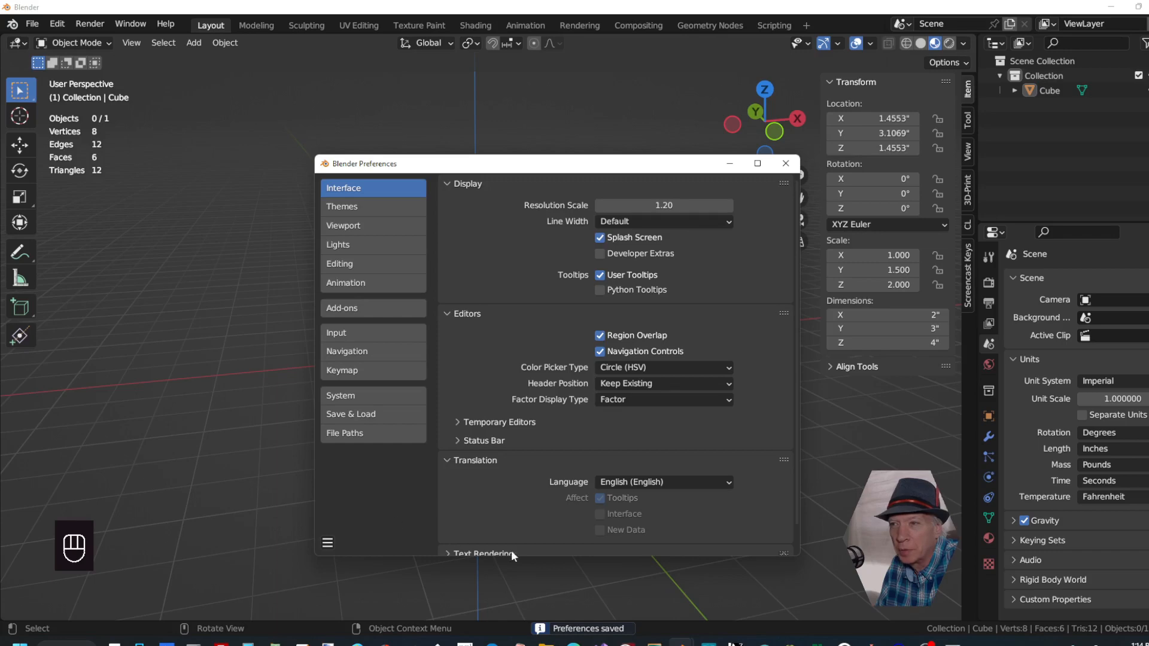
{"action": "left_click", "coordinate": [784, 163]}
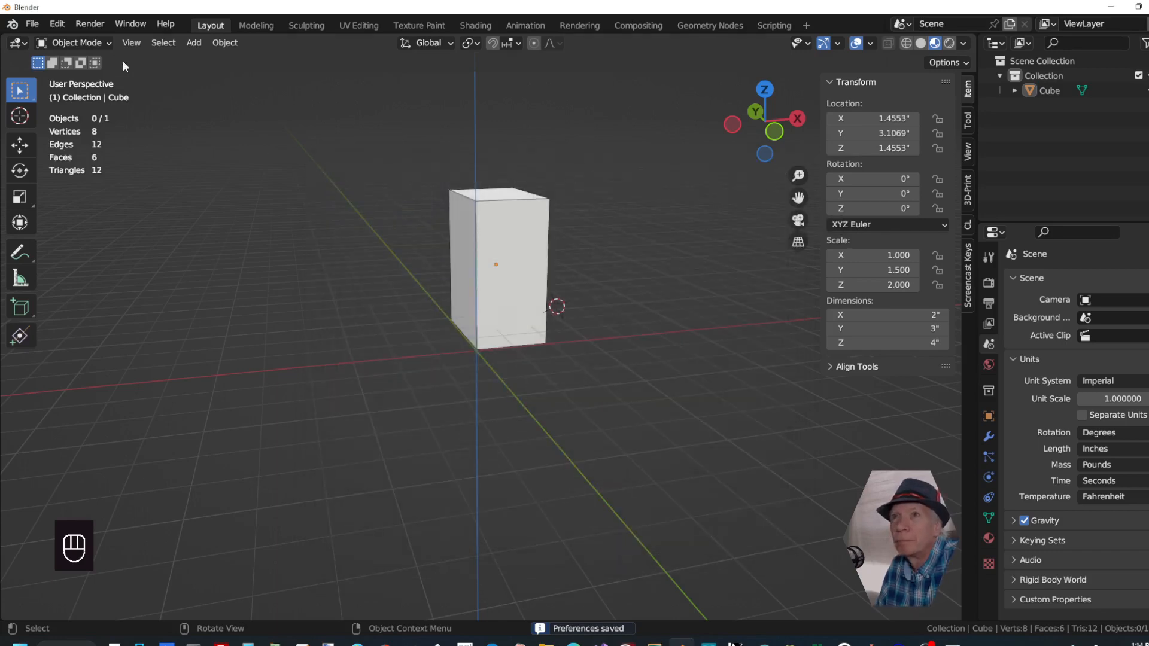
{"action": "left_click", "coordinate": [35, 23]}
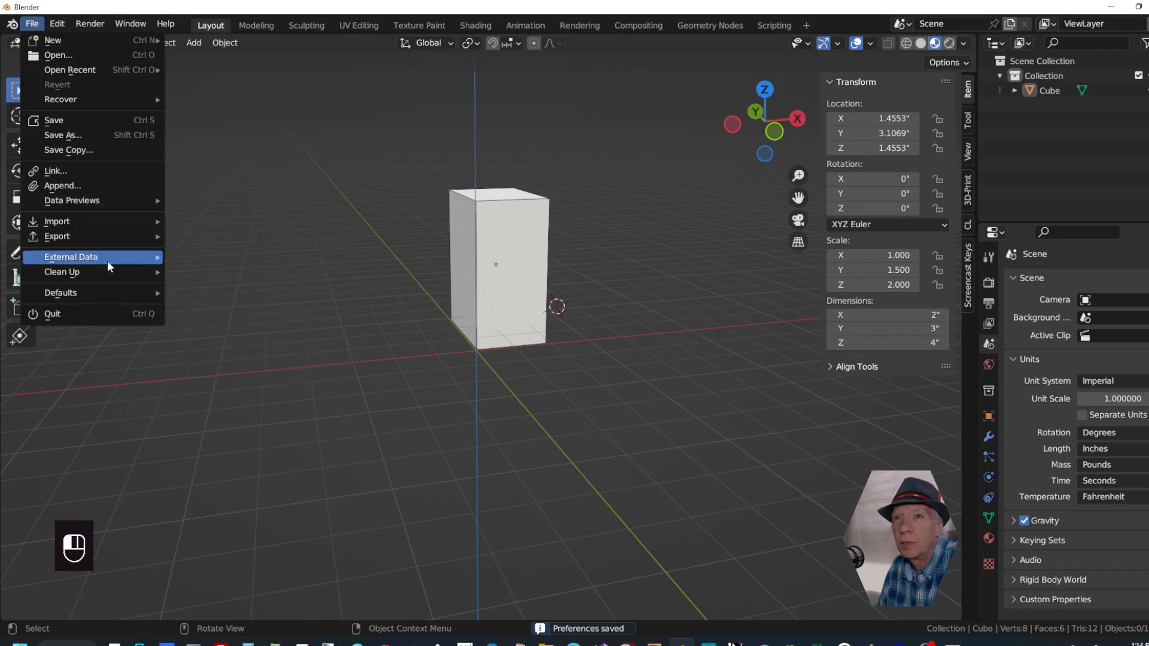
{"action": "mouse_move", "coordinate": [113, 294]}
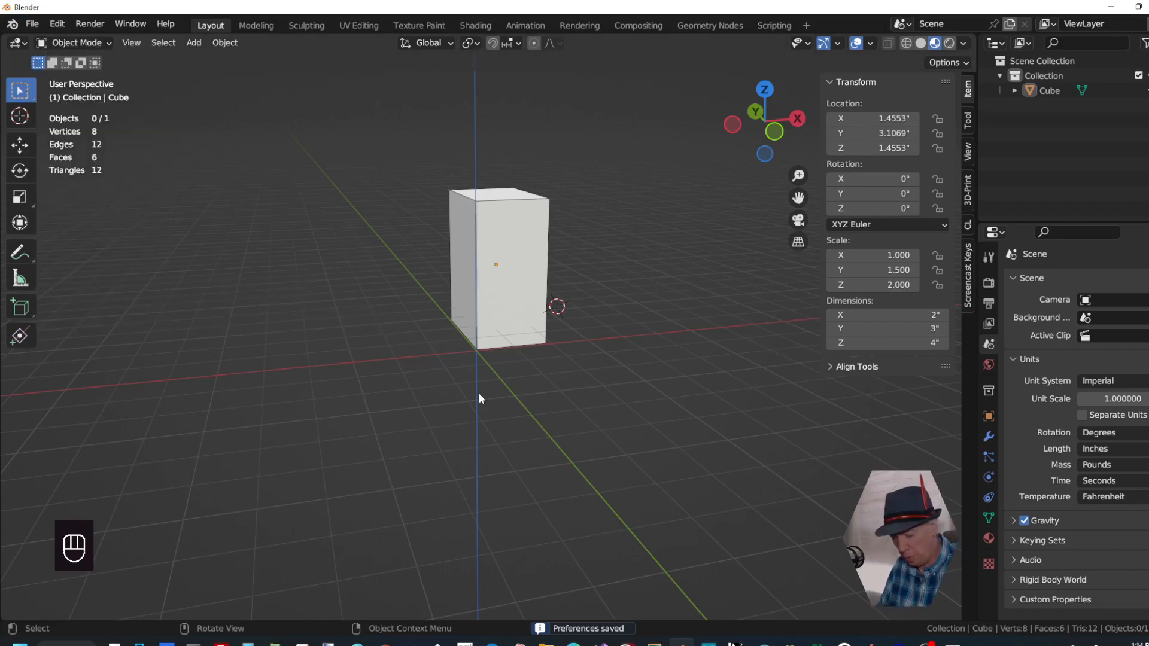
Add a point light at the 3D cursor
{"action": "key", "text": "shift+a"}
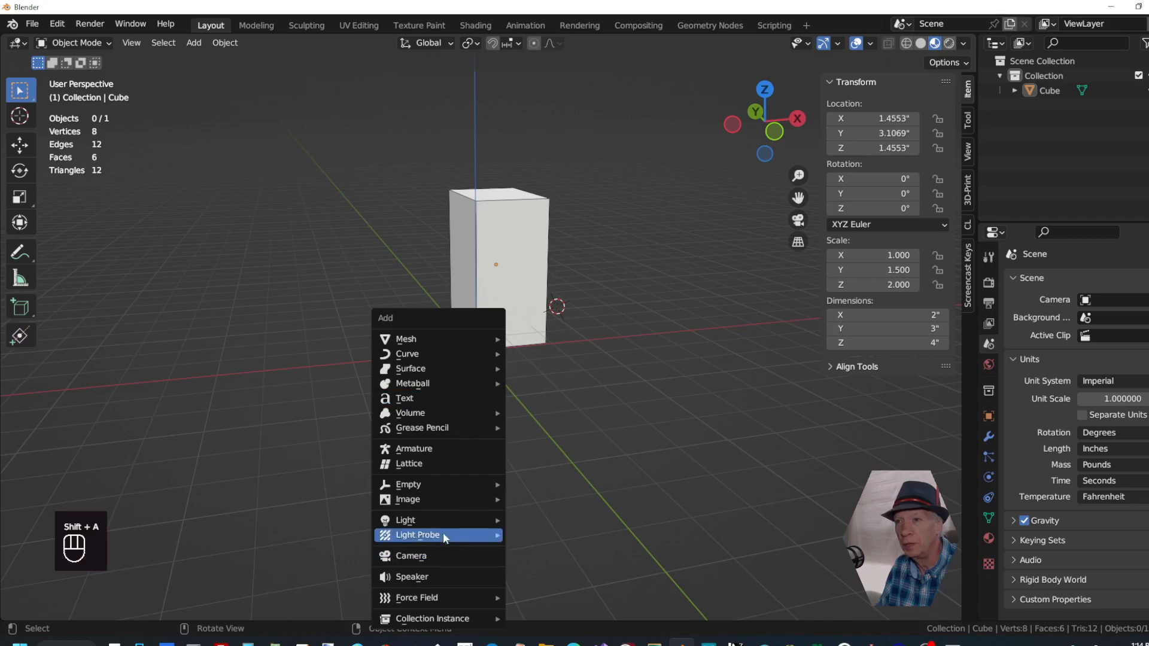
{"action": "mouse_move", "coordinate": [444, 521]}
{"action": "left_click", "coordinate": [590, 523]}
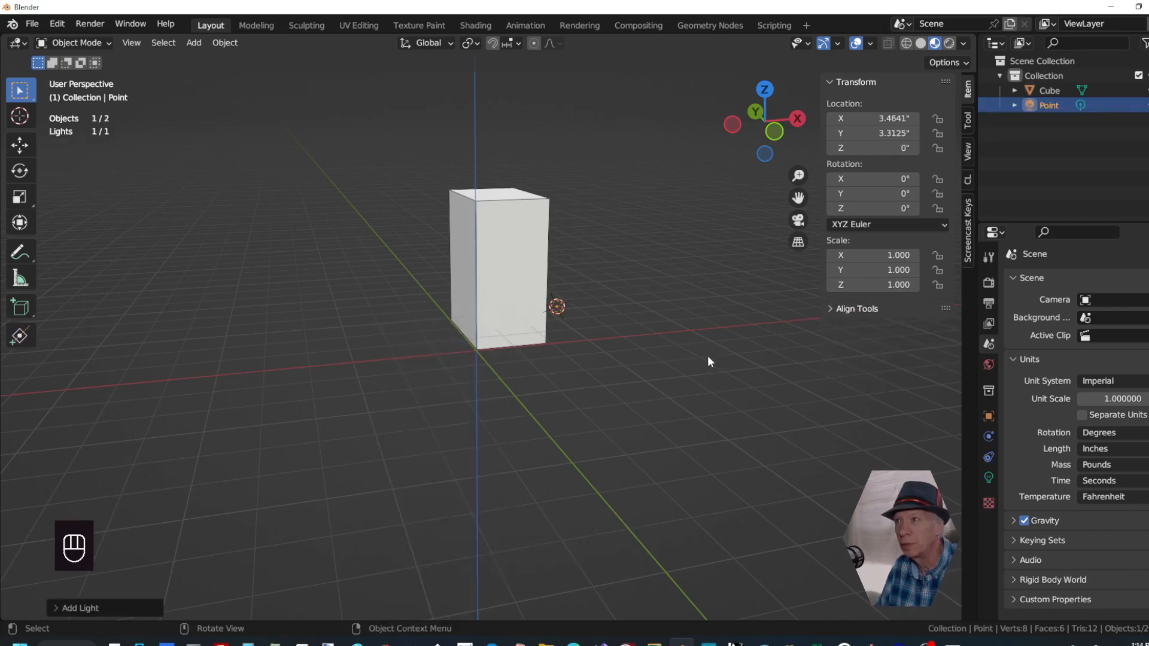
Add a camera at the 3D cursor beside the box
{"action": "key", "text": "shift+a"}
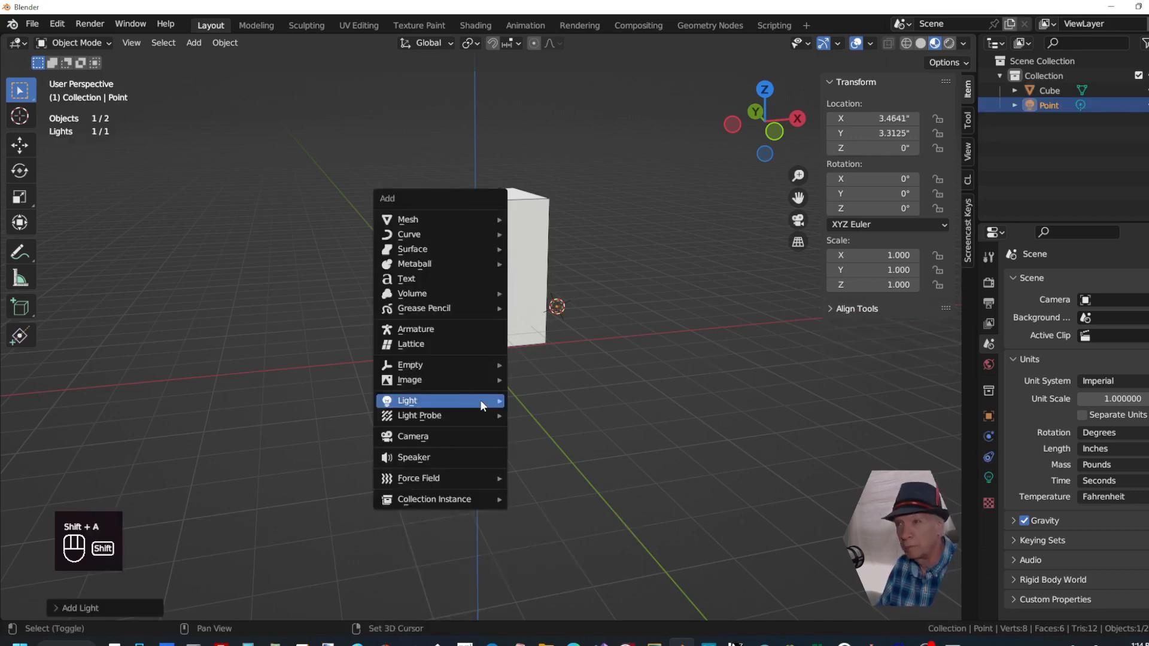
{"action": "left_click", "coordinate": [472, 435]}
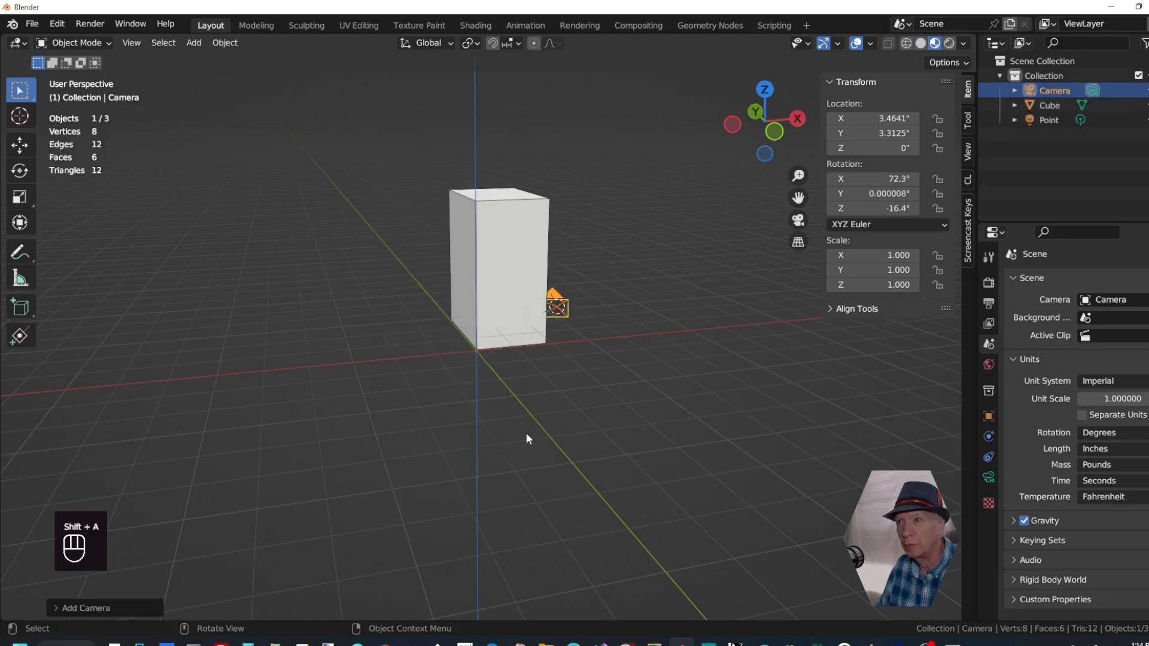
{"action": "scroll", "coordinate": [526, 432], "scroll_direction": "down", "scroll_amount": 2}
{"action": "scroll", "coordinate": [526, 432], "scroll_direction": "up", "scroll_amount": 4}
{"action": "scroll", "coordinate": [526, 433], "scroll_direction": "up", "scroll_amount": 2}
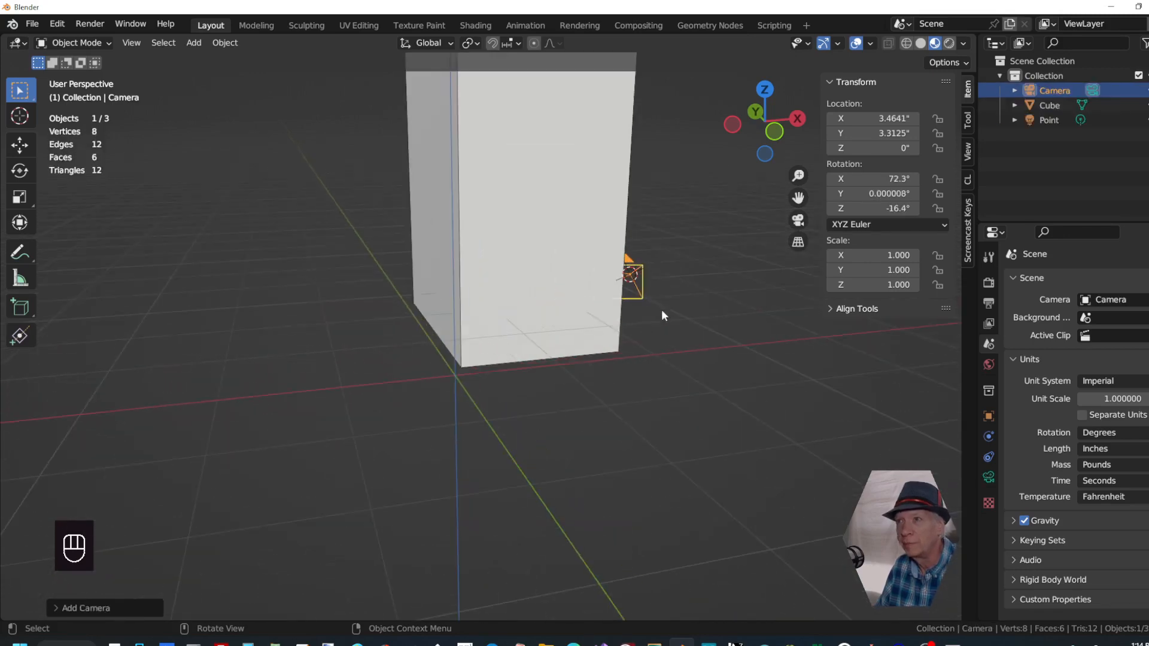
Hide and show the point light and the camera in the viewport, one after the other
{"action": "left_click", "coordinate": [629, 276]}
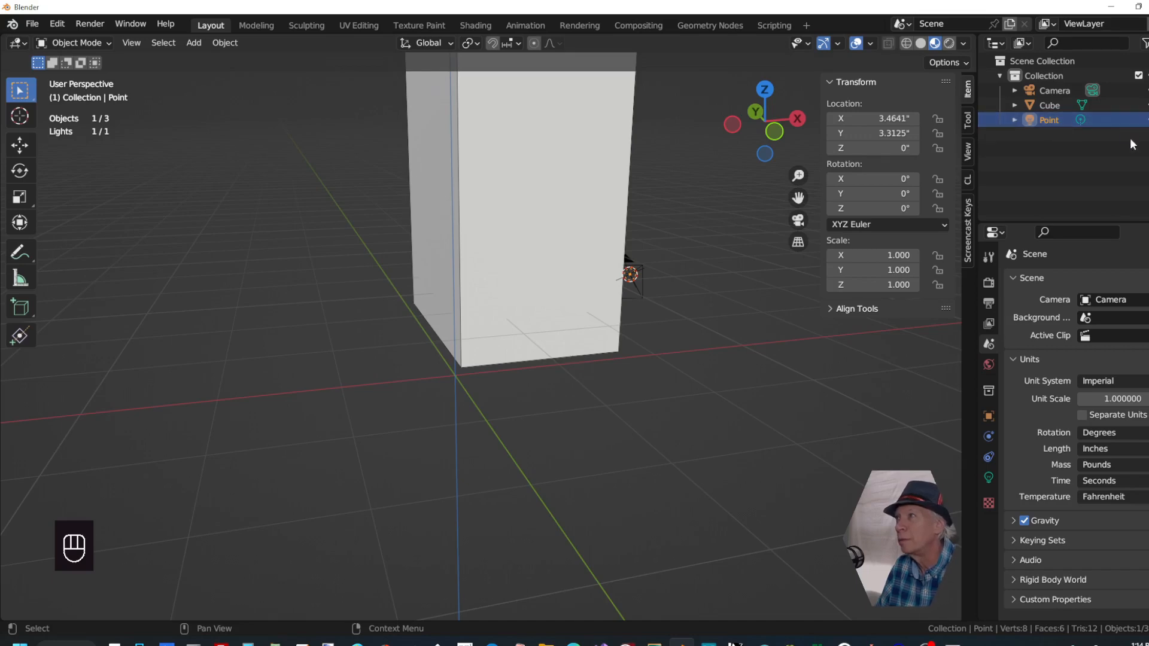
{"action": "left_click", "coordinate": [1147, 120]}
{"action": "left_click", "coordinate": [1147, 121]}
{"action": "left_click", "coordinate": [1147, 120]}
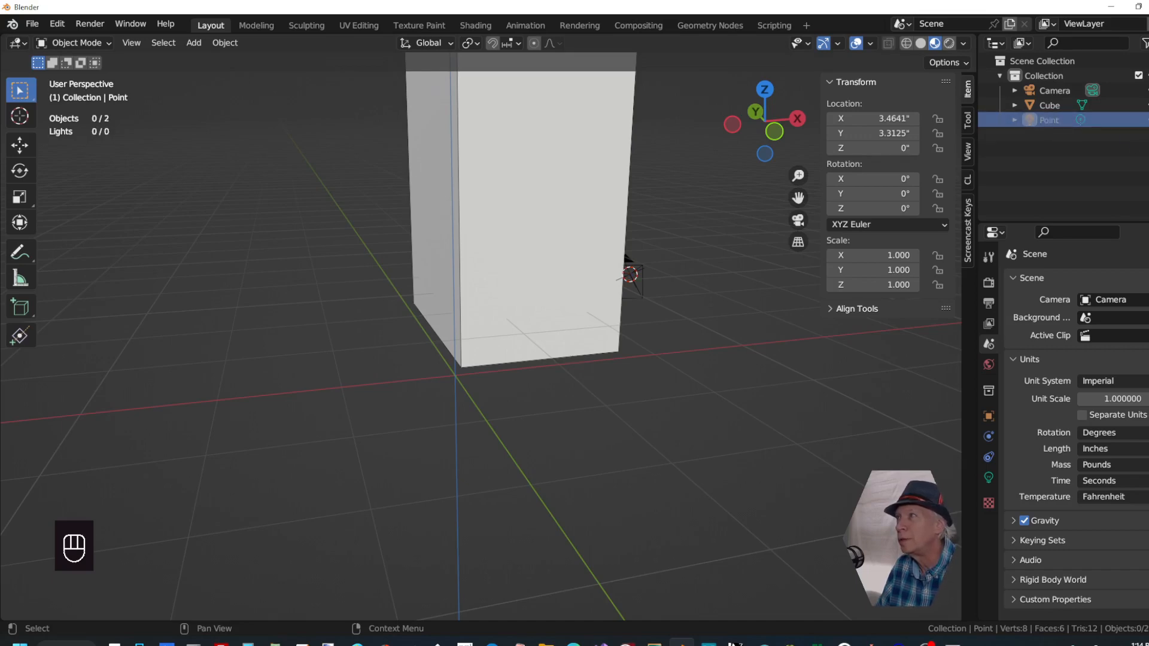
{"action": "left_click", "coordinate": [1148, 120]}
{"action": "left_click", "coordinate": [1148, 91]}
{"action": "left_click", "coordinate": [1148, 90]}
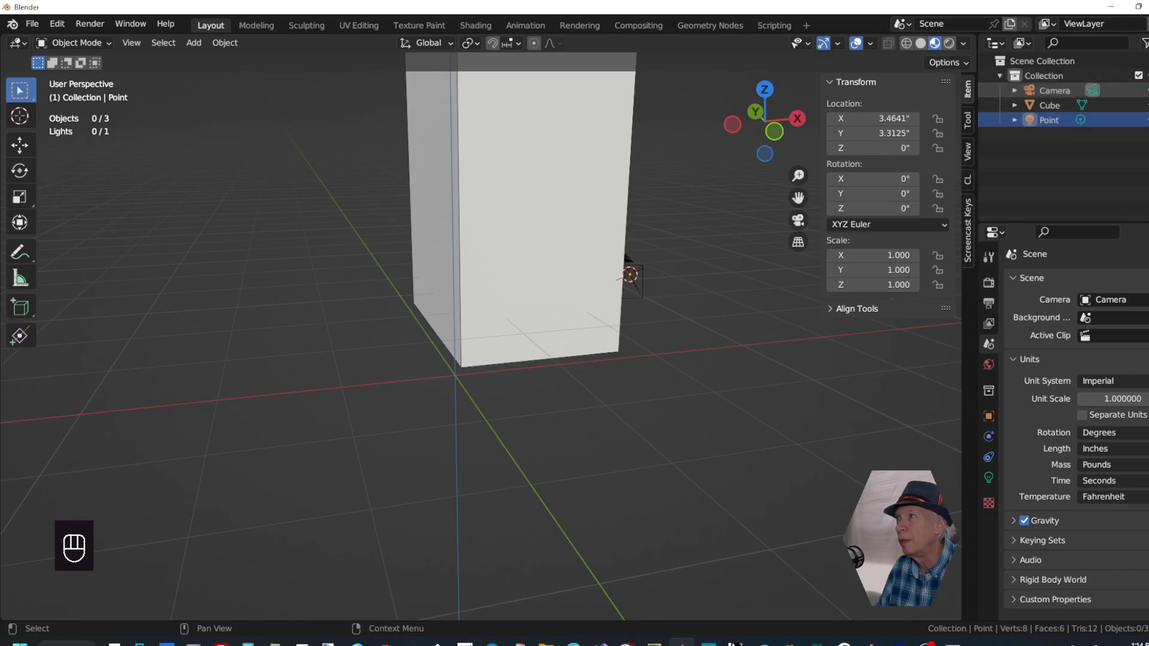
Delete the camera and the point light from the scene
{"action": "left_click", "coordinate": [637, 296]}
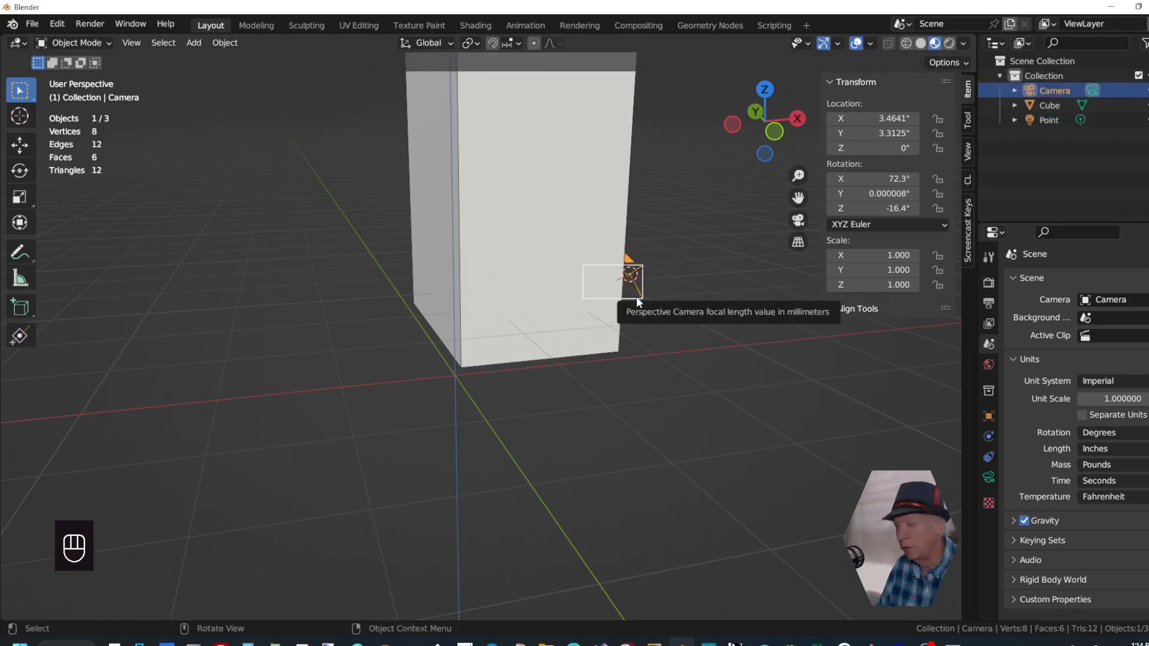
{"action": "key", "text": "Delete"}
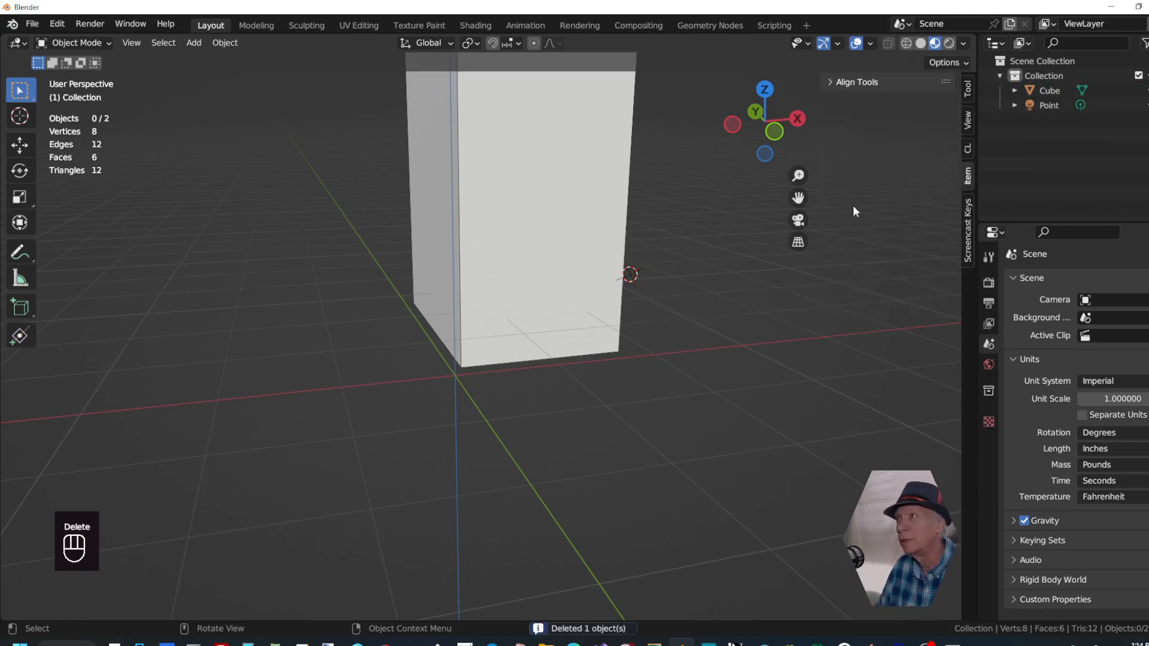
{"action": "left_click", "coordinate": [1044, 105]}
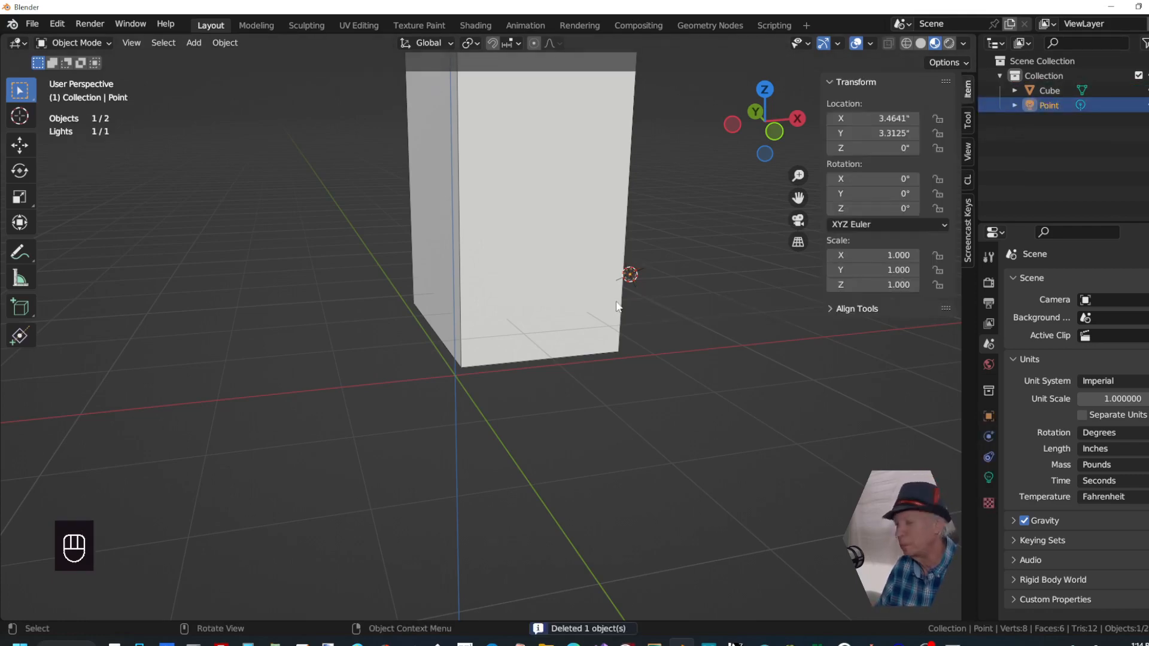
{"action": "key", "text": "Delete"}
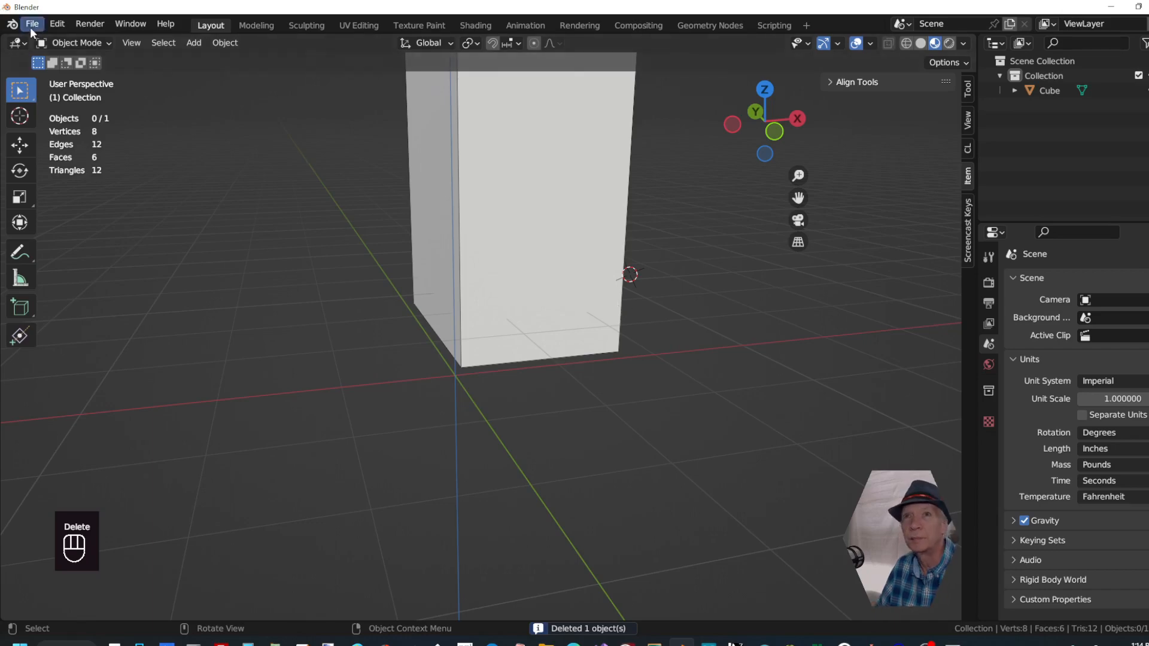
Save the current scene with the box as the default startup file
{"action": "scroll", "coordinate": [306, 251], "scroll_direction": "down", "scroll_amount": 3}
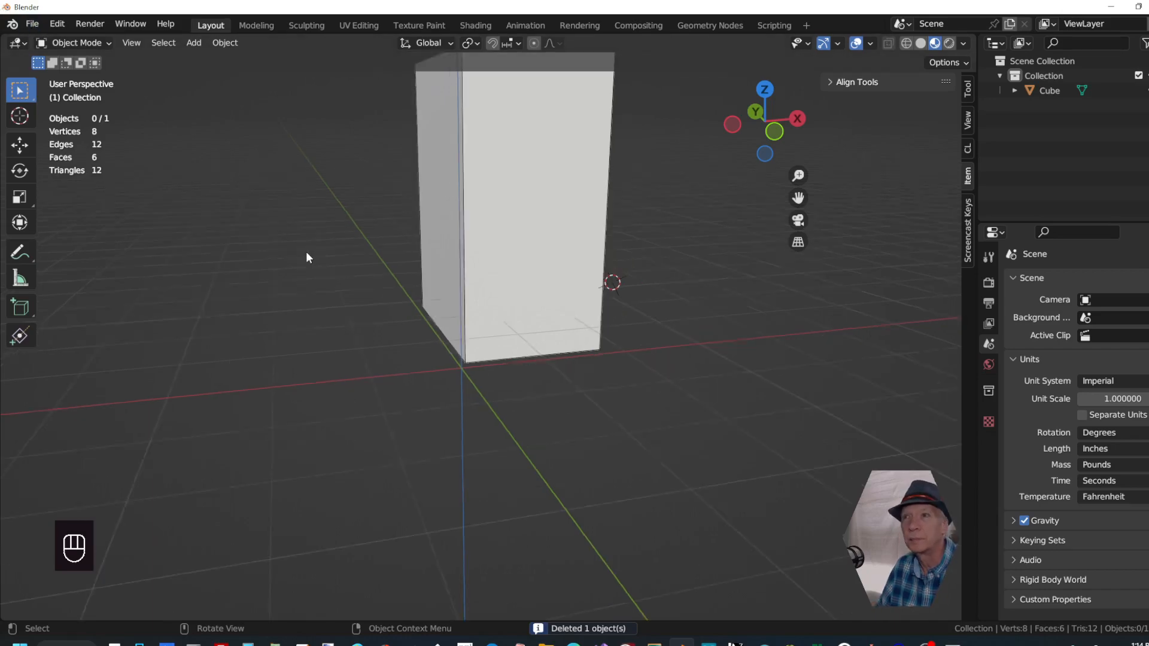
{"action": "left_click", "coordinate": [32, 23]}
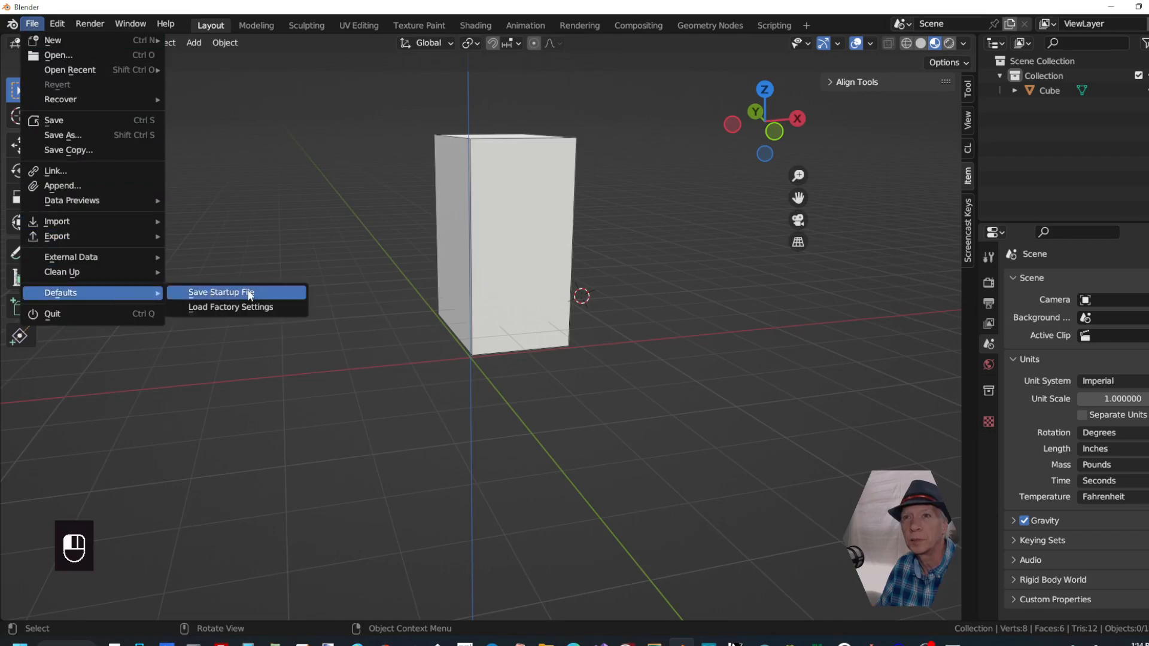
{"action": "left_click", "coordinate": [246, 292]}
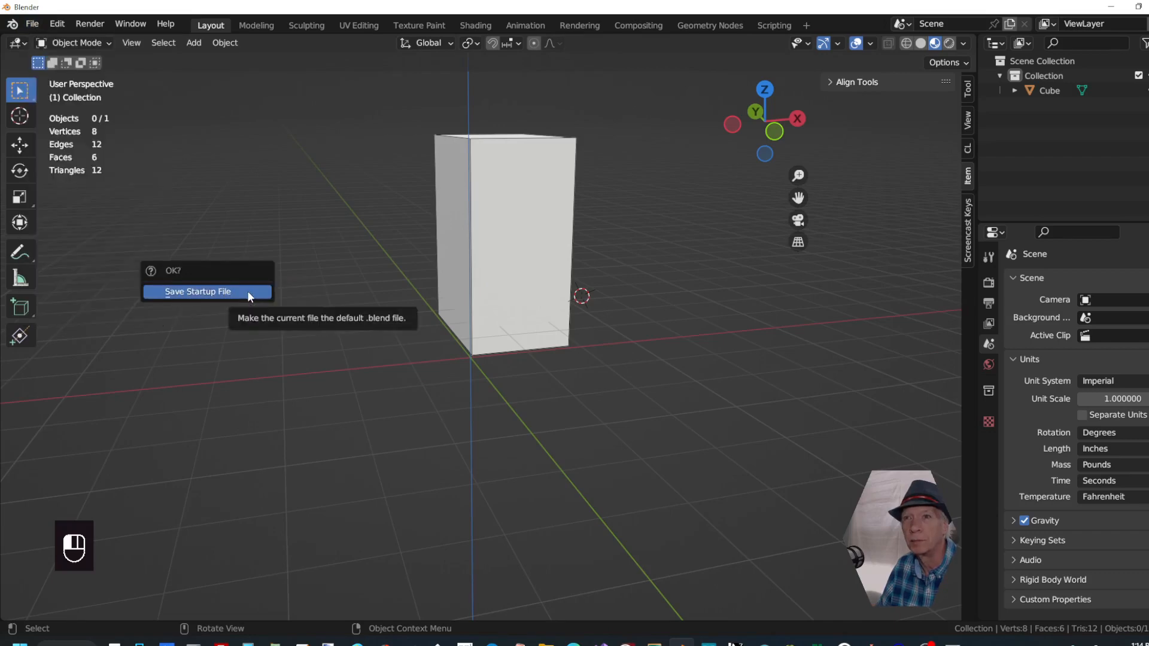
{"action": "left_click", "coordinate": [248, 292]}
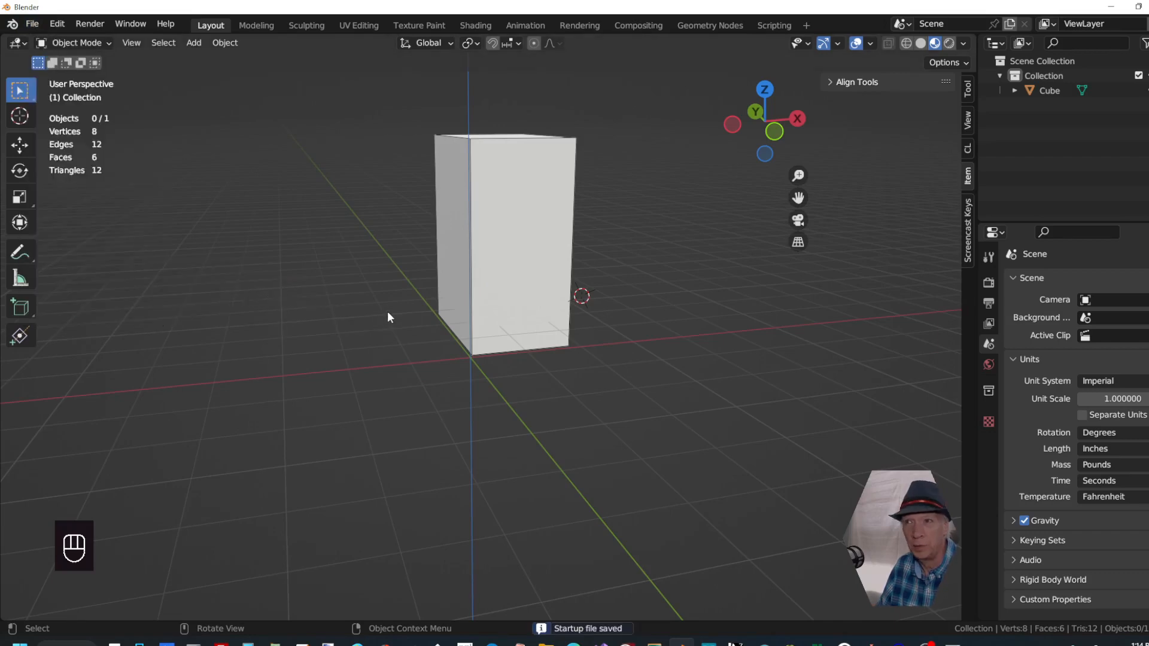
Create a new General file without saving the changes to the current one
{"action": "left_click", "coordinate": [32, 24]}
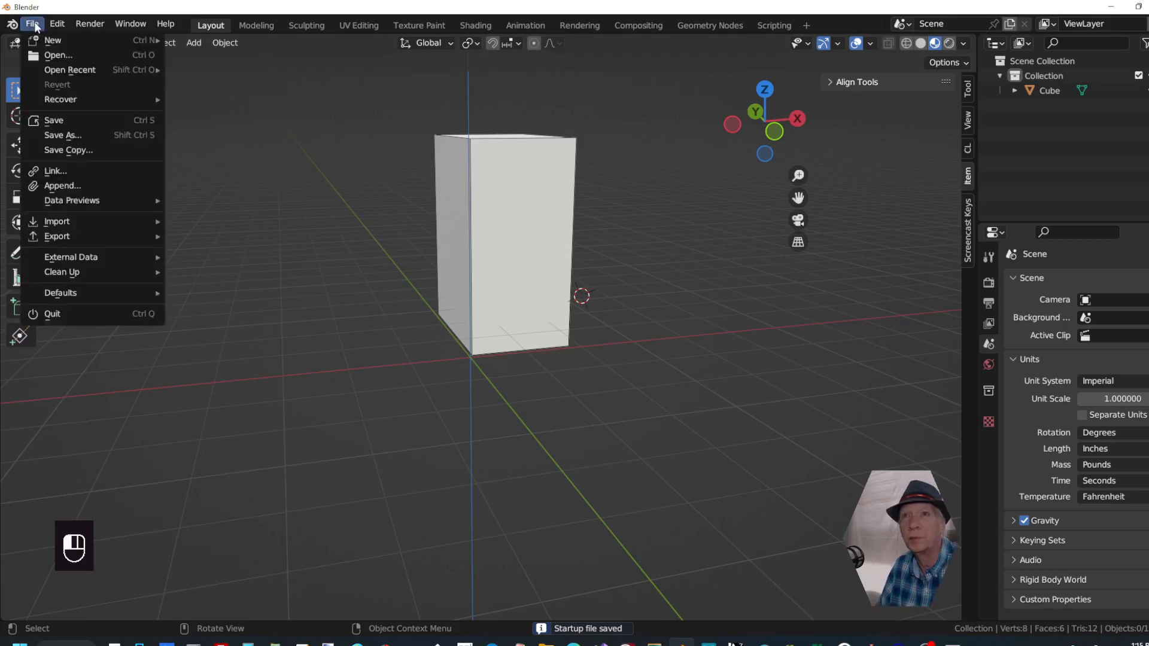
{"action": "mouse_move", "coordinate": [52, 42]}
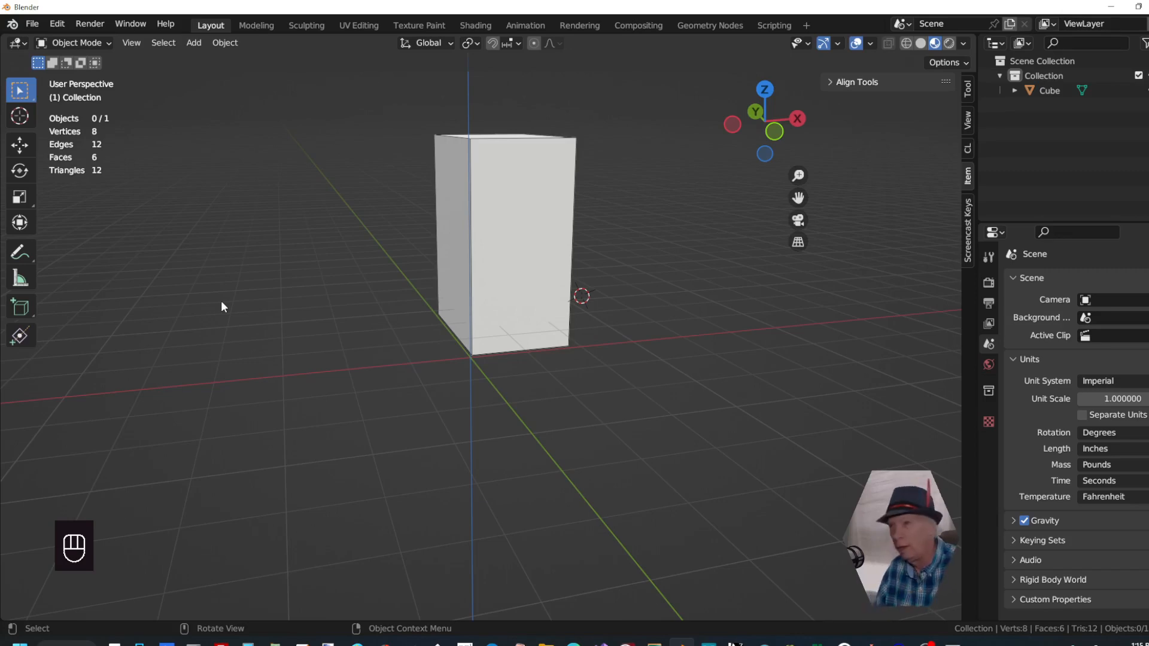
{"action": "left_click", "coordinate": [37, 26]}
{"action": "mouse_move", "coordinate": [114, 240]}
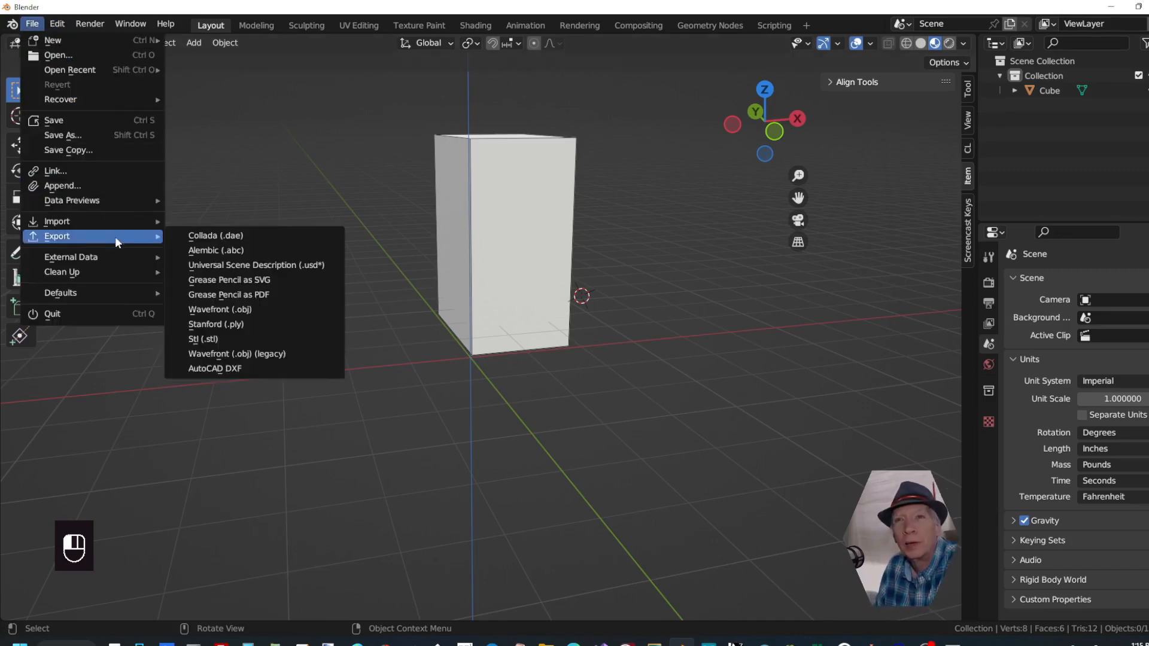
{"action": "mouse_move", "coordinate": [99, 44]}
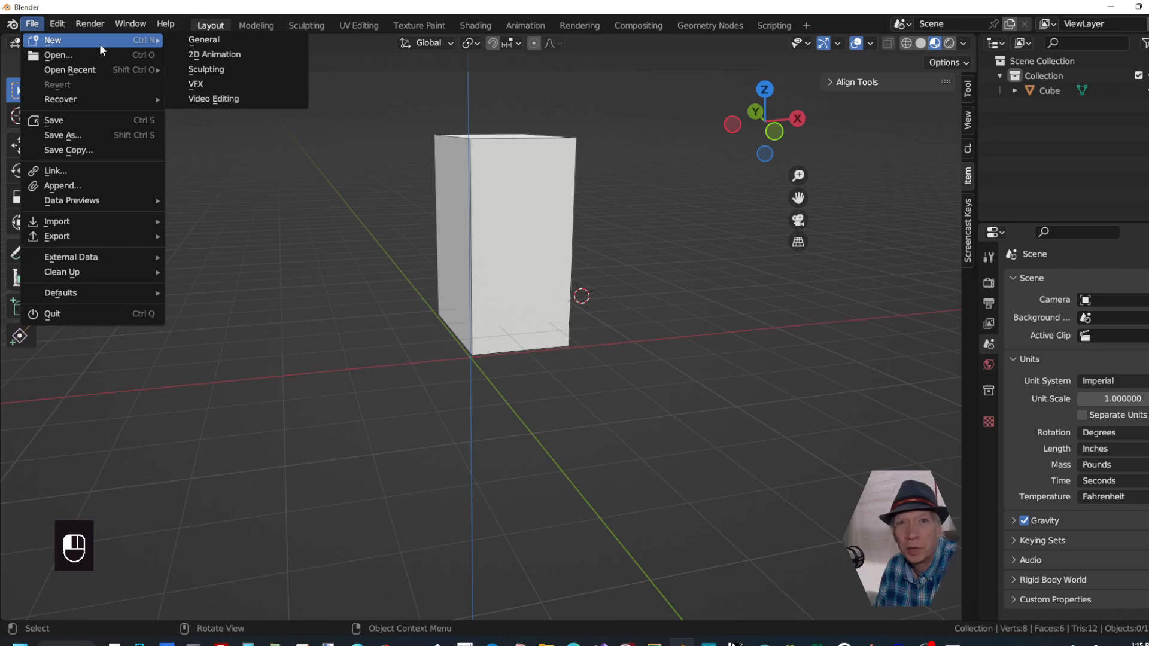
{"action": "left_click", "coordinate": [231, 38]}
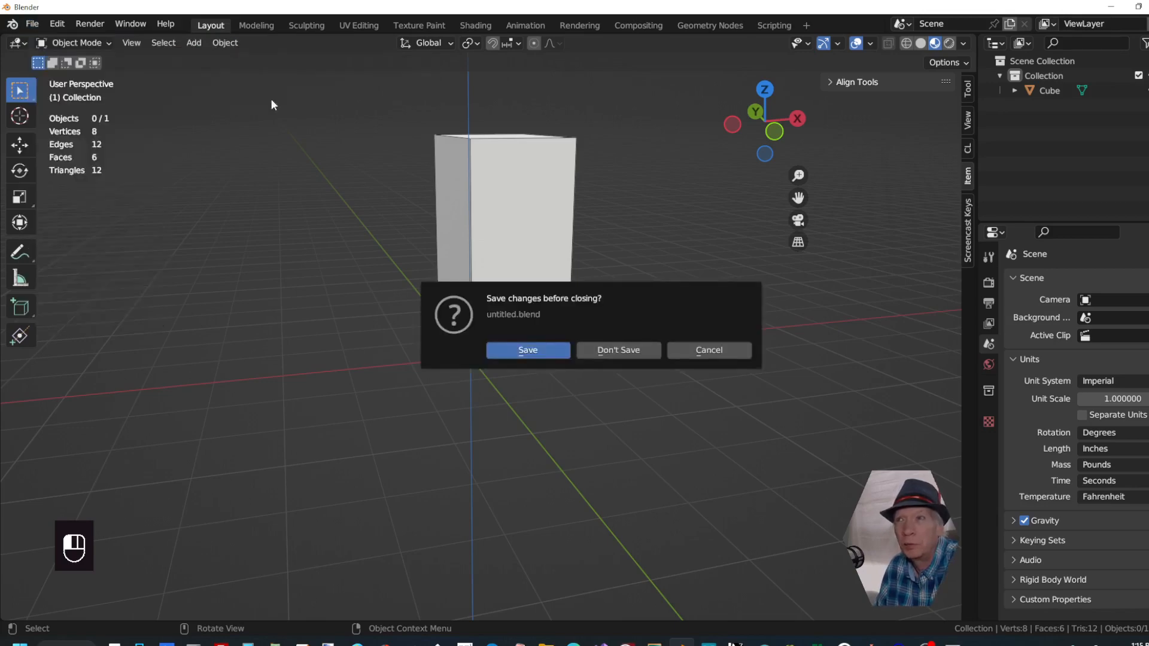
{"action": "left_click", "coordinate": [619, 350]}
Test the startup view by orbiting around the box and creating a new General file again
{"action": "scroll", "coordinate": [535, 448], "scroll_direction": "down", "scroll_amount": 2}
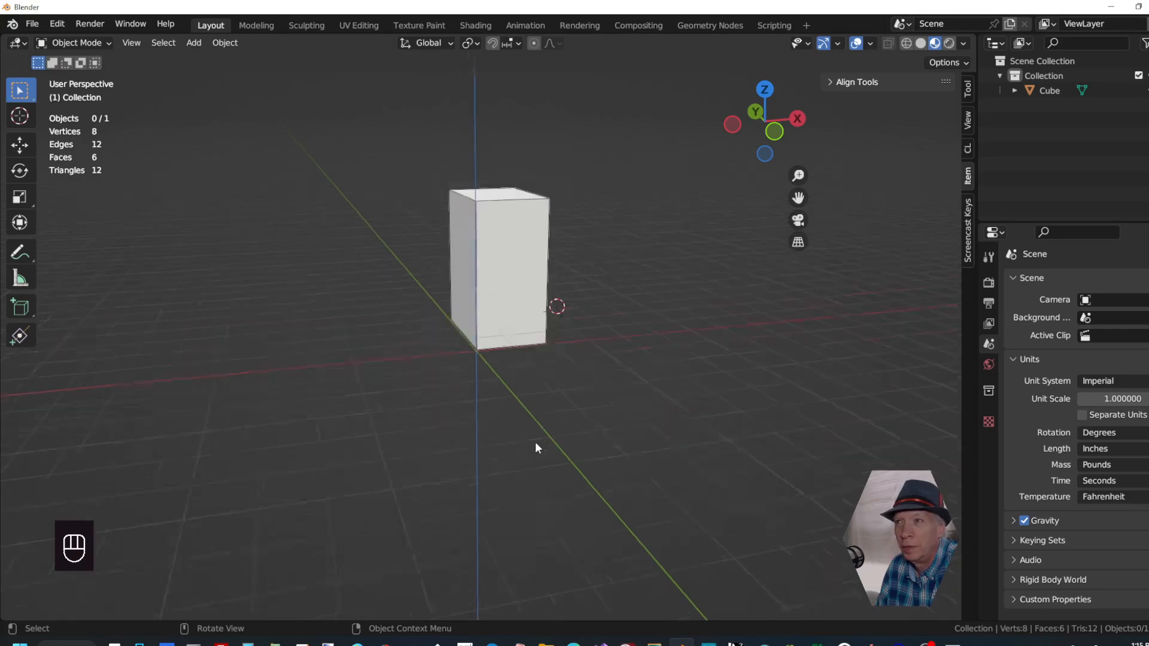
{"action": "scroll", "coordinate": [535, 443], "scroll_direction": "up", "scroll_amount": 1}
{"action": "middle_click_drag", "start_coordinate": [549, 357], "coordinate": [221, 491]}
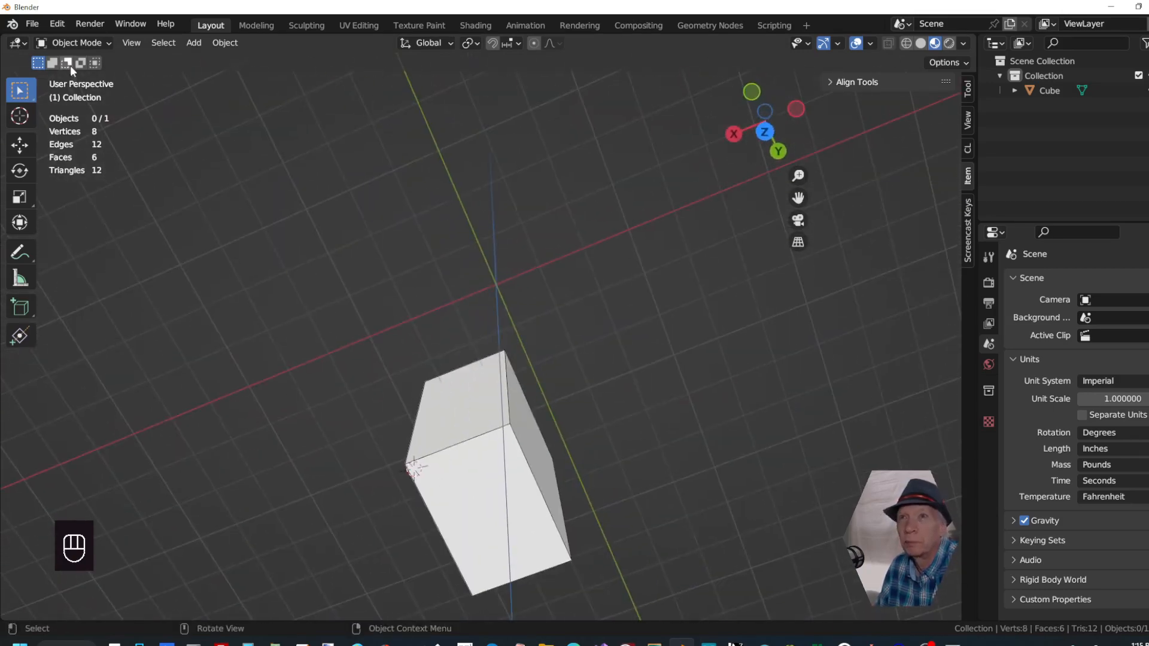
{"action": "left_click", "coordinate": [26, 25]}
{"action": "mouse_move", "coordinate": [51, 41]}
{"action": "left_click", "coordinate": [195, 41]}
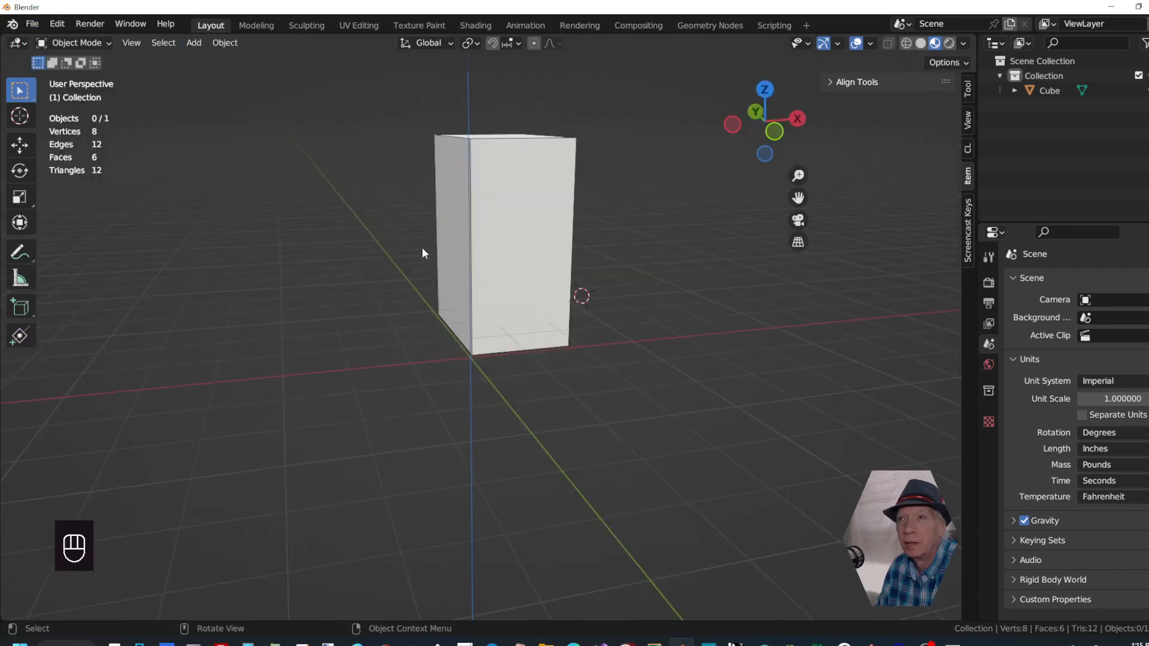
Show the Screencast Keys settings, with a look at the View settings of the viewport
{"action": "scroll", "coordinate": [559, 467], "scroll_direction": "down", "scroll_amount": 2}
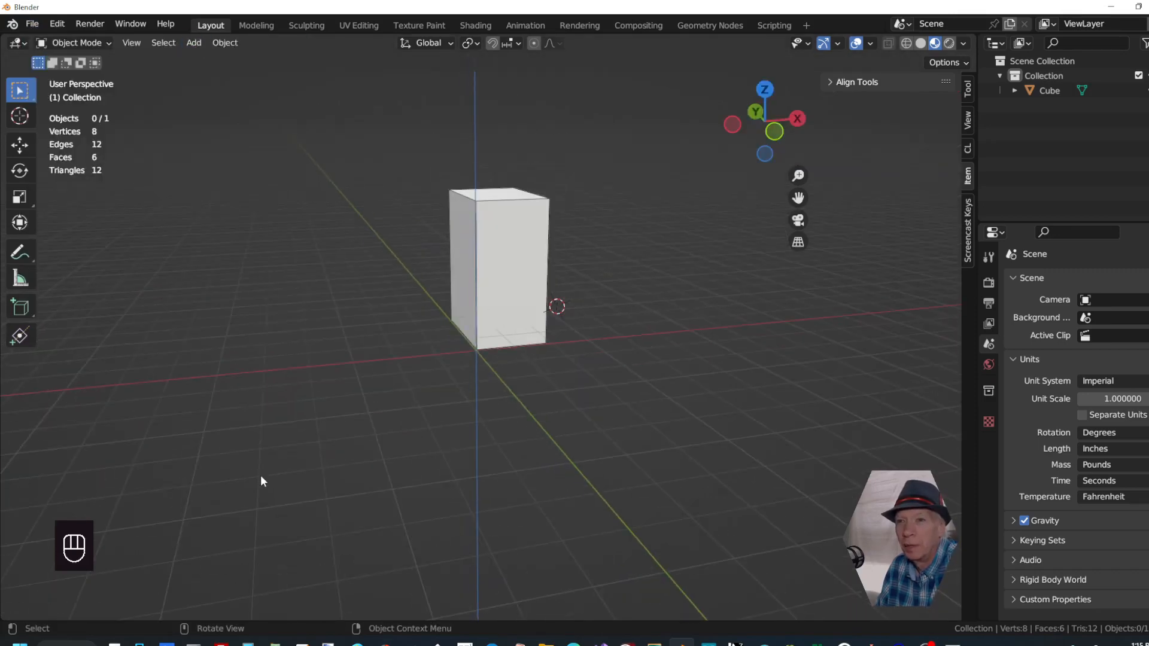
{"action": "scroll", "coordinate": [260, 476], "scroll_direction": "up", "scroll_amount": 2}
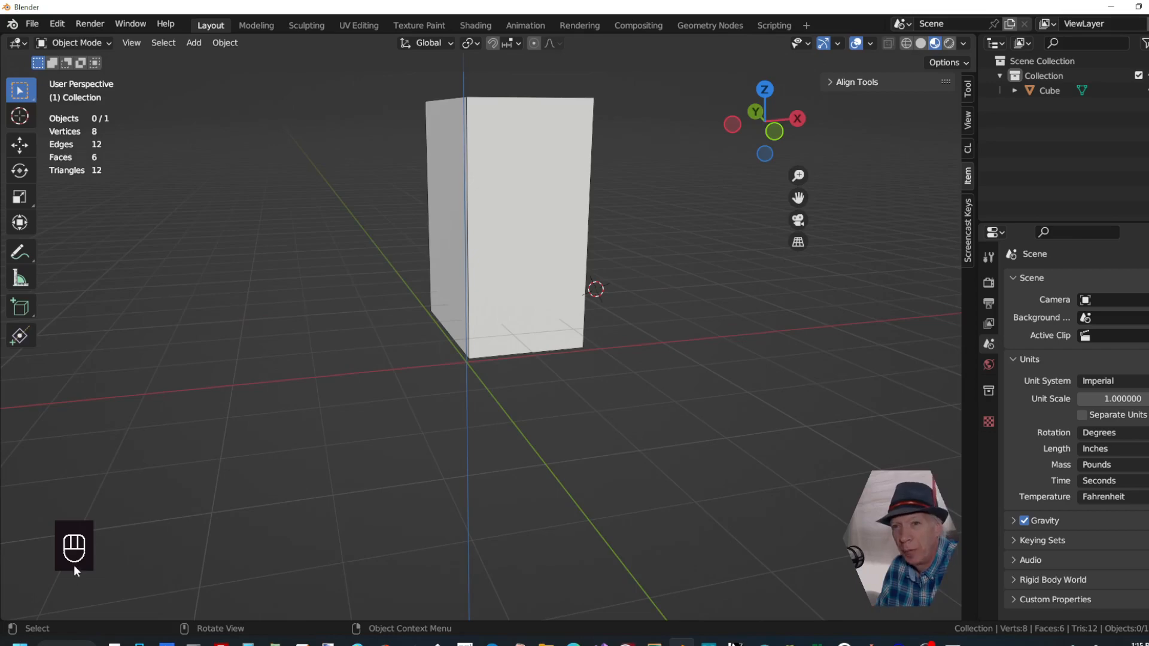
{"action": "left_click", "coordinate": [968, 233]}
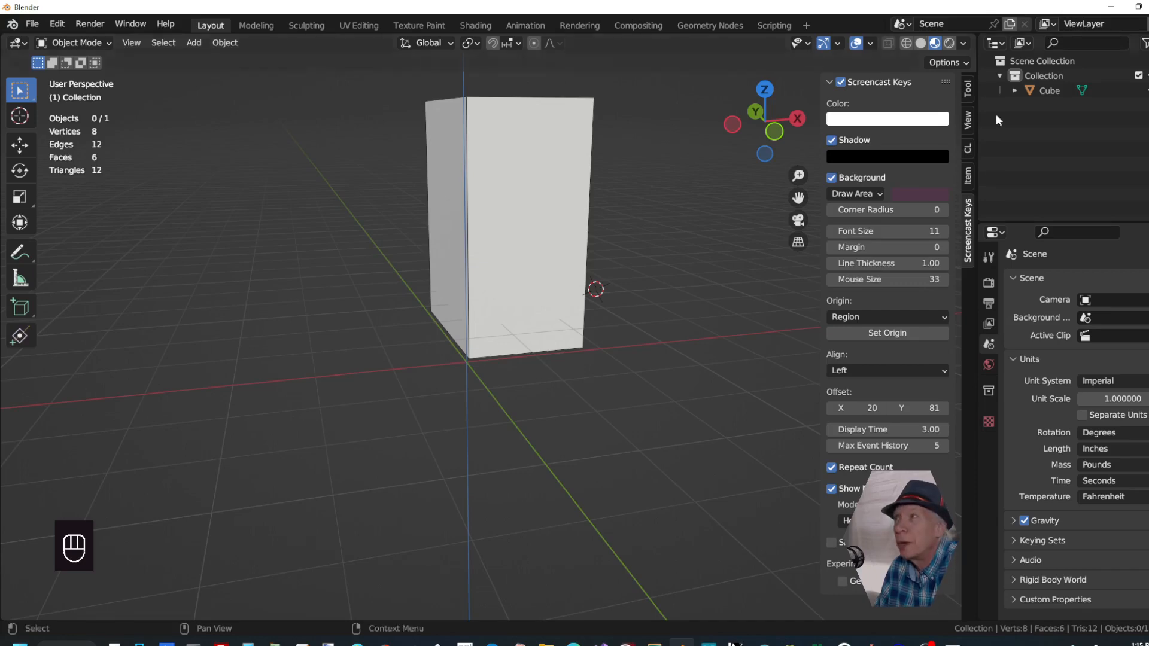
{"action": "left_click", "coordinate": [968, 125]}
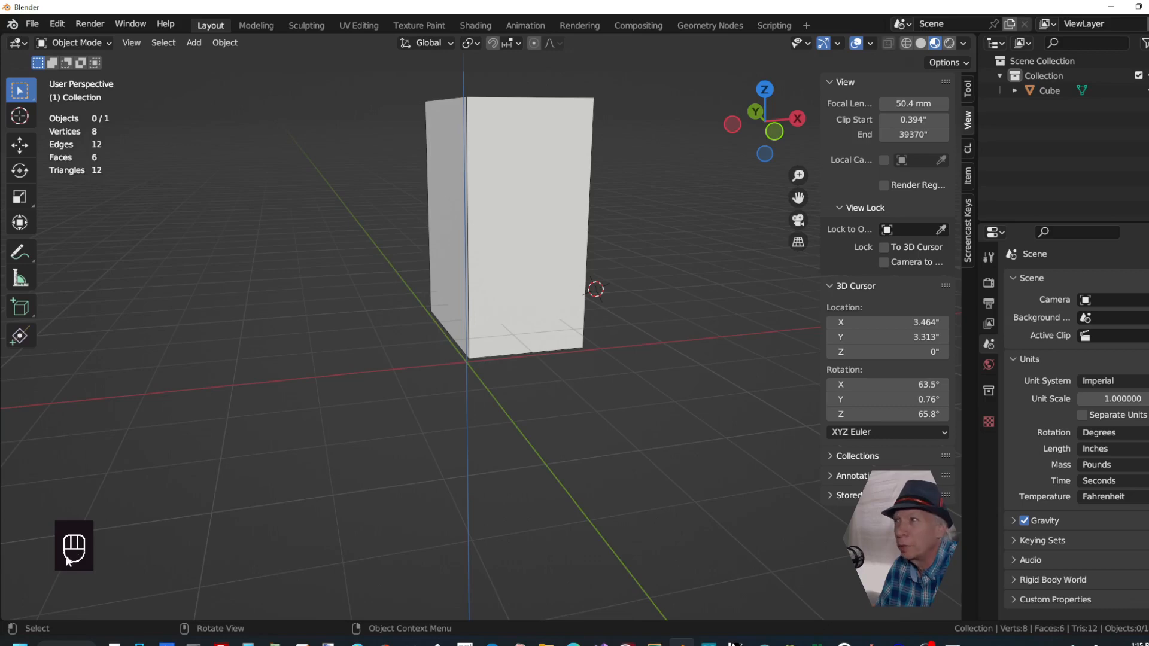
{"action": "left_click", "coordinate": [967, 236]}
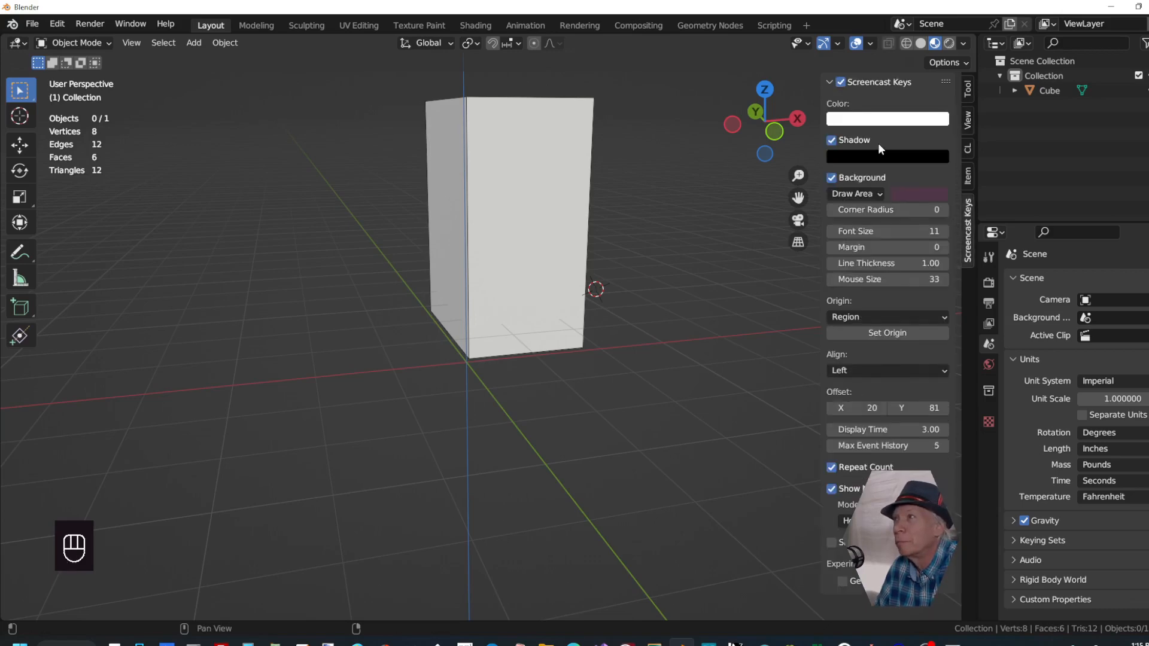
Turn off the shadow and the background of the Screencast Keys display
{"action": "left_click", "coordinate": [831, 141]}
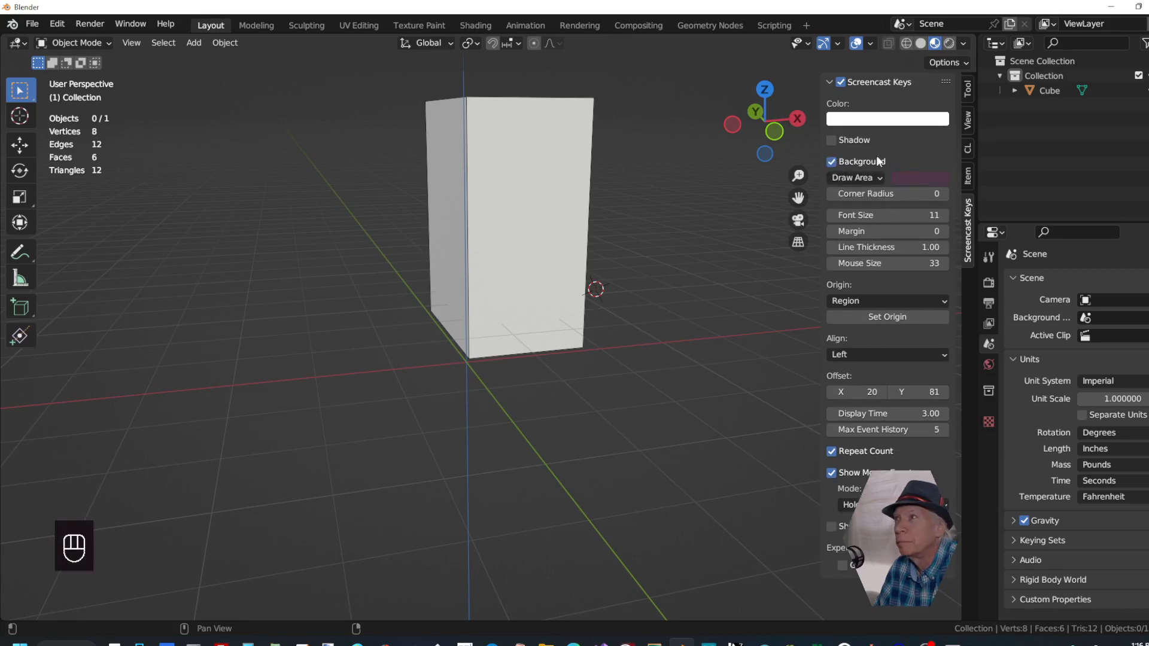
{"action": "left_click", "coordinate": [877, 177]}
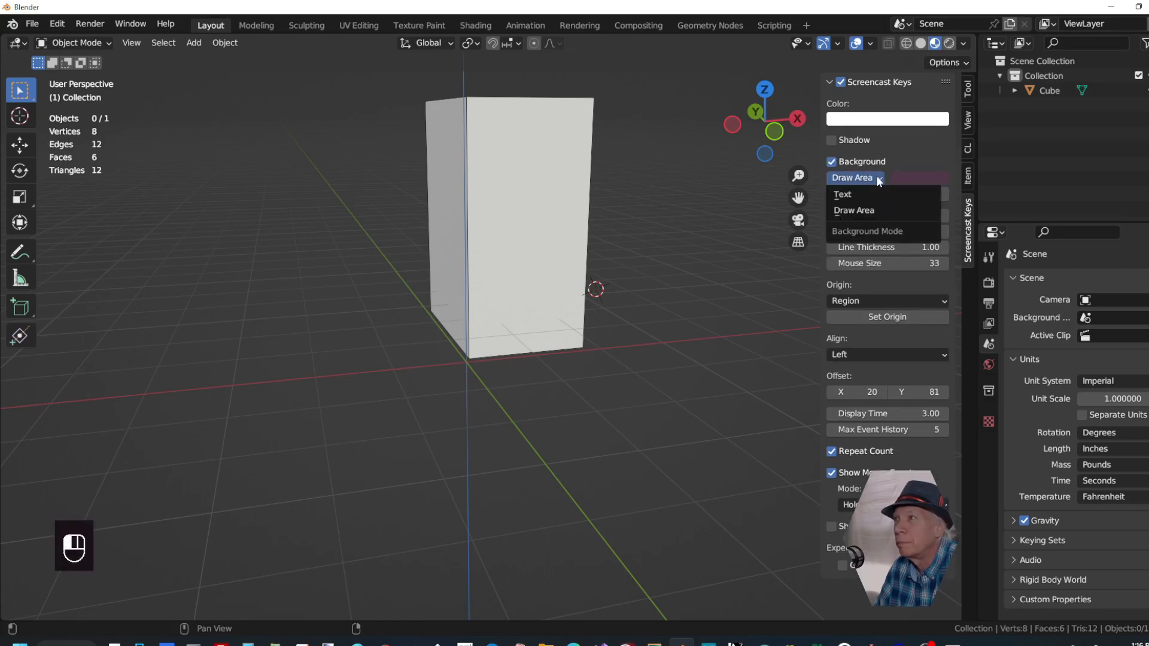
{"action": "left_click", "coordinate": [901, 158]}
{"action": "left_click", "coordinate": [902, 160]}
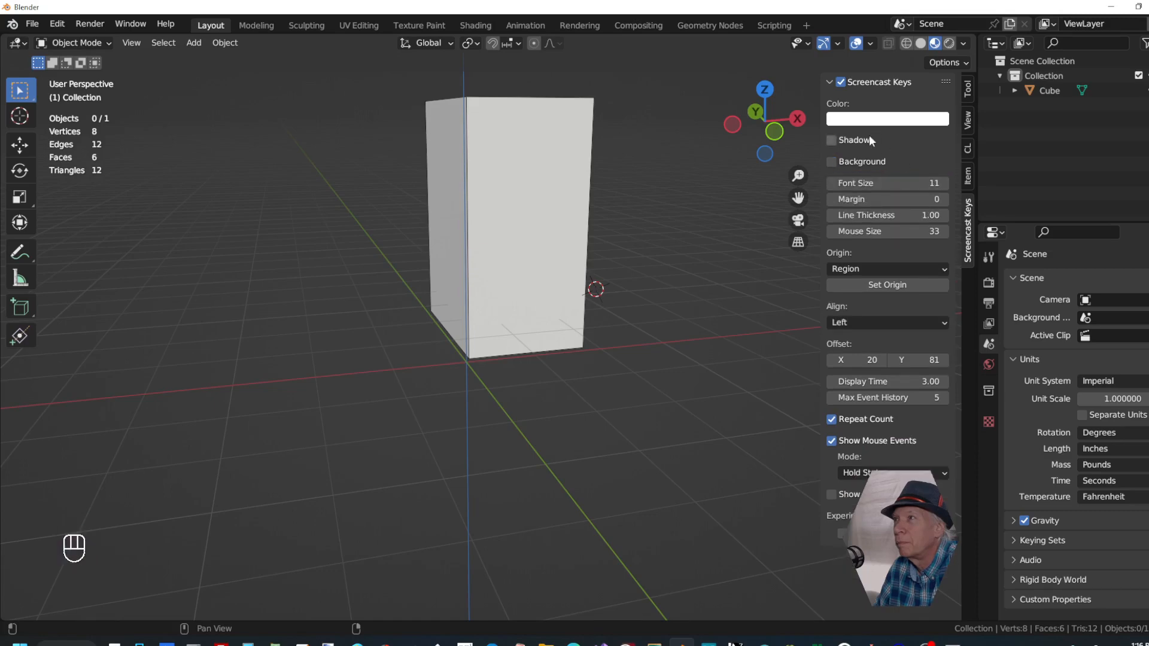
Turn on the Screencast Keys shadow with a light purple colour, and turn on its background
{"action": "left_click", "coordinate": [833, 140]}
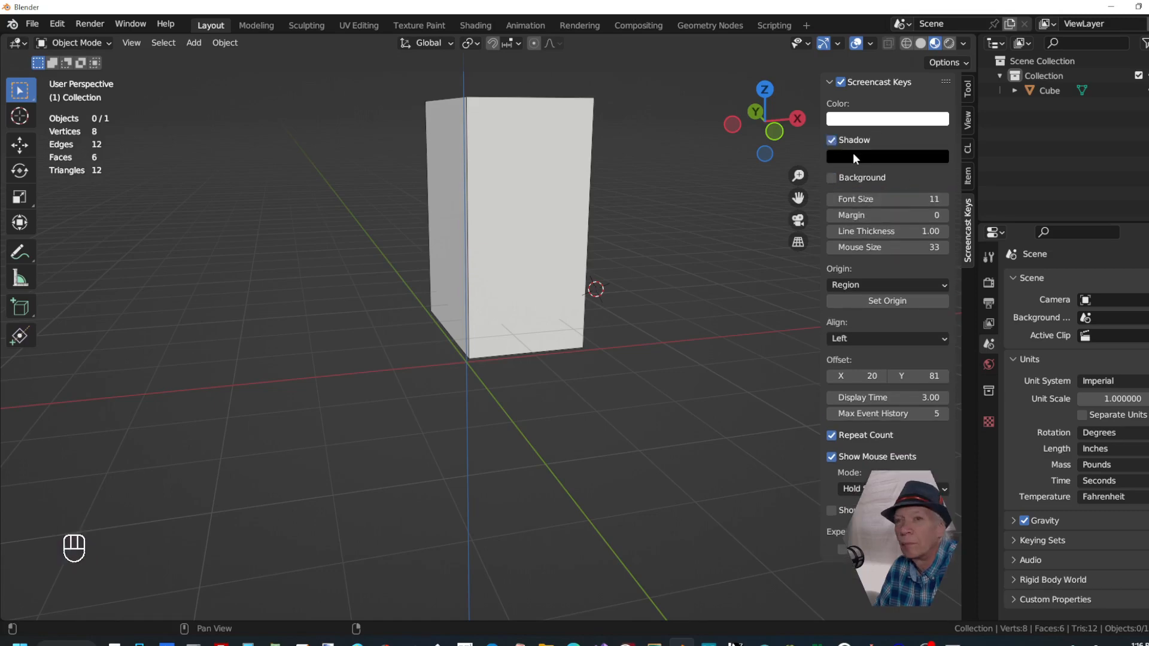
{"action": "left_click", "coordinate": [853, 155]}
{"action": "left_click", "coordinate": [953, 218]}
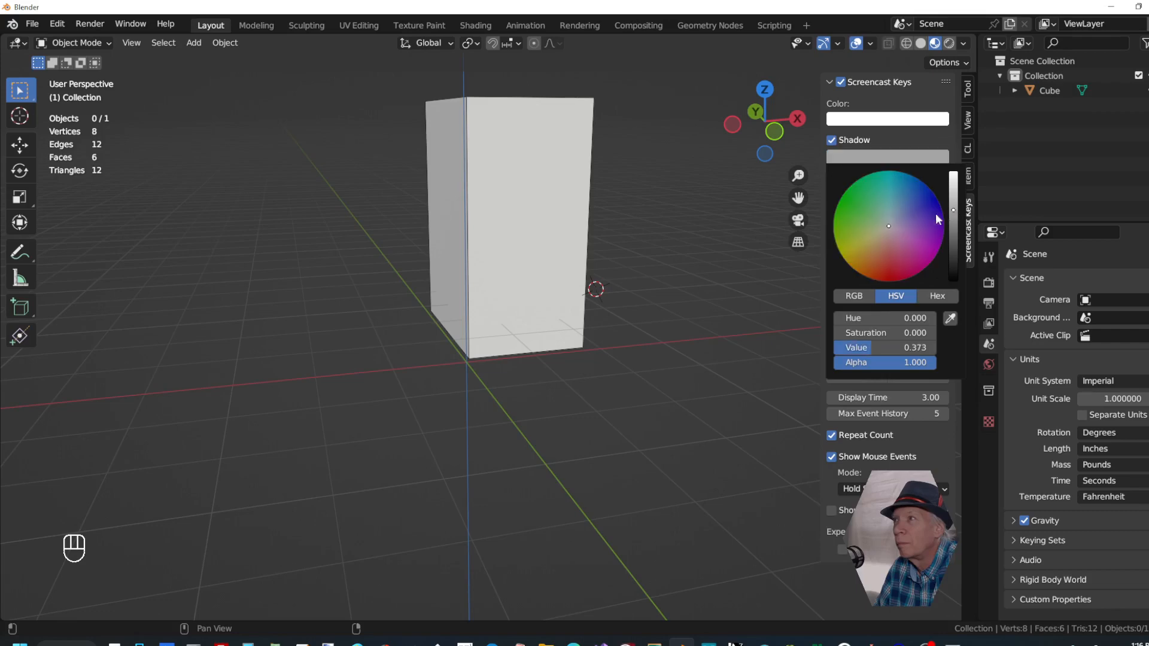
{"action": "left_click_drag", "start_coordinate": [934, 220], "coordinate": [909, 234]}
{"action": "left_click", "coordinate": [748, 291]}
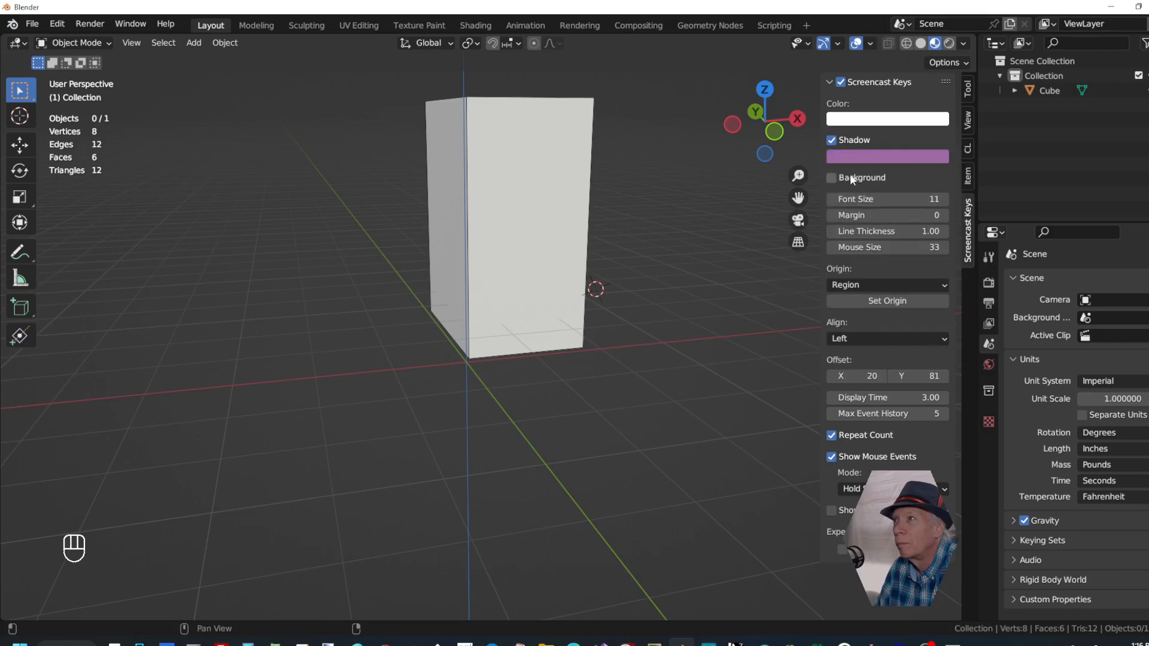
{"action": "left_click", "coordinate": [832, 178]}
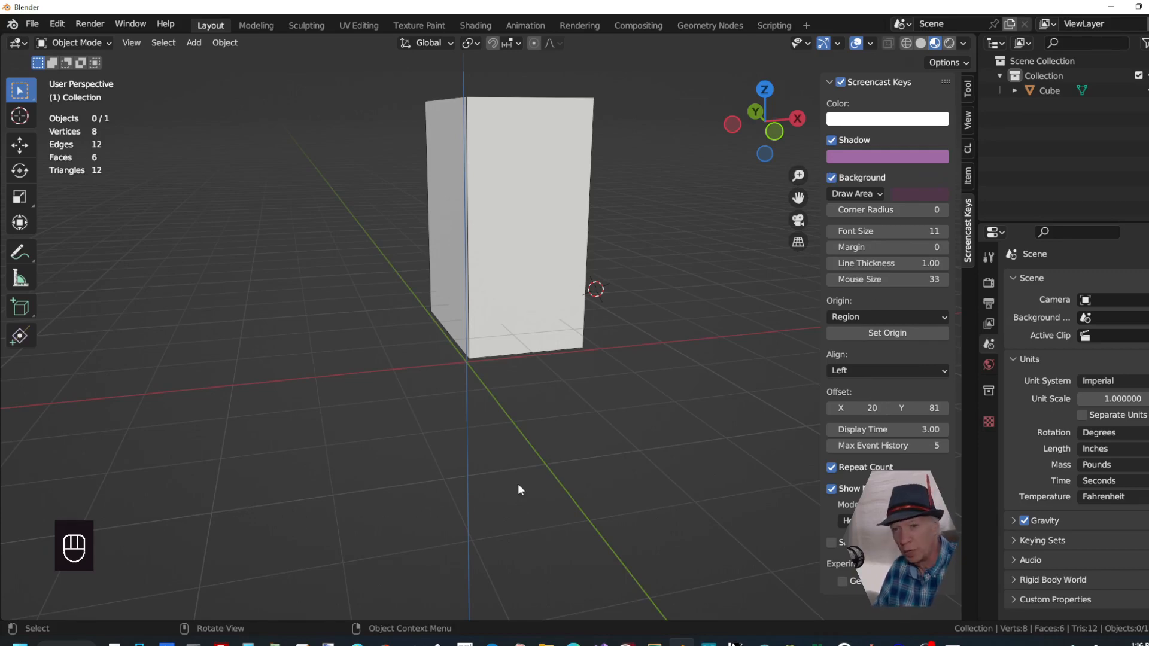
Test the Screencast Keys display by selecting everything six times in a row, leaving the box deselected
{"action": "key", "text": "a"}
{"action": "key", "text": "a"}
{"action": "key", "text": "a"}
{"action": "key", "text": "a"}
{"action": "key", "text": "a"}
{"action": "key", "text": "a"}
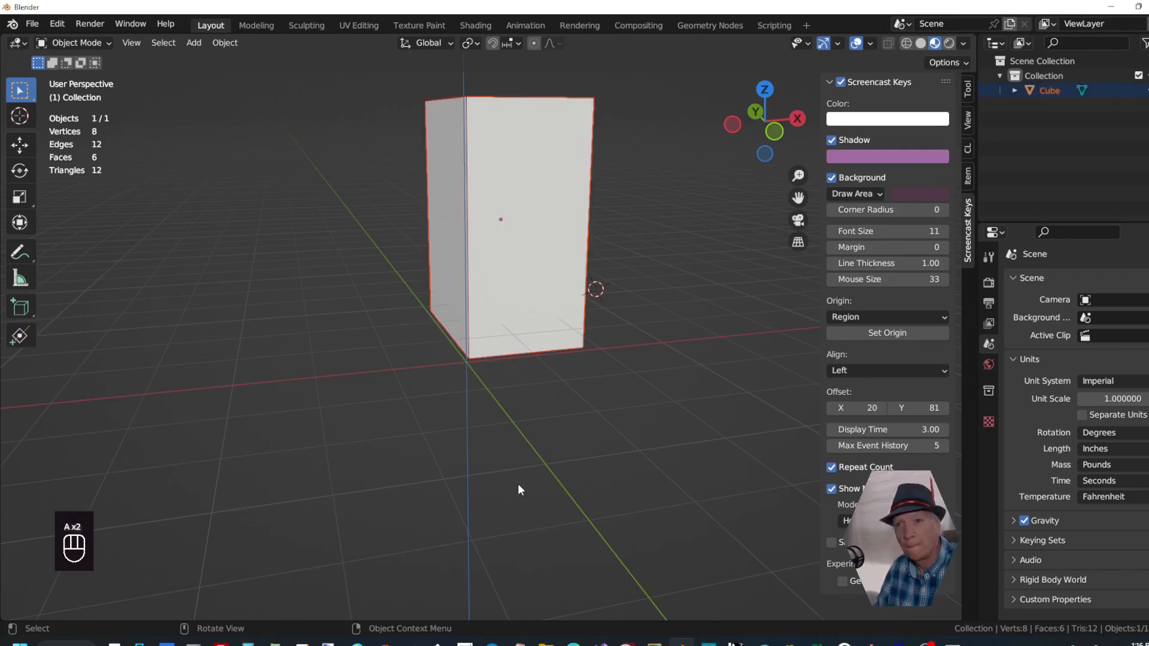
{"action": "left_click", "coordinate": [433, 523]}
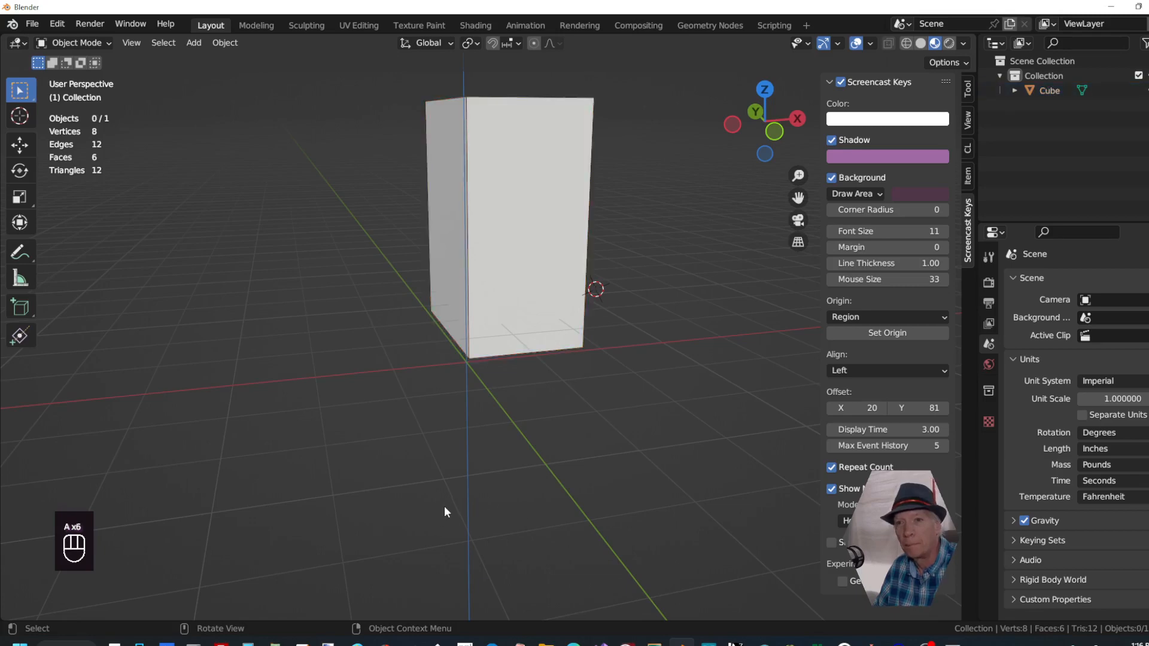
{"action": "scroll", "coordinate": [515, 465], "scroll_direction": "down", "scroll_amount": 1}
{"action": "scroll", "coordinate": [516, 465], "scroll_direction": "up", "scroll_amount": 4}
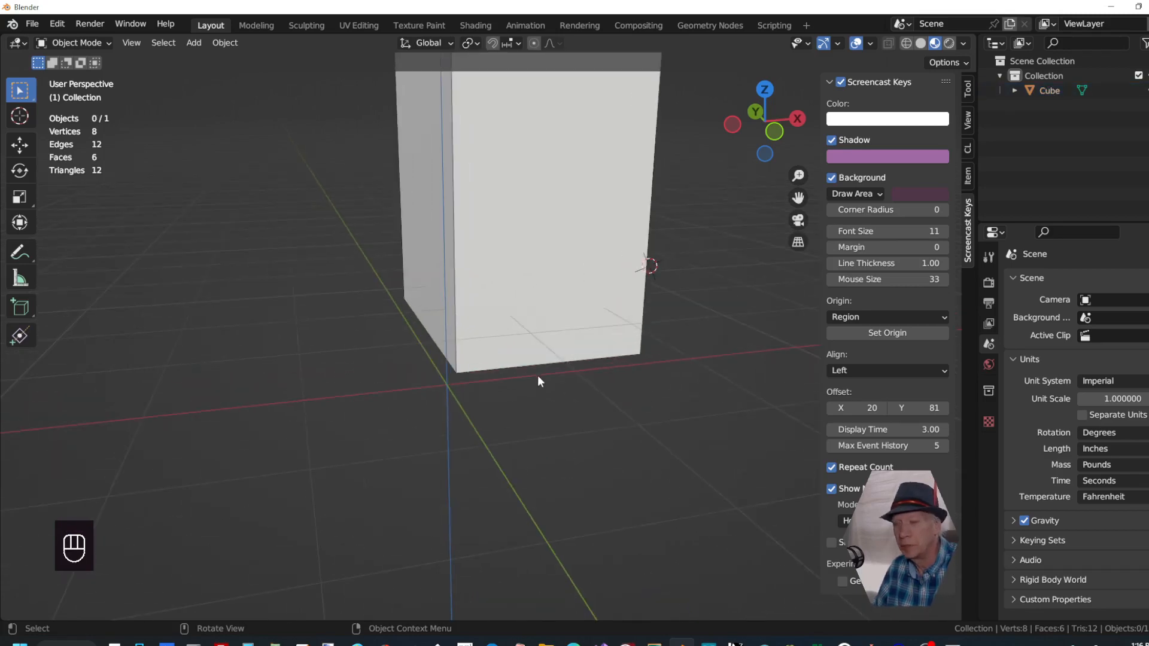
{"action": "scroll", "coordinate": [542, 415], "scroll_direction": "down", "scroll_amount": 2}
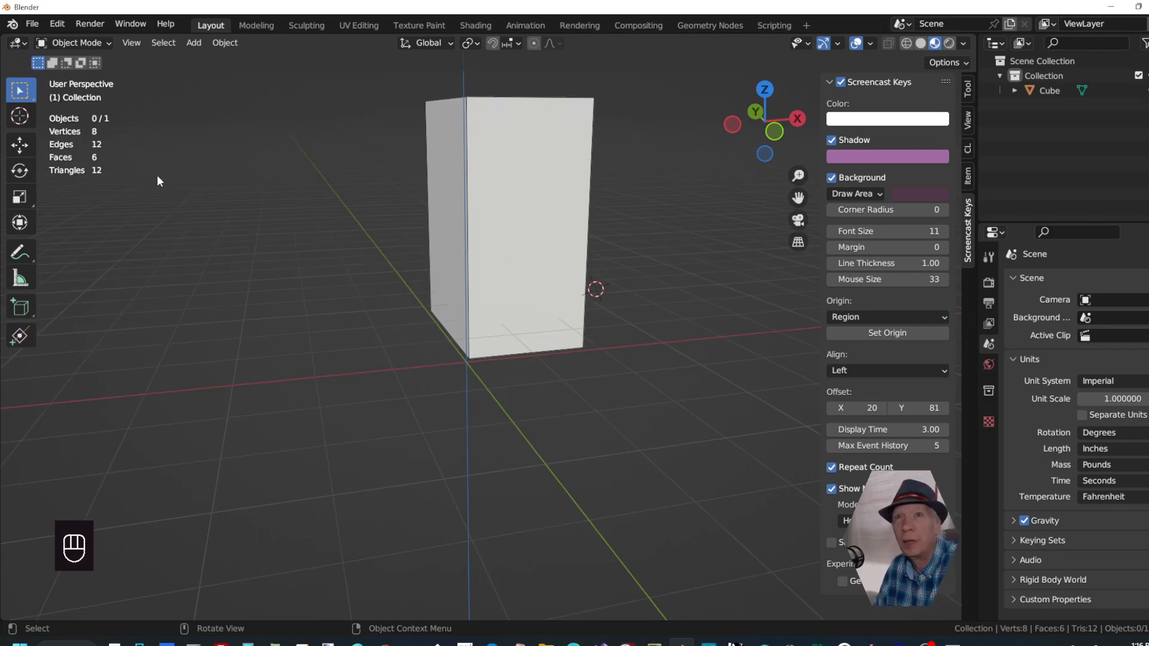
Select the box and enter Edit Mode
{"action": "key", "text": "Tab"}
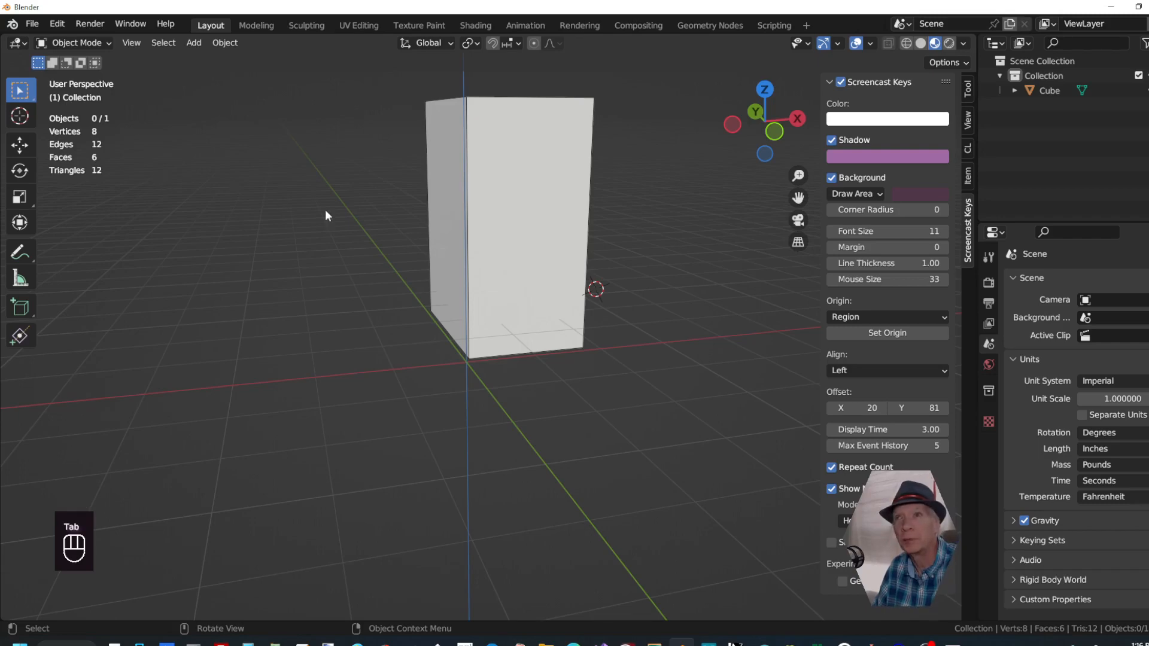
{"action": "left_click", "coordinate": [507, 268]}
{"action": "key", "text": "Tab"}
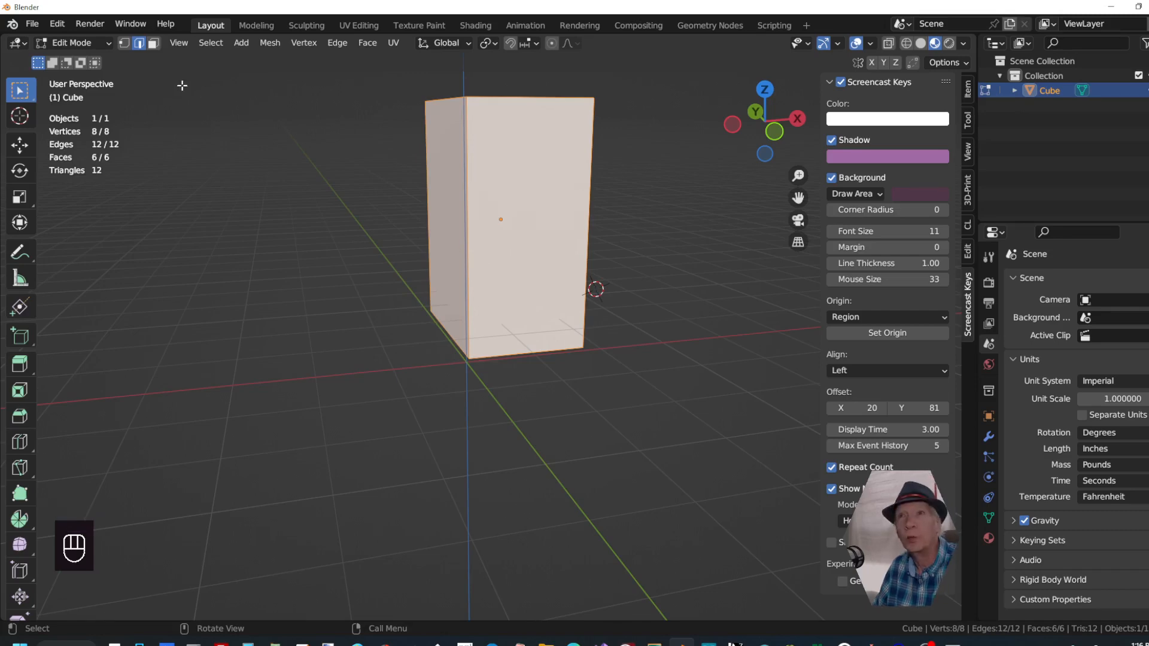
Cycle through the vertex, edge and face selection modes, finishing in edge selection
{"action": "key", "text": "1"}
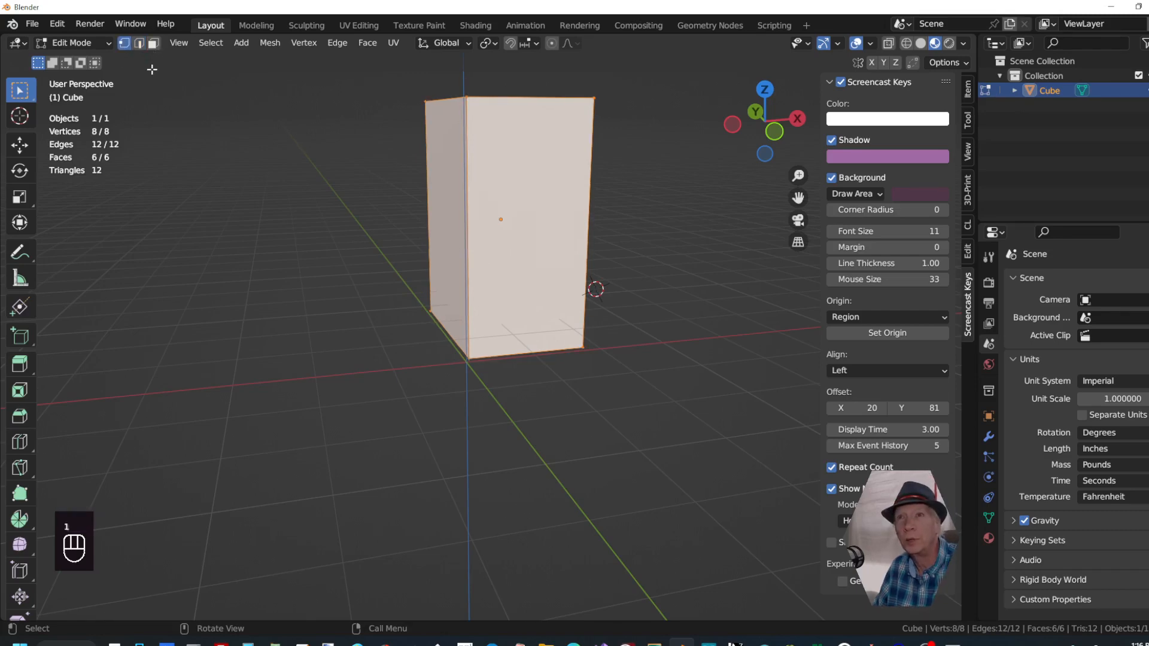
{"action": "key", "text": "2"}
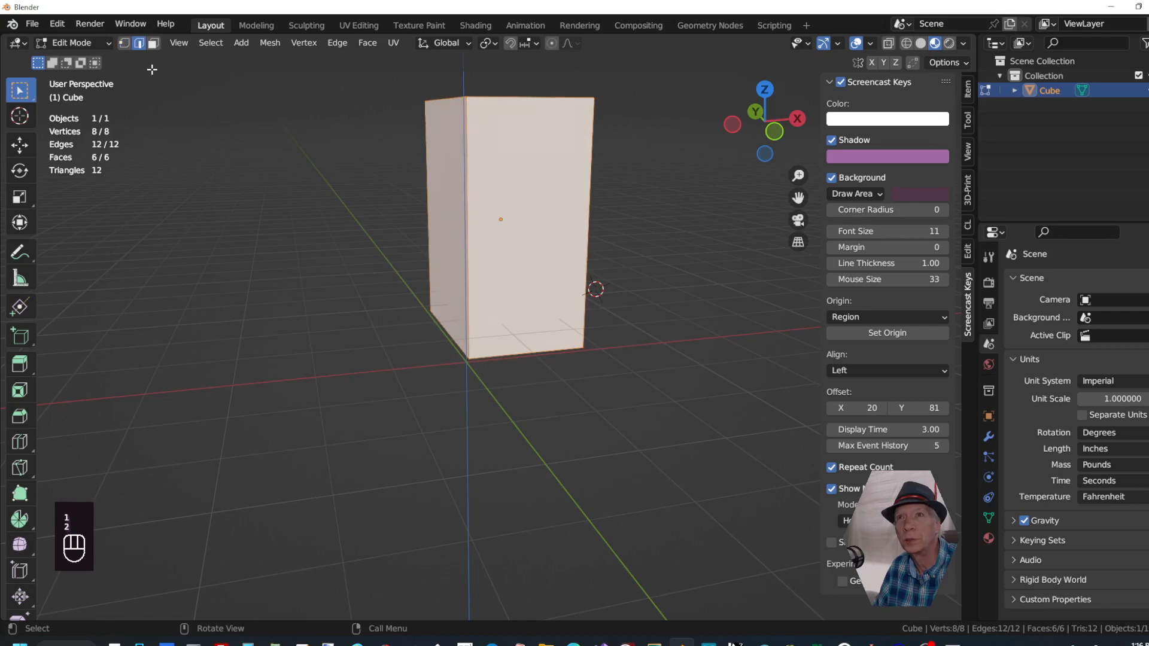
{"action": "key", "text": "3"}
{"action": "key", "text": "1"}
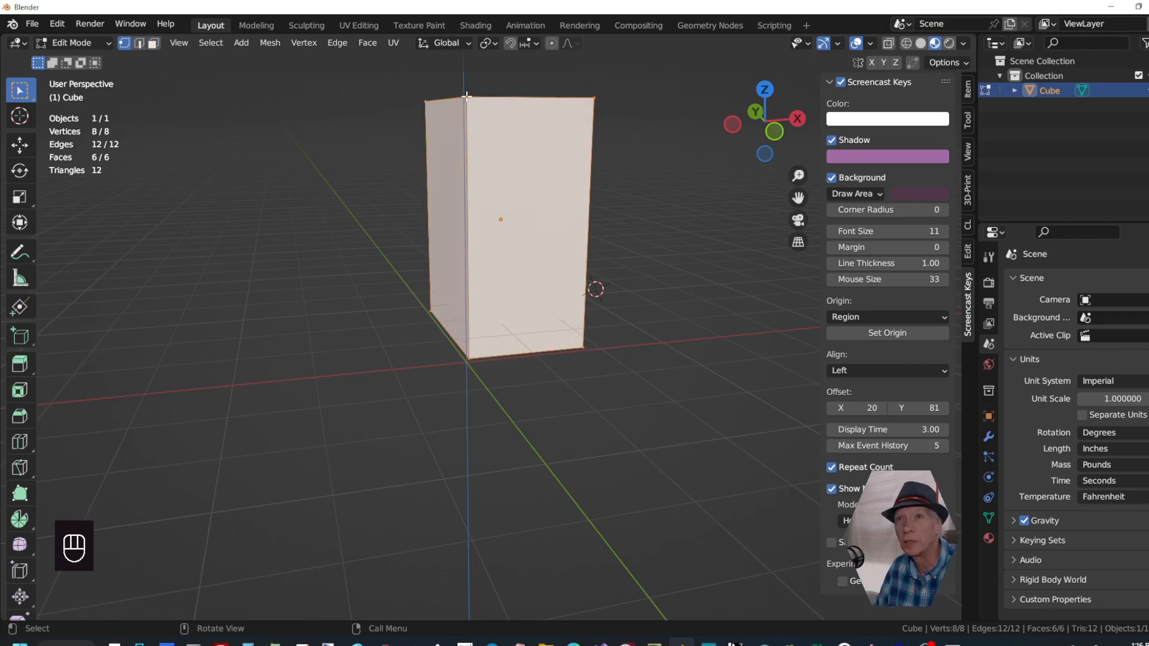
{"action": "key", "text": "2"}
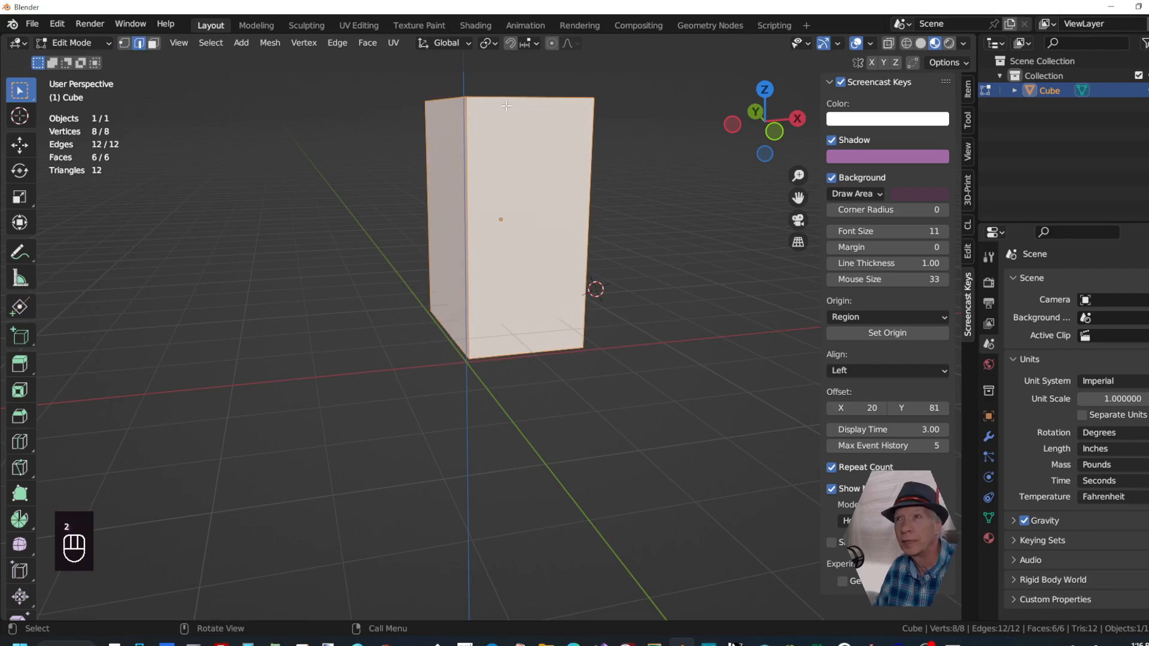
Select only the upper front edge of the box
{"action": "scroll", "coordinate": [537, 286], "scroll_direction": "down", "scroll_amount": 3}
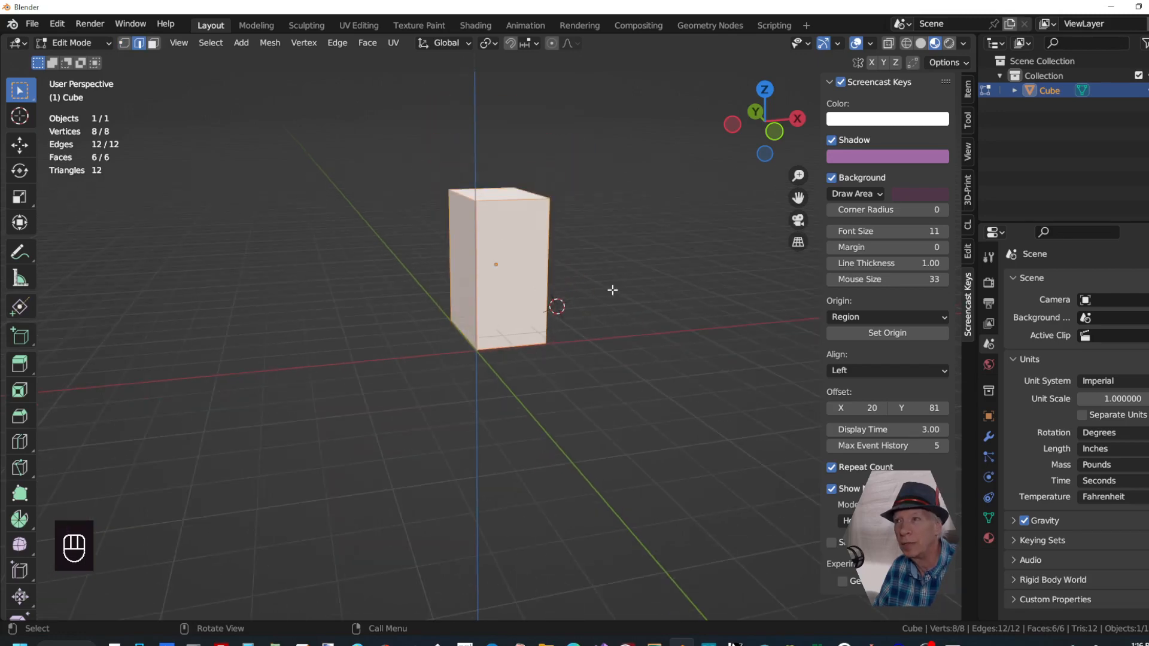
{"action": "middle_click_drag", "start_coordinate": [615, 285], "coordinate": [606, 316]}
{"action": "scroll", "coordinate": [607, 316], "scroll_direction": "up", "scroll_amount": 3}
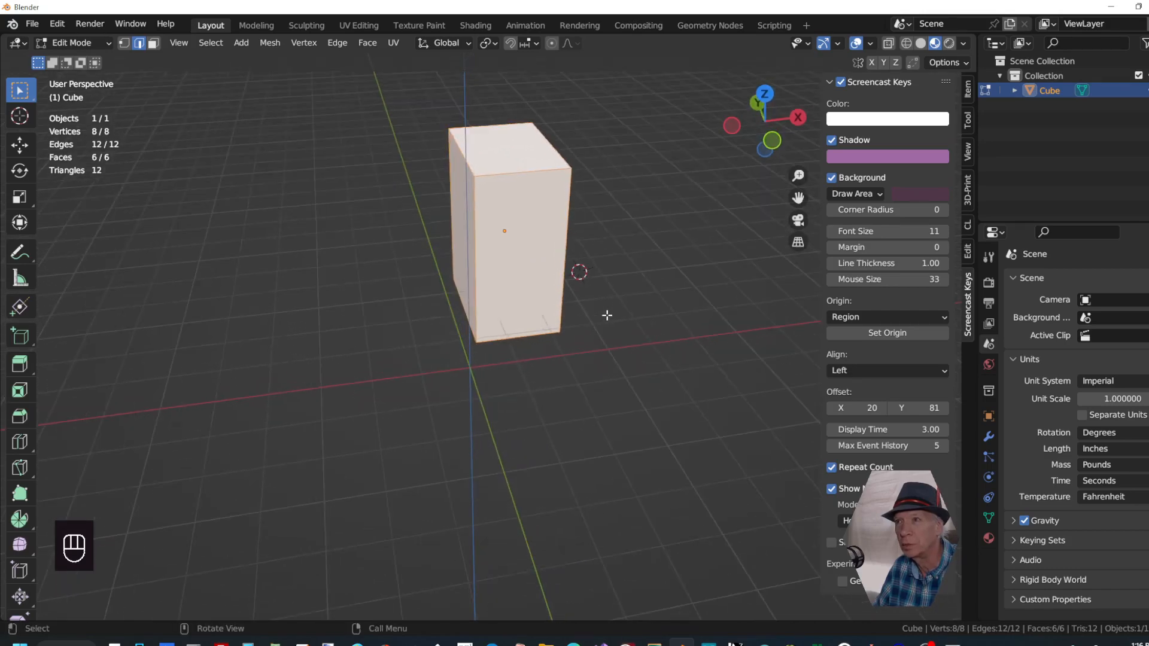
{"action": "key", "text": "shift"}
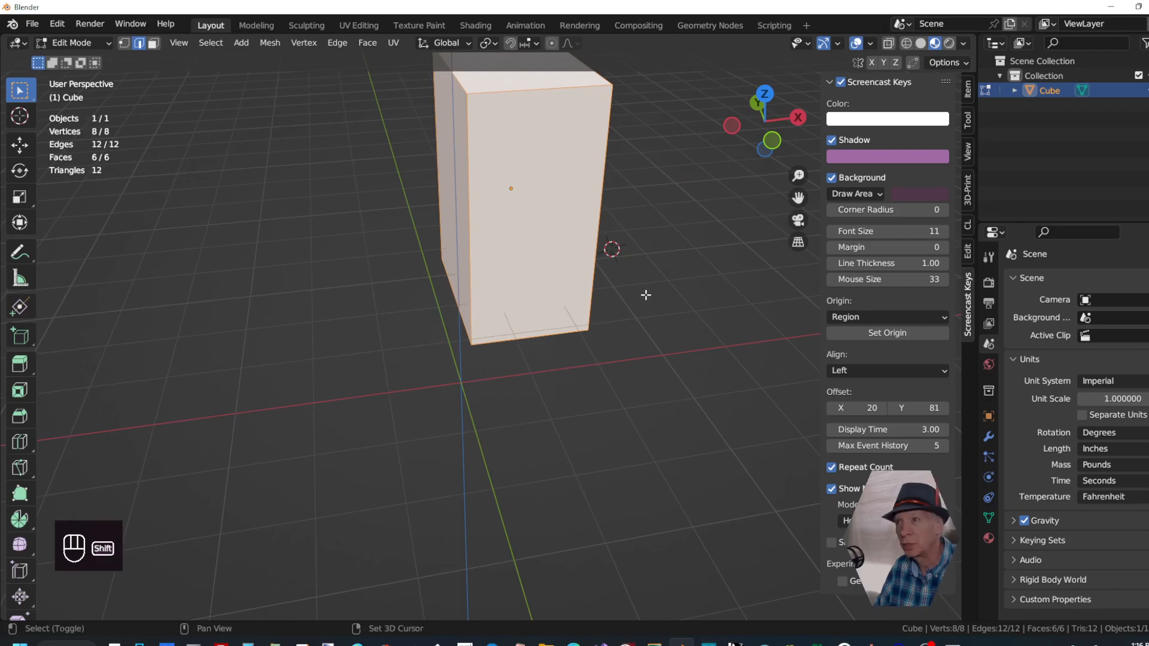
{"action": "middle_click_drag", "start_coordinate": [645, 295], "coordinate": [582, 428], "text": "shift"}
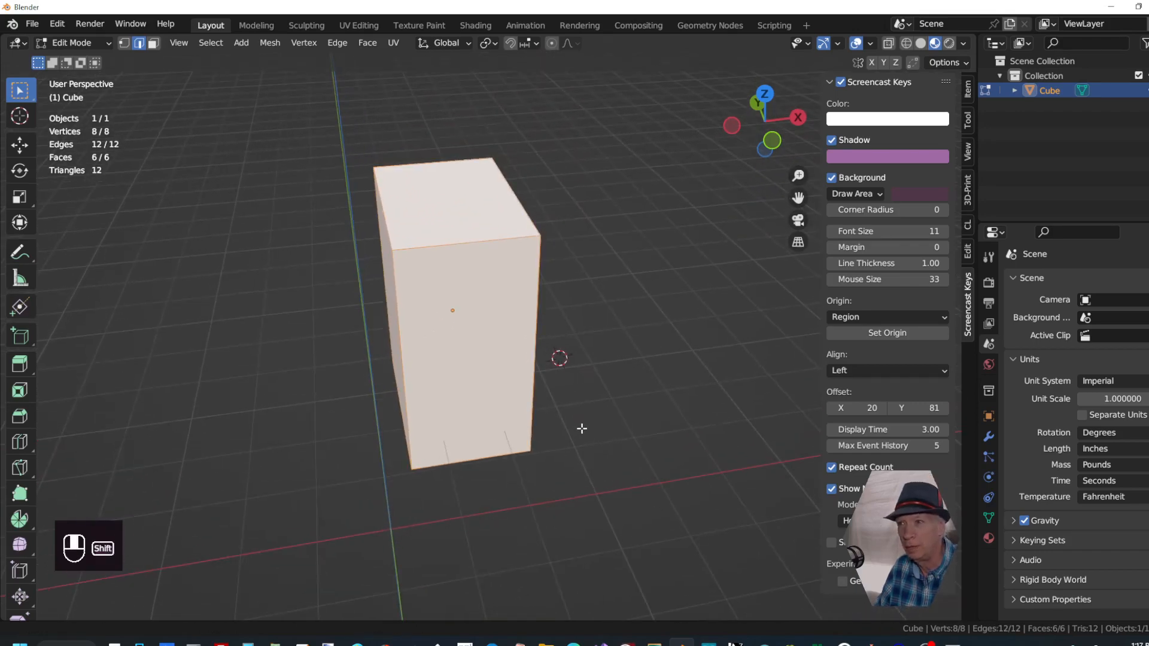
{"action": "left_click", "coordinate": [475, 246]}
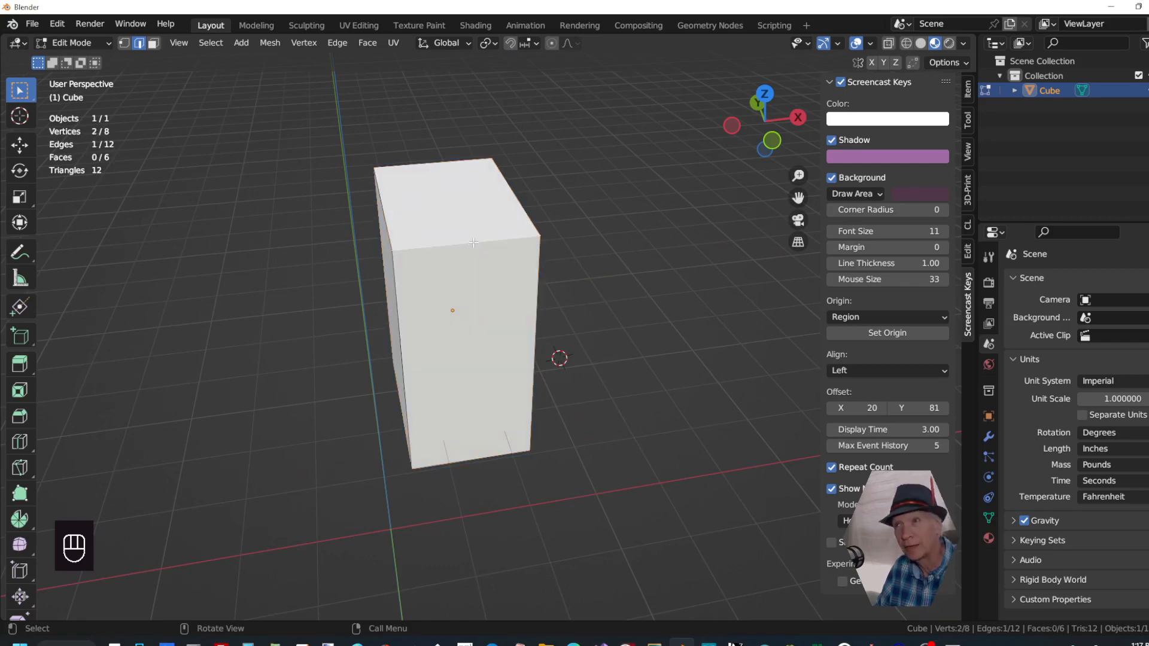
Try to scale and freely rotate the box's upper front edge, leaving its shape as it was
{"action": "key", "text": "s"}
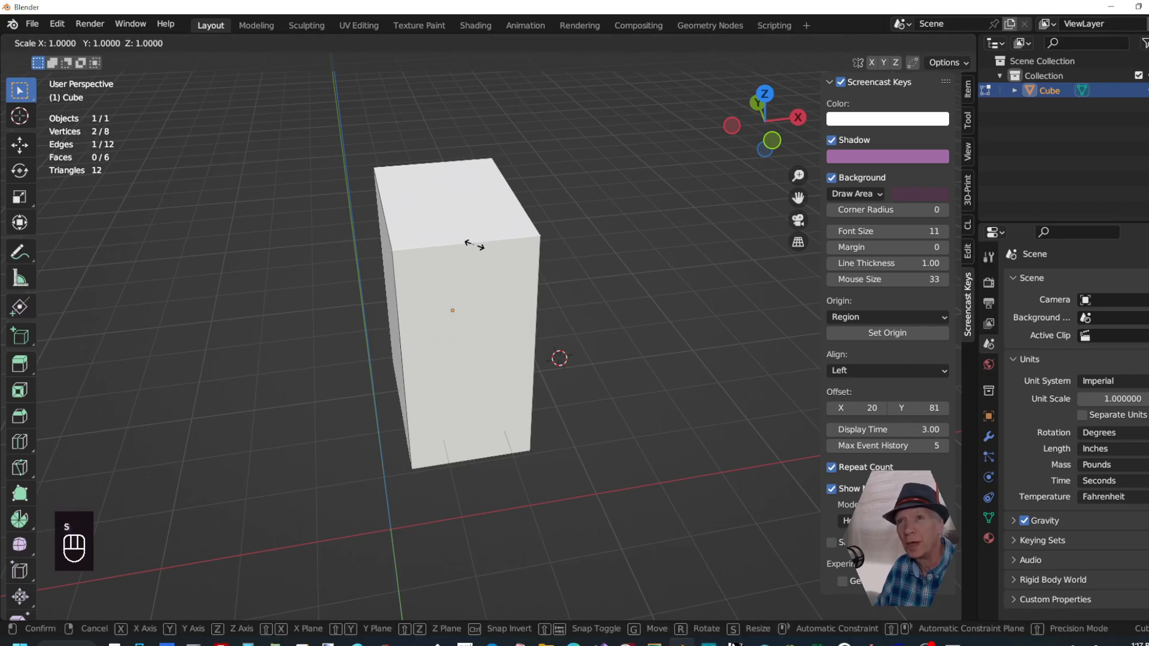
{"action": "left_click", "coordinate": [475, 246]}
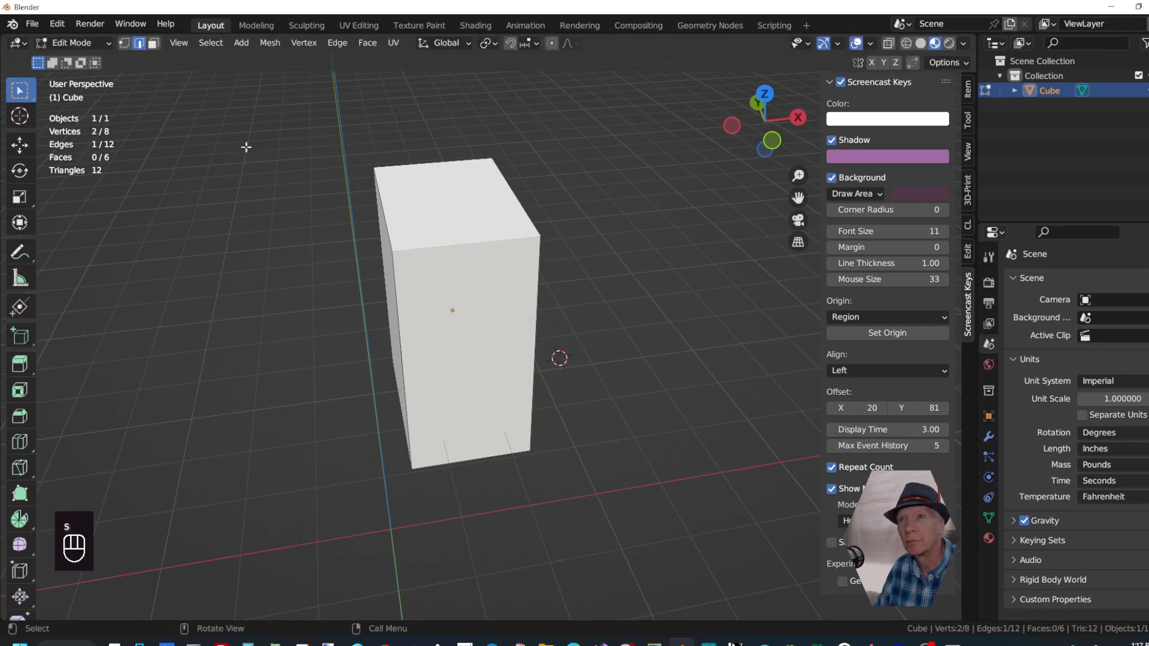
{"action": "left_click", "coordinate": [304, 243]}
{"action": "left_click", "coordinate": [462, 244]}
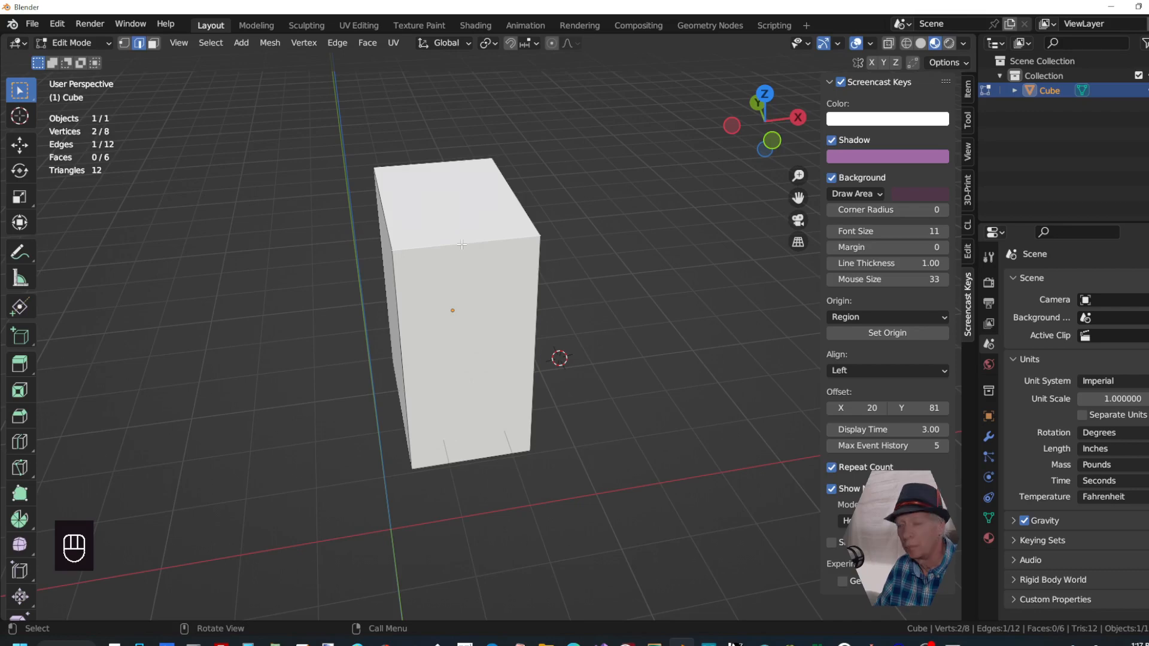
{"action": "key", "text": "r"}
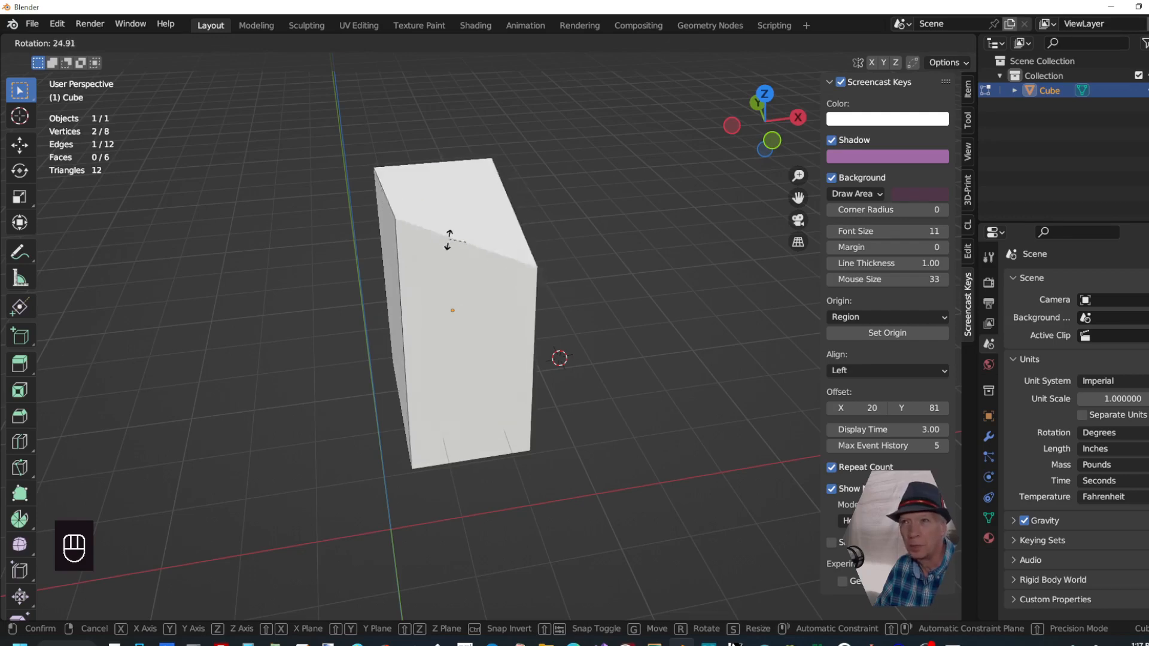
{"action": "right_click", "coordinate": [456, 254]}
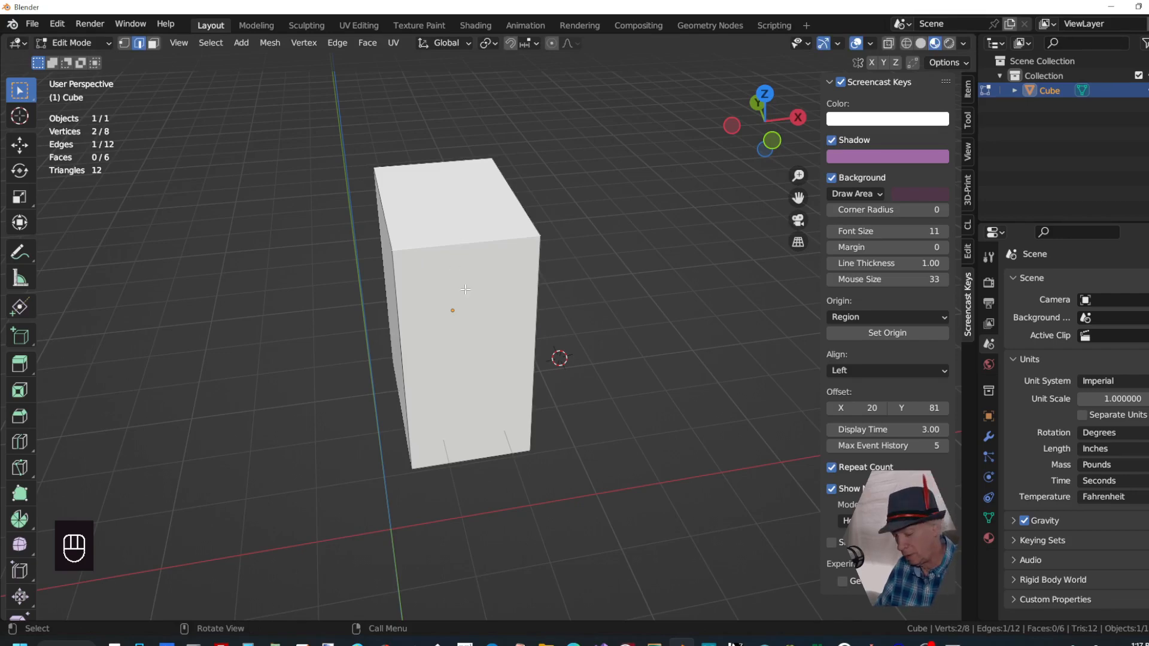
Switch to face selection and select the front face of the box
{"action": "key", "text": "3"}
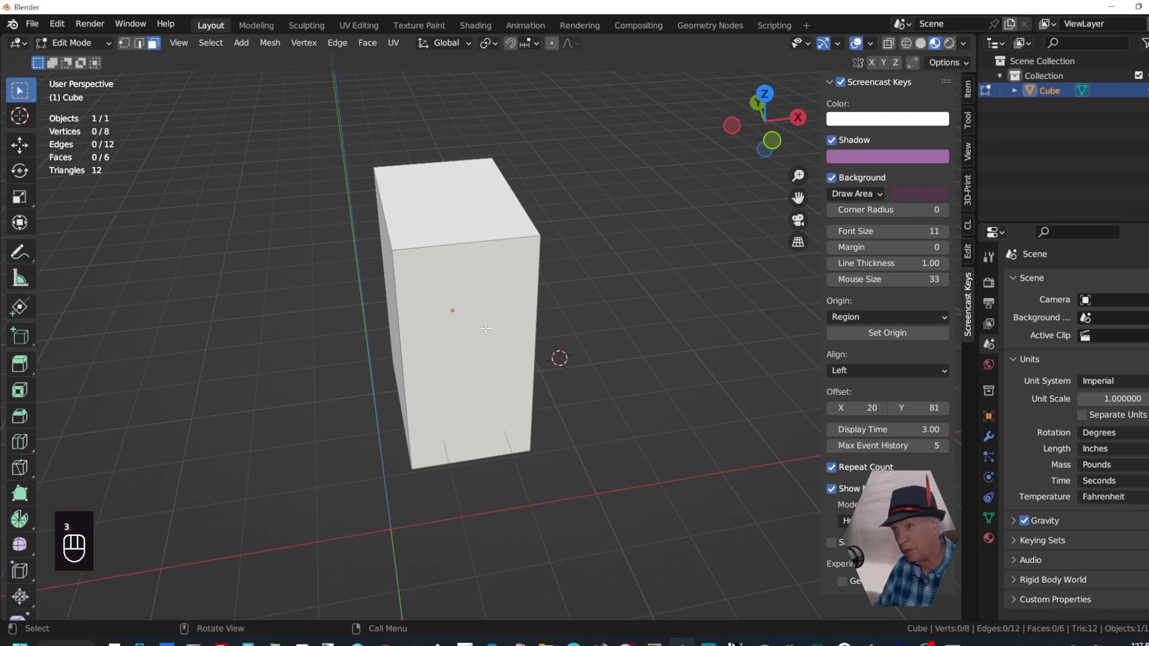
{"action": "key", "text": "f"}
{"action": "left_click", "coordinate": [485, 328]}
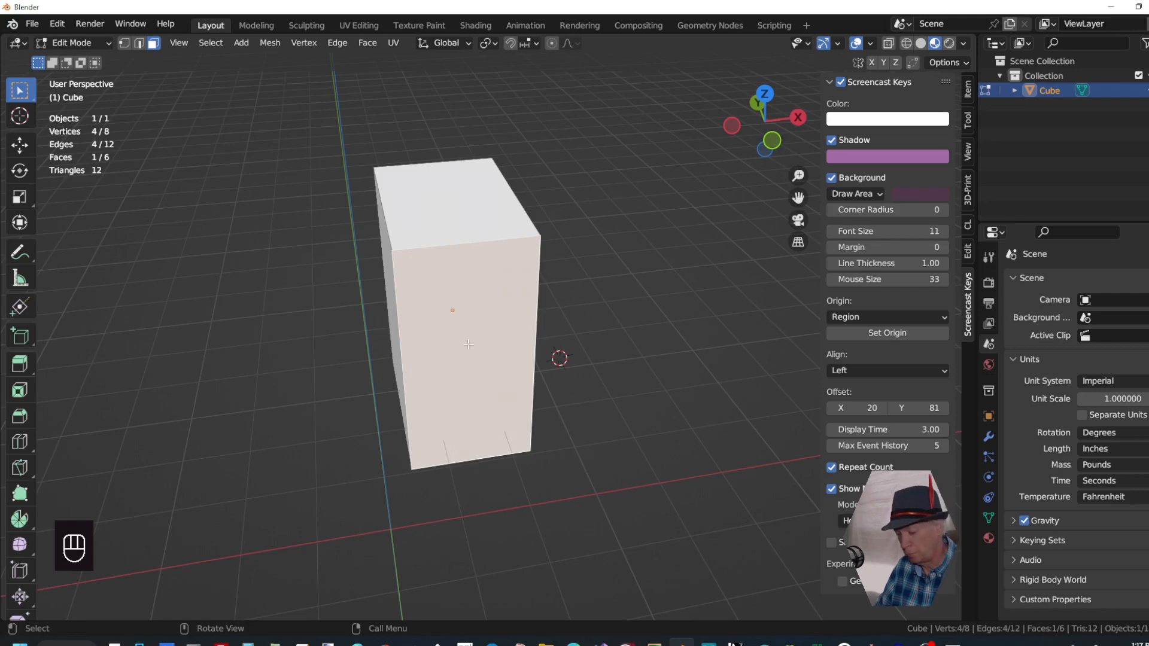
Try moving the front face freely, along the X, Y and Z axes, and with Z locked, then cancel the move
{"action": "key", "text": "g"}
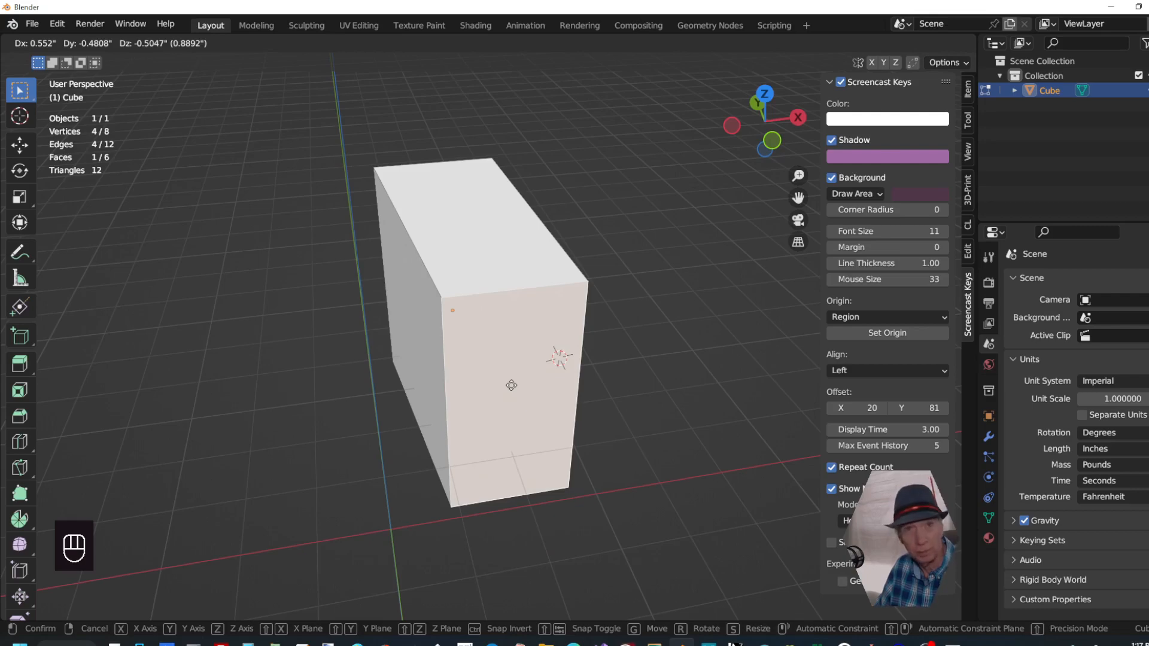
{"action": "key", "text": "x"}
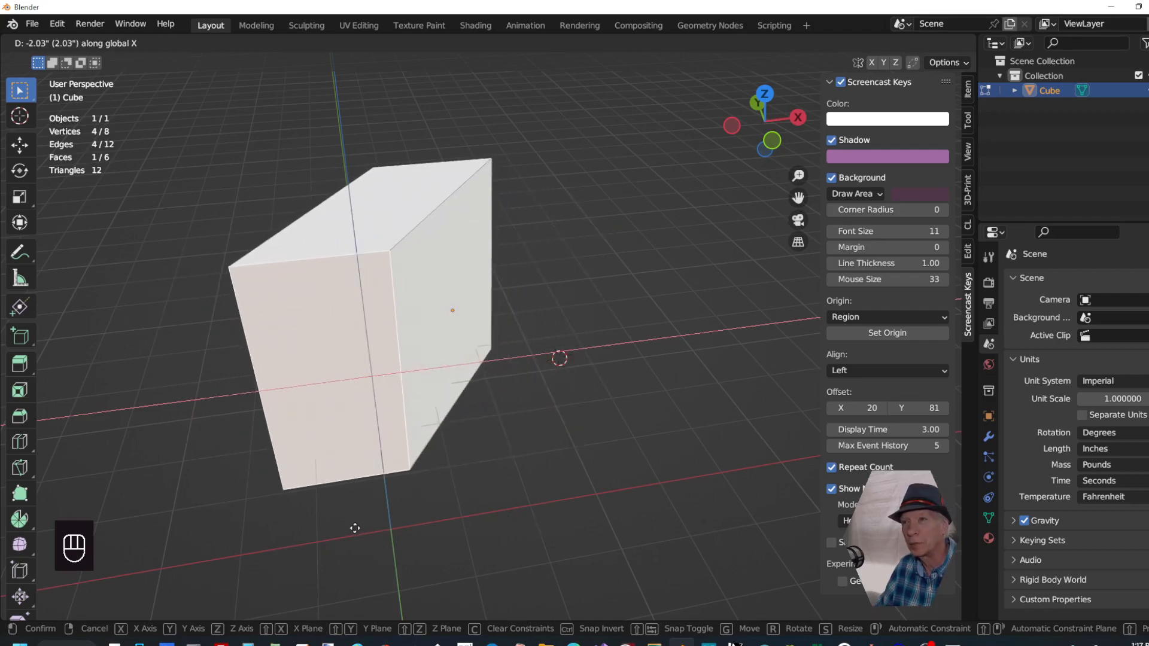
{"action": "key", "text": "y"}
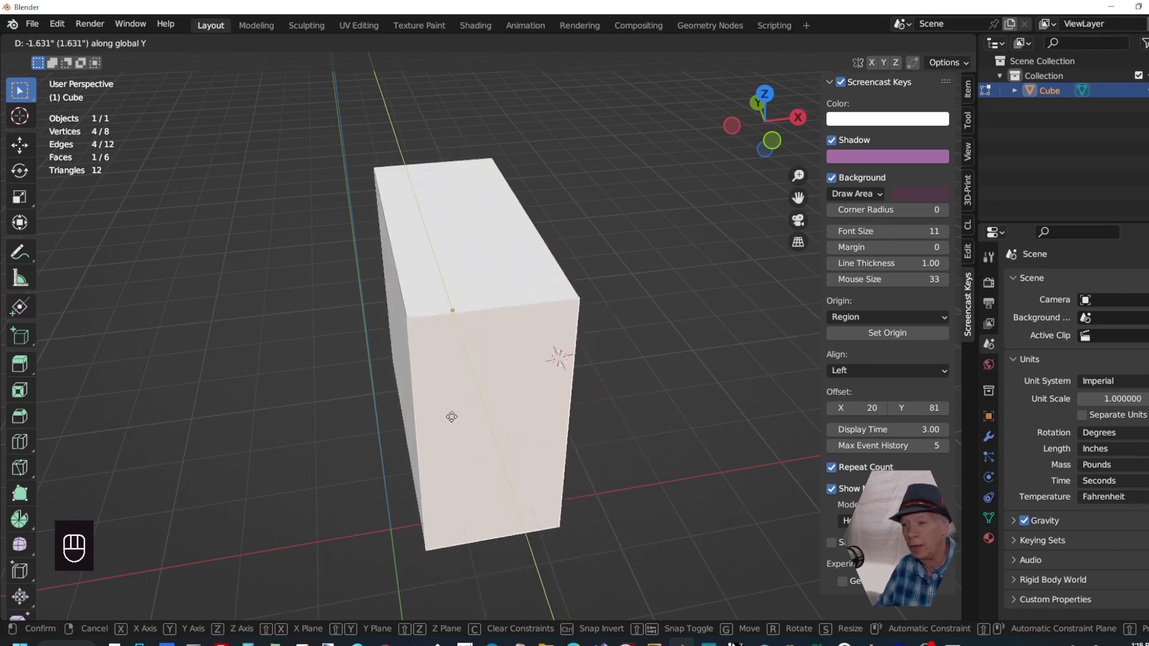
{"action": "key", "text": "z"}
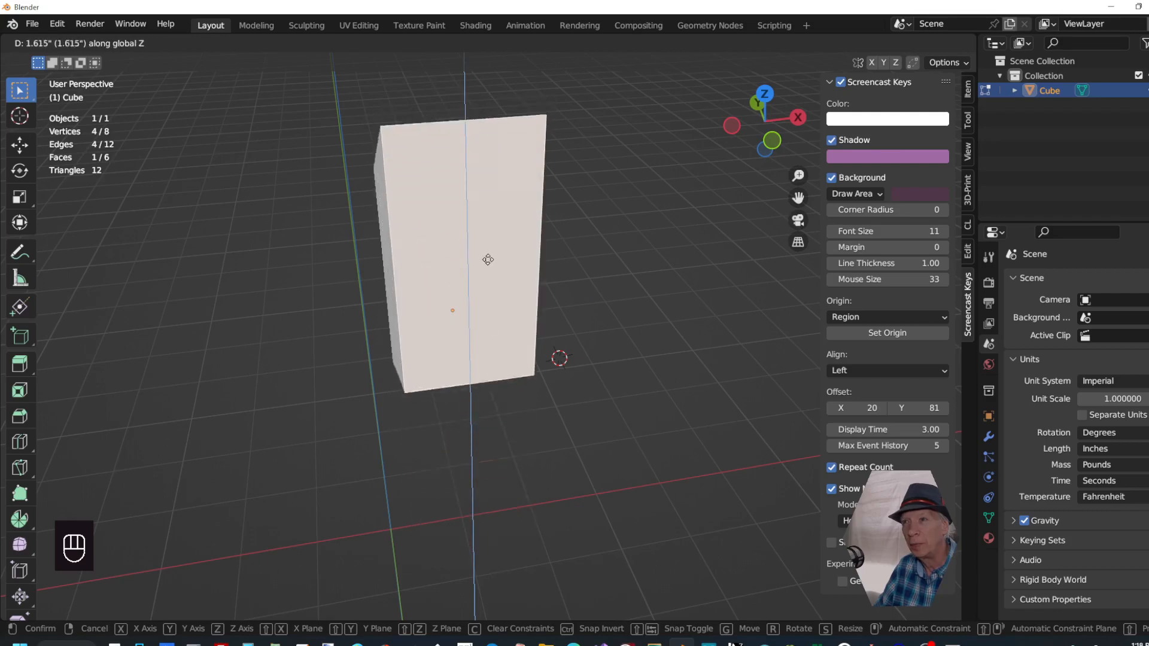
{"action": "key", "text": "shift"}
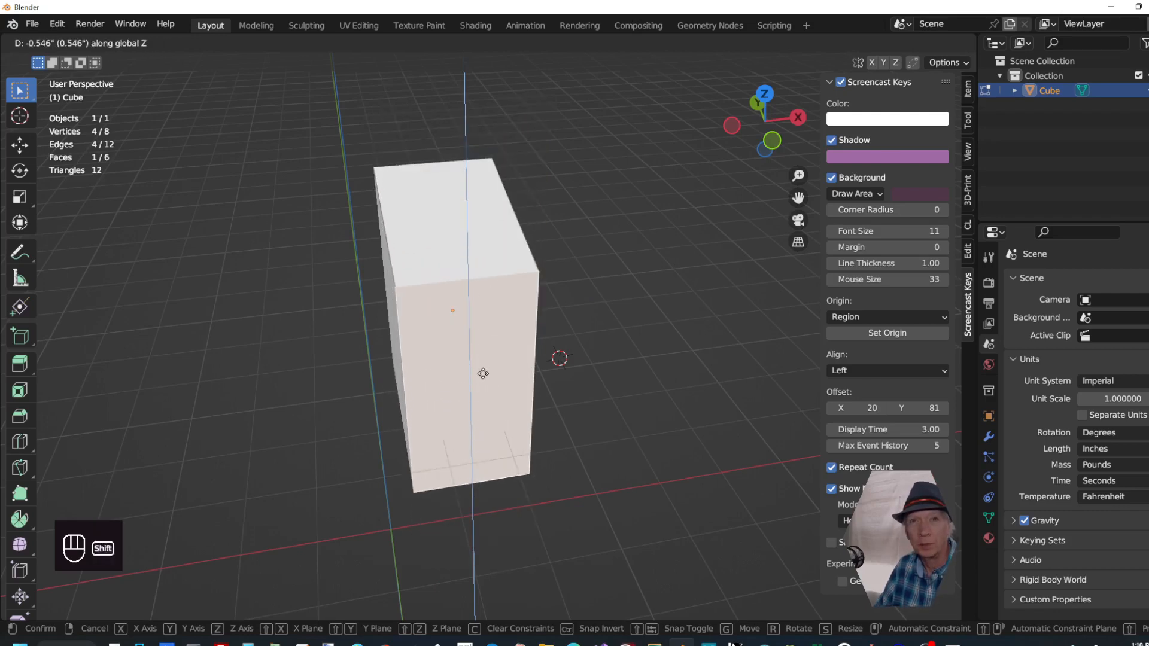
{"action": "key", "text": "shift+z"}
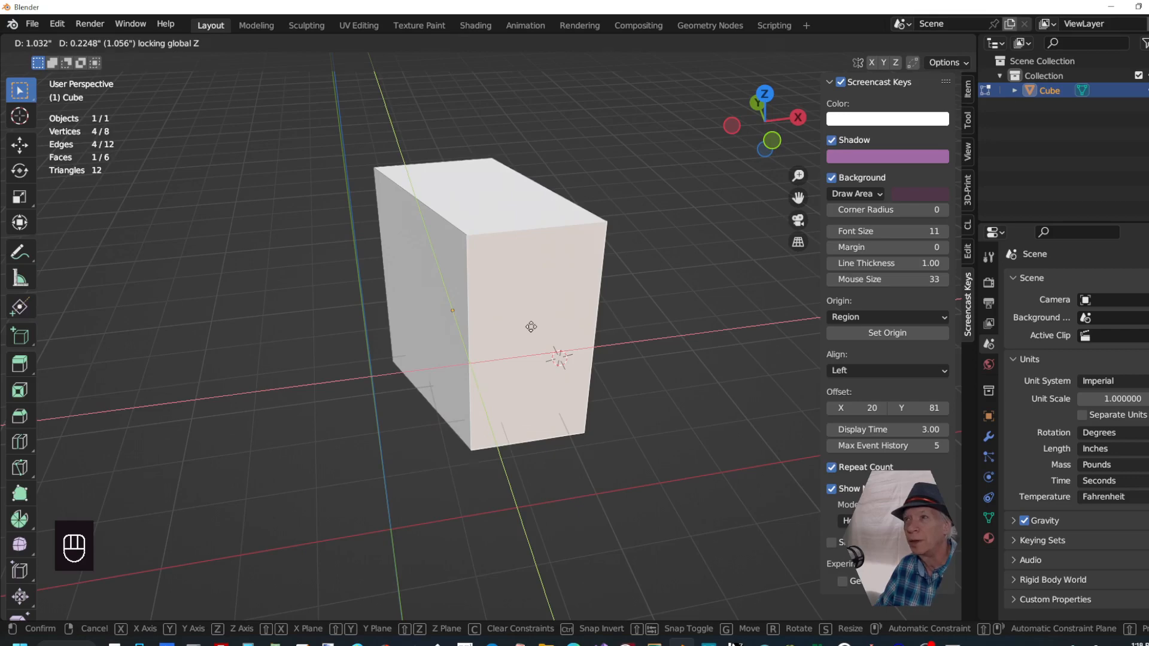
{"action": "right_click", "coordinate": [531, 327]}
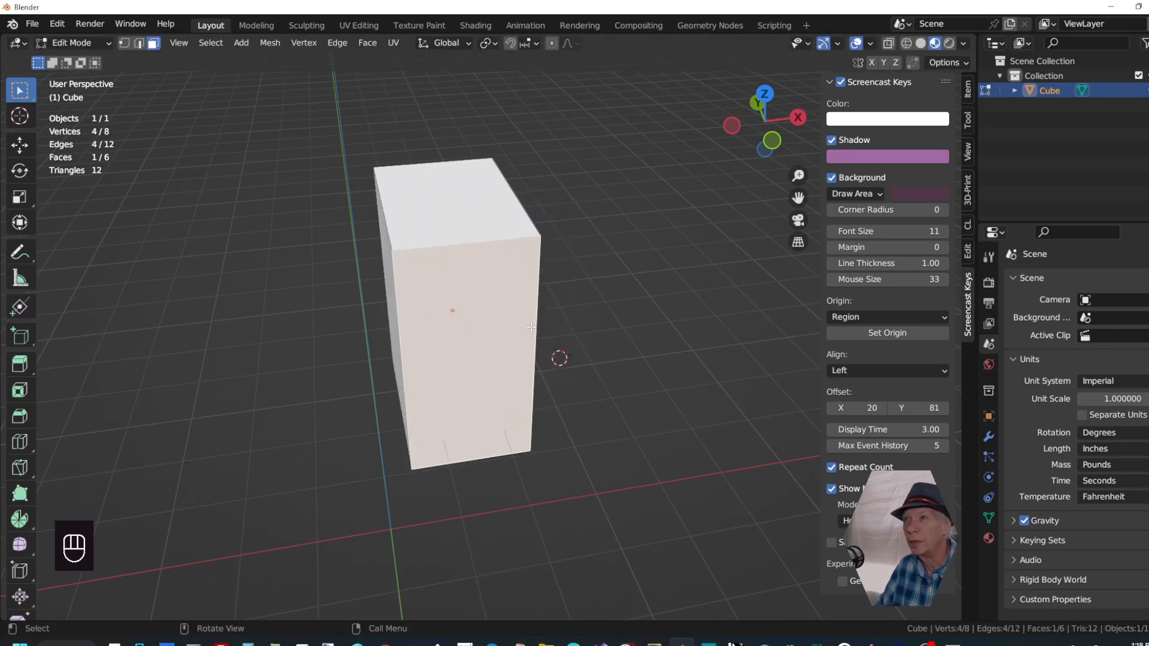
Examine the Item transform properties of the box's front face, including its median X, Y and Z values
{"action": "left_click", "coordinate": [967, 93]}
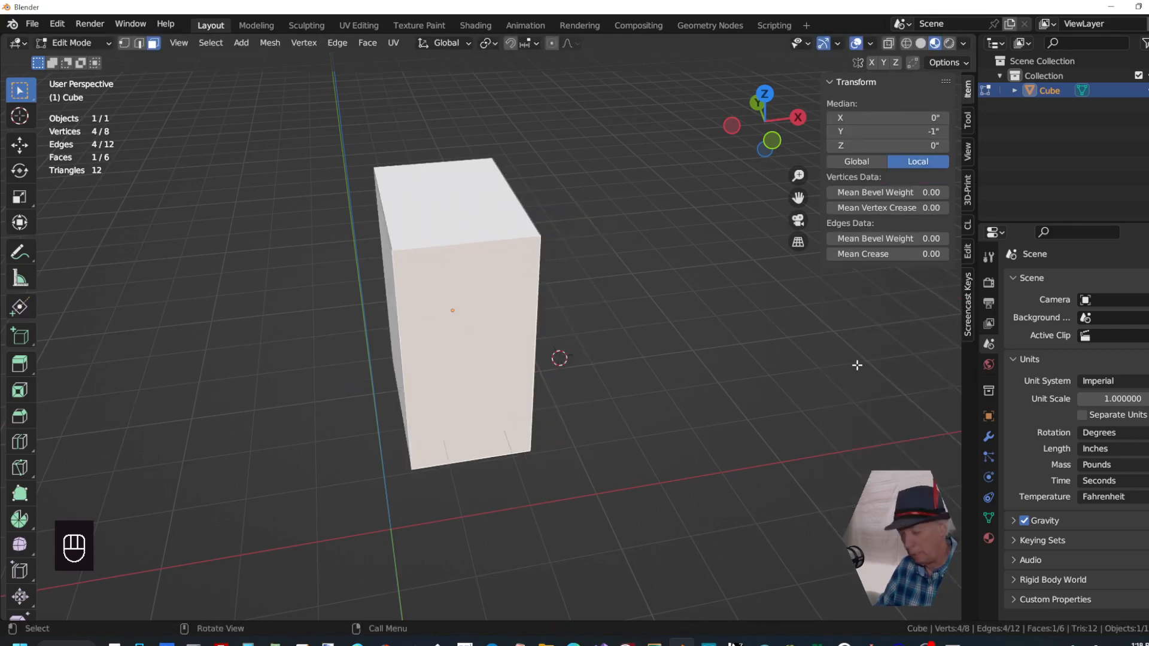
{"action": "key", "text": "n"}
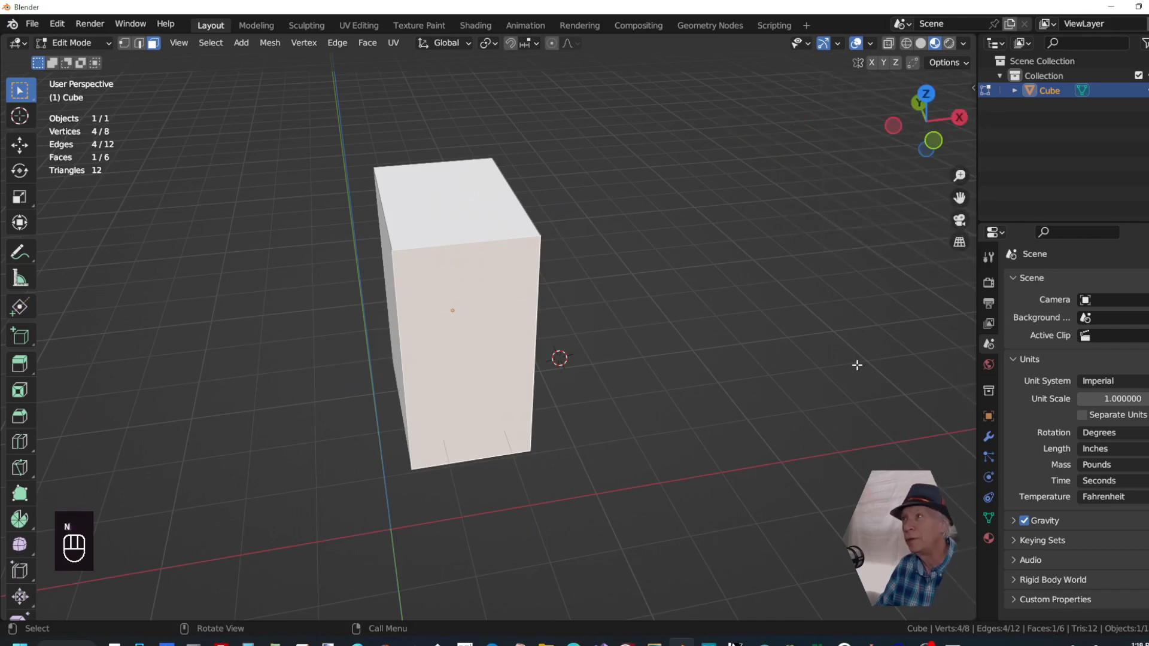
{"action": "key", "text": "n"}
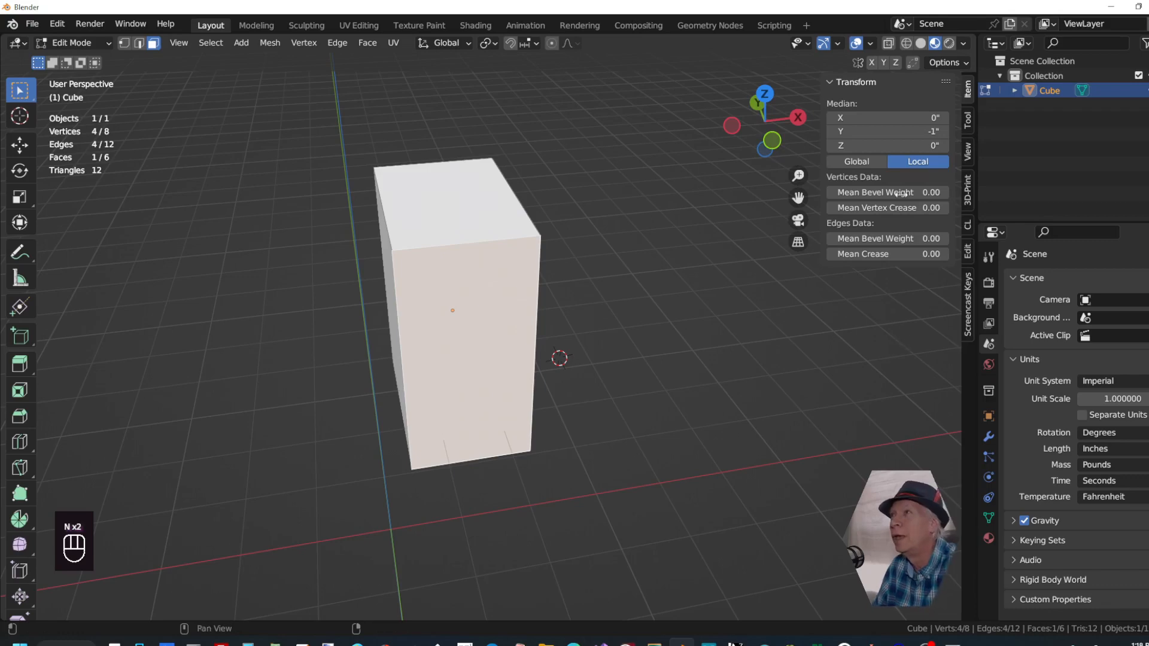
{"action": "left_click", "coordinate": [968, 90]}
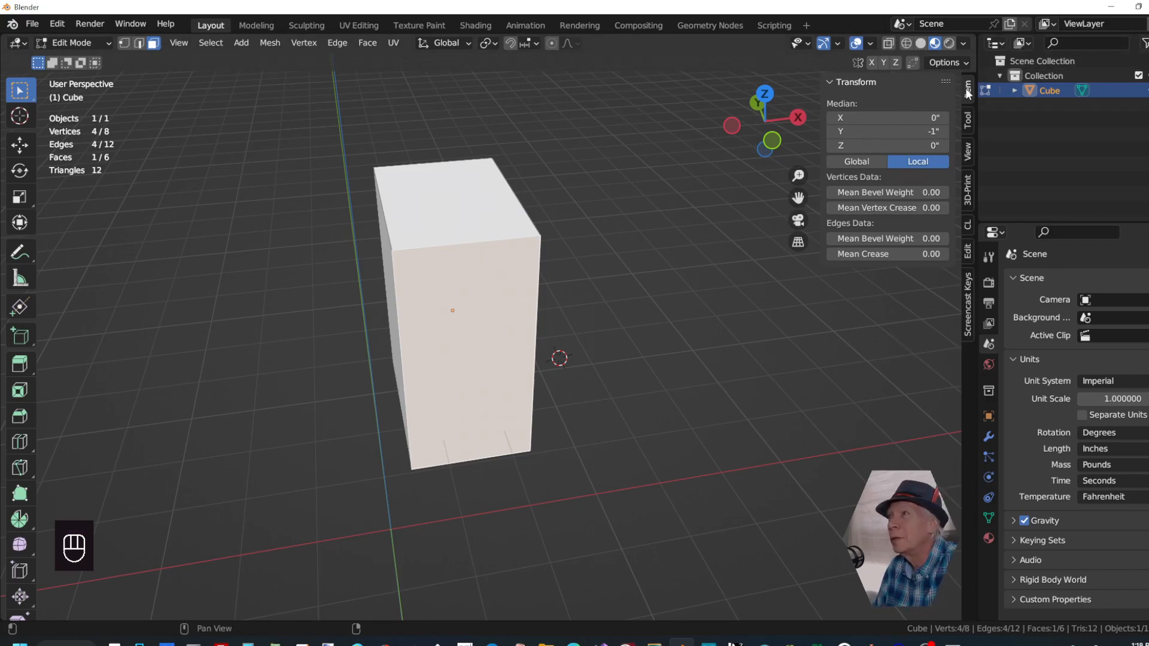
{"action": "left_click", "coordinate": [452, 200]}
{"action": "left_click", "coordinate": [481, 356]}
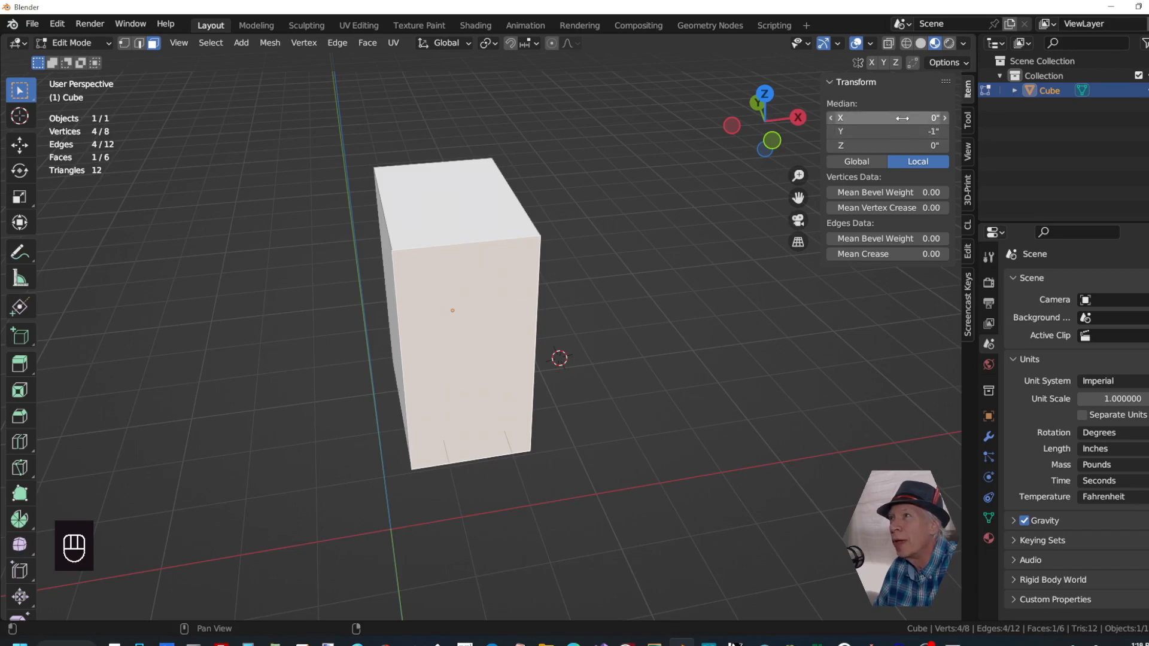
{"action": "mouse_move", "coordinate": [903, 118]}
{"action": "left_mouse_down"}
{"action": "mouse_move", "coordinate": [850, 117]}
{"action": "mouse_move", "coordinate": [933, 118]}
{"action": "mouse_move", "coordinate": [896, 118]}
{"action": "left_mouse_up"}
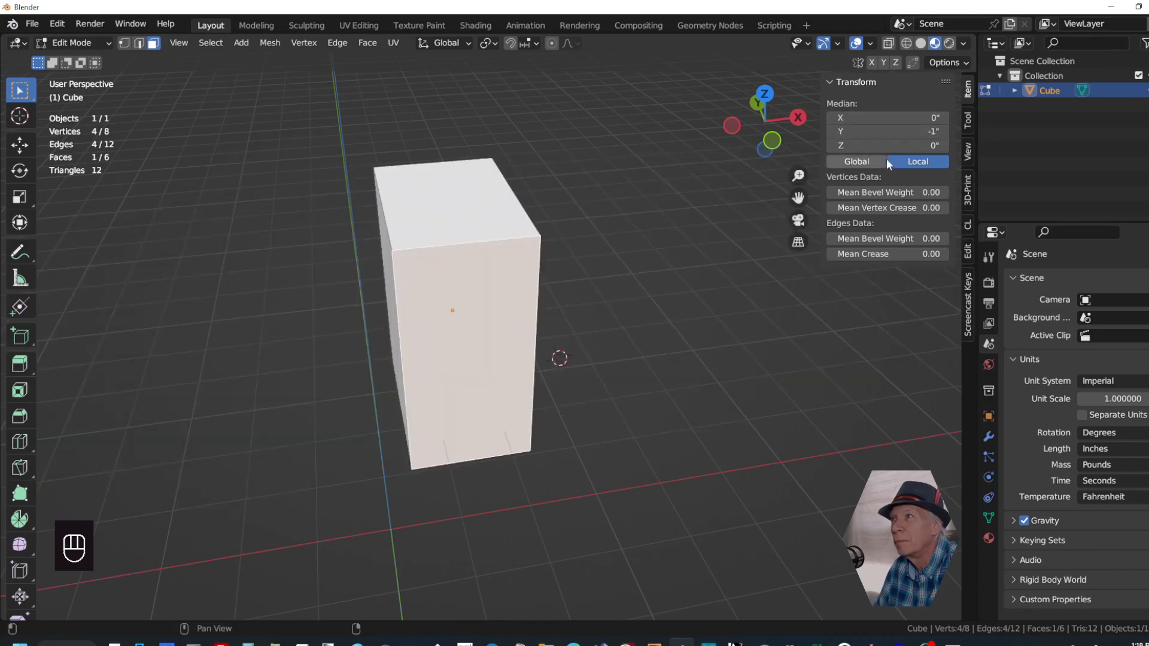
Deselect the face, return to Object Mode and rotate the whole box about 128° around the Z axis
{"action": "left_click", "coordinate": [580, 286]}
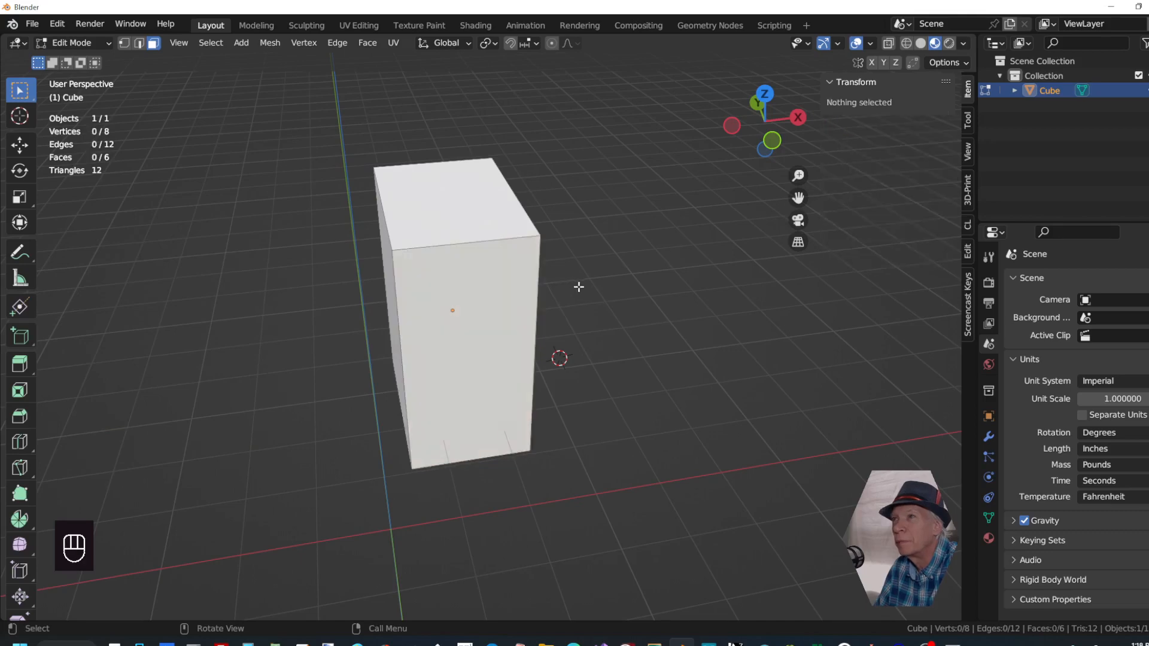
{"action": "key", "text": "Tab"}
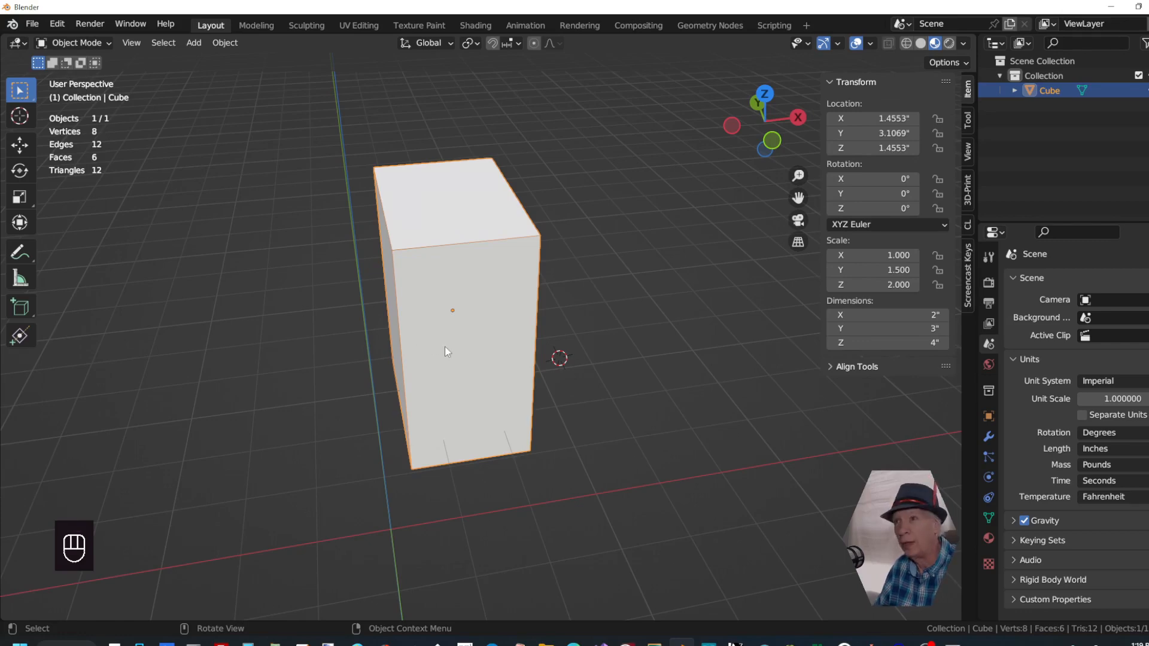
{"action": "key", "text": "r"}
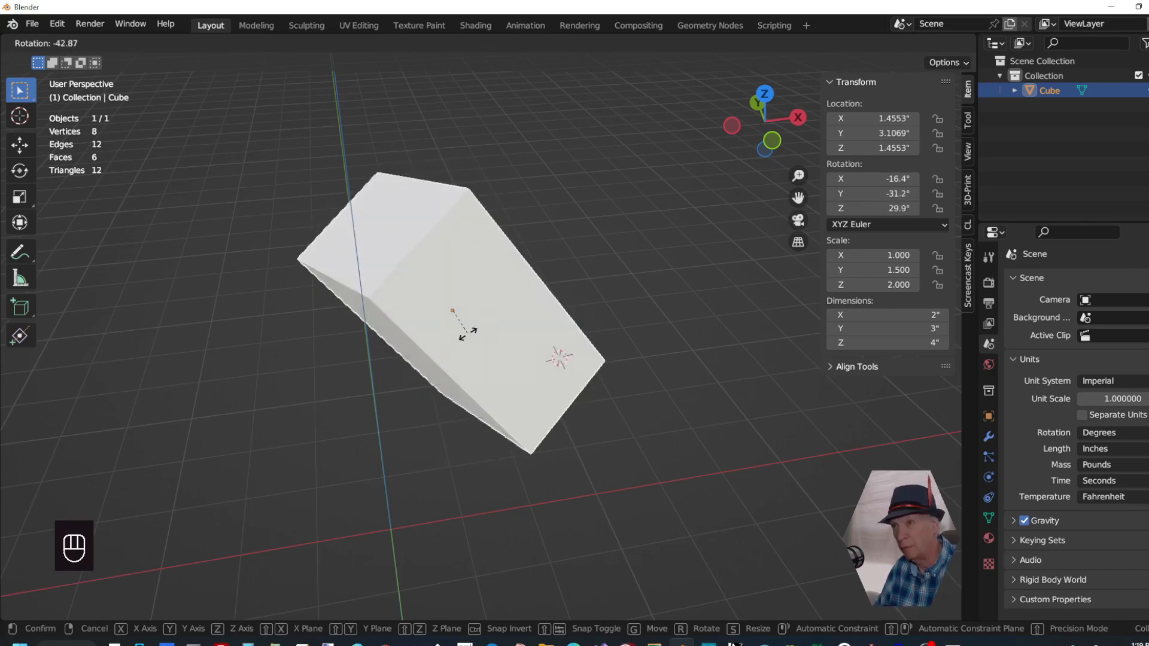
{"action": "key", "text": "z"}
{"action": "left_click", "coordinate": [466, 308]}
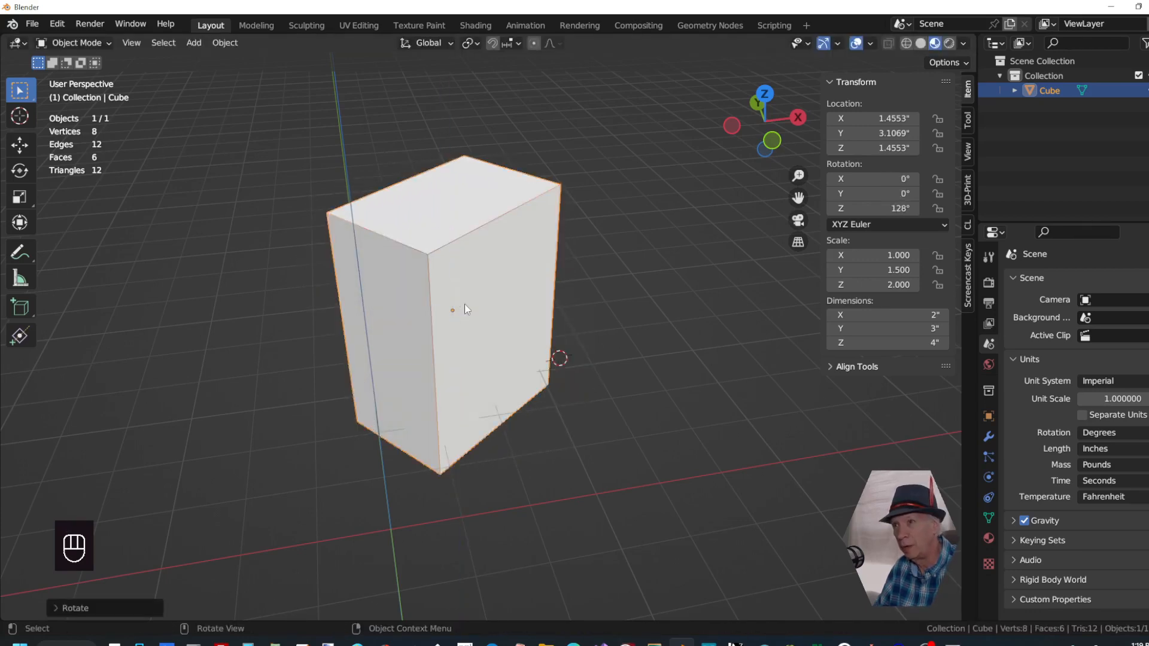
Rotate the whole box out of alignment with the global axes, to about X -64.9°, Y 49.1°, Z 68.1°
{"action": "key", "text": "r"}
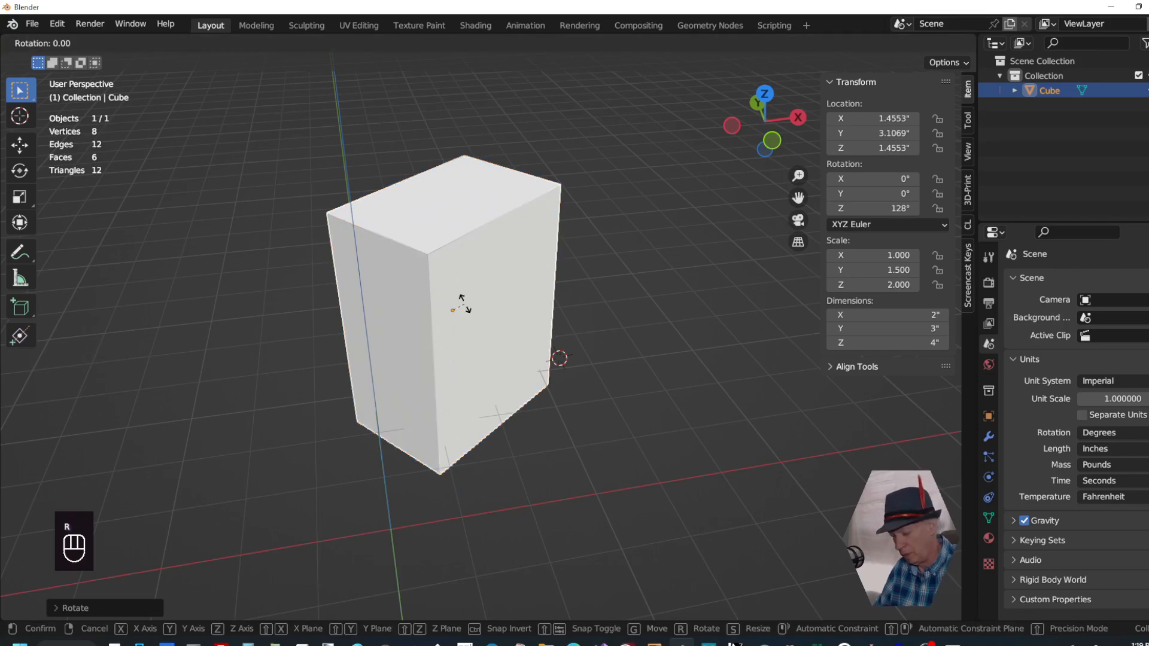
{"action": "key", "text": "x"}
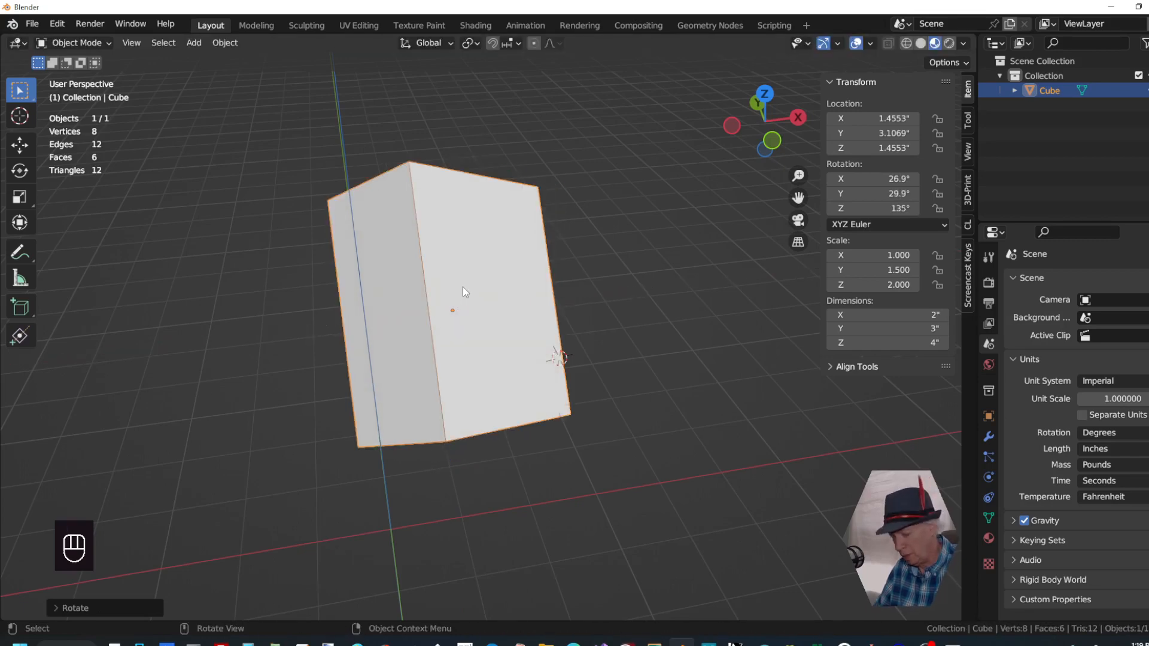
{"action": "key", "text": "r"}
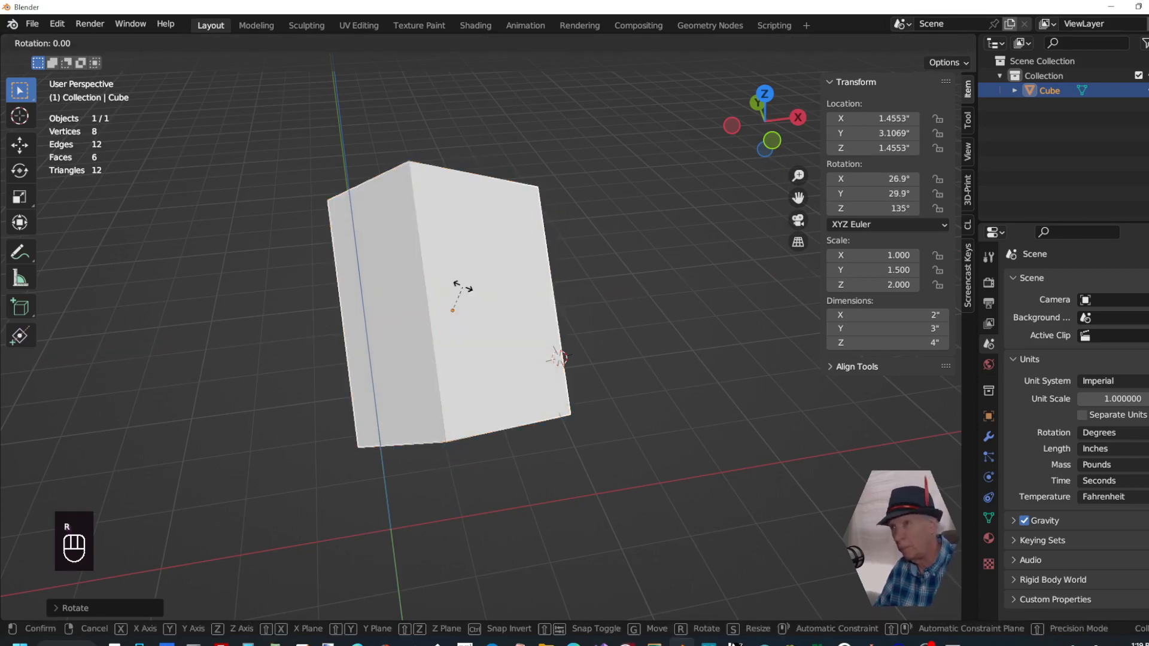
{"action": "left_click", "coordinate": [439, 296]}
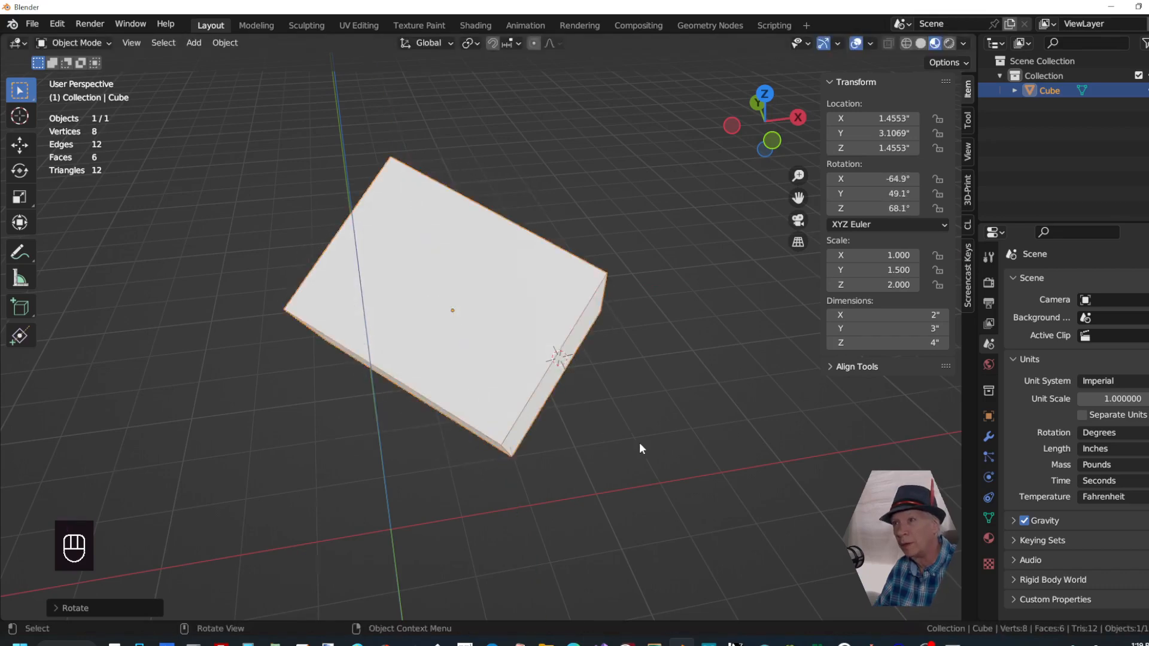
Enter Edit Mode on the tilted box and select its narrow end face beside the 3D cursor
{"action": "scroll", "coordinate": [639, 443], "scroll_direction": "down", "scroll_amount": 3}
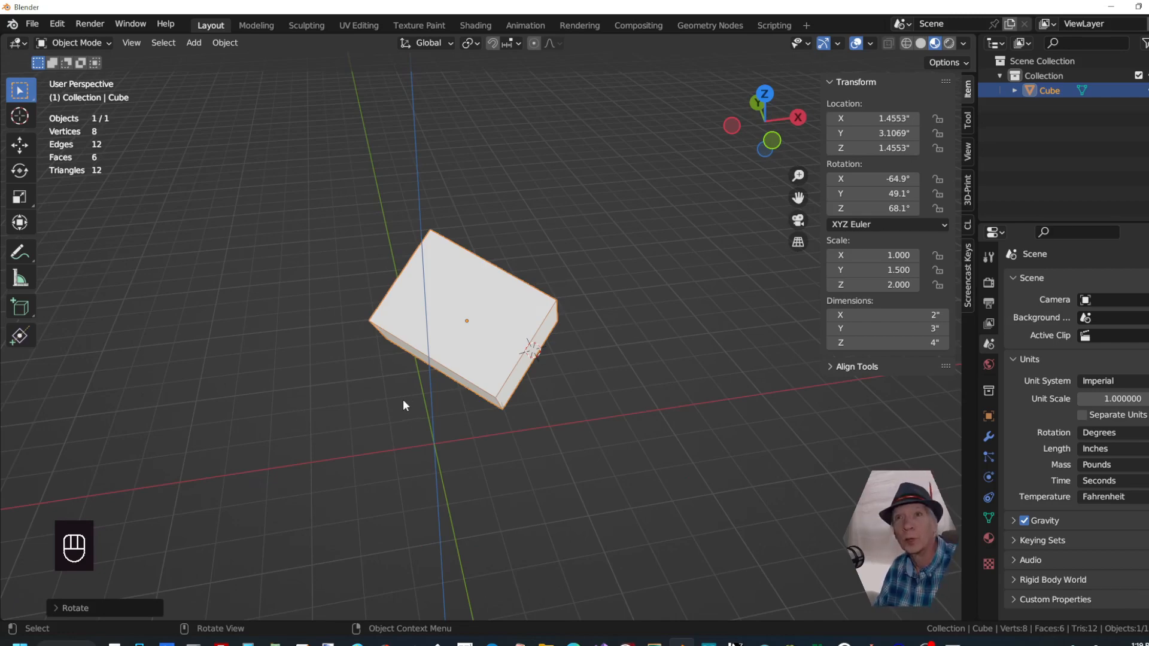
{"action": "key", "text": "Tab"}
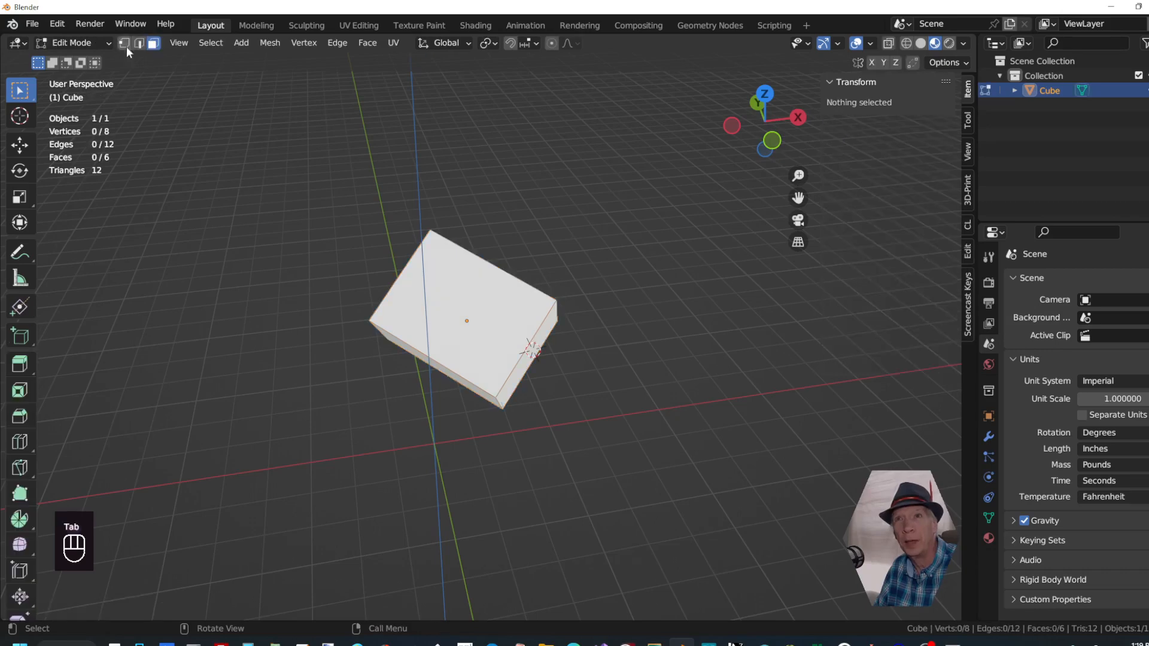
{"action": "left_click", "coordinate": [521, 370]}
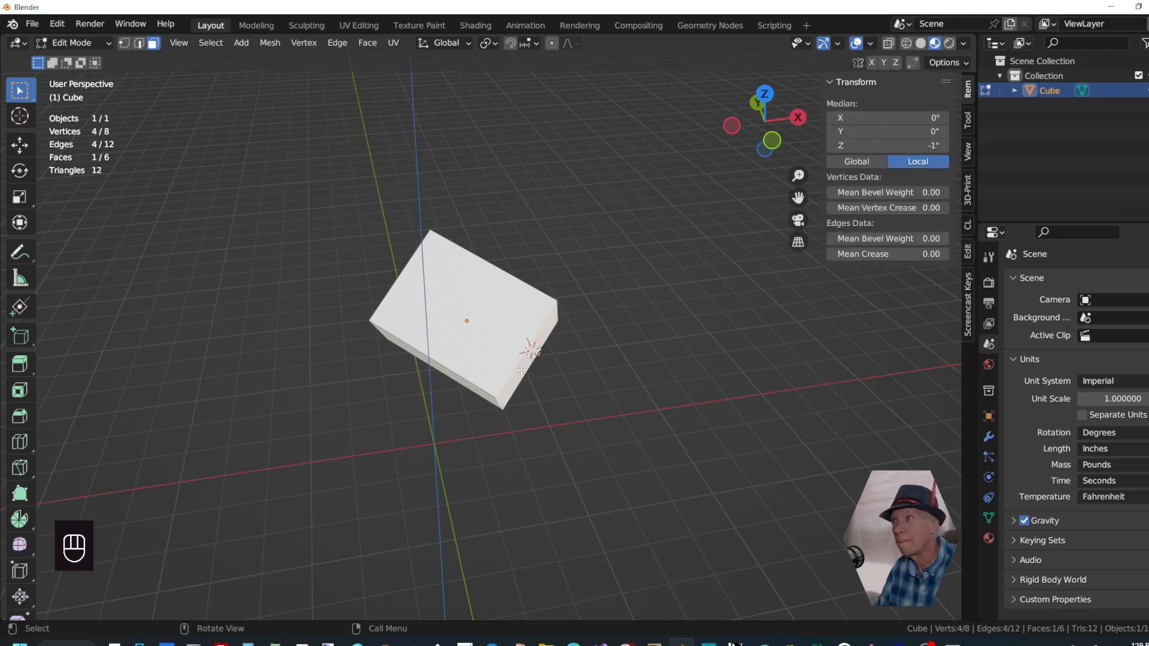
Try moving the end face freely and along the global and local X, Y and Z axes, then cancel the move
{"action": "key", "text": "g"}
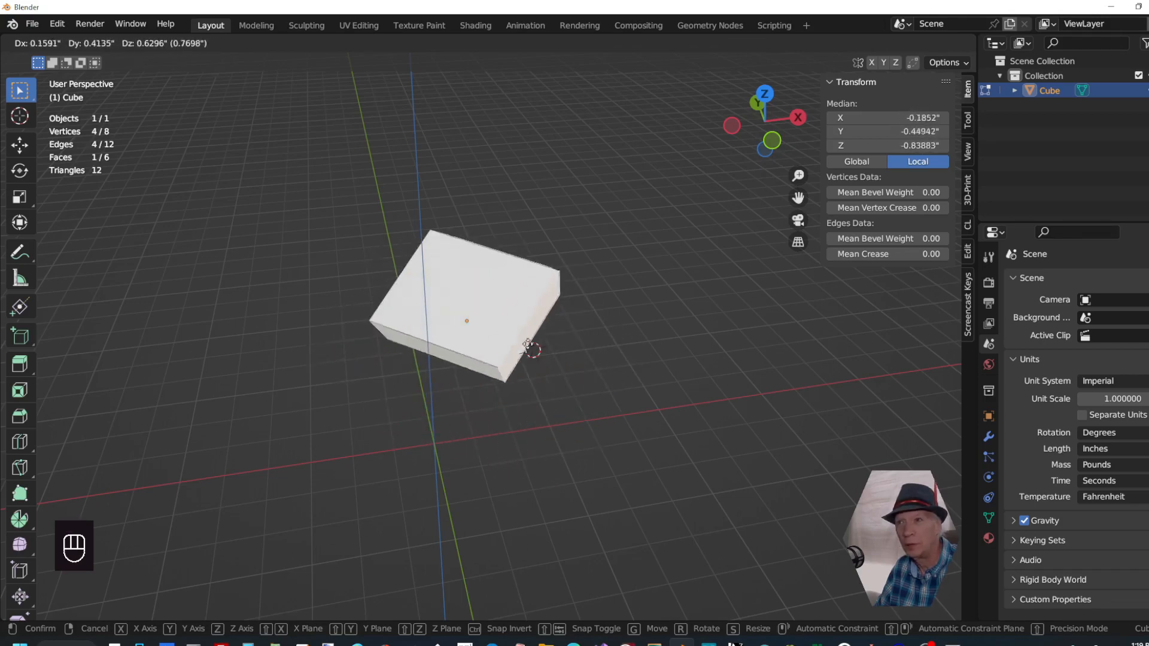
{"action": "key", "text": "x"}
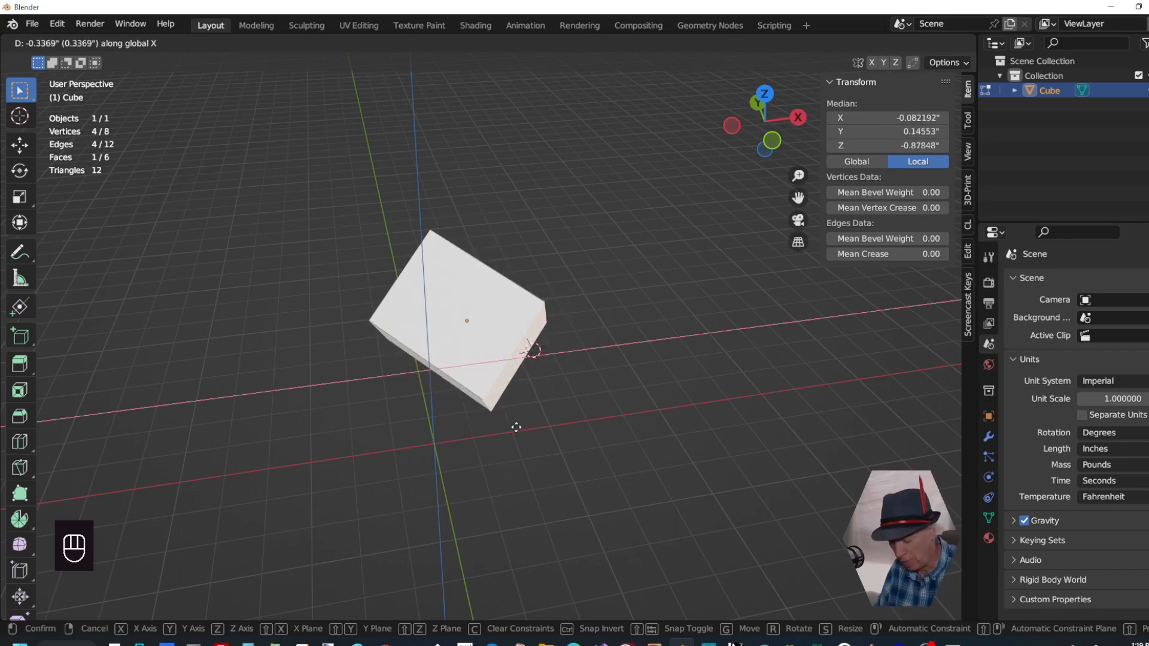
{"action": "key", "text": "x"}
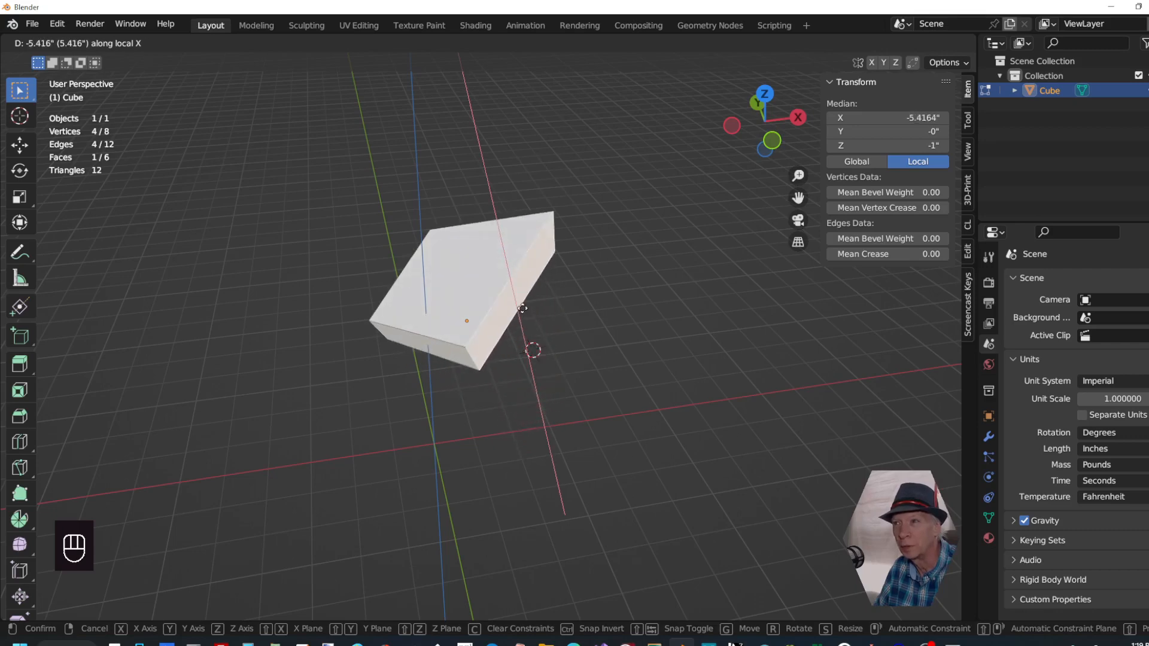
{"action": "key", "text": "x"}
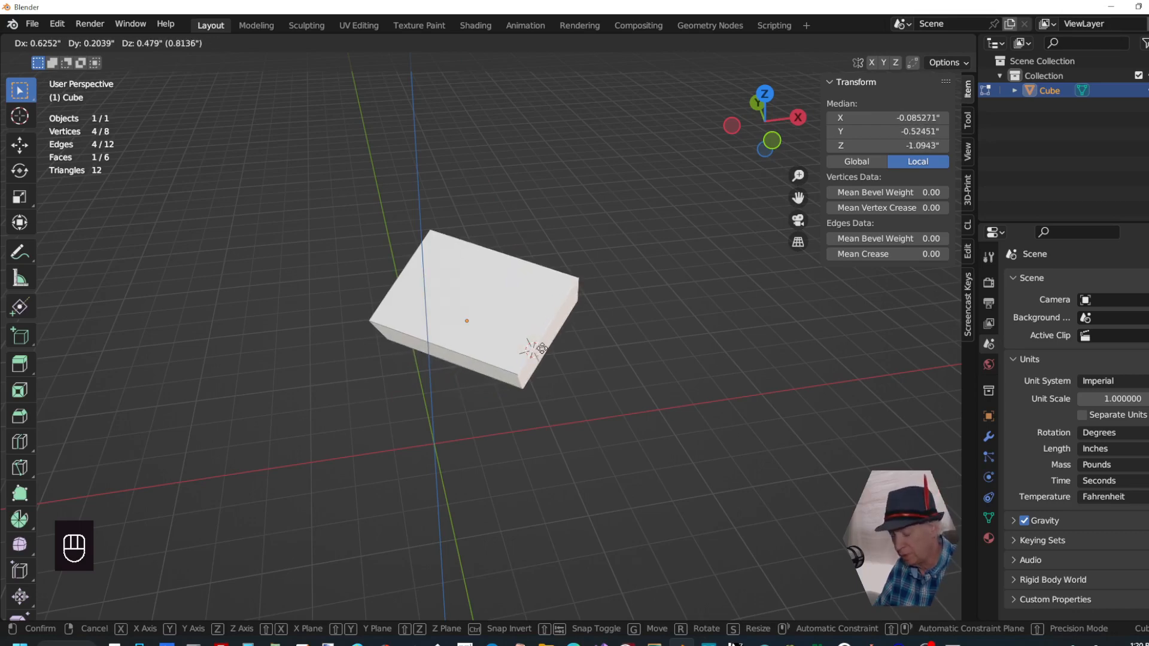
{"action": "key", "text": "y"}
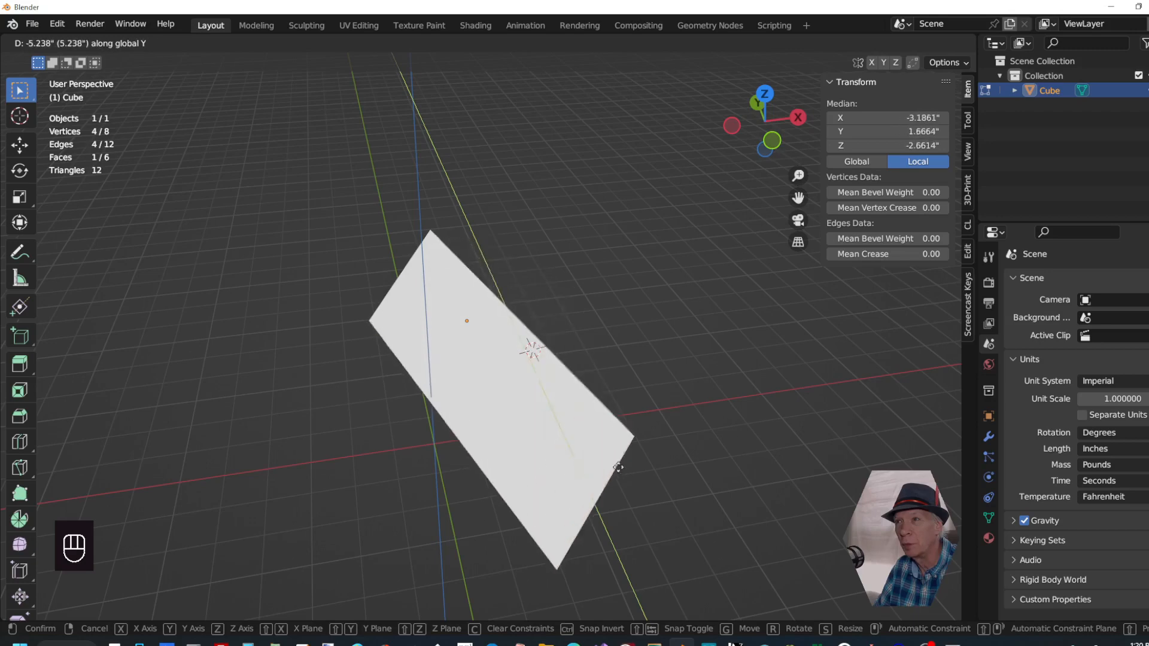
{"action": "key", "text": "y"}
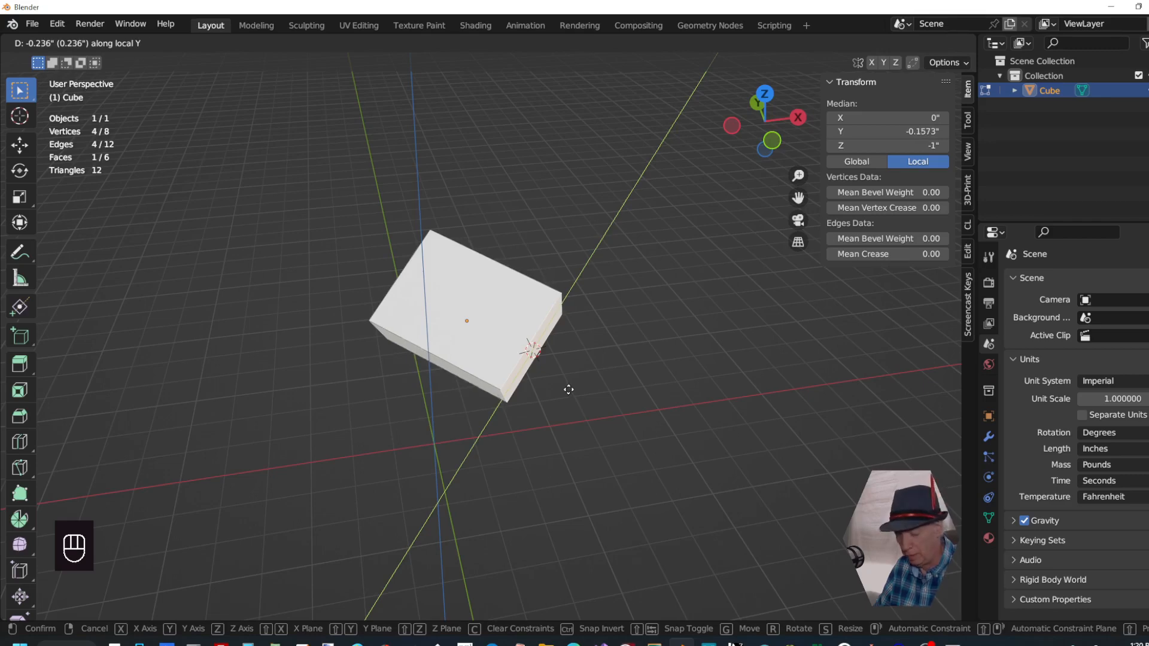
{"action": "key", "text": "z"}
{"action": "key", "text": "z"}
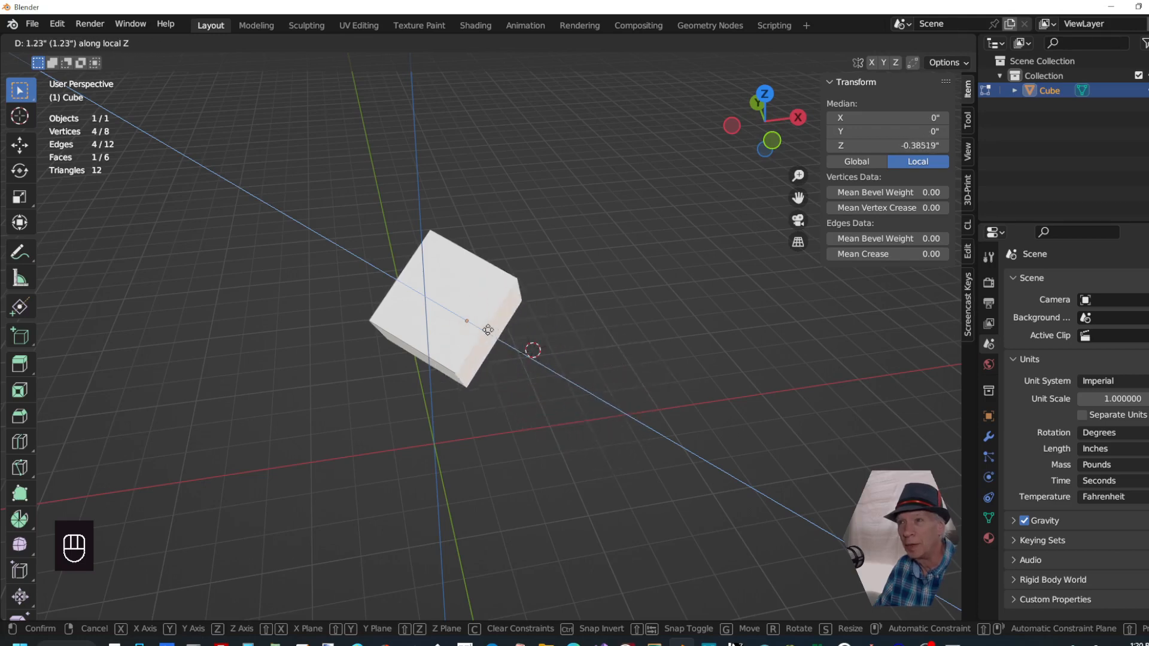
{"action": "key", "text": "z"}
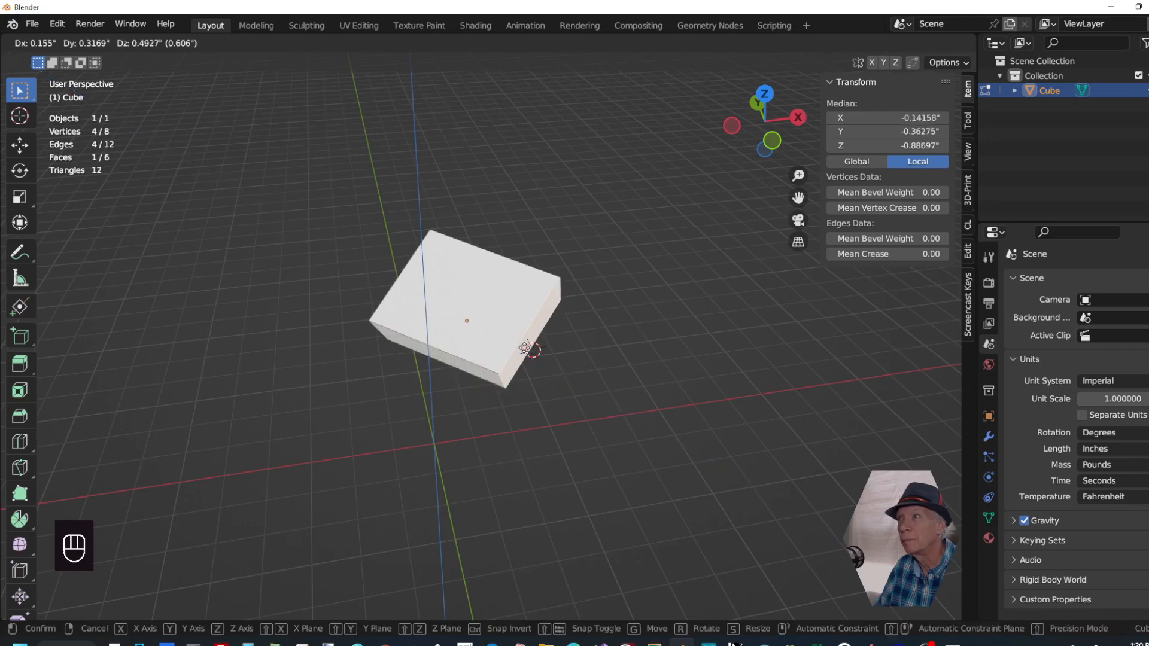
{"action": "key", "text": "z"}
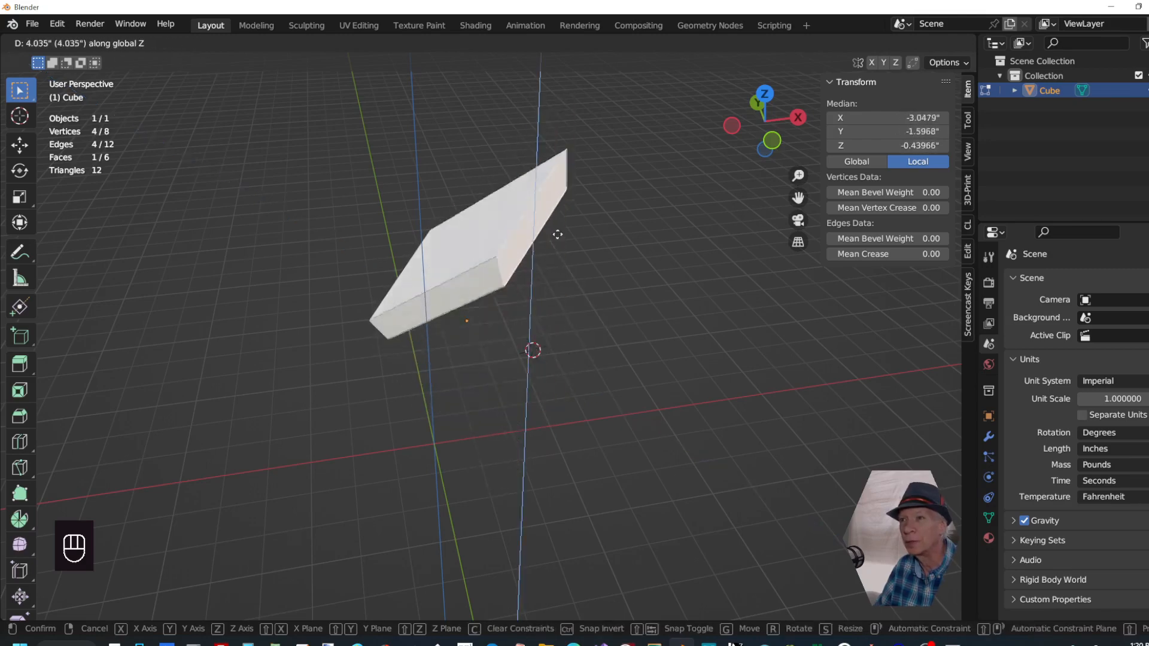
{"action": "right_click", "coordinate": [565, 379]}
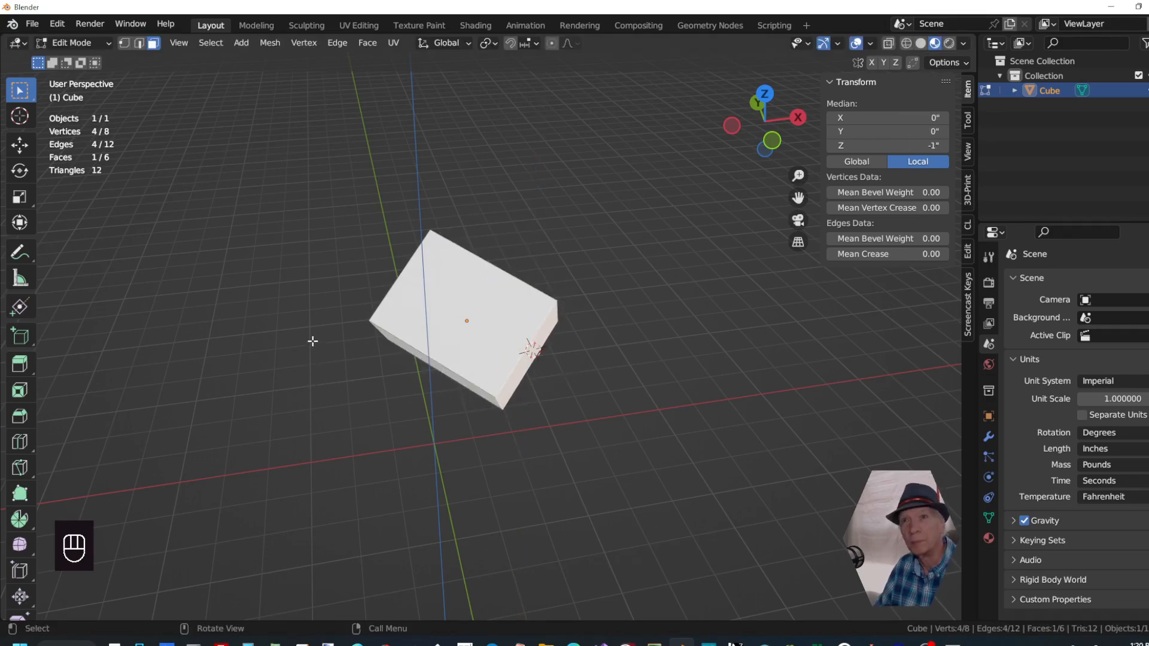
{"action": "key", "text": "g"}
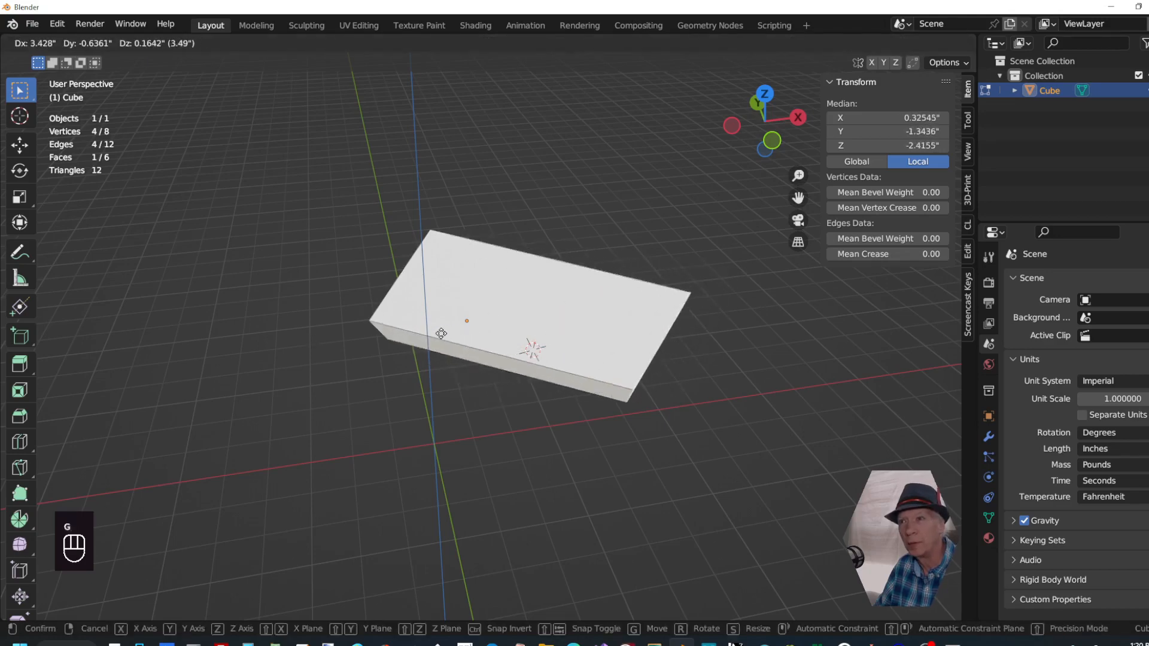
{"action": "right_click", "coordinate": [441, 333]}
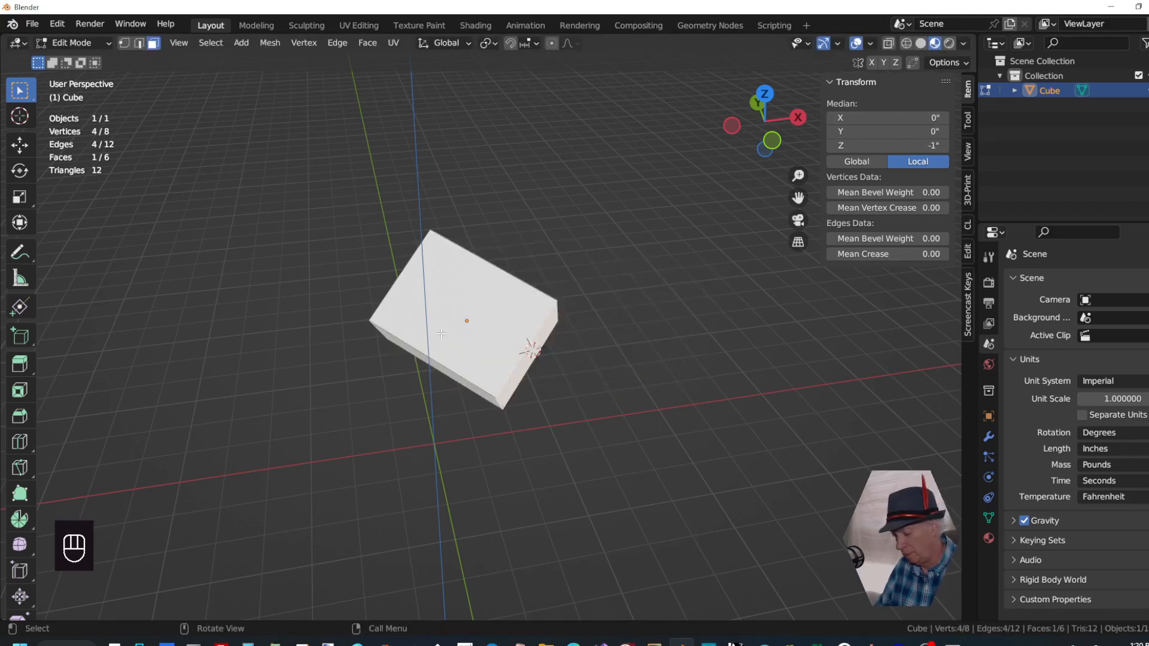
Try rotating the end face around the global and local X and Y axes and global Z, then rotate it about -81° around local Z
{"action": "key", "text": "r"}
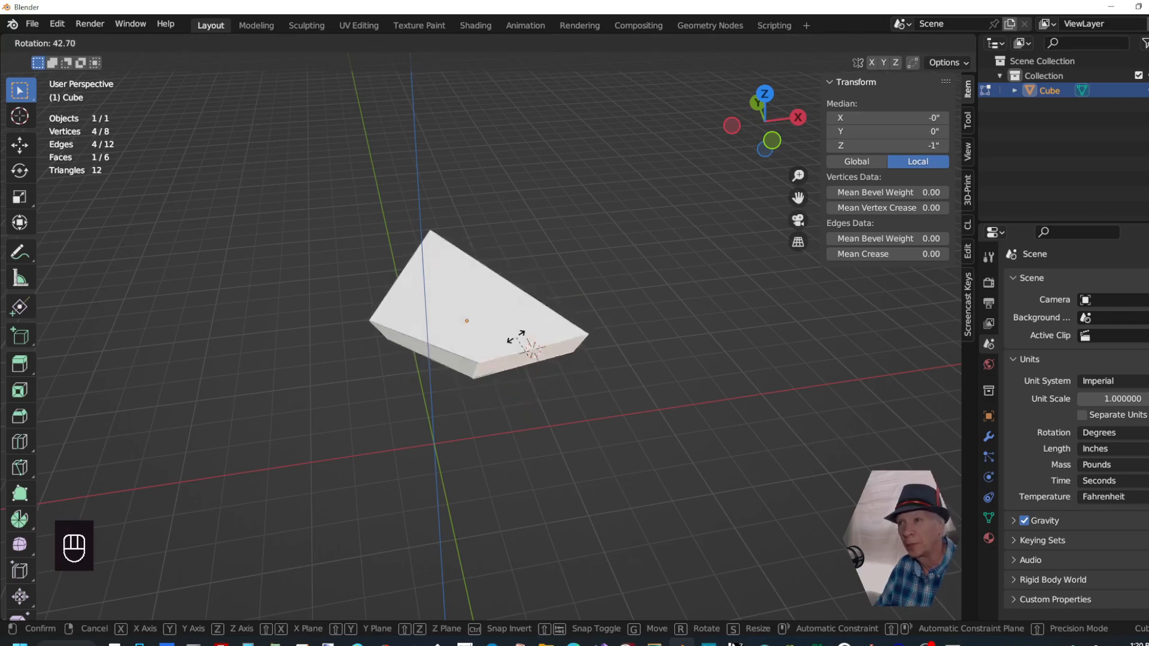
{"action": "key", "text": "x"}
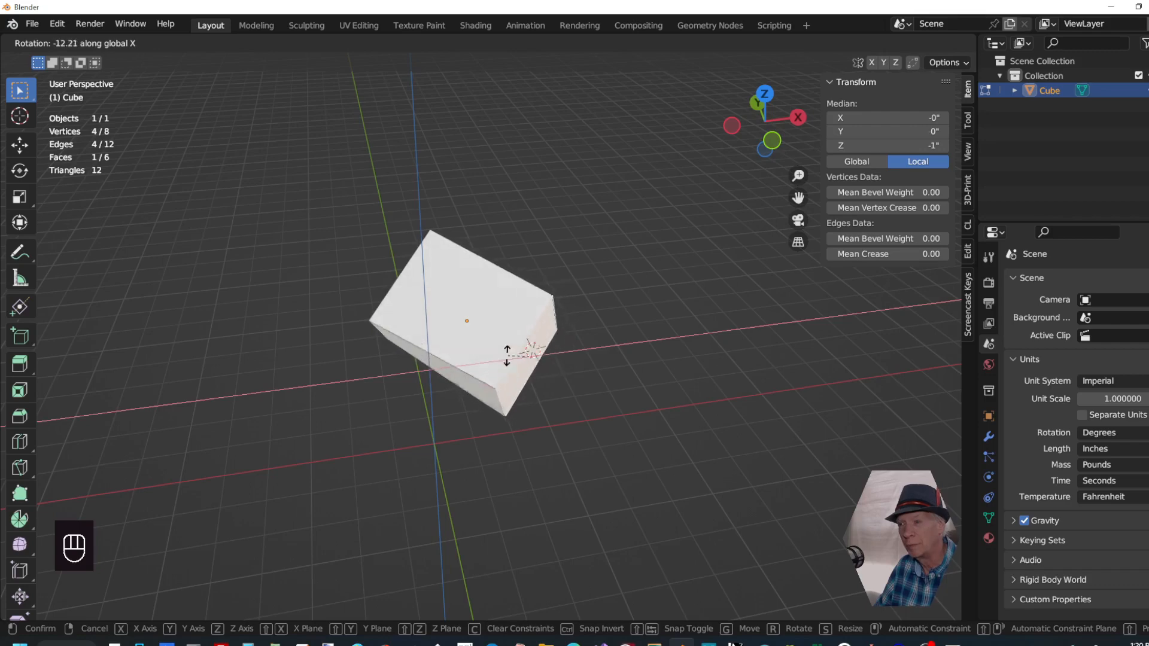
{"action": "key", "text": "x"}
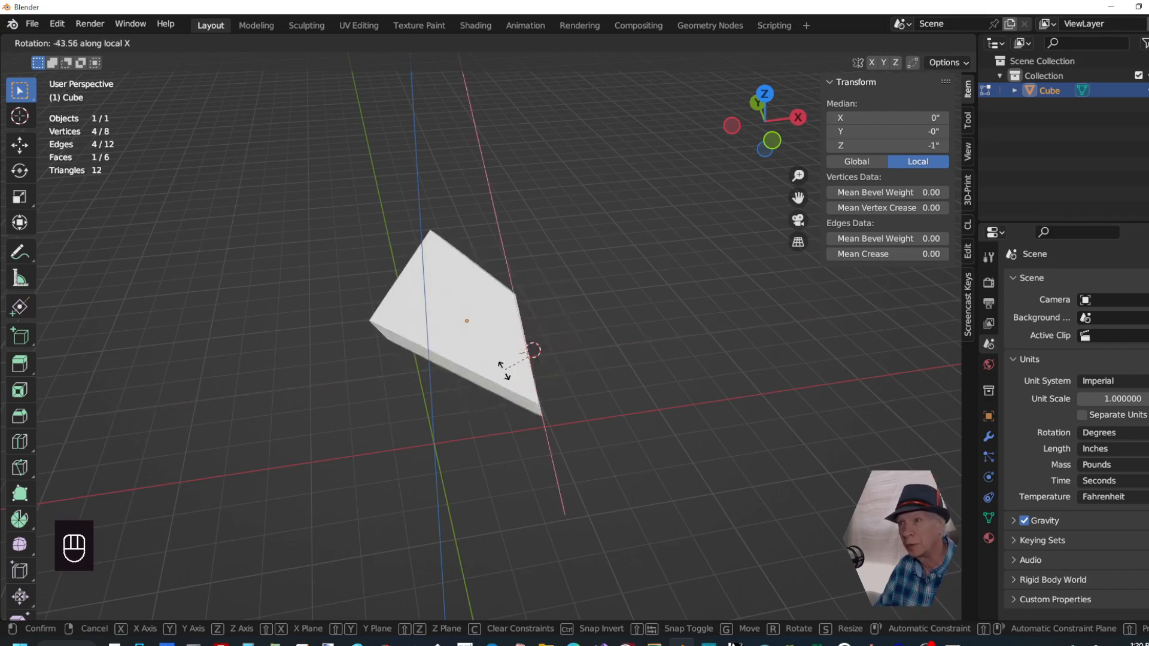
{"action": "key", "text": "y"}
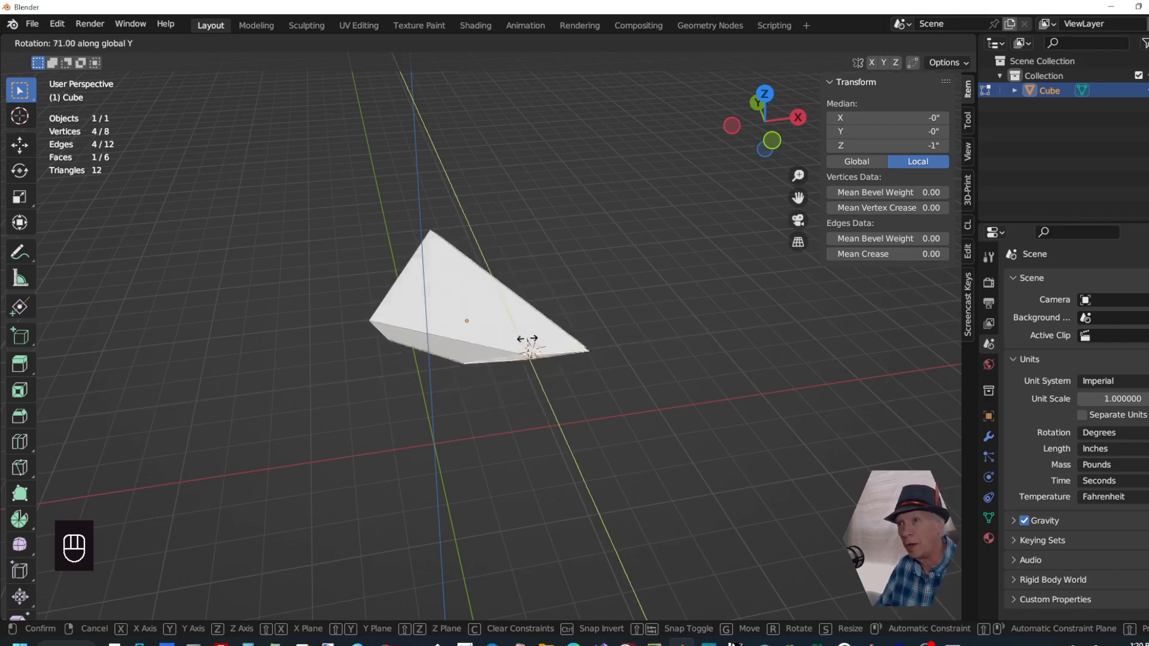
{"action": "key", "text": "y"}
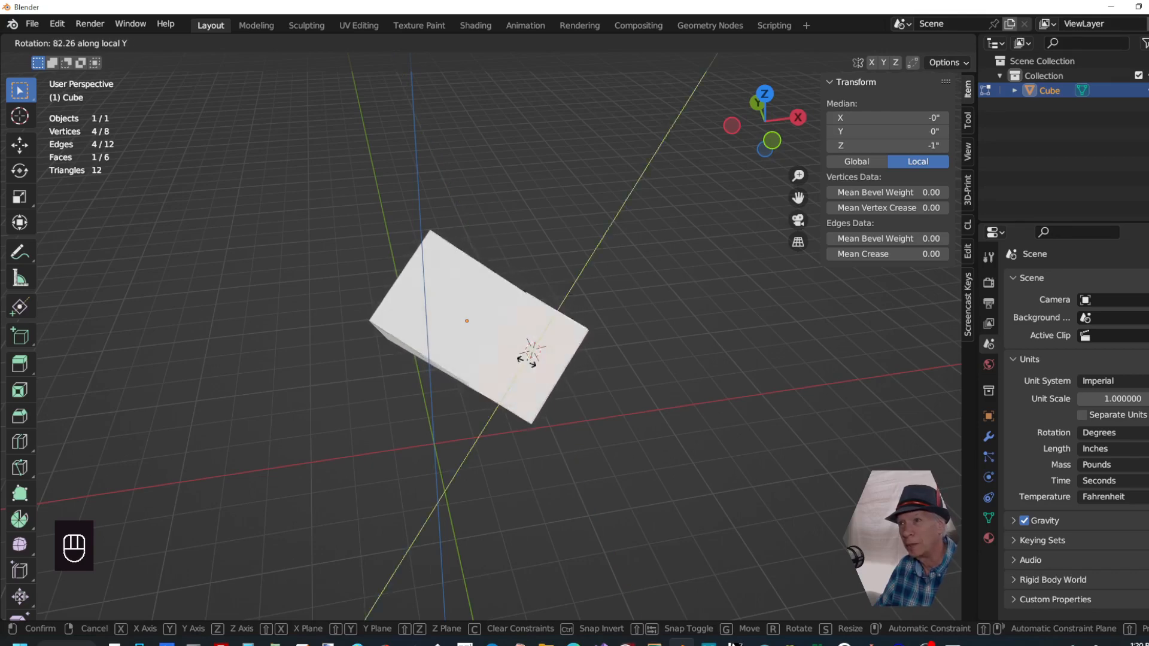
{"action": "key", "text": "z"}
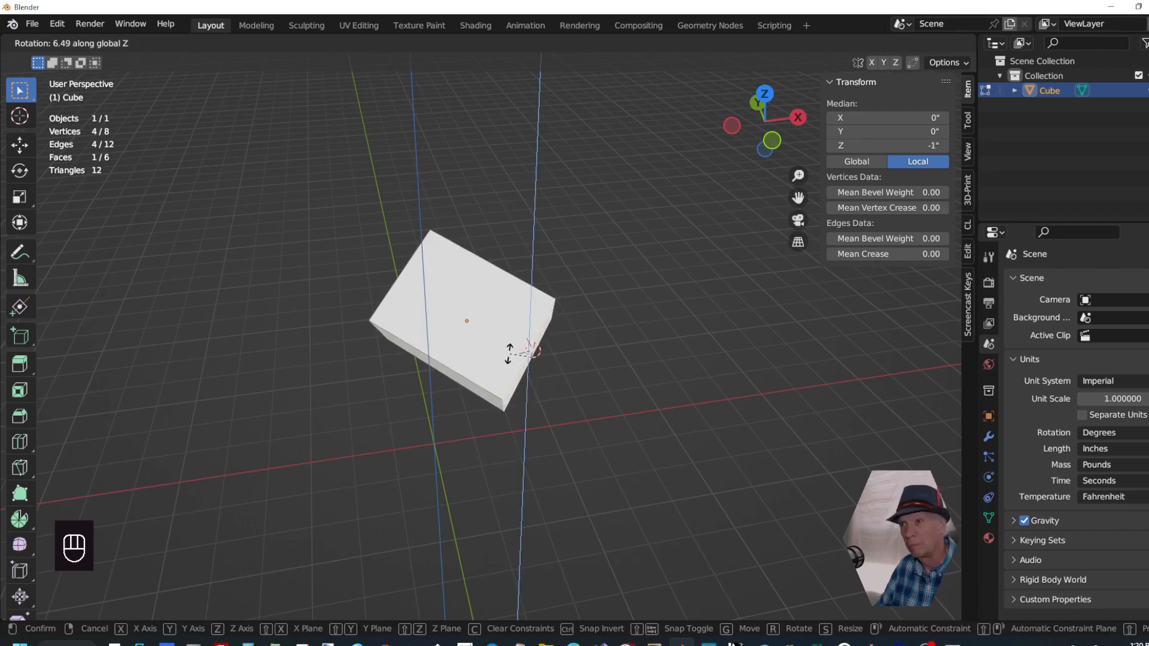
{"action": "key", "text": "z"}
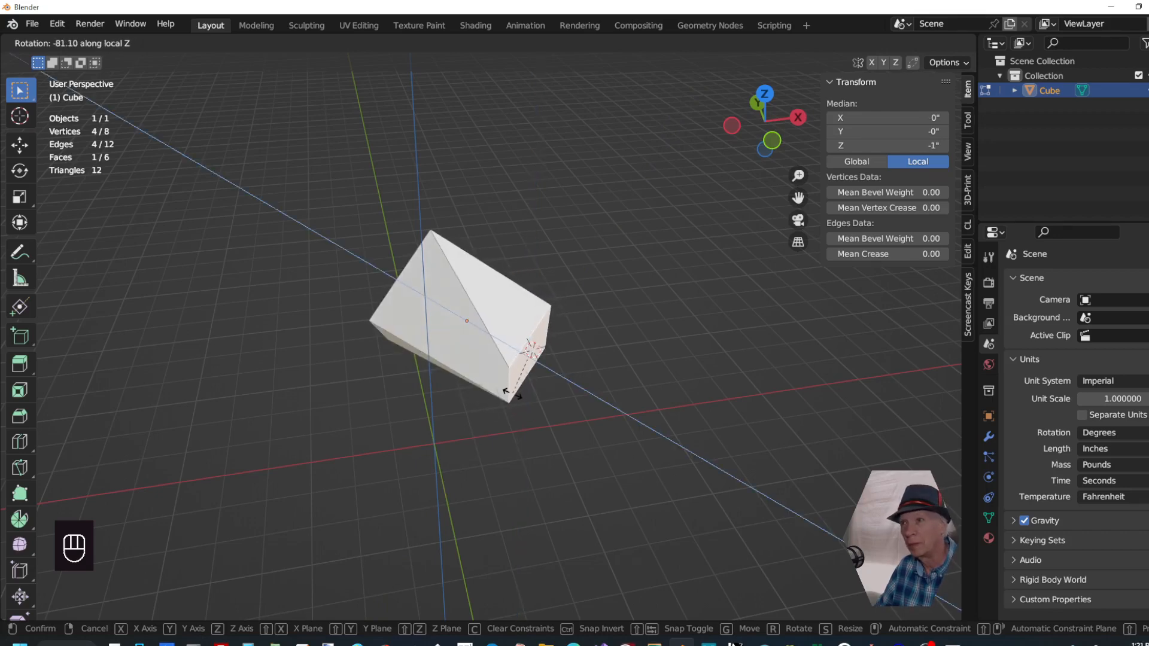
{"action": "left_click", "coordinate": [513, 394]}
Examine the twisted box from a lower angle and close up
{"action": "scroll", "coordinate": [609, 386], "scroll_direction": "down", "scroll_amount": 2}
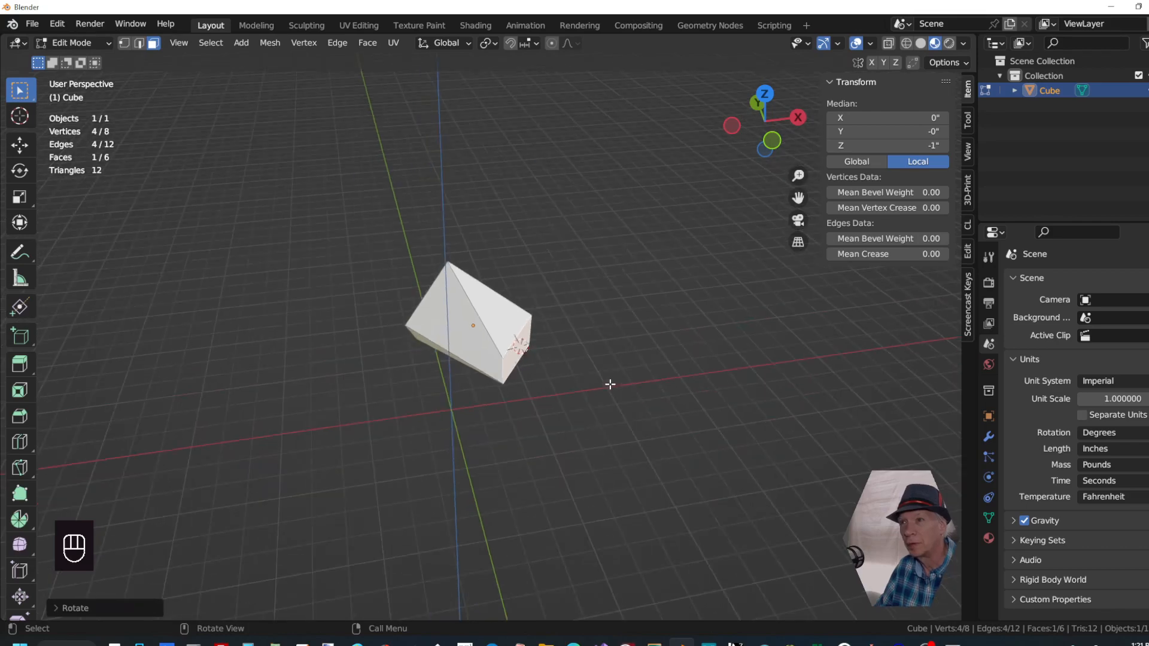
{"action": "scroll", "coordinate": [581, 378], "scroll_direction": "up", "scroll_amount": 2}
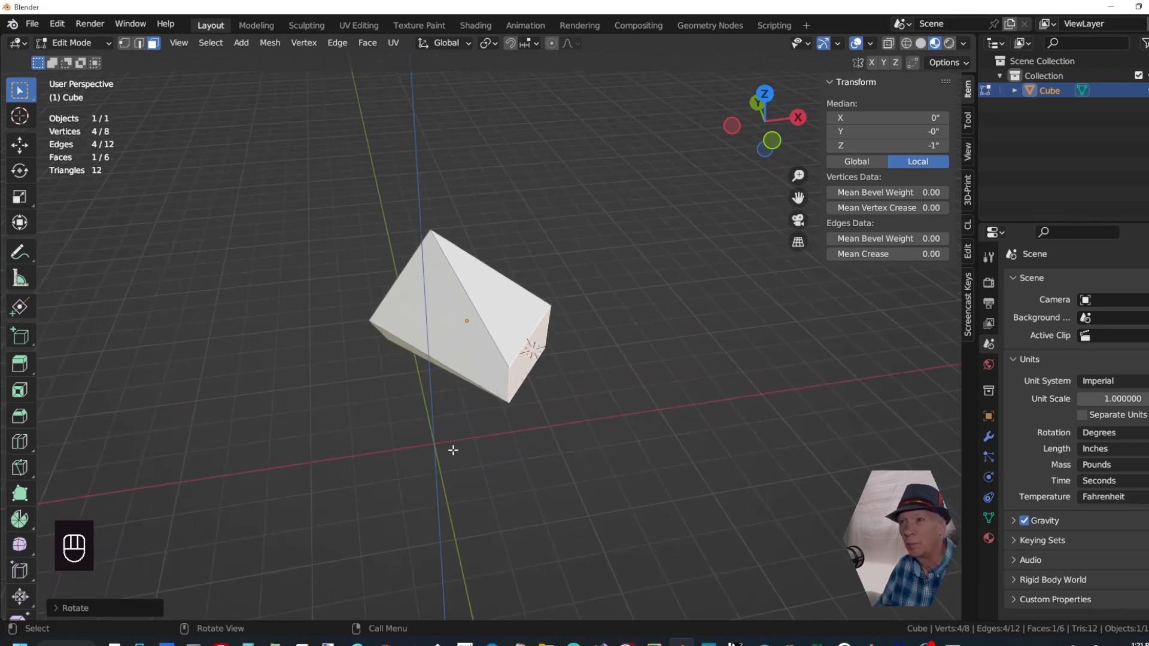
{"action": "middle_click_drag", "start_coordinate": [399, 418], "coordinate": [374, 391]}
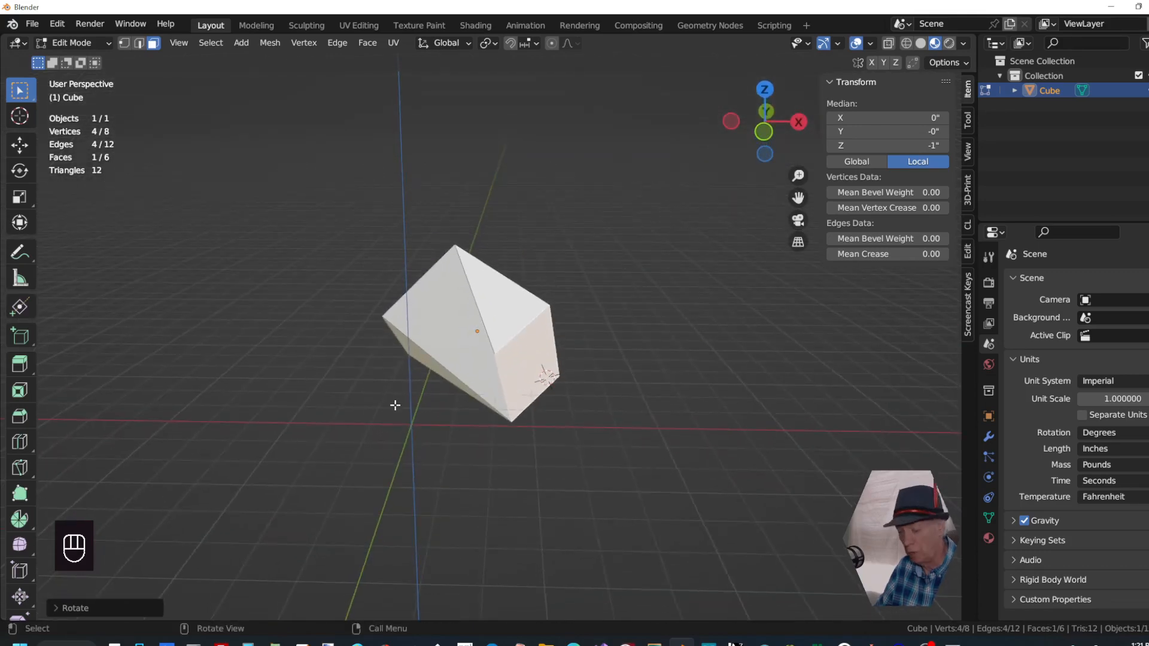
{"action": "mouse_move", "coordinate": [411, 412]}
{"action": "left_mouse_down", "text": "shift"}
{"action": "mouse_move", "coordinate": [428, 397]}
{"action": "mouse_move", "coordinate": [418, 413]}
{"action": "left_mouse_up", "text": "shift"}
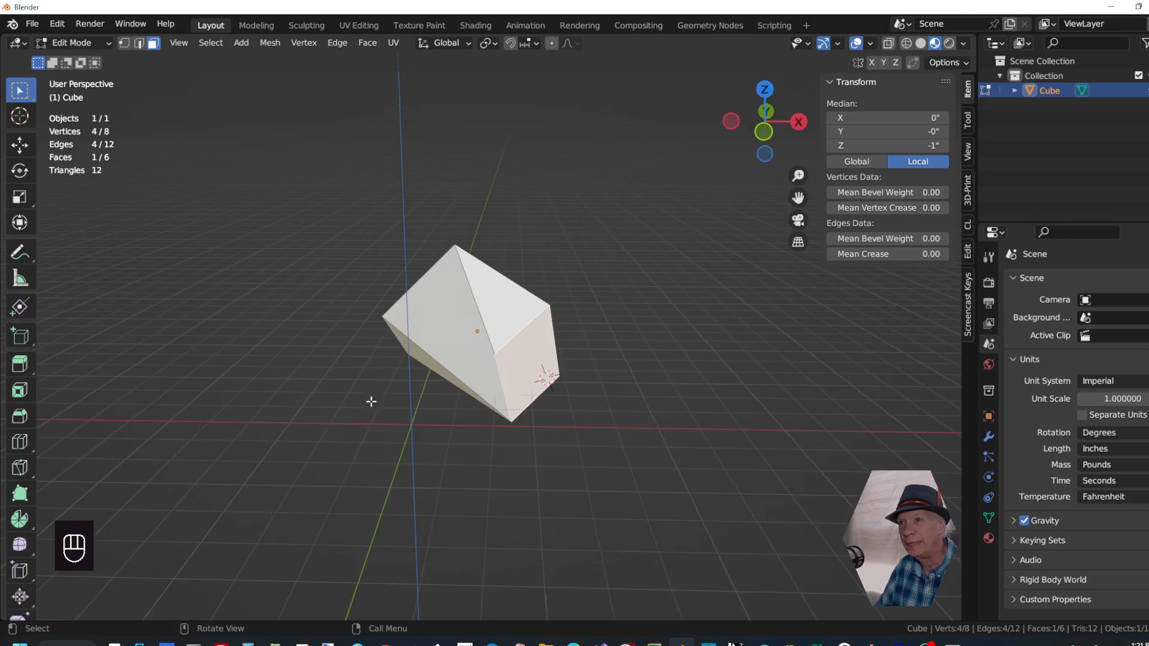
{"action": "middle_click_drag", "start_coordinate": [369, 401], "coordinate": [439, 363], "text": "shift"}
{"action": "scroll", "coordinate": [447, 341], "scroll_direction": "up", "scroll_amount": 2}
{"action": "scroll", "coordinate": [444, 360], "scroll_direction": "up", "scroll_amount": 1}
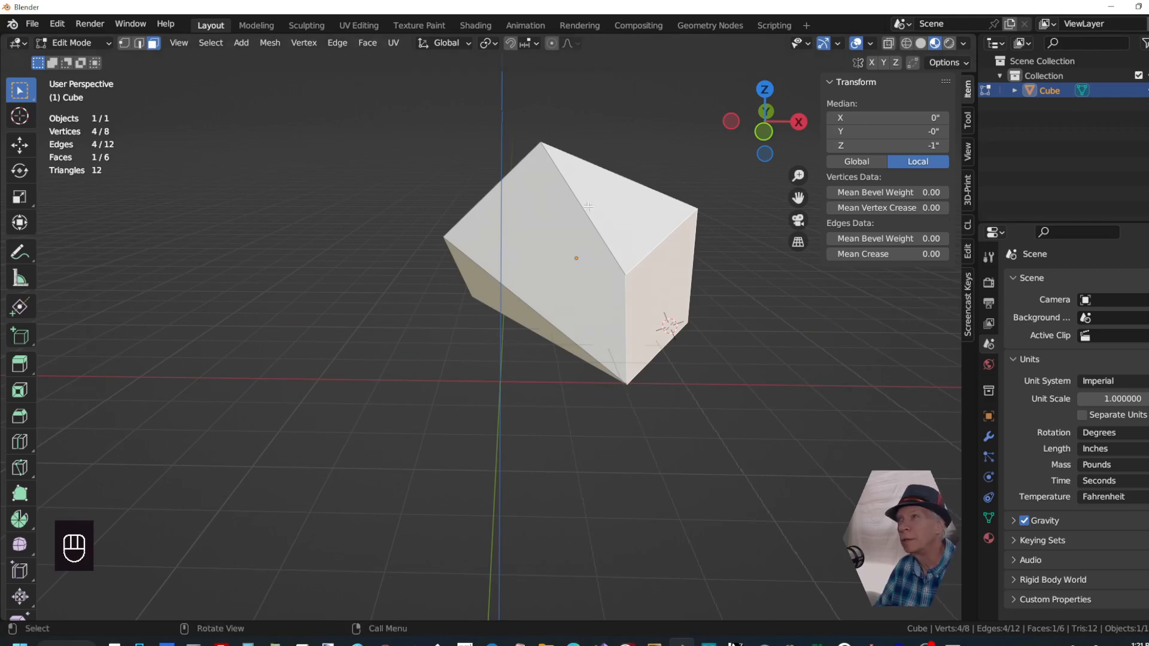
Open the add-ons section of the preferences and search it for "sto"
{"action": "left_click", "coordinate": [57, 24]}
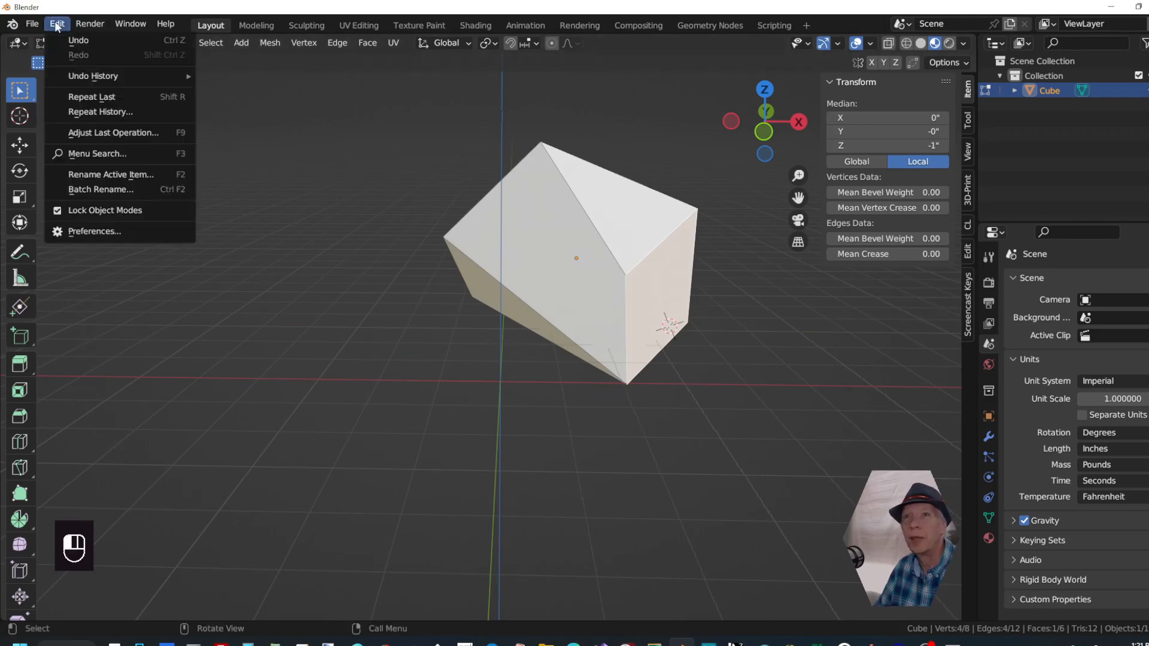
{"action": "left_click", "coordinate": [101, 232]}
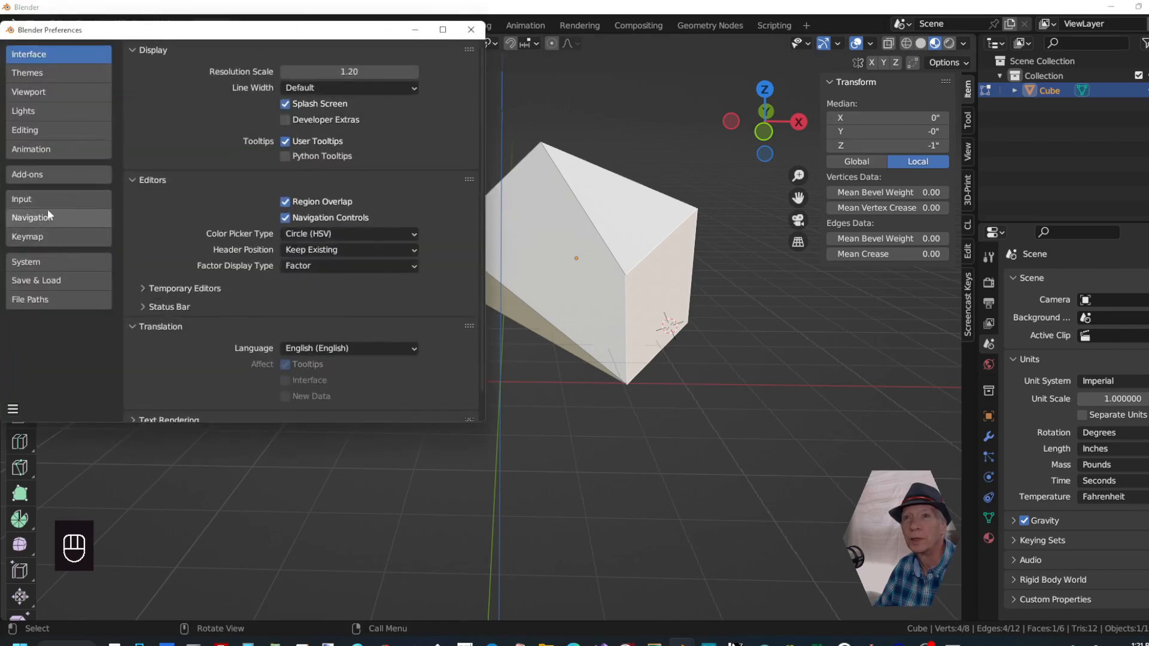
{"action": "left_click", "coordinate": [56, 175]}
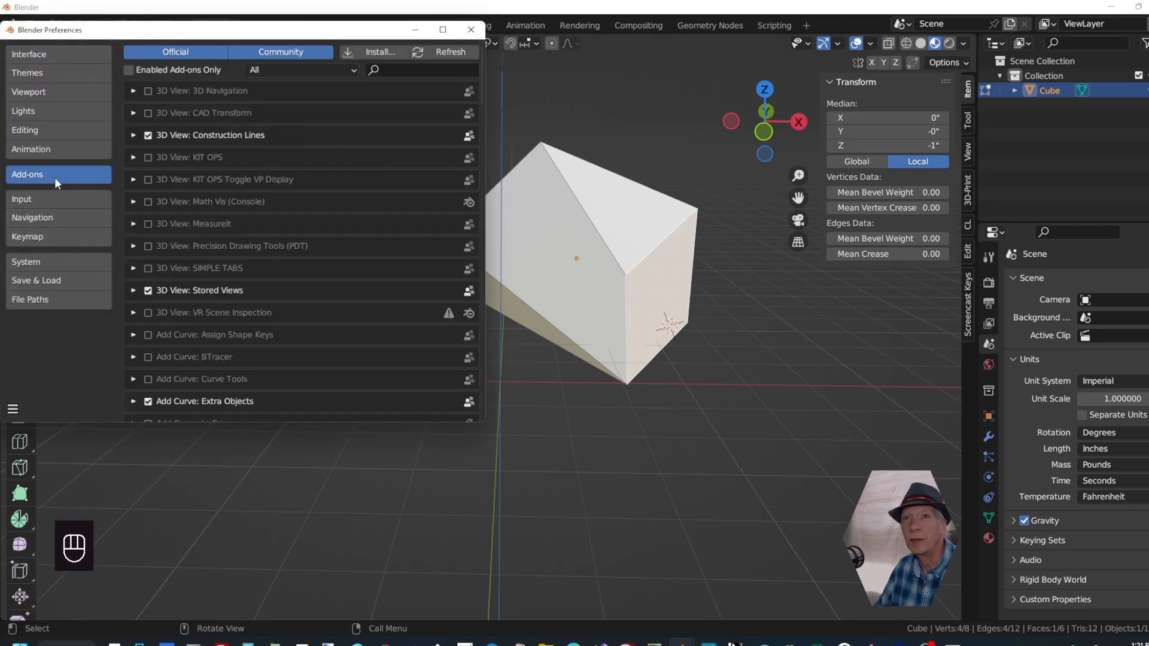
{"action": "left_click", "coordinate": [384, 68]}
{"action": "type", "text": "sto"}
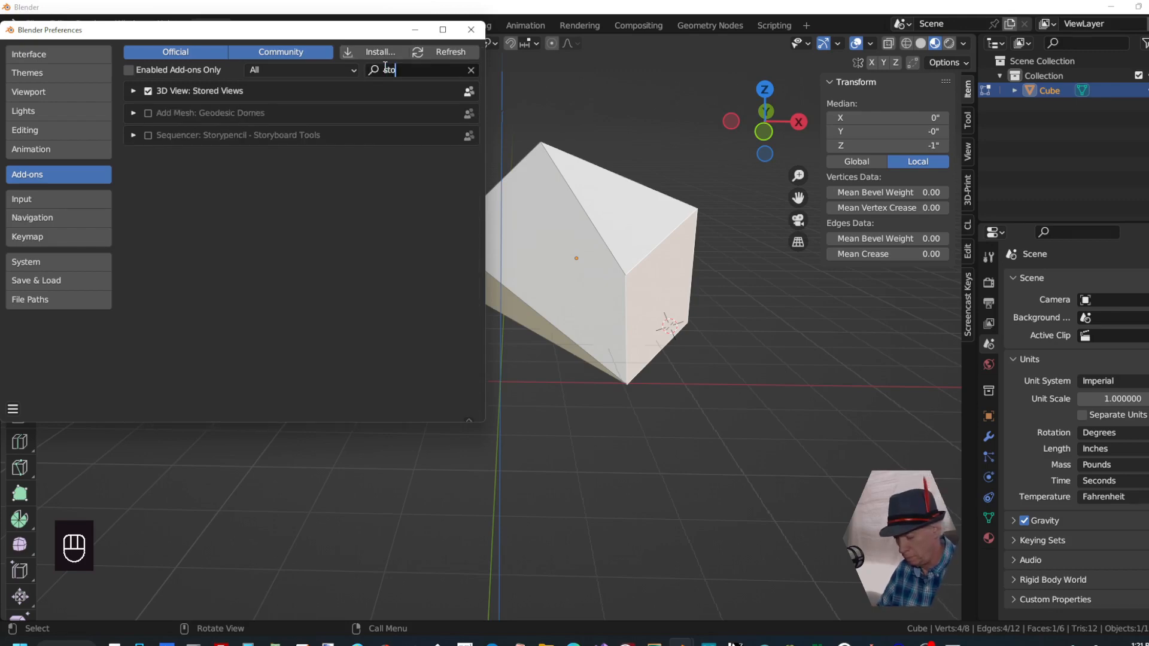
Narrow the add-on search to "store" and expand the details of the 3D View: Stored Views add-on
{"action": "type", "text": "re"}
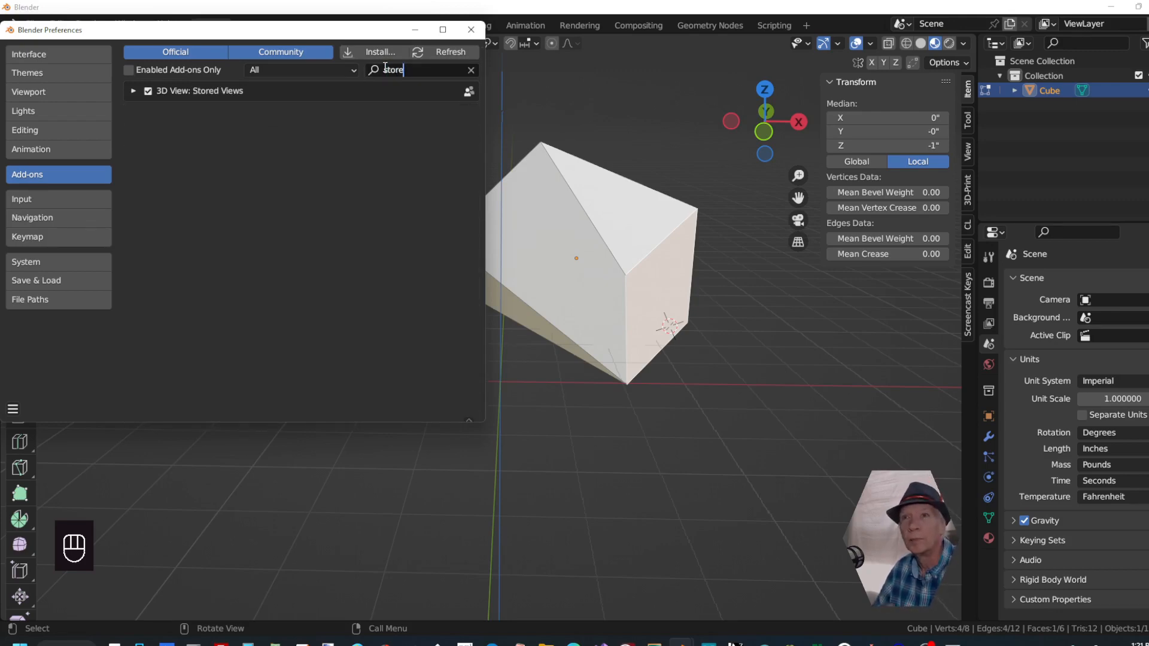
{"action": "left_click", "coordinate": [148, 91]}
{"action": "left_click", "coordinate": [147, 91]}
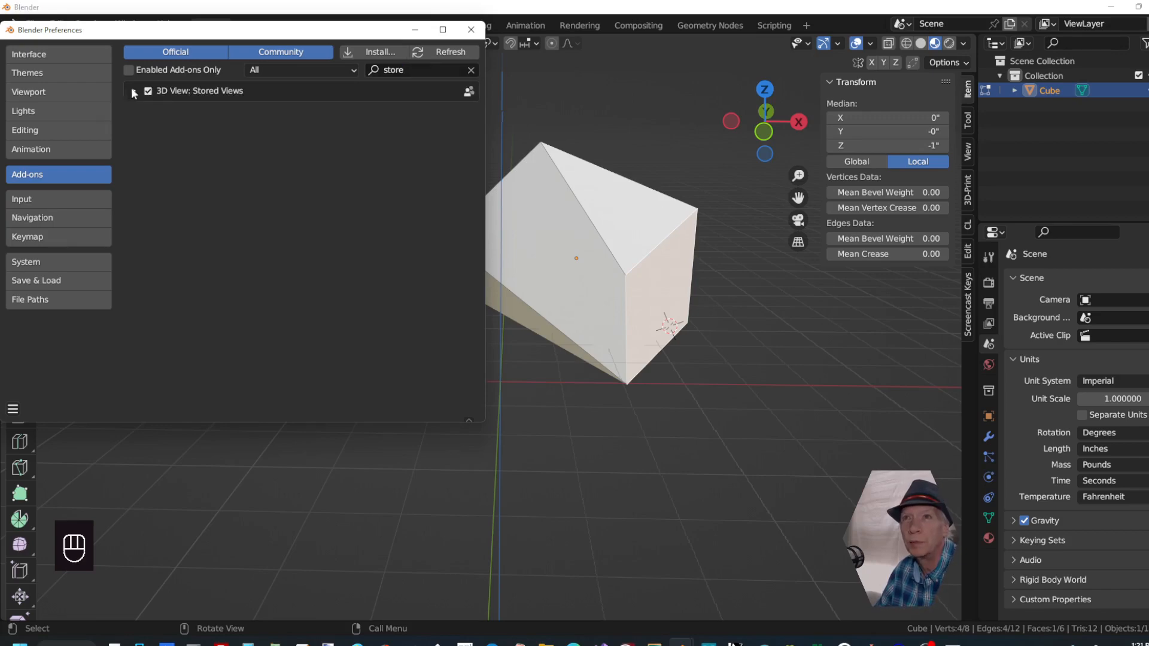
{"action": "left_click", "coordinate": [132, 92]}
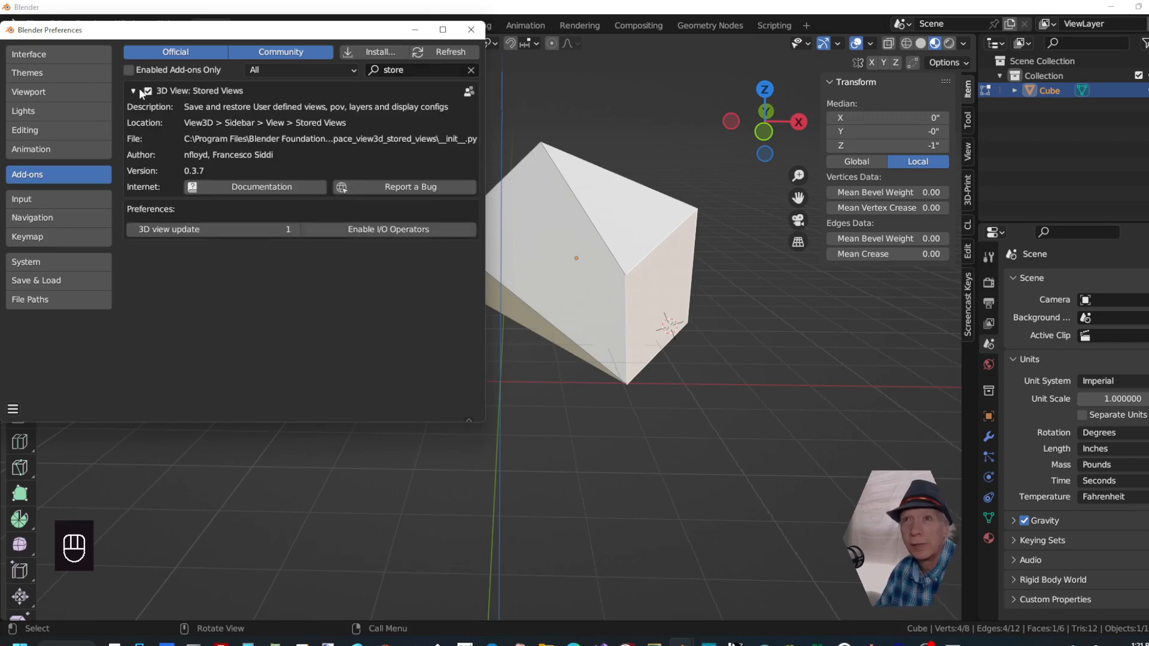
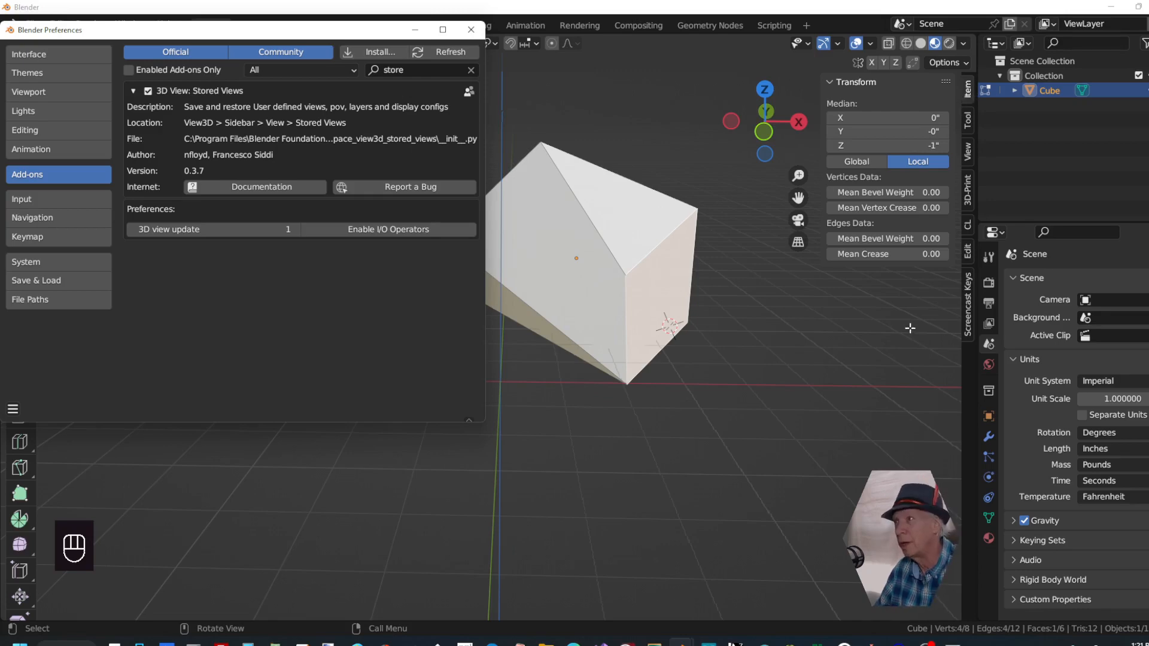
Show the Stored Views settings beside the viewport, store the current perspective view and try to name it xyz-ortho
{"action": "left_click", "coordinate": [910, 328]}
{"action": "key", "text": "n"}
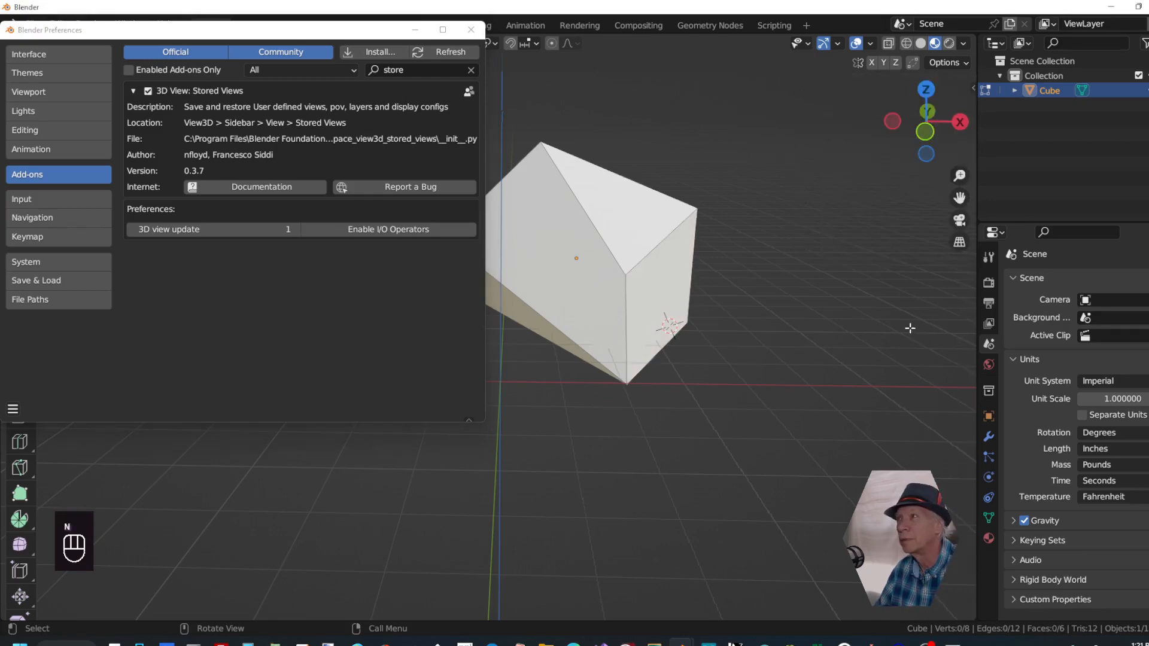
{"action": "key", "text": "n"}
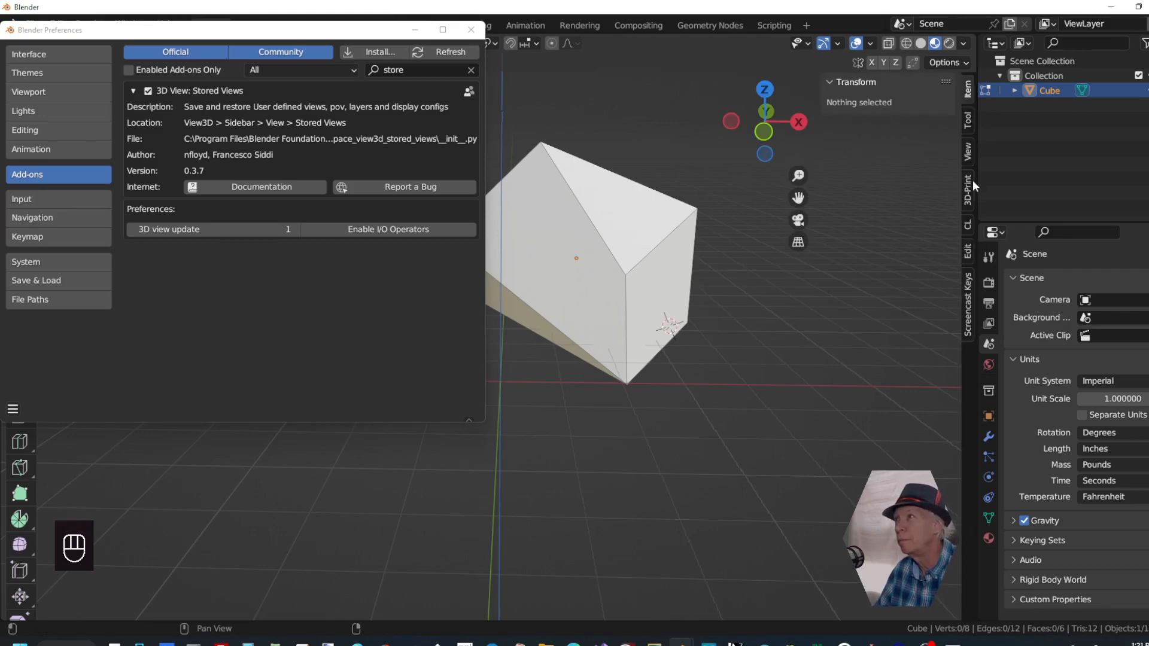
{"action": "left_click", "coordinate": [968, 155]}
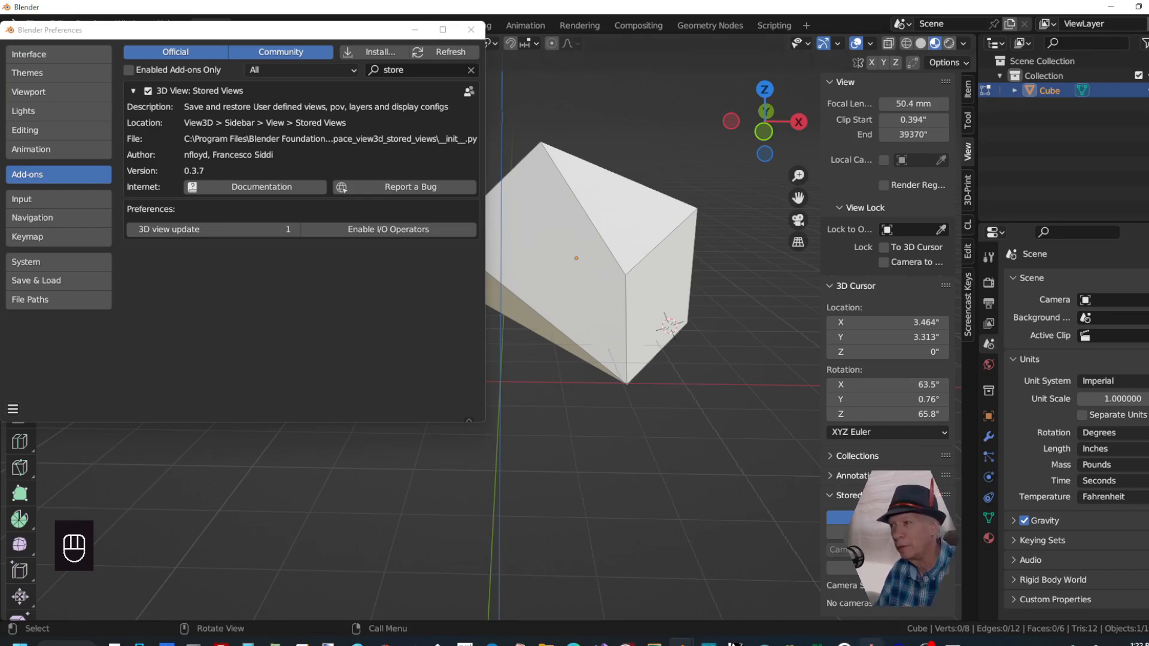
{"action": "left_click", "coordinate": [888, 567]}
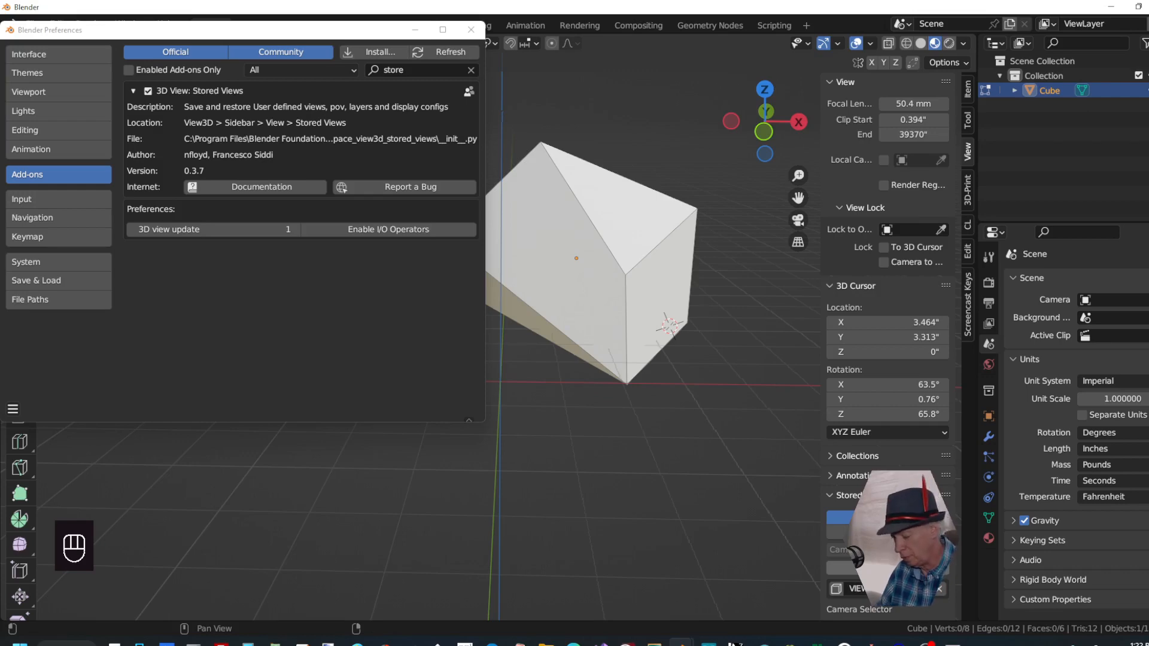
{"action": "type", "text": "xyz-o"}
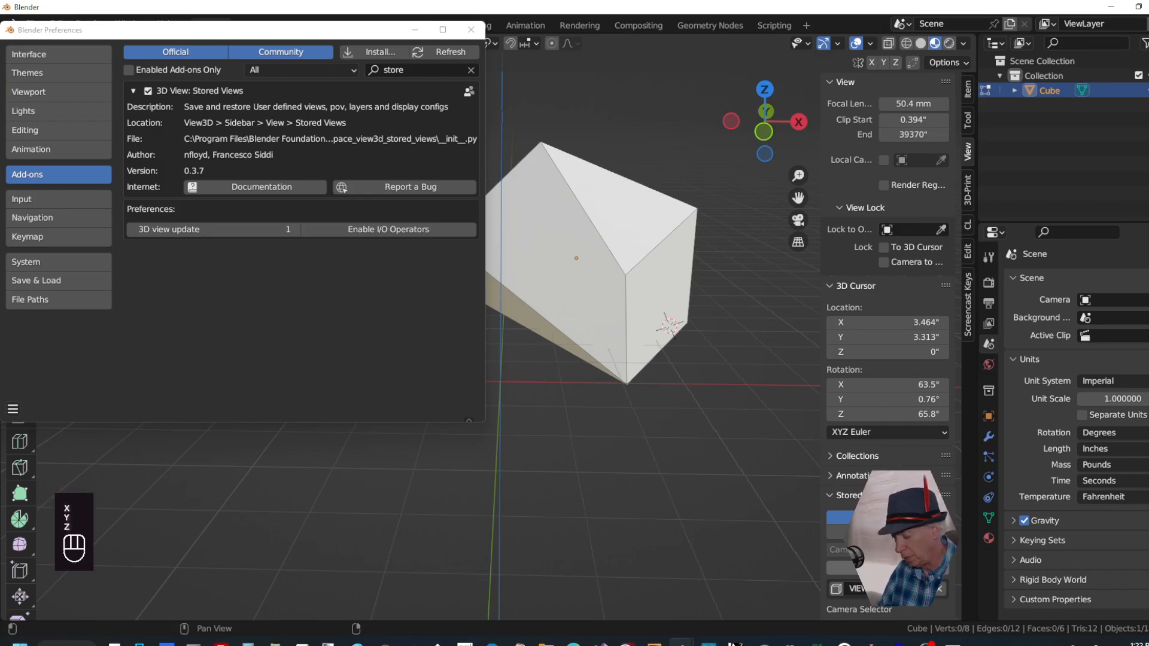
{"action": "type", "text": "rtho"}
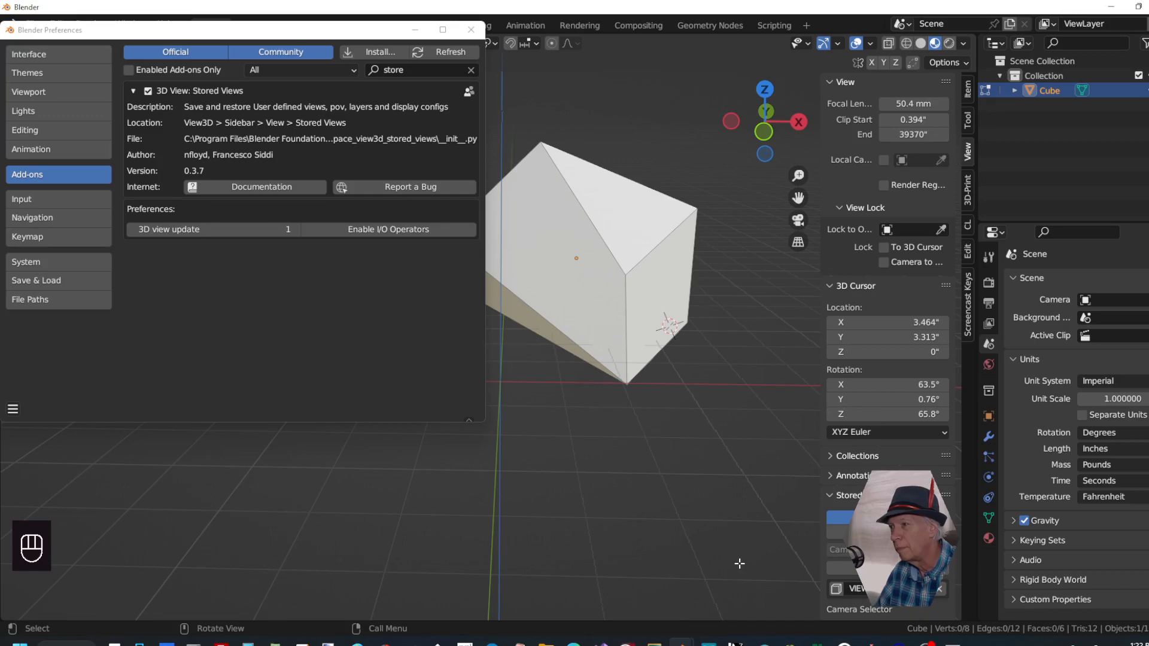
Close the preferences and store the top orthographic view of the twisted box under the name xy-top
{"action": "scroll", "coordinate": [740, 563], "scroll_direction": "down", "scroll_amount": 1}
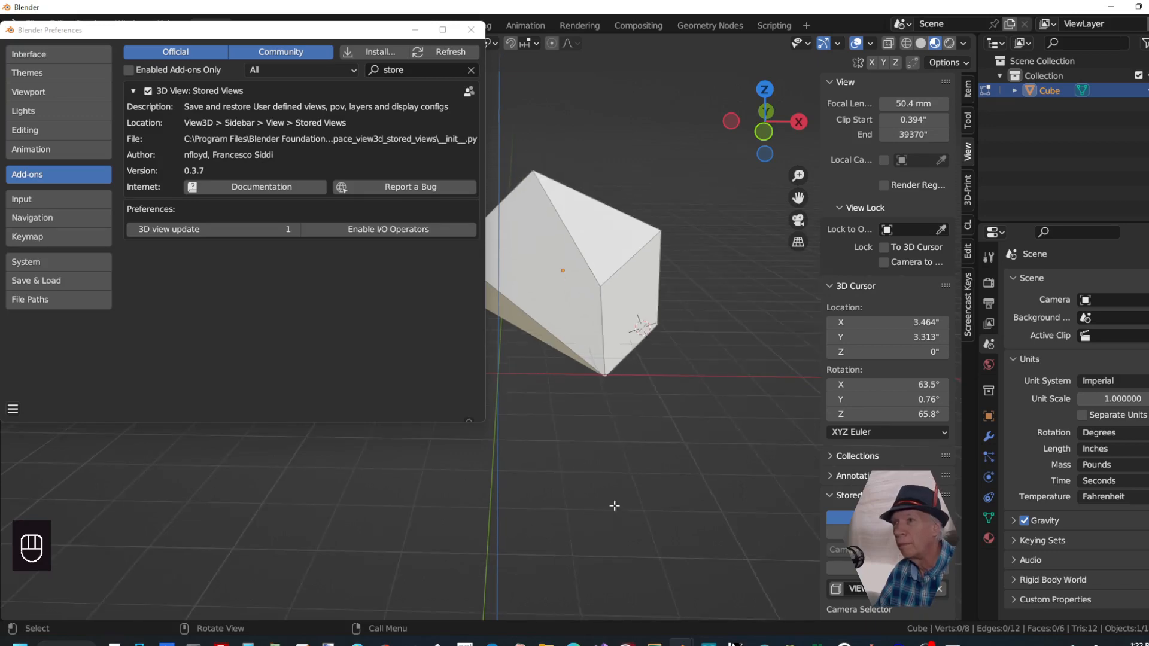
{"action": "left_click", "coordinate": [471, 30]}
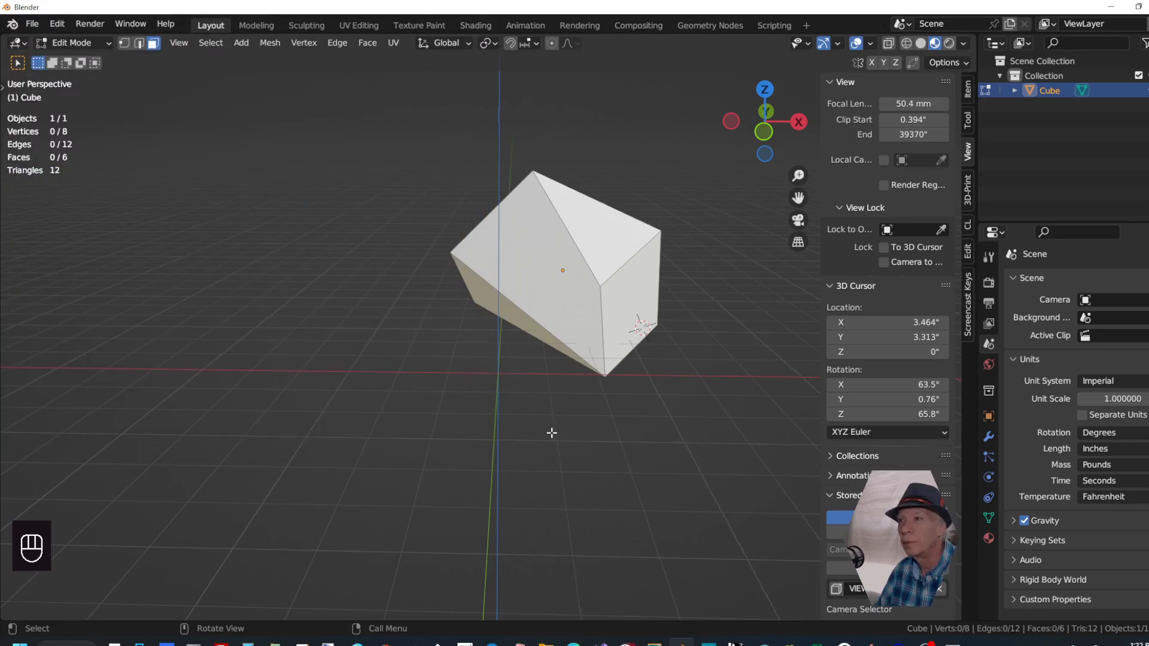
{"action": "key", "text": "KP_7"}
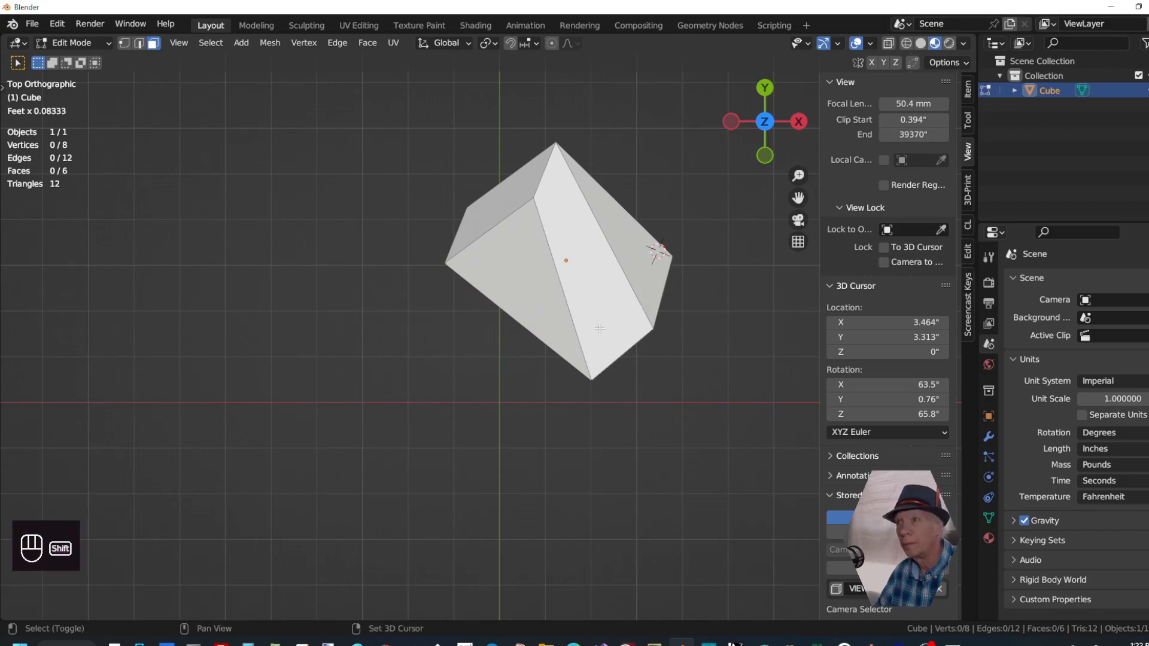
{"action": "left_click", "coordinate": [623, 330]}
{"action": "middle_click_drag", "start_coordinate": [622, 329], "coordinate": [409, 364], "text": "shift"}
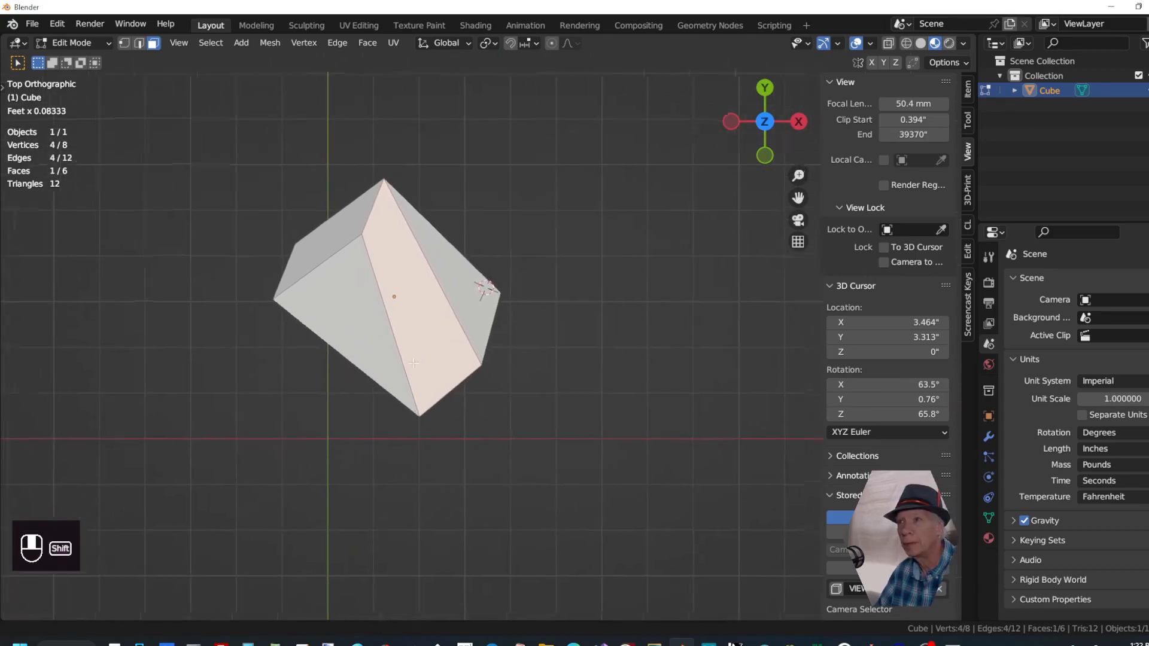
{"action": "left_click", "coordinate": [527, 335]}
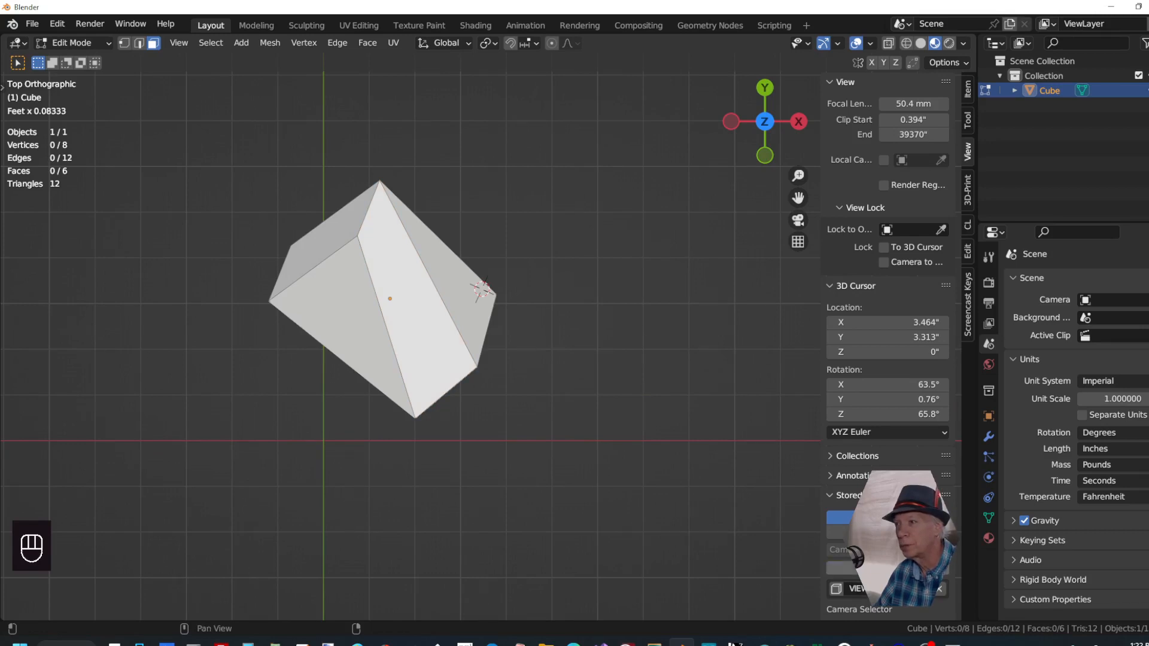
{"action": "left_click", "coordinate": [891, 568]}
{"action": "left_click", "coordinate": [880, 608]}
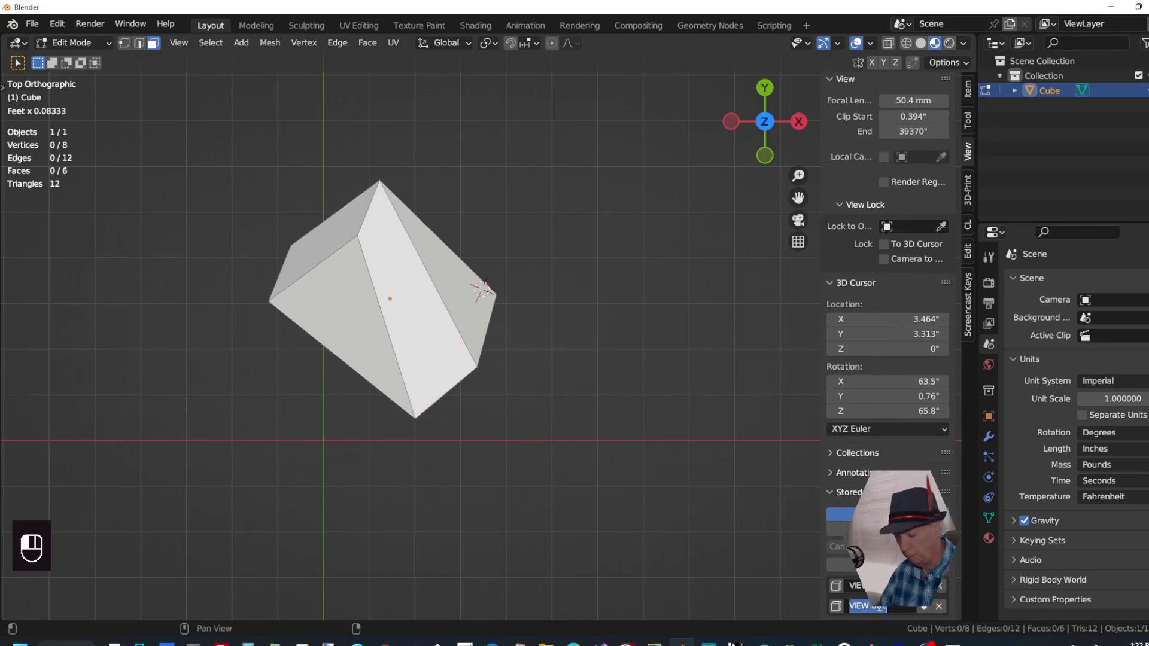
{"action": "type", "text": "x"}
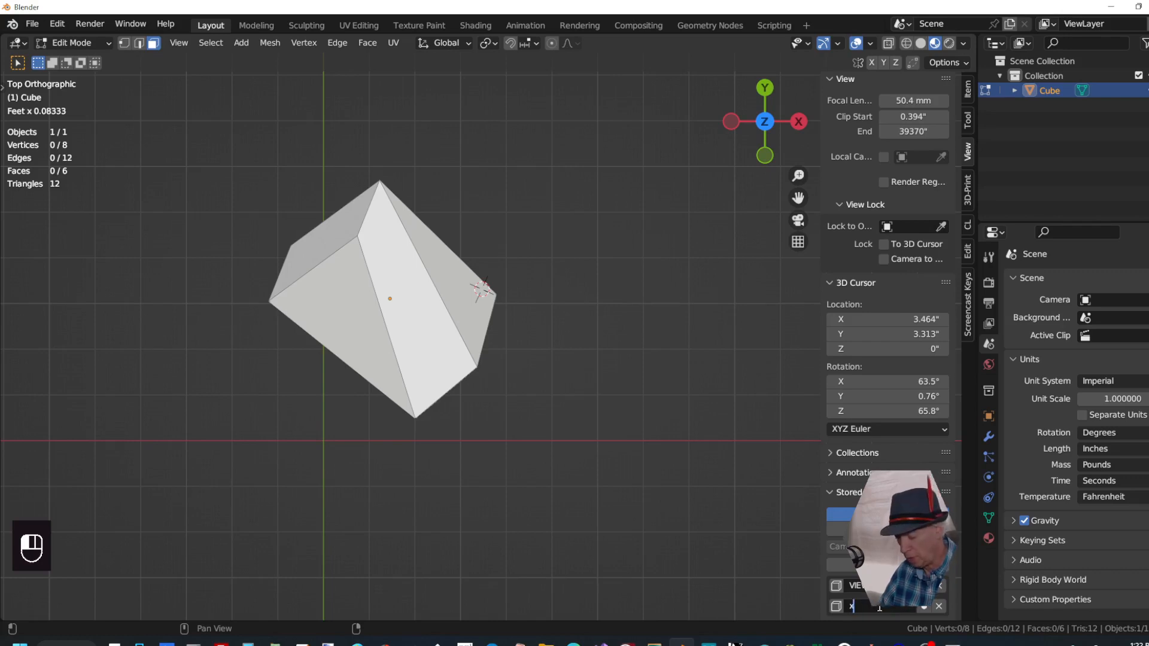
{"action": "type", "text": "y-top"}
{"action": "key", "text": "Return"}
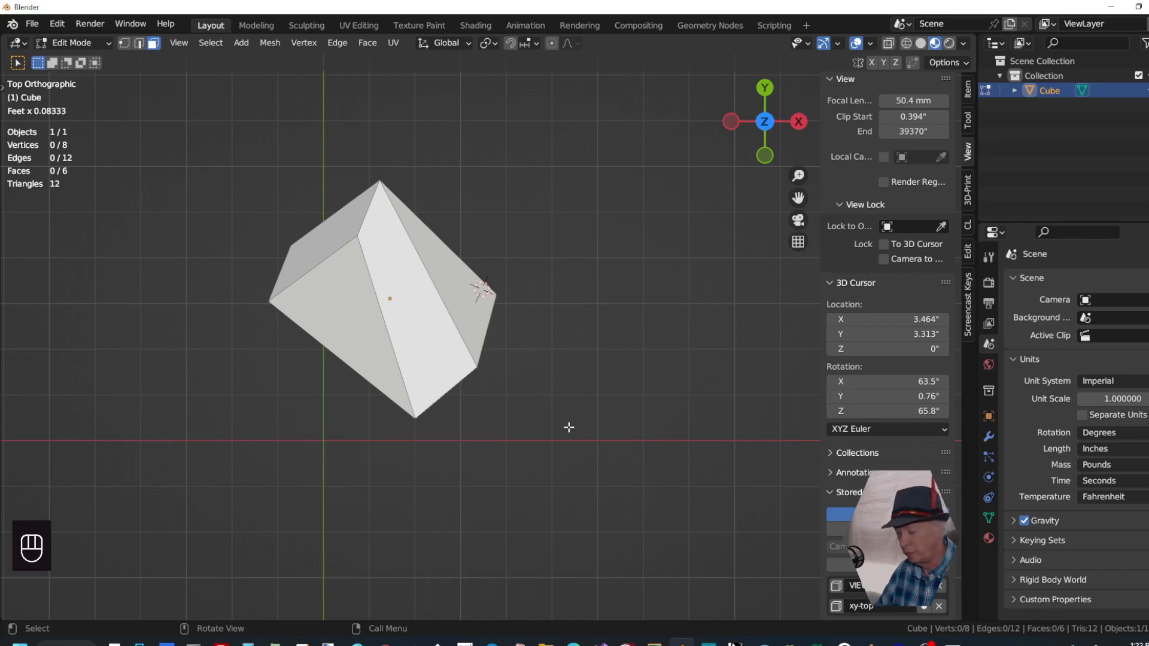
Store the front orthographic view of the twisted box as a third view and rename it
{"action": "key", "text": "KP_6"}
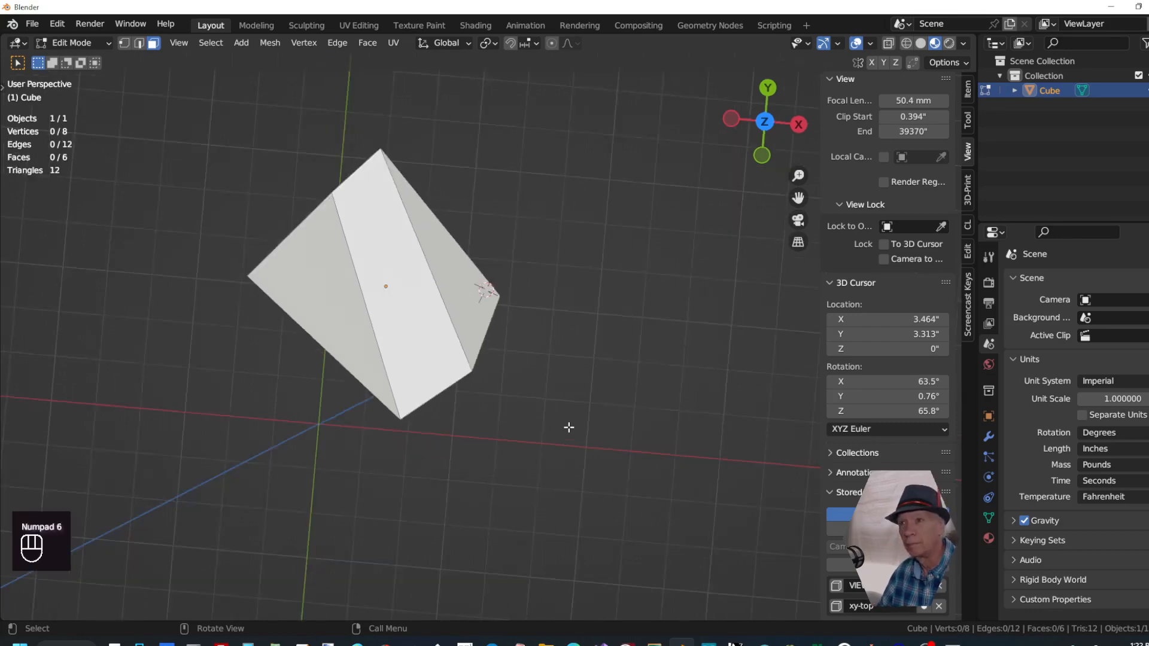
{"action": "key", "text": "KP_6"}
{"action": "key", "text": "KP_6"}
{"action": "key", "text": "KP_6"}
{"action": "key", "text": "KP_6"}
{"action": "key", "text": "KP_6"}
{"action": "key", "text": "KP_6"}
{"action": "key", "text": "KP_6"}
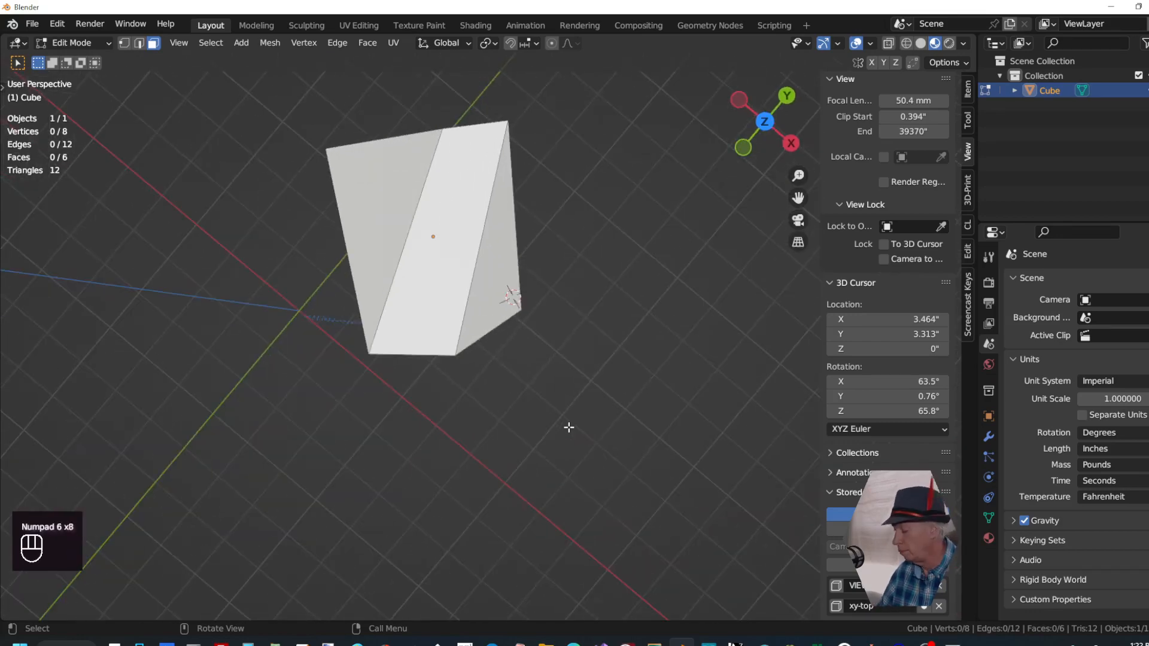
{"action": "key", "text": "KP_1"}
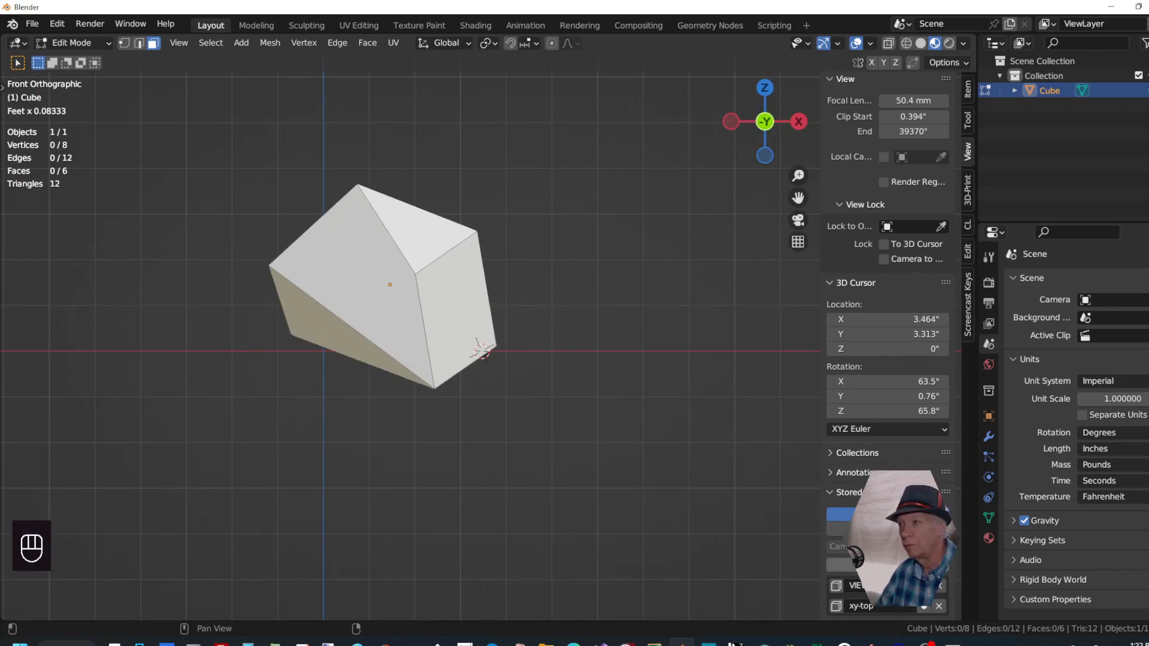
{"action": "scroll", "coordinate": [860, 590], "scroll_direction": "down", "scroll_amount": 3}
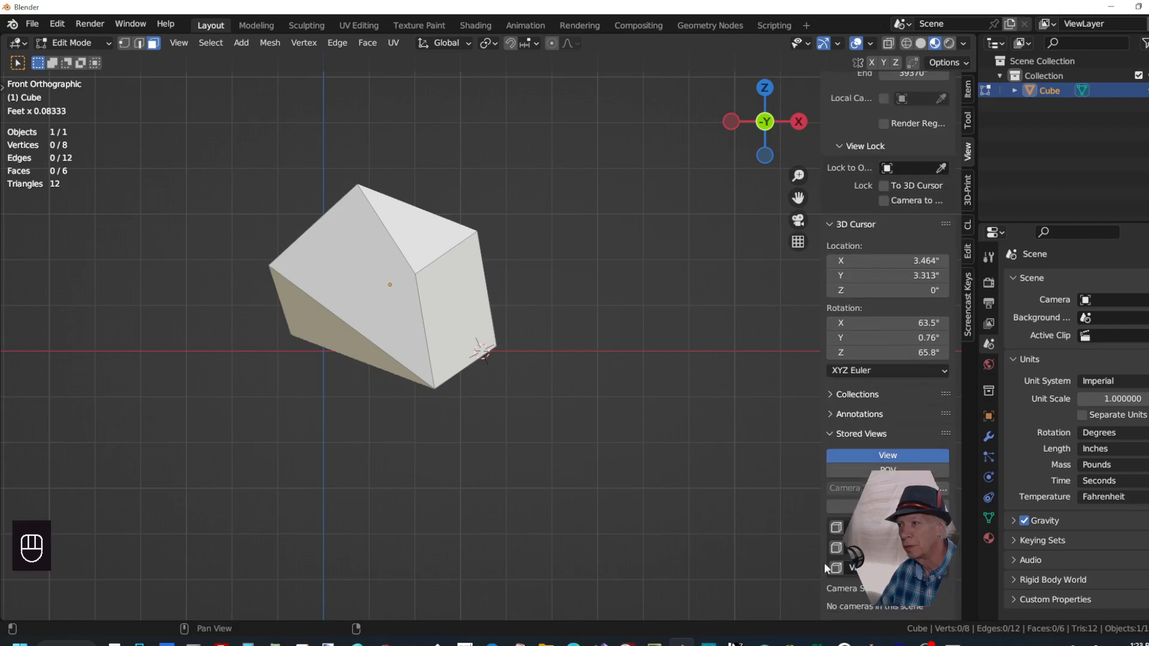
{"action": "left_click", "coordinate": [854, 565]}
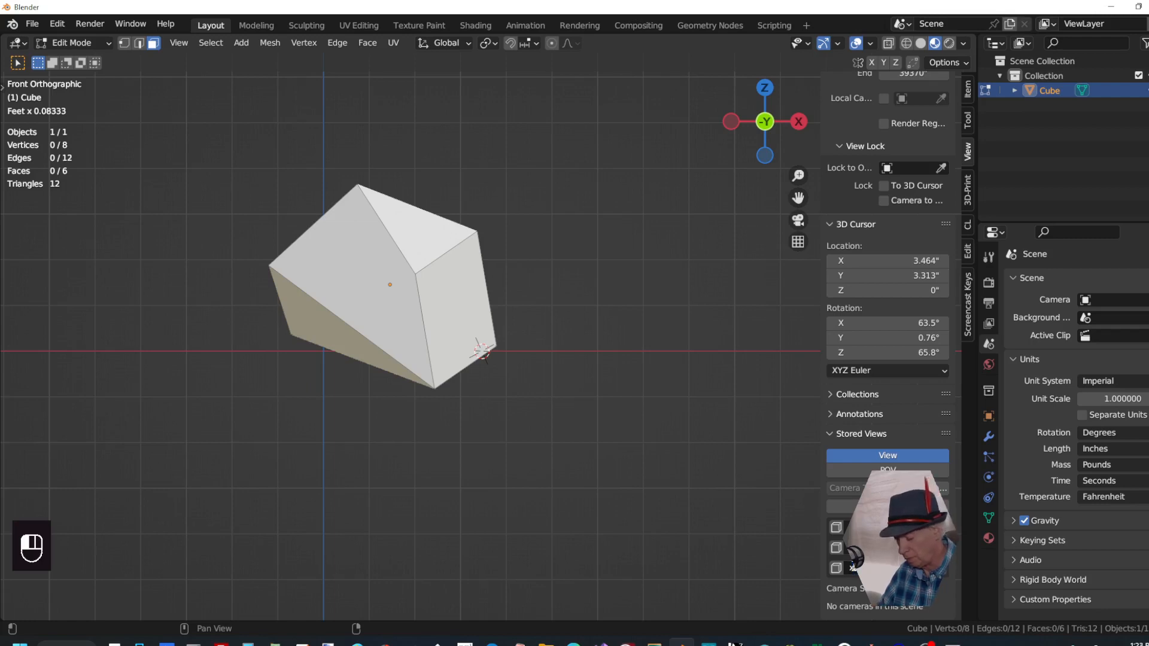
Recall the stored top, front and perspective views in turn to compare them
{"action": "left_click", "coordinate": [836, 527]}
{"action": "left_click", "coordinate": [836, 567]}
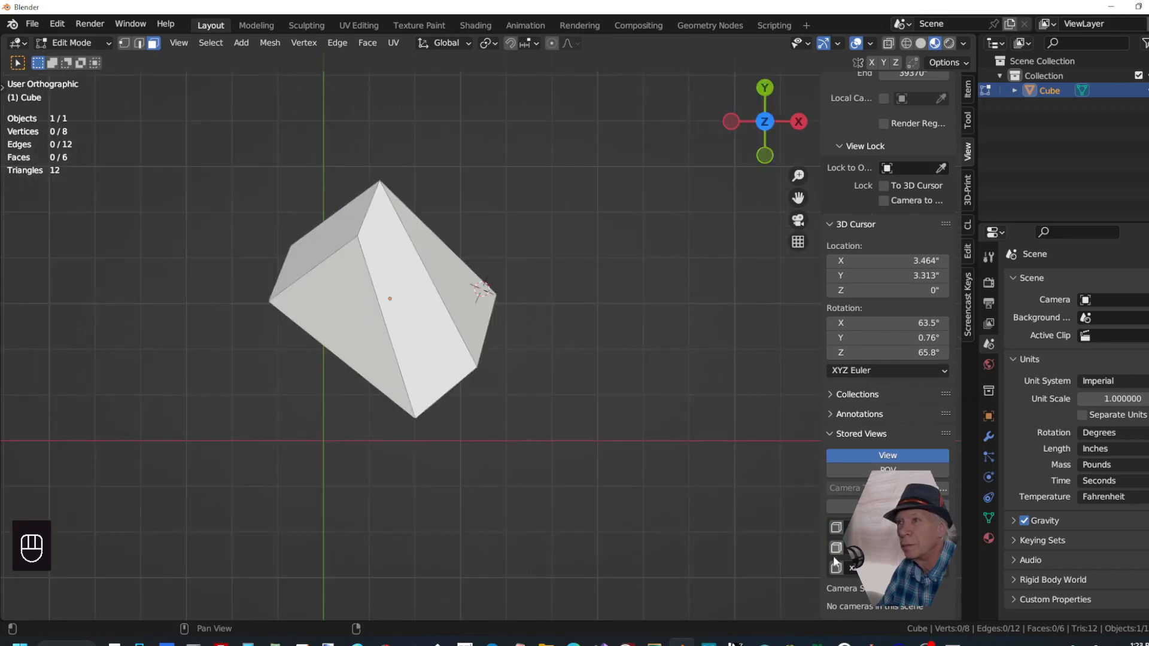
{"action": "left_click", "coordinate": [836, 566]}
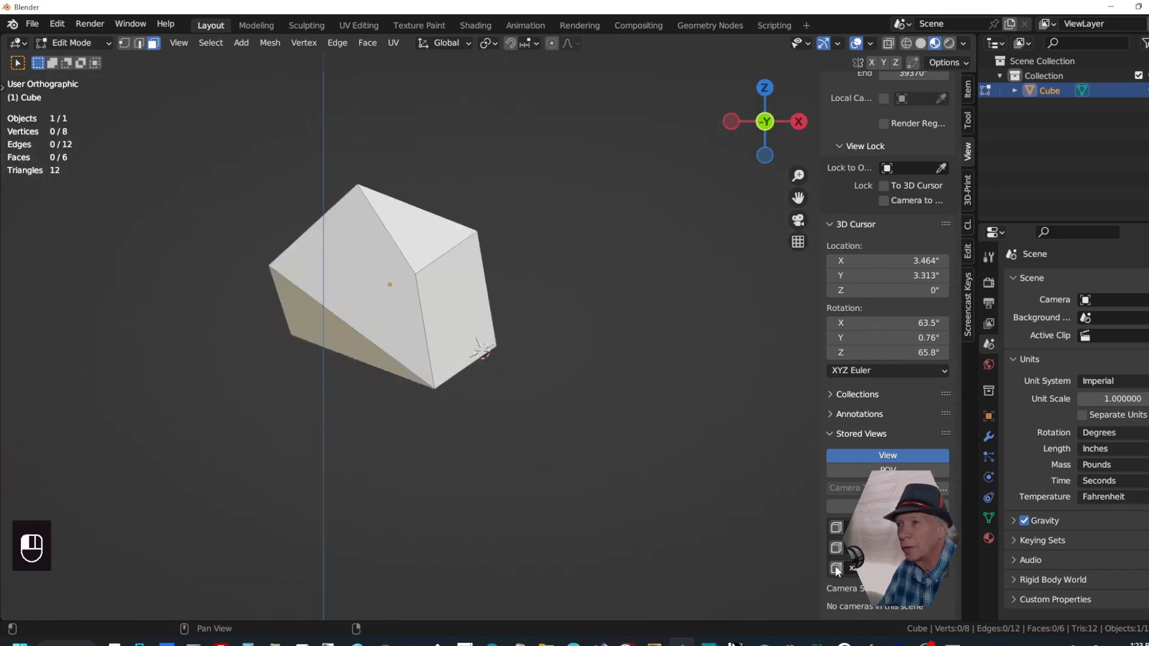
{"action": "left_click", "coordinate": [839, 545]}
{"action": "left_click", "coordinate": [836, 527]}
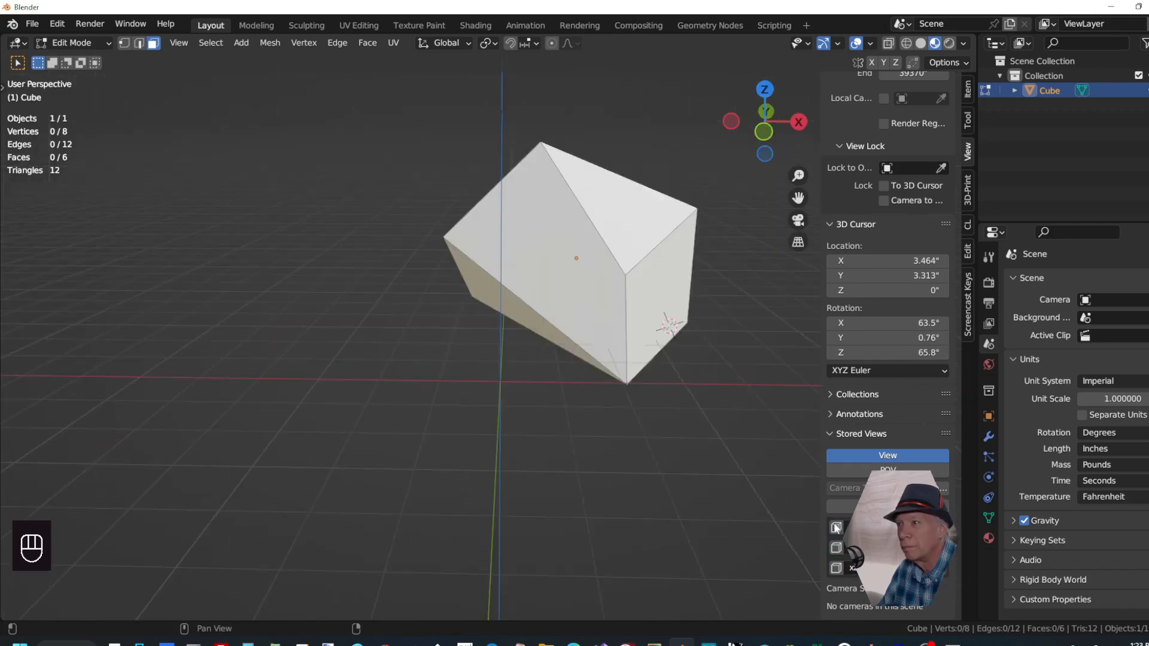
{"action": "scroll", "coordinate": [478, 368], "scroll_direction": "down", "scroll_amount": 2}
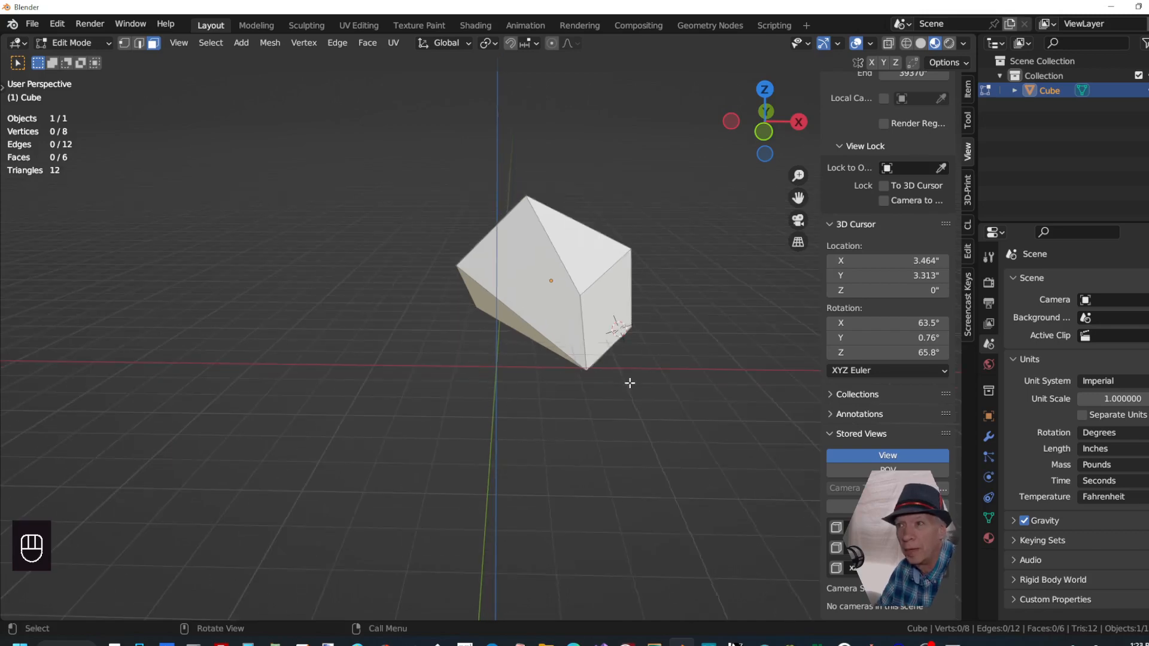
{"action": "scroll", "coordinate": [423, 367], "scroll_direction": "down", "scroll_amount": 1}
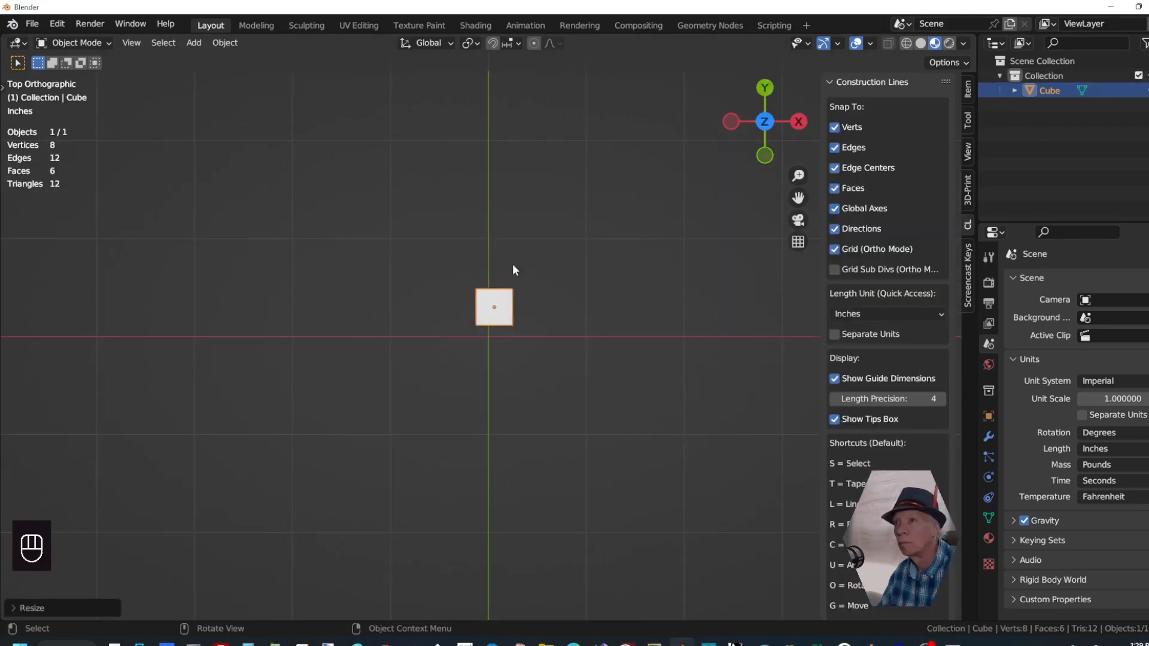
Delete the small cube, then add a new mesh cube at the 3D cursor and deselect it
{"action": "key", "text": "Delete"}
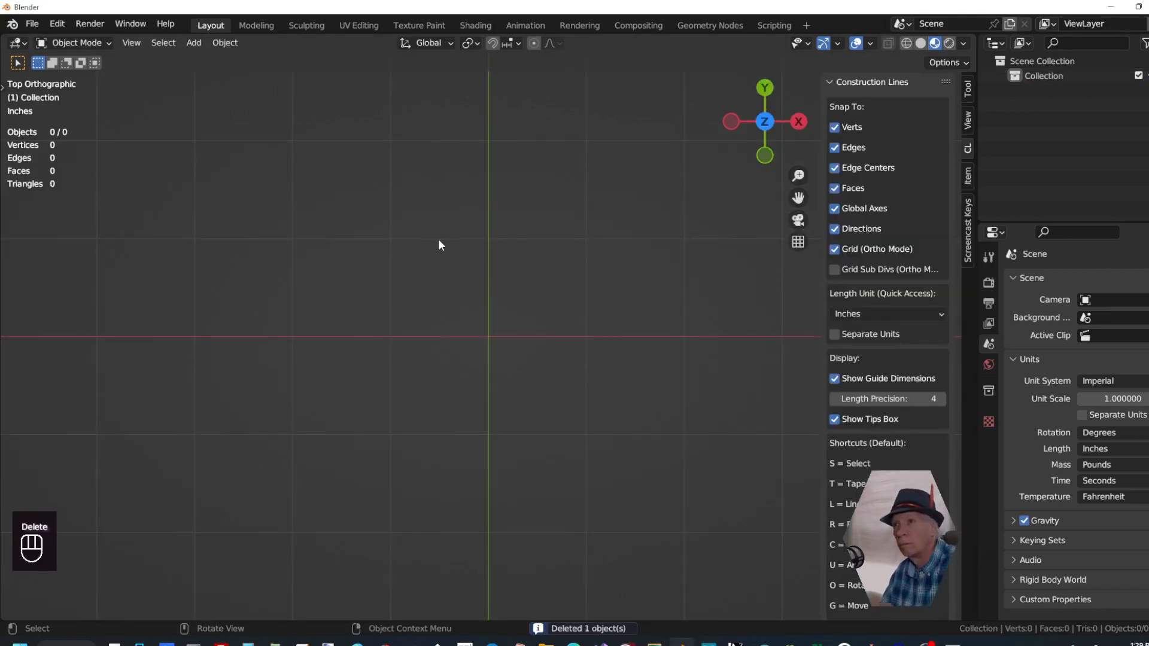
{"action": "scroll", "coordinate": [441, 250], "scroll_direction": "up", "scroll_amount": 5}
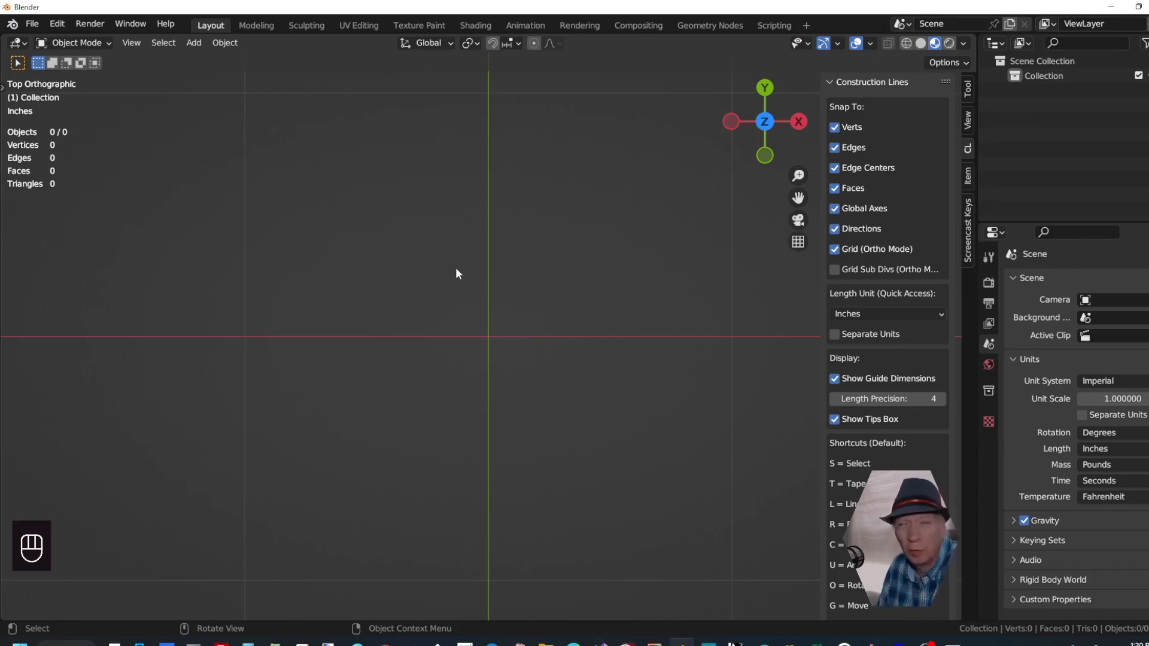
{"action": "scroll", "coordinate": [391, 274], "scroll_direction": "down", "scroll_amount": 2}
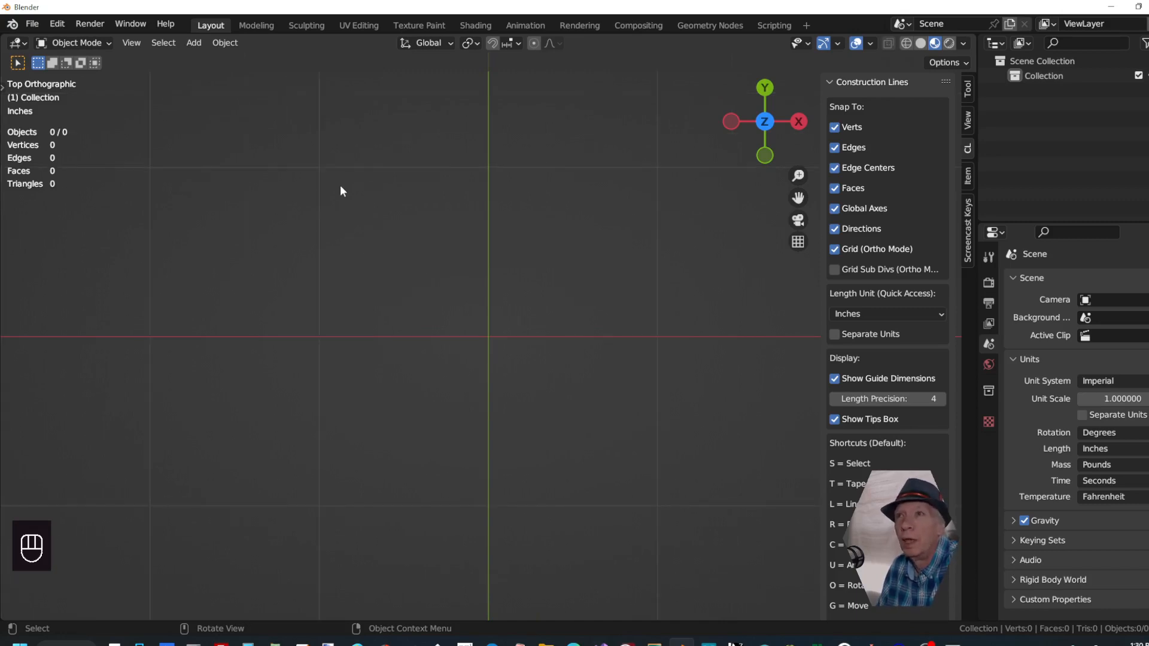
{"action": "key", "text": "shift+a"}
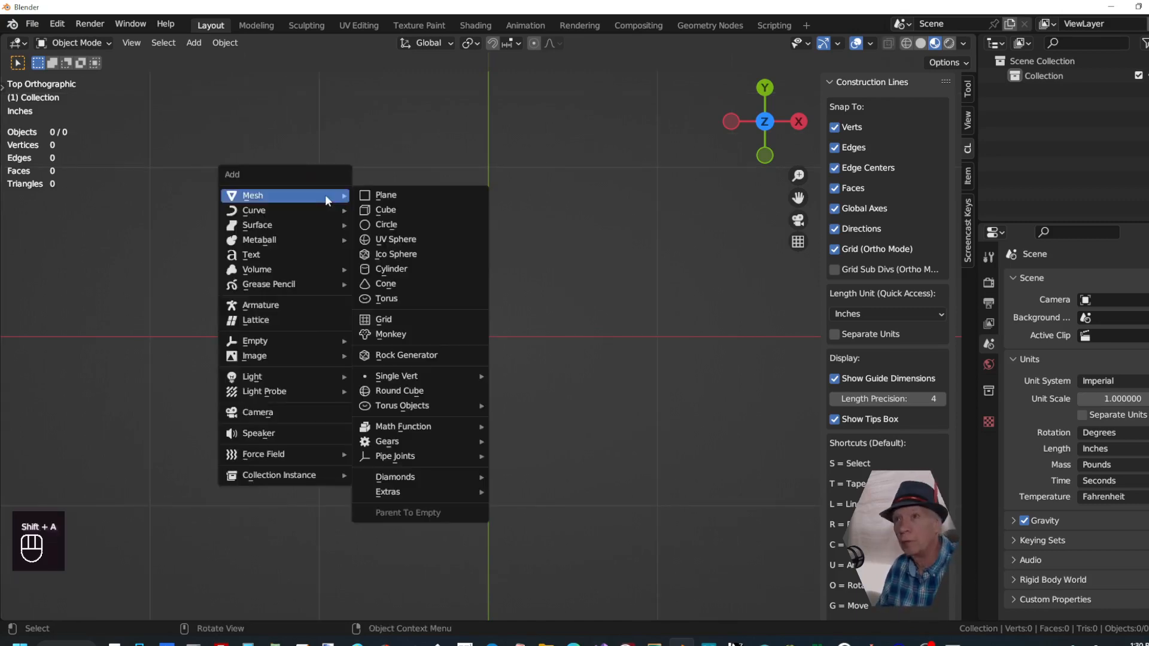
{"action": "left_click", "coordinate": [413, 211]}
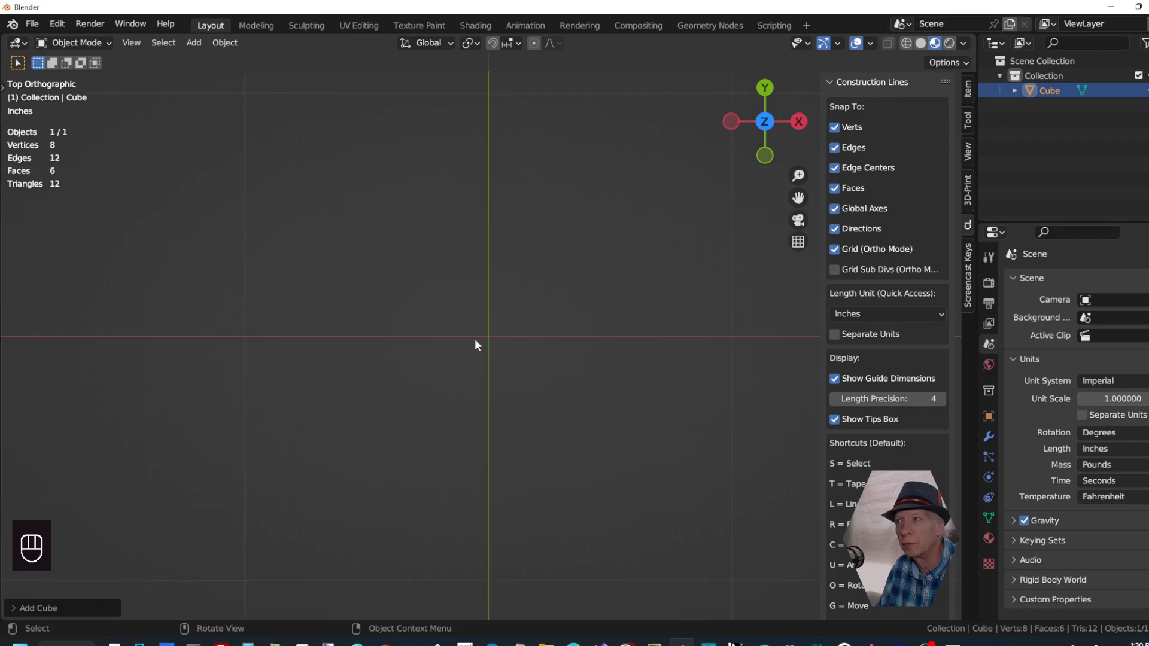
{"action": "left_click", "coordinate": [445, 323]}
{"action": "scroll", "coordinate": [445, 323], "scroll_direction": "down", "scroll_amount": 14}
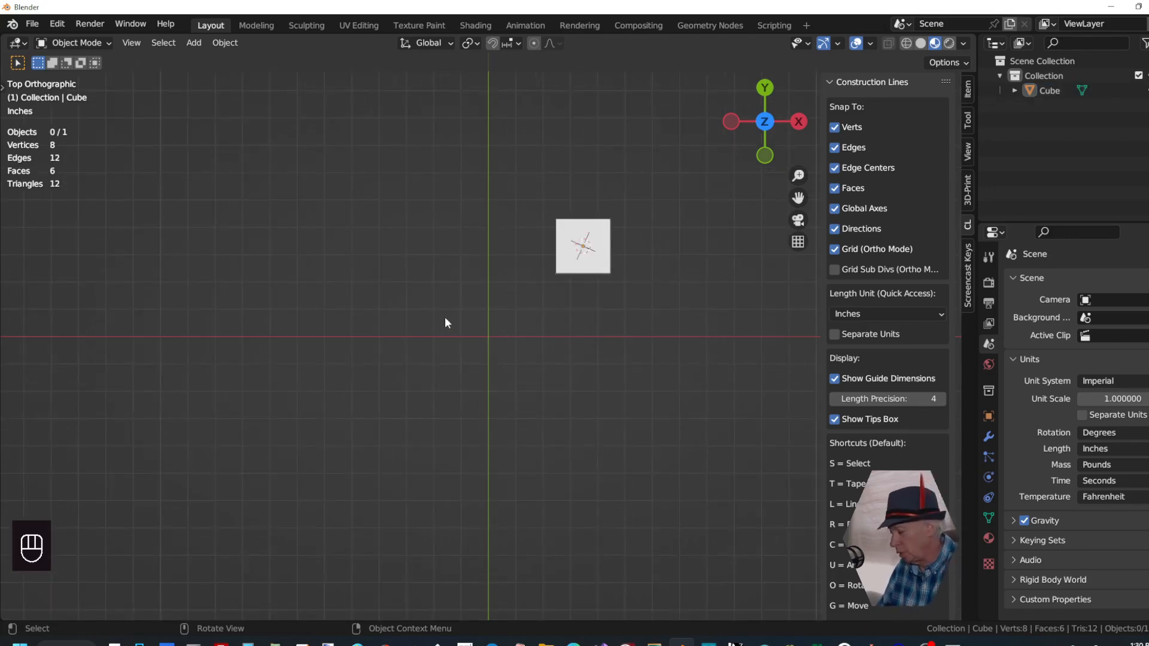
{"action": "key", "text": "Home"}
{"action": "scroll", "coordinate": [445, 324], "scroll_direction": "down", "scroll_amount": 2}
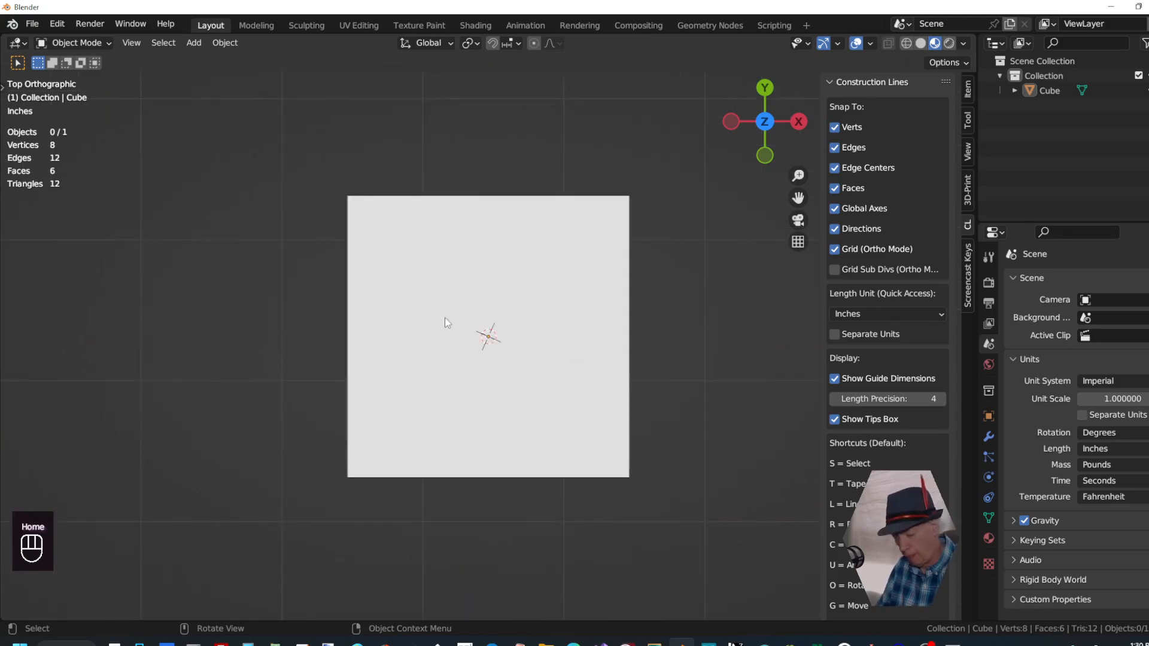
Select the new cube, enter Edit Mode and subdivide all of its edges once
{"action": "left_click", "coordinate": [456, 313], "text": "ctrl"}
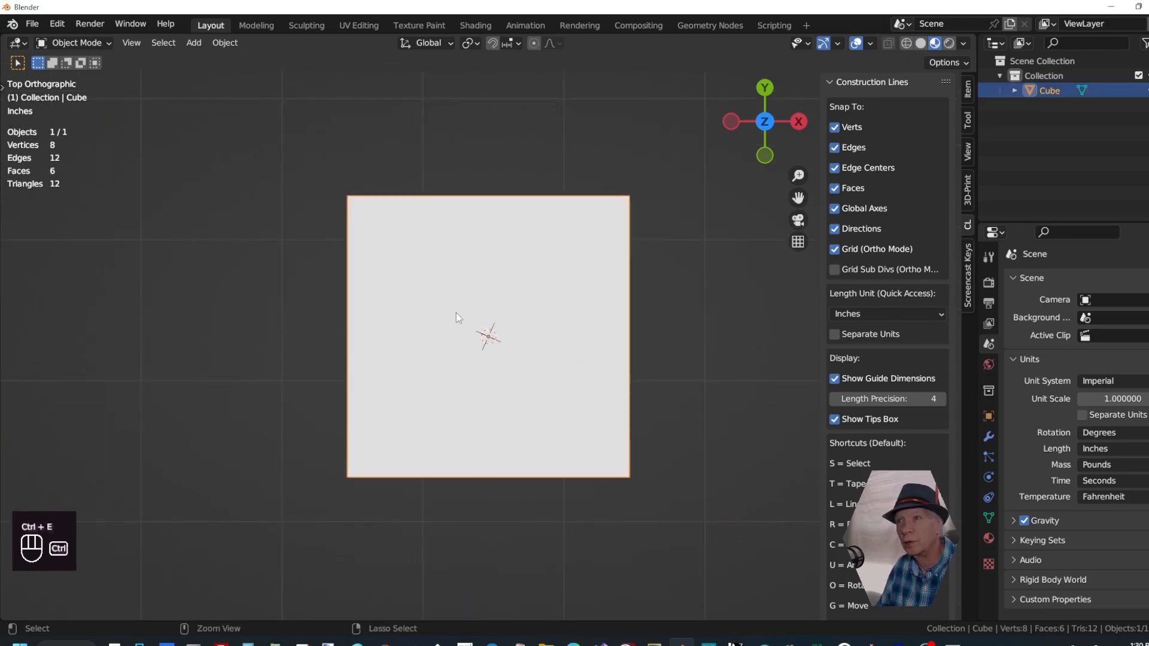
{"action": "left_click", "coordinate": [456, 313], "text": "ctrl"}
{"action": "left_click", "coordinate": [456, 313], "text": "ctrl"}
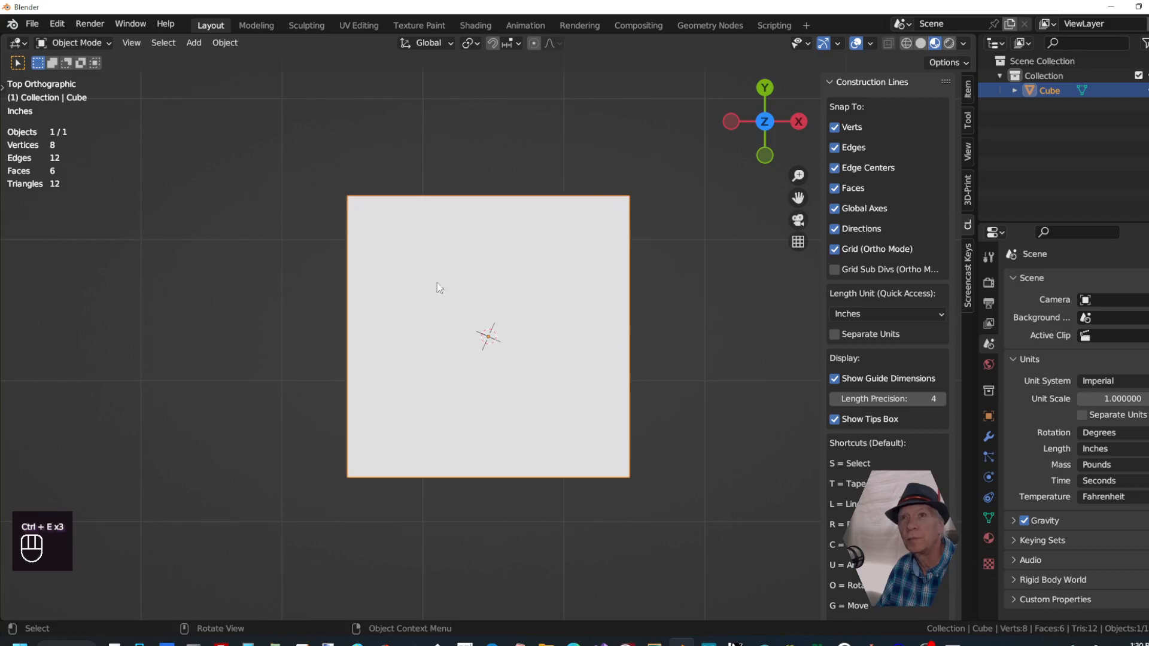
{"action": "key", "text": "Tab"}
{"action": "key", "text": "ctrl+e"}
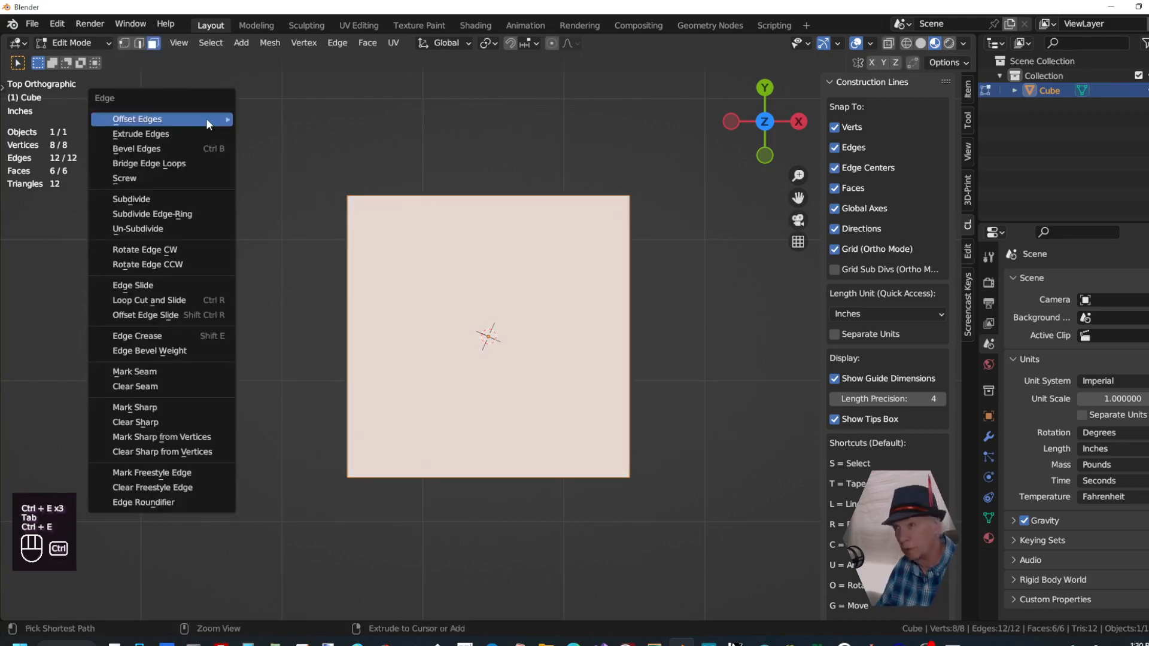
{"action": "left_click", "coordinate": [204, 200]}
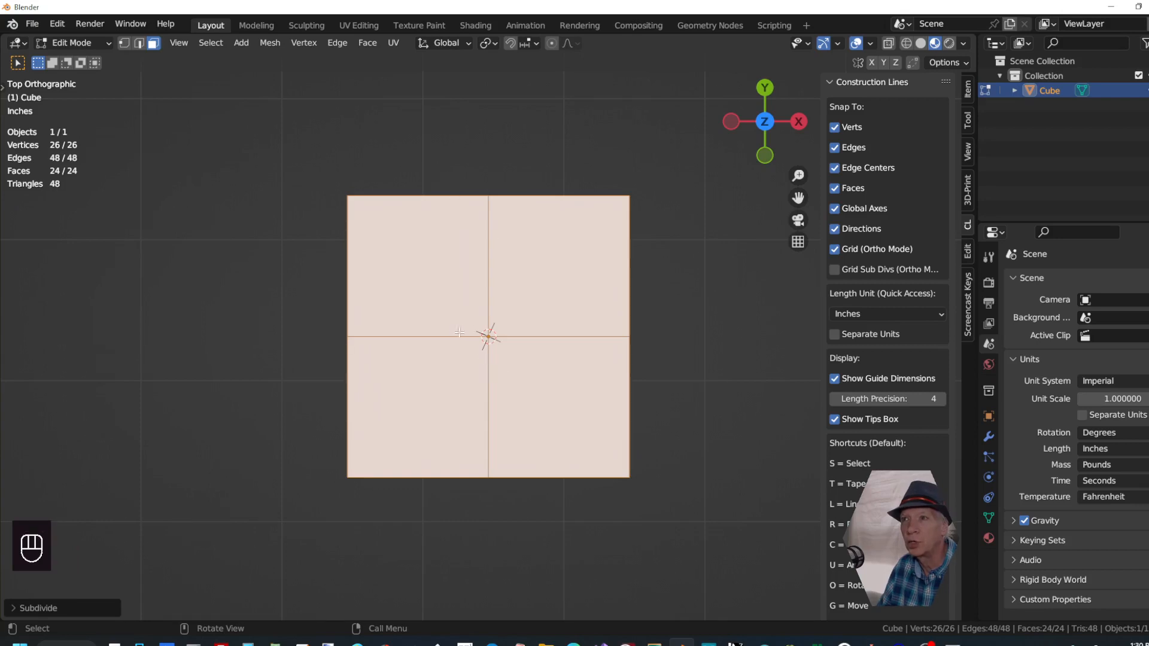
{"action": "middle_click_drag", "start_coordinate": [456, 323], "coordinate": [509, 414]}
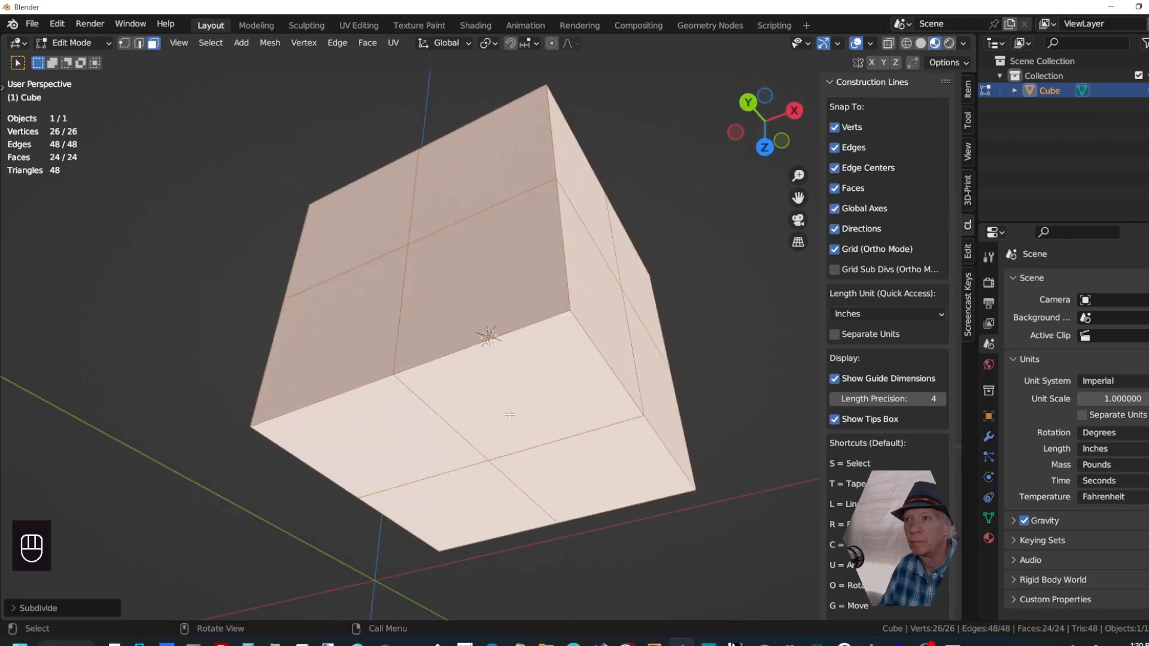
Subdivide the entire cube mesh five more times to create a dense grid of faces
{"action": "key", "text": "ctrl+e"}
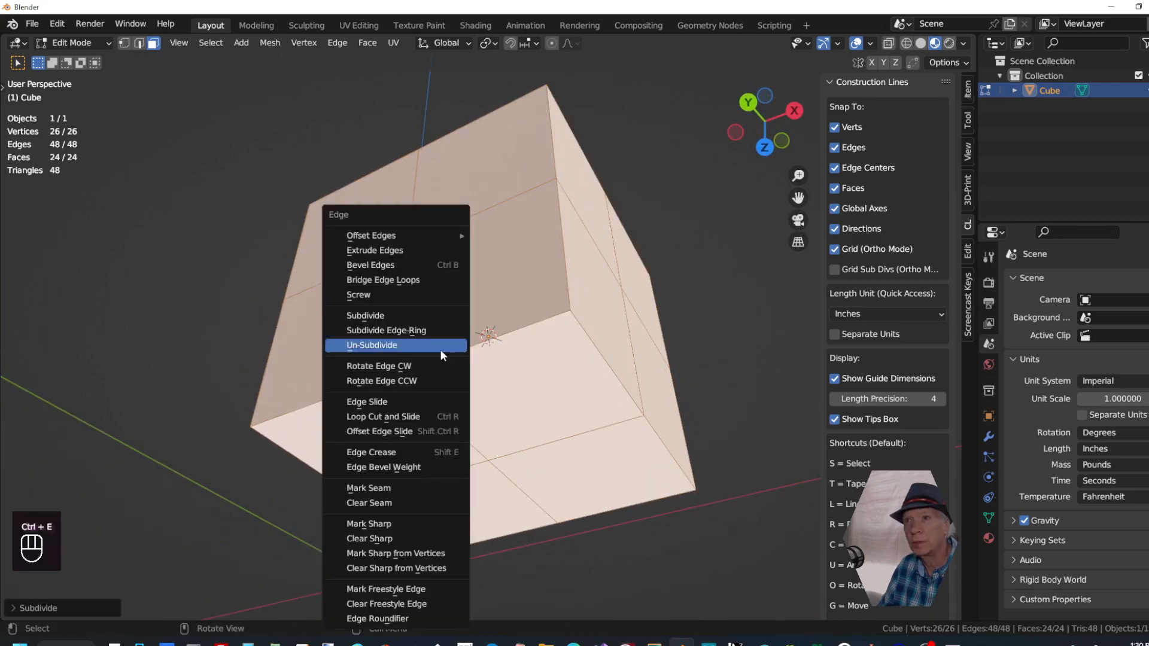
{"action": "left_click", "coordinate": [436, 311]}
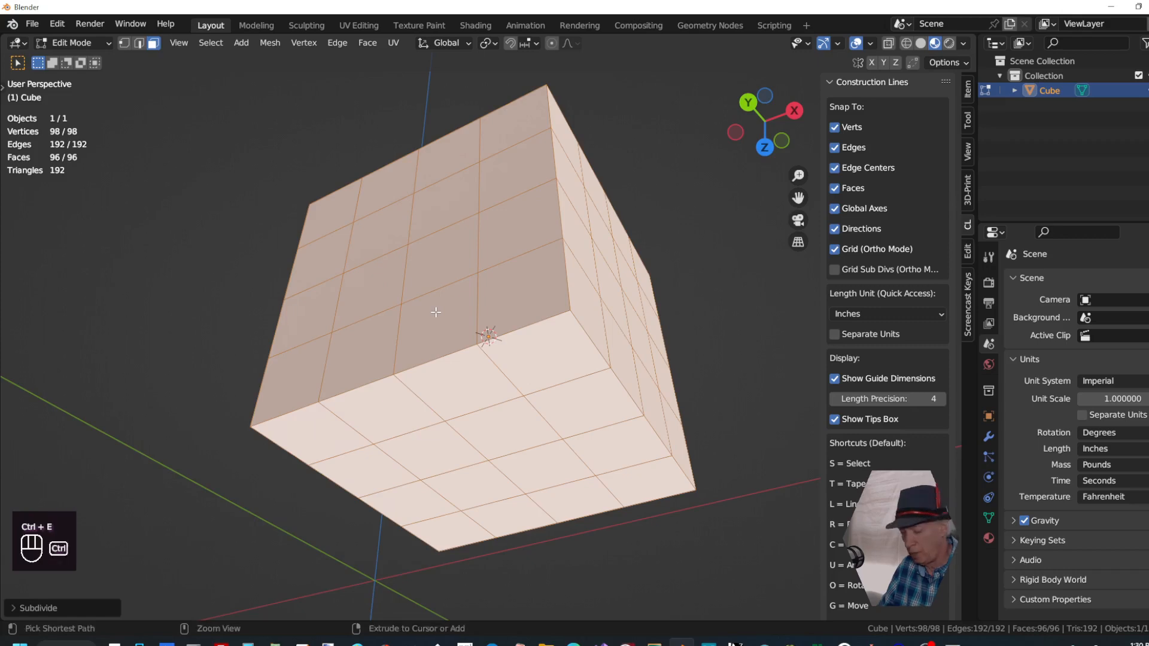
{"action": "key", "text": "ctrl+e"}
{"action": "left_click", "coordinate": [436, 311]}
{"action": "key", "text": "ctrl+e"}
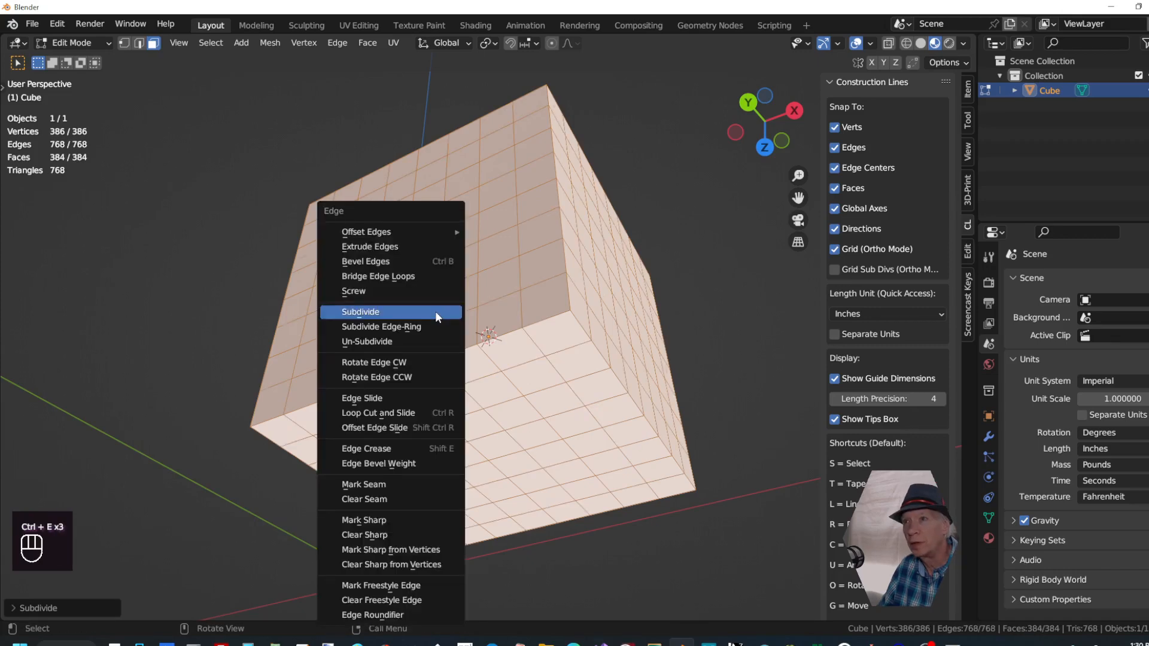
{"action": "left_click", "coordinate": [436, 312]}
{"action": "key", "text": "ctrl+e"}
{"action": "left_click", "coordinate": [436, 311]}
{"action": "key", "text": "ctrl+e"}
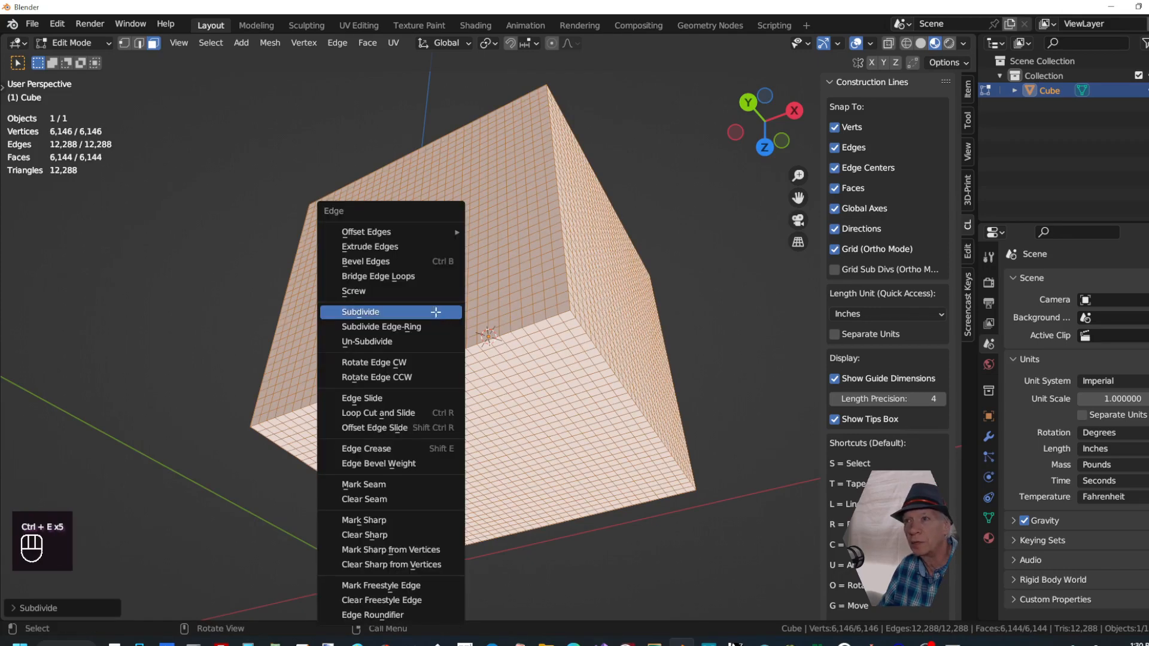
{"action": "left_click", "coordinate": [436, 311]}
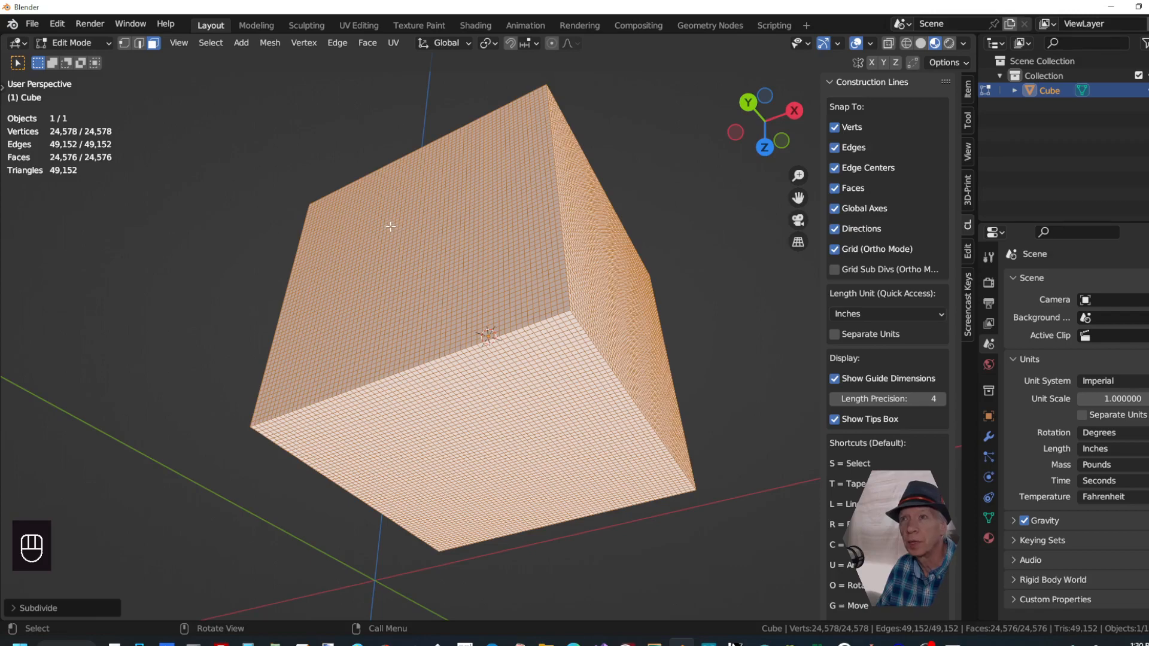
Box-select a rectangular patch of faces on the cube's shaded side and move it about 0.92" outward
{"action": "left_click_drag", "start_coordinate": [391, 226], "coordinate": [464, 282]}
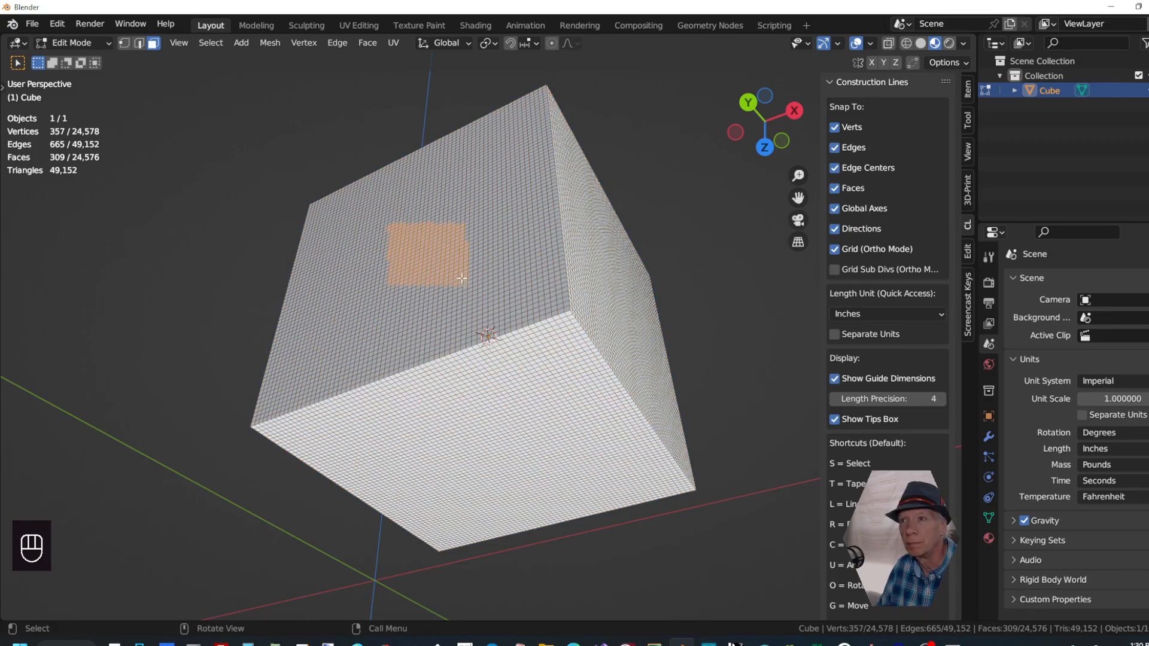
{"action": "key", "text": "g"}
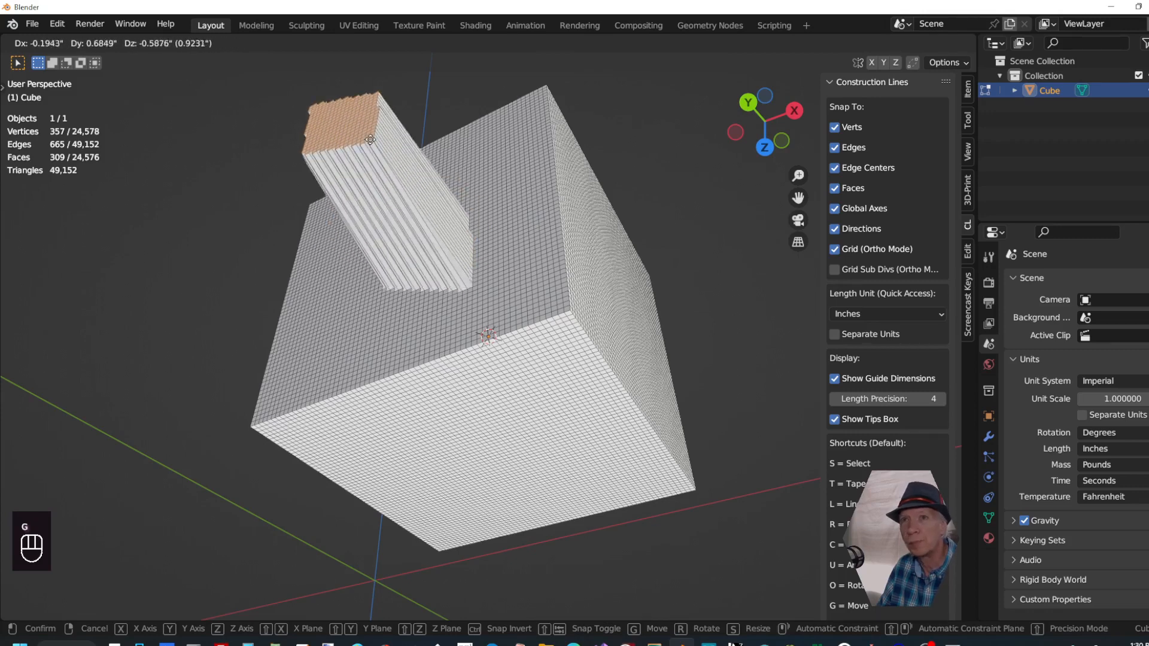
{"action": "left_click", "coordinate": [371, 140]}
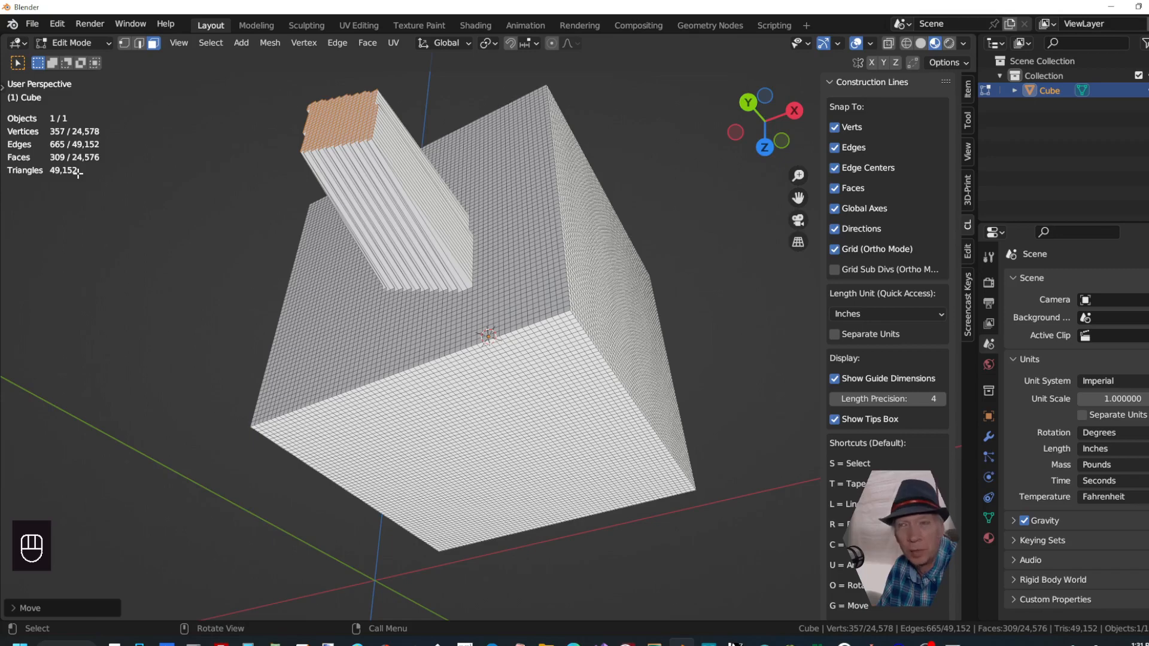
Try to rotate a box-selected patch of faces spanning the edge between the cube's shaded and bright sides
{"action": "scroll", "coordinate": [390, 216], "scroll_direction": "down", "scroll_amount": 3}
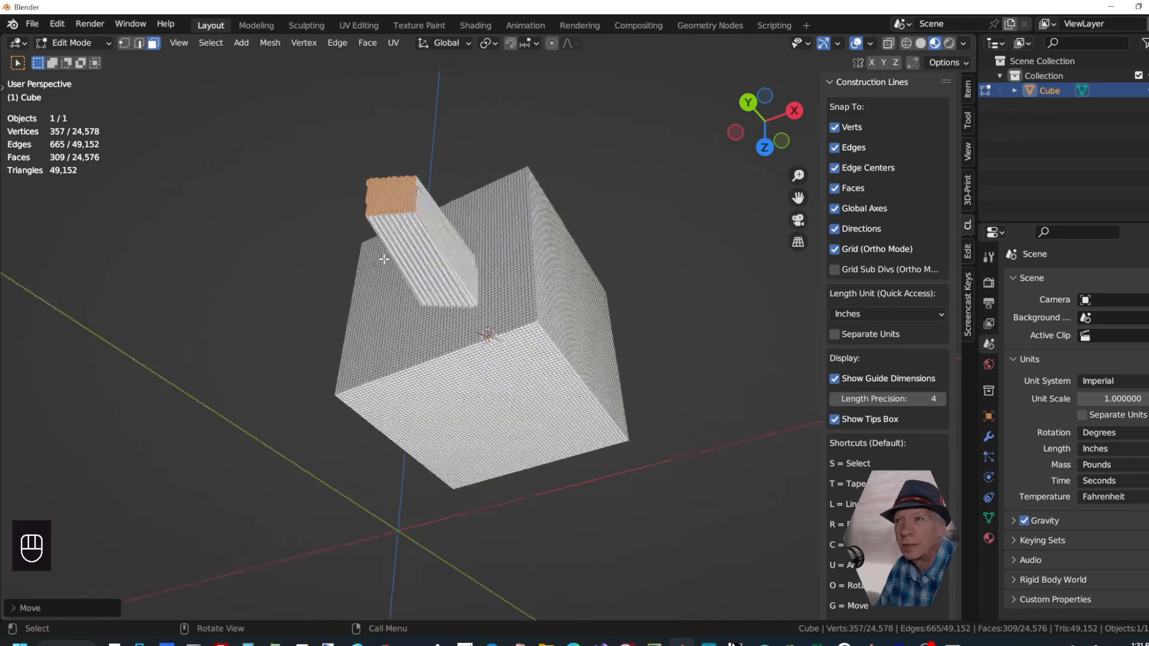
{"action": "scroll", "coordinate": [446, 289], "scroll_direction": "up", "scroll_amount": 1}
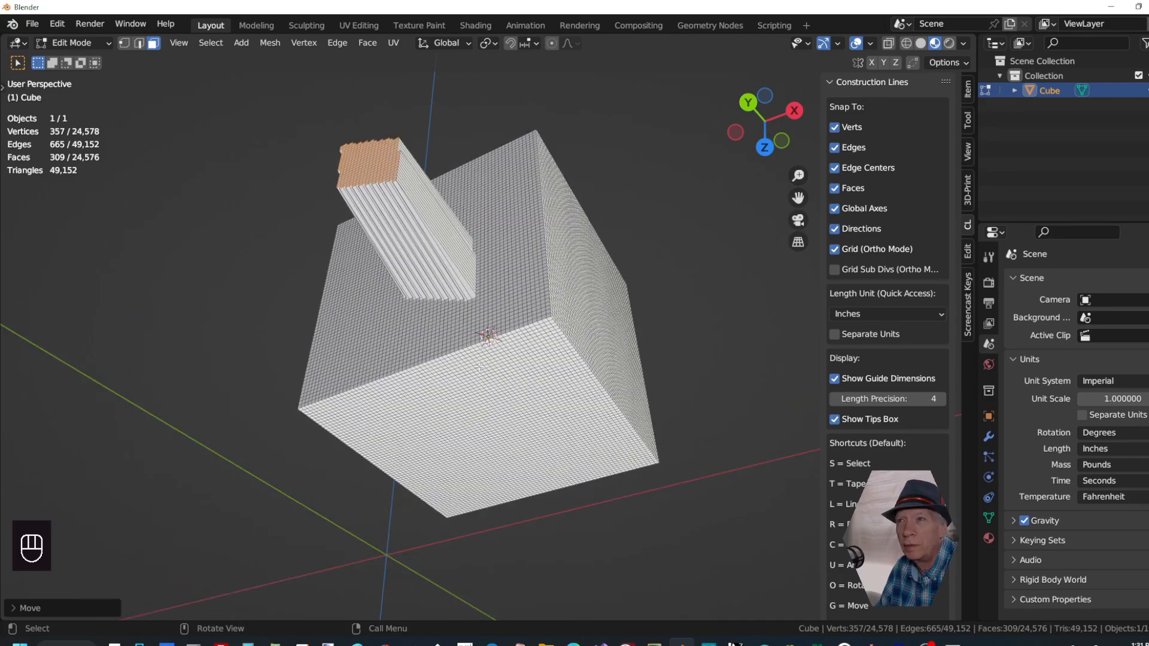
{"action": "left_click_drag", "start_coordinate": [406, 359], "coordinate": [408, 367]}
{"action": "left_click_drag", "start_coordinate": [492, 409], "coordinate": [492, 409]}
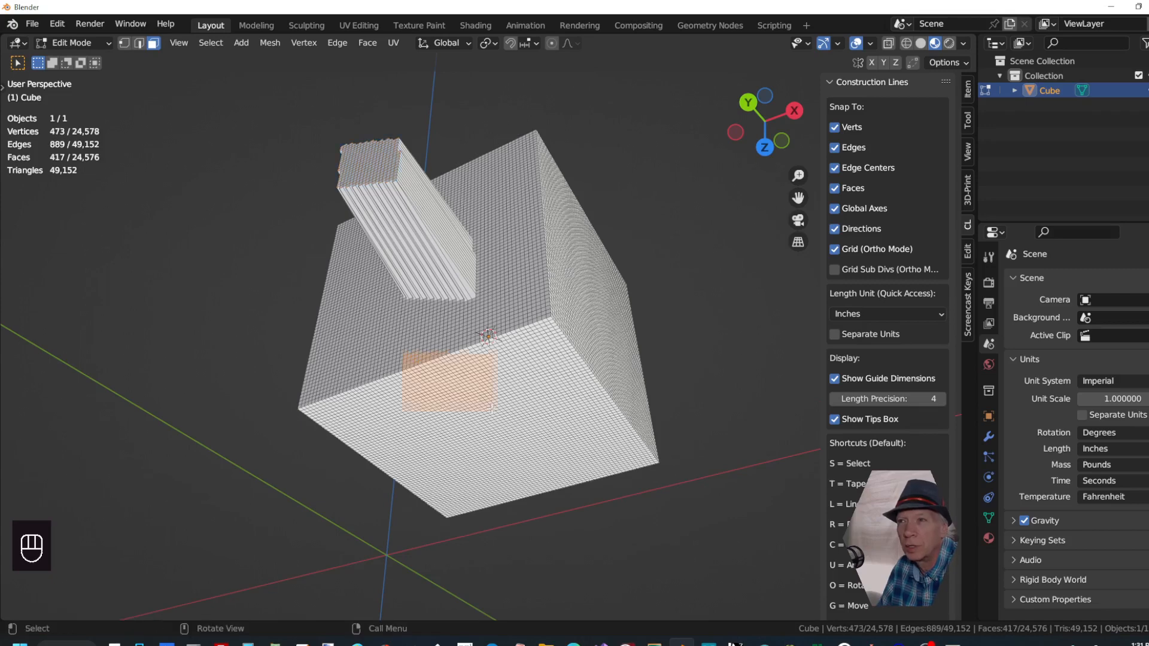
{"action": "key", "text": "r"}
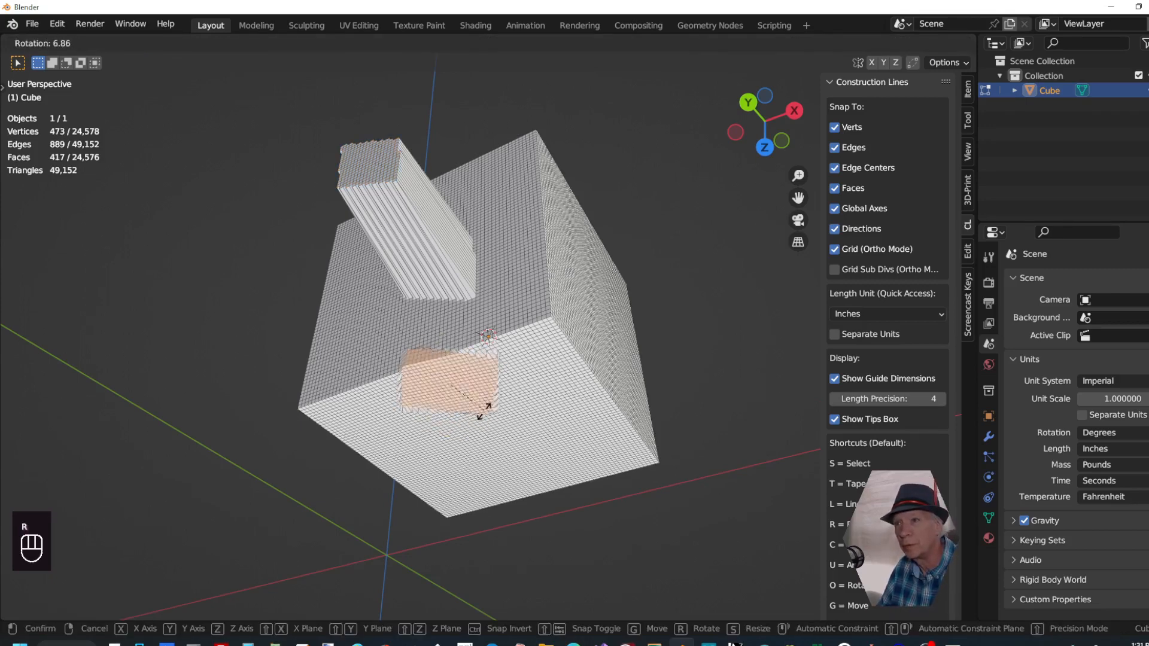
{"action": "right_click", "coordinate": [483, 412]}
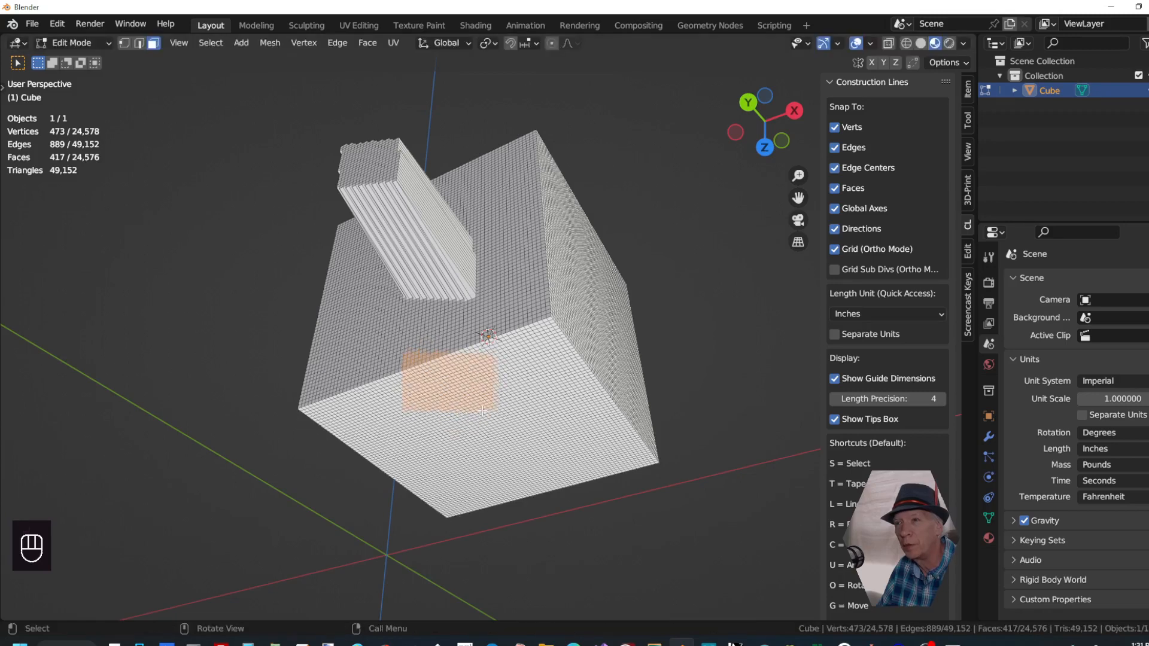
{"action": "scroll", "coordinate": [340, 391], "scroll_direction": "down", "scroll_amount": 2}
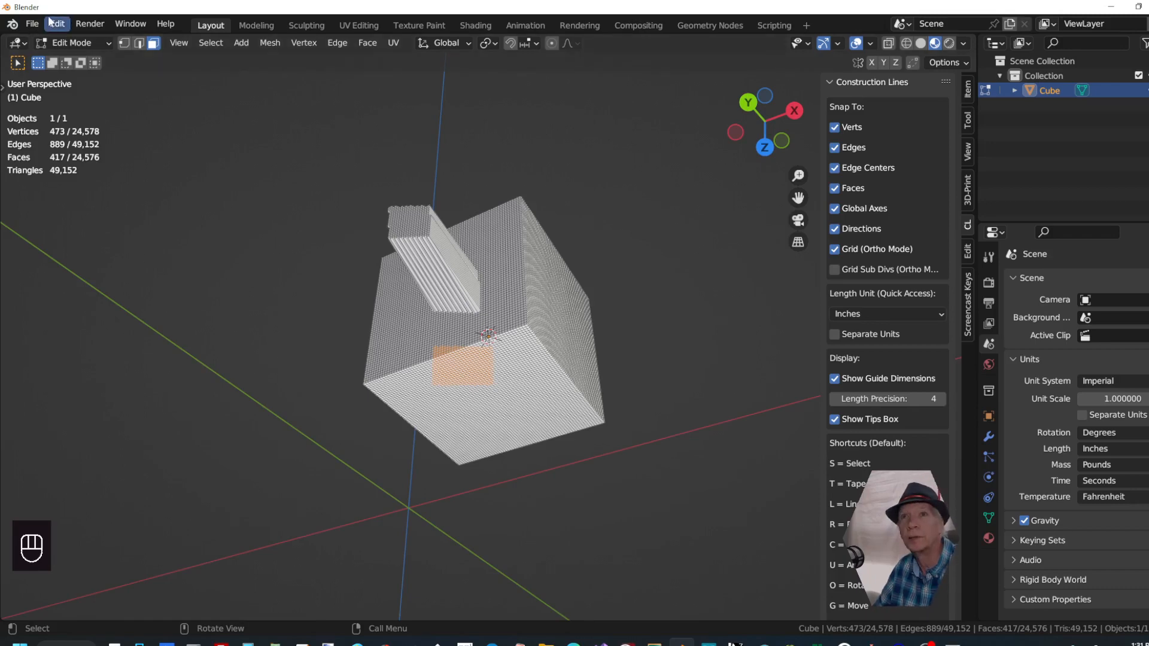
Start a new General file, discarding the current scene, and delete its default box
{"action": "left_click", "coordinate": [32, 24]}
{"action": "mouse_move", "coordinate": [41, 40]}
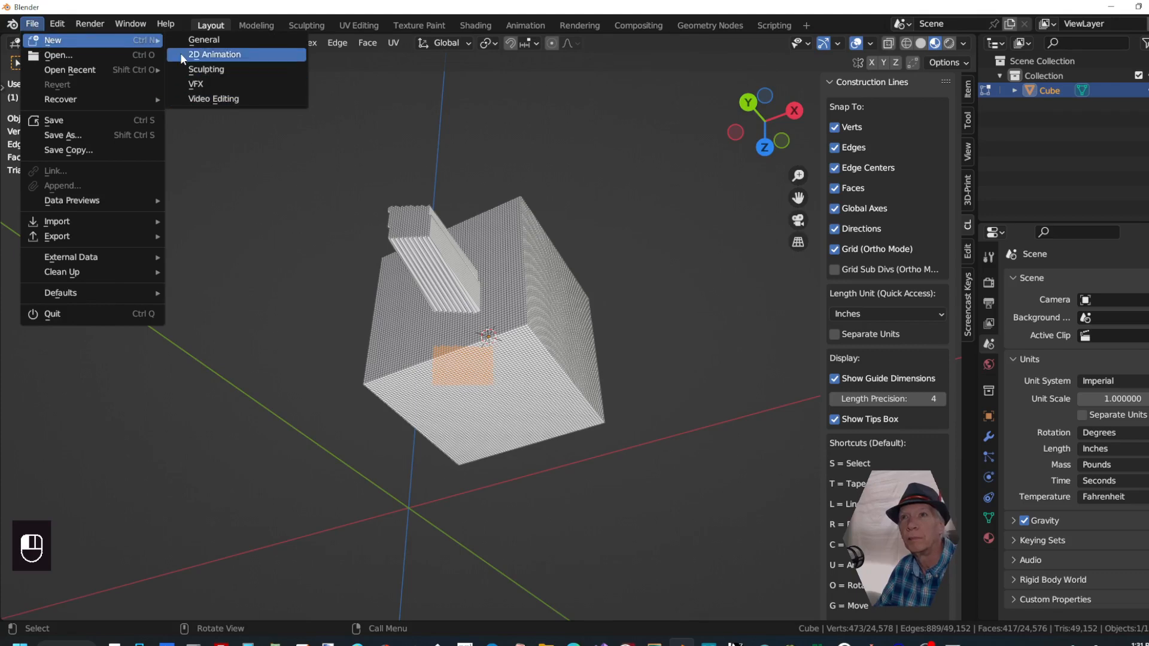
{"action": "left_click", "coordinate": [194, 39]}
{"action": "left_click", "coordinate": [586, 351]}
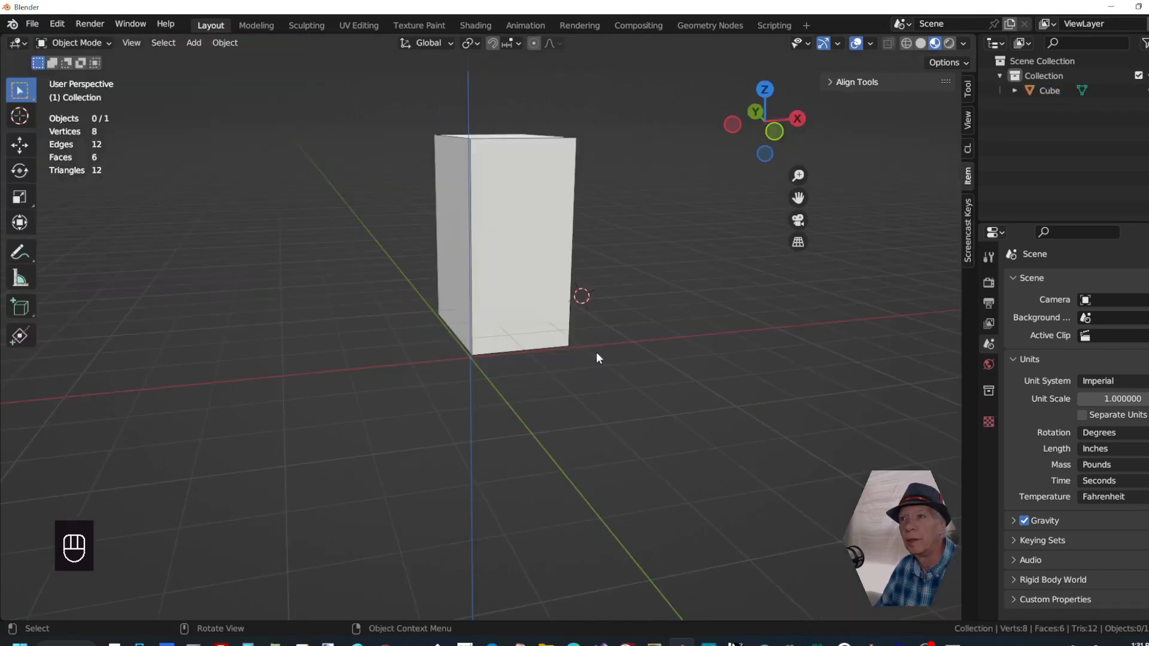
{"action": "left_click", "coordinate": [507, 303]}
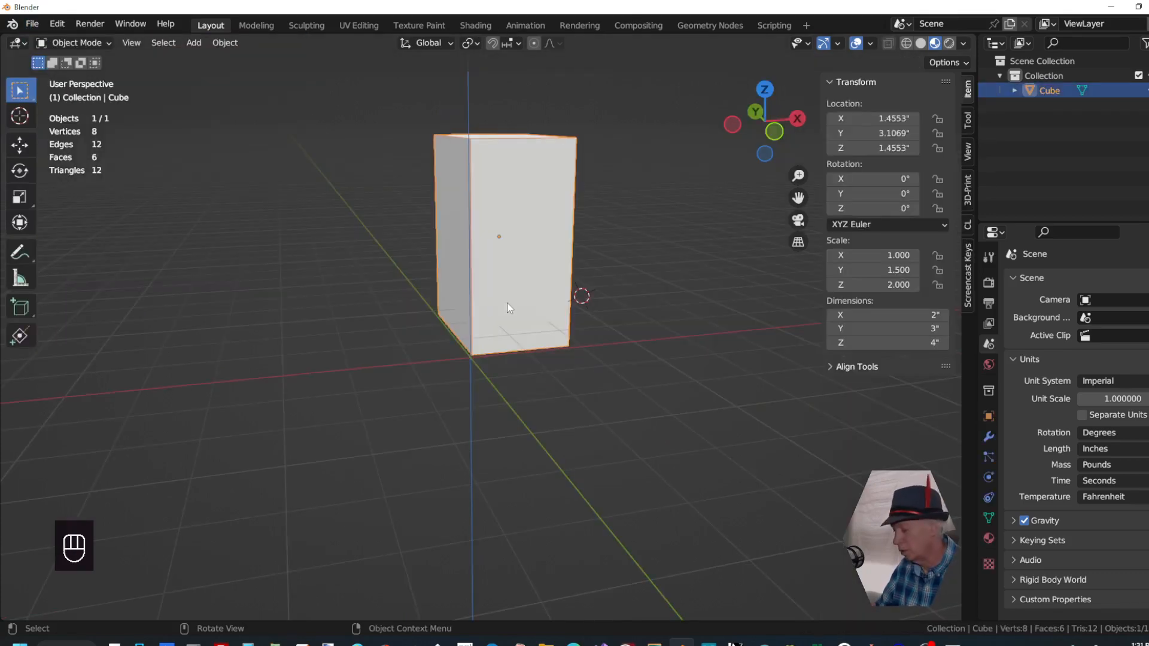
{"action": "key", "text": "Delete"}
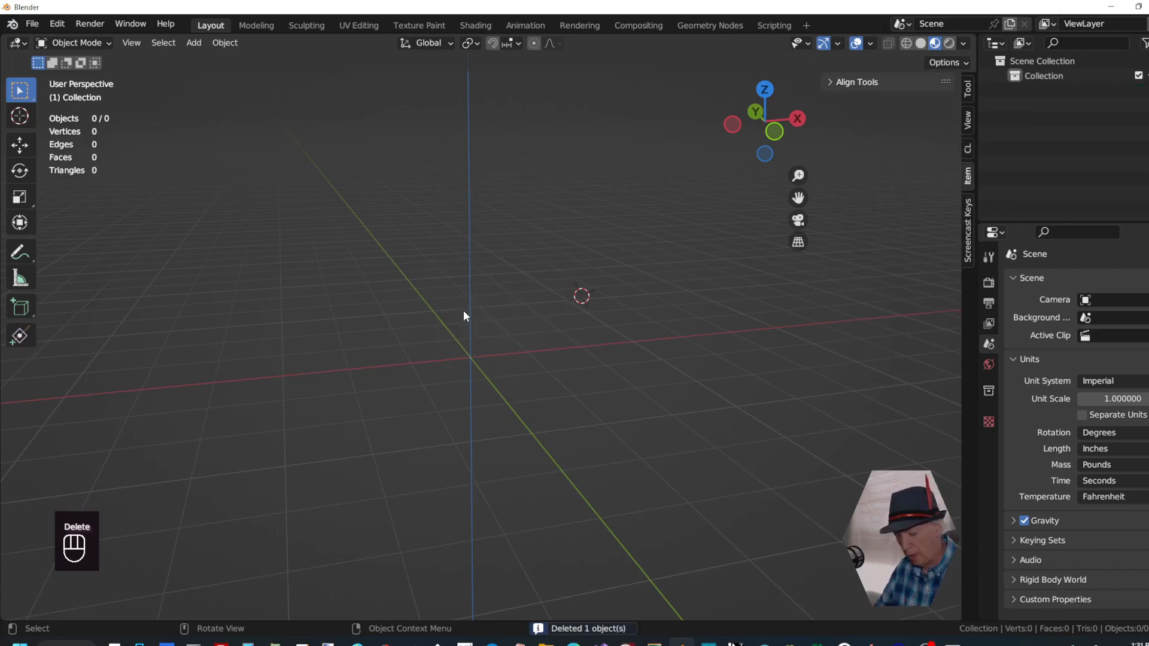
Add a Nurbs Circle surface at the 3D cursor
{"action": "left_click", "coordinate": [193, 43]}
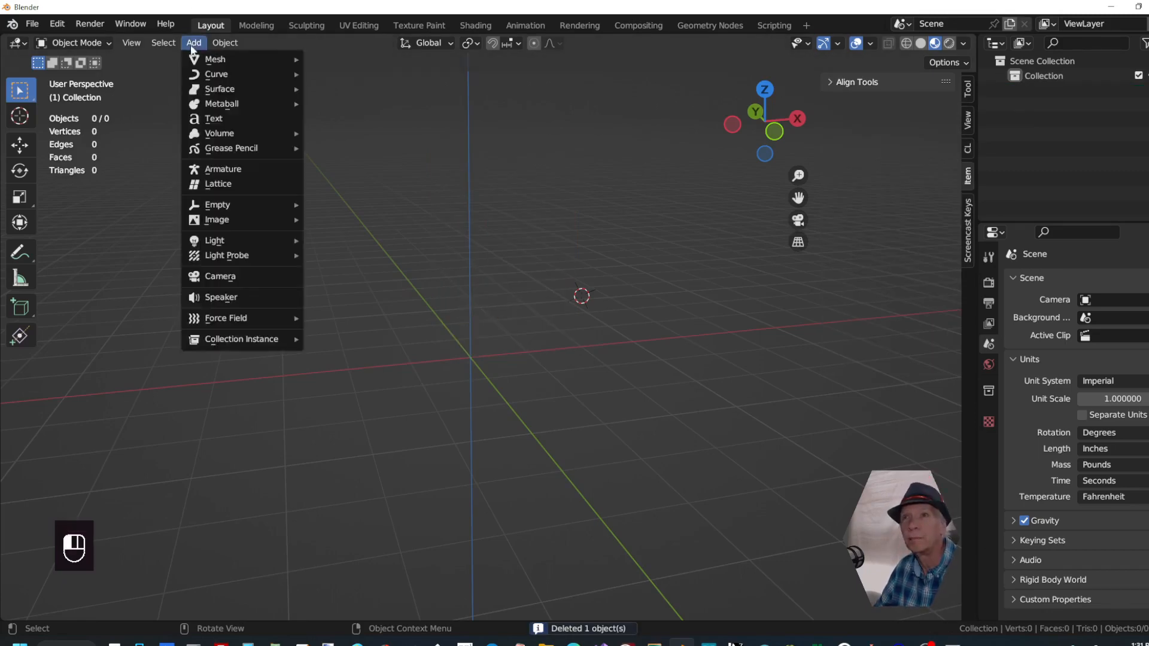
{"action": "mouse_move", "coordinate": [225, 89]}
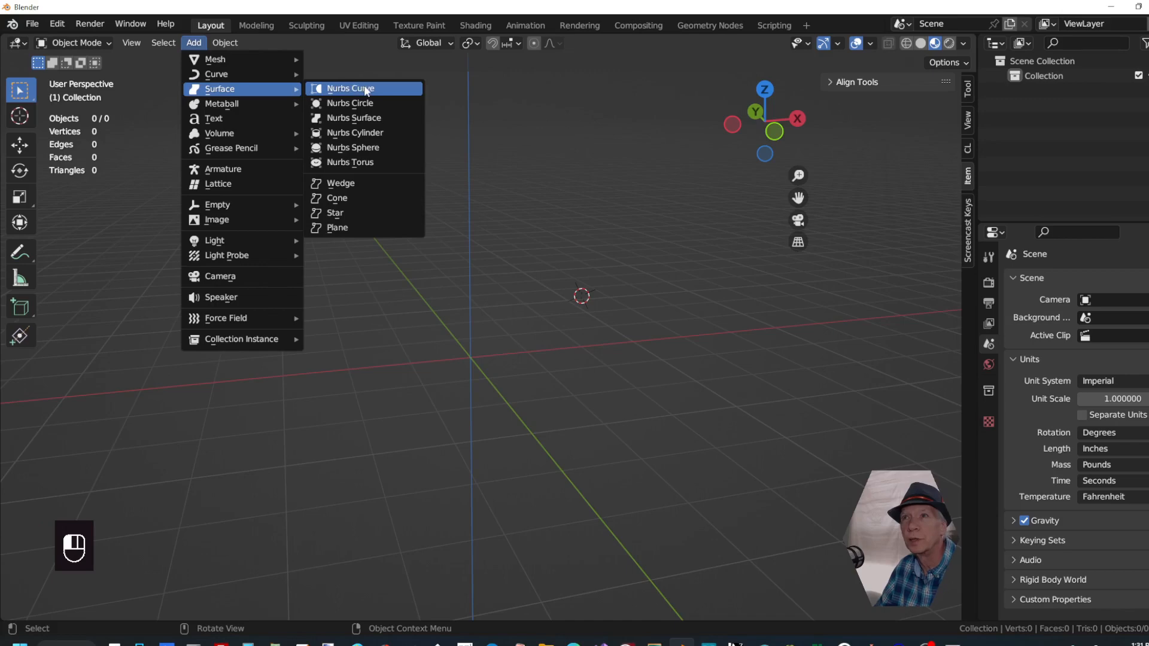
{"action": "left_click", "coordinate": [371, 104]}
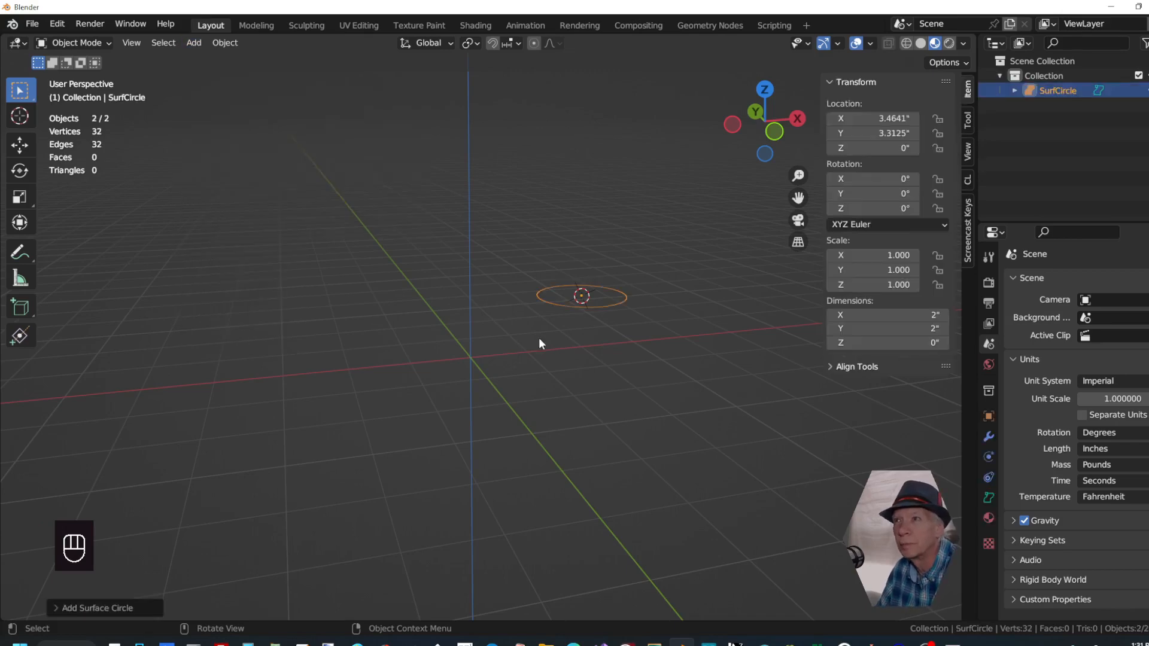
Move the surface circle about 2.7" so that it appears over the axis crossing
{"action": "scroll", "coordinate": [558, 349], "scroll_direction": "up", "scroll_amount": 1}
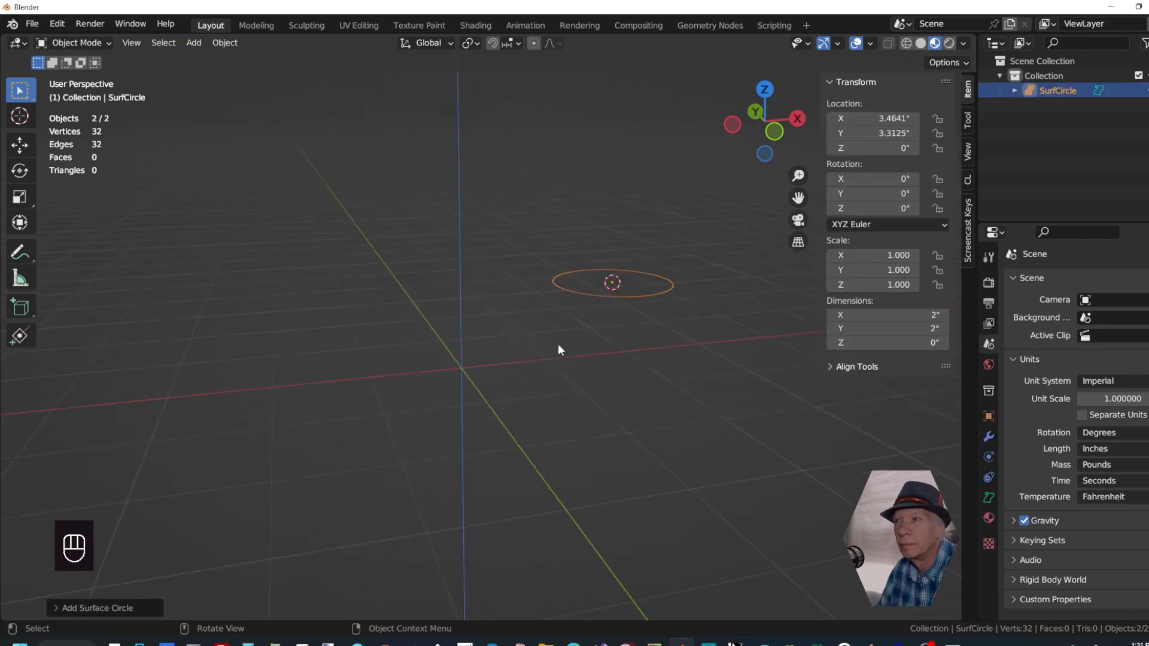
{"action": "left_click", "coordinate": [579, 321]}
{"action": "left_click", "coordinate": [580, 301]}
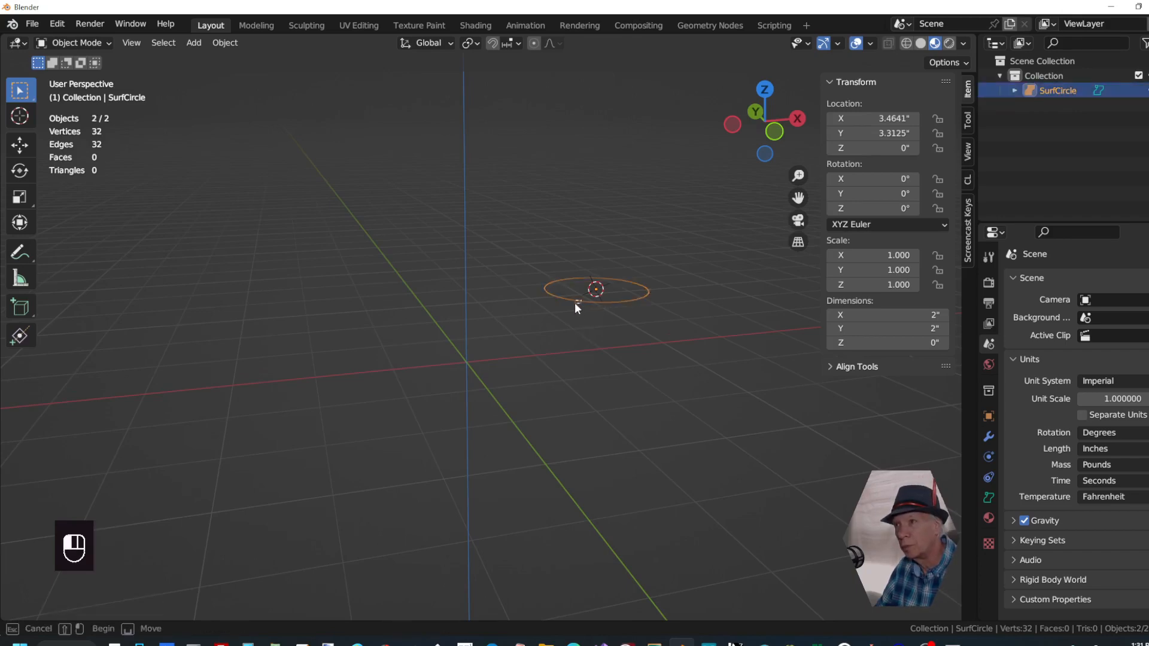
{"action": "key", "text": "g"}
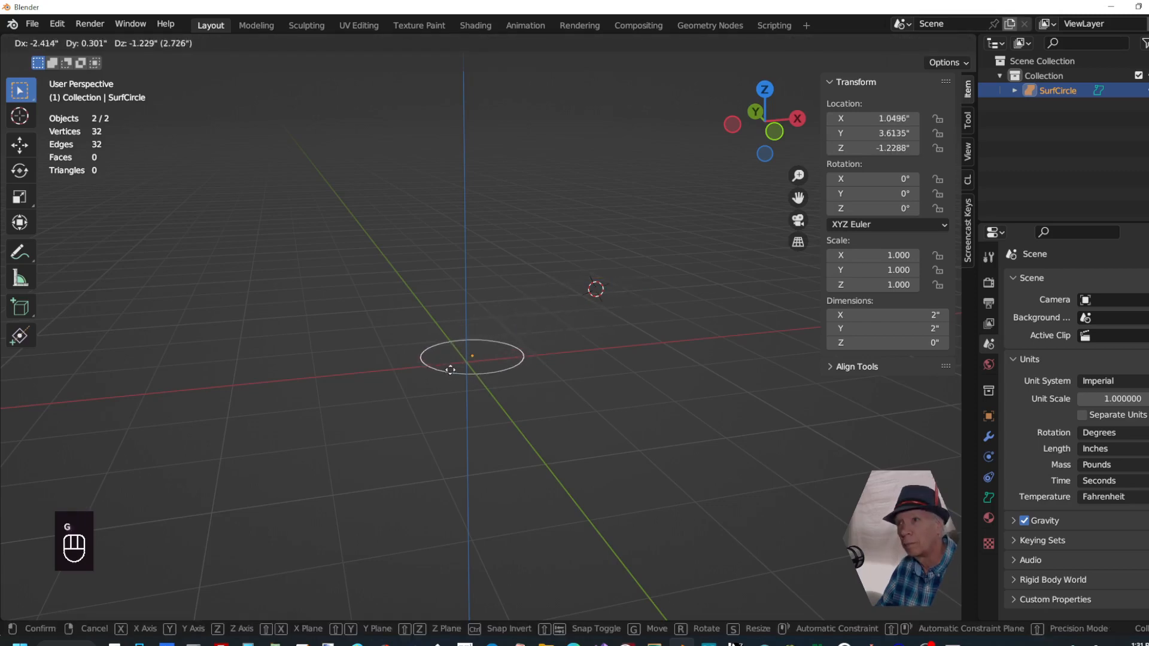
{"action": "left_click", "coordinate": [446, 372]}
{"action": "scroll", "coordinate": [504, 333], "scroll_direction": "up", "scroll_amount": 3}
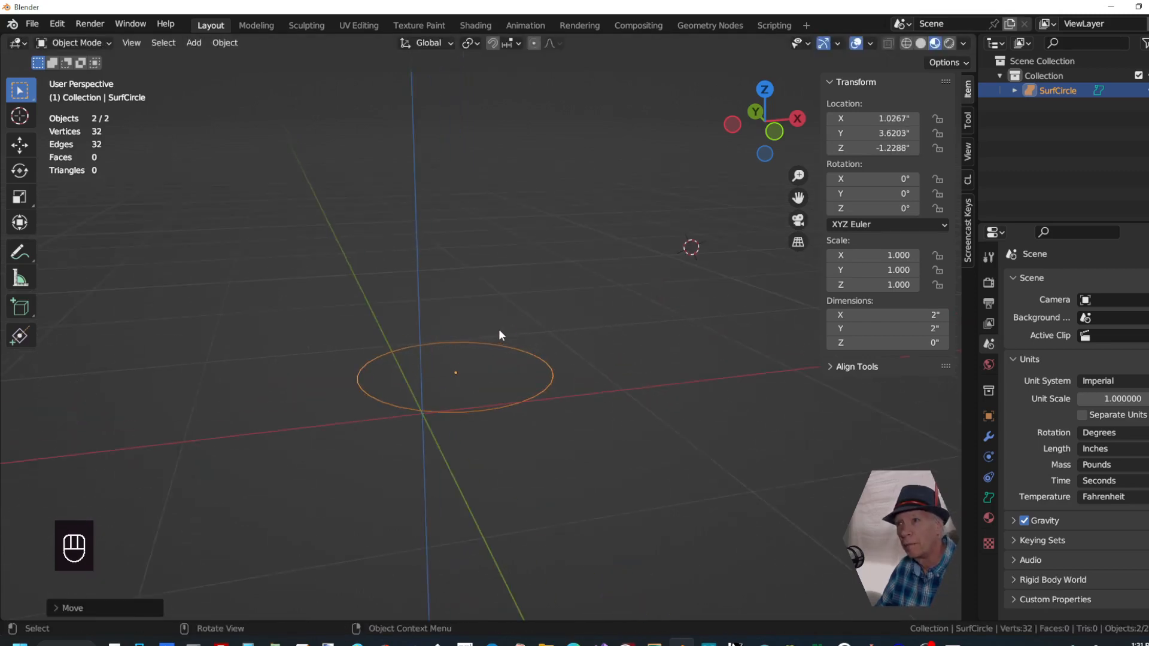
Enter Edit Mode on the surface circle and move all its control points up by about 0.11"
{"action": "key", "text": "Tab"}
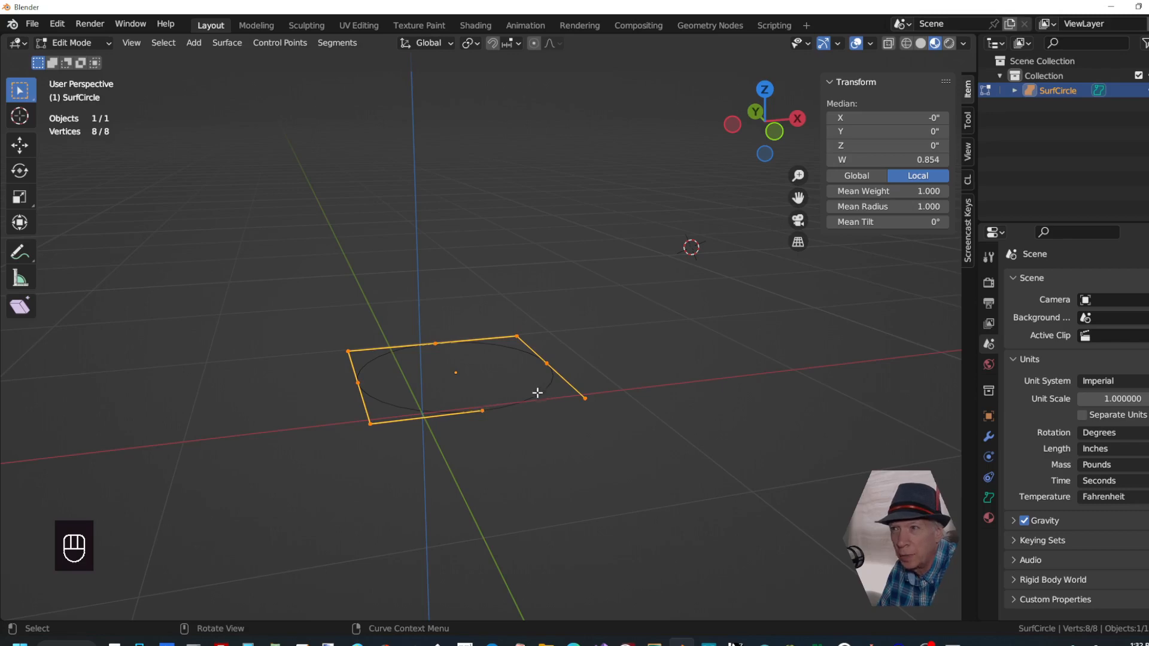
{"action": "key", "text": "g"}
{"action": "left_click", "coordinate": [589, 397]}
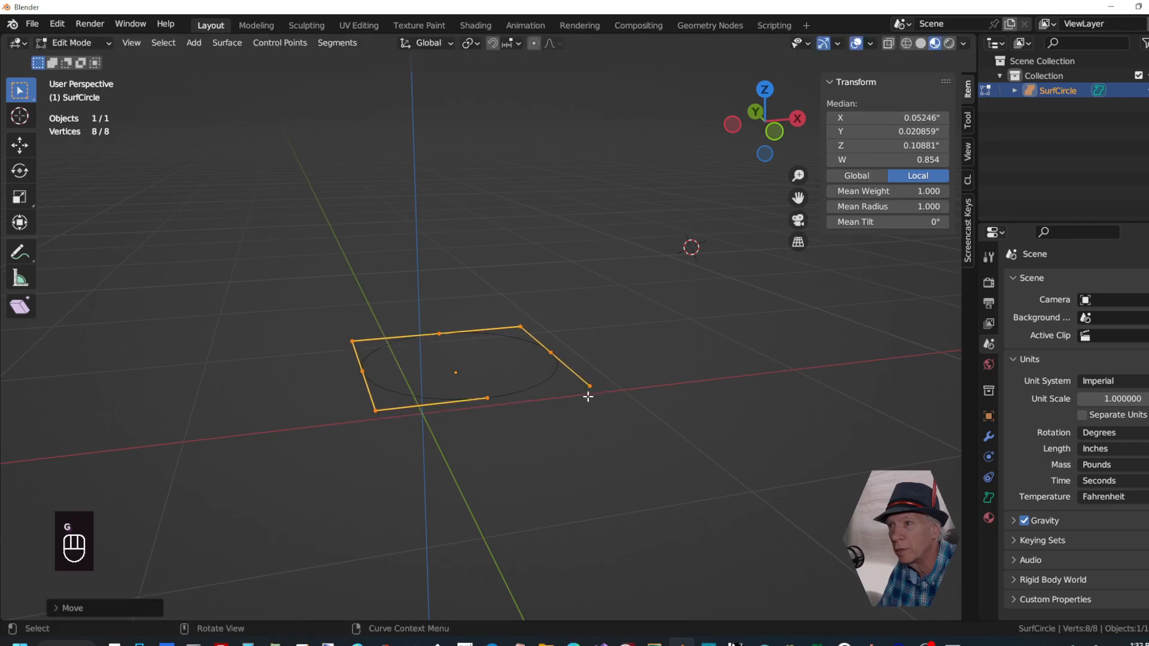
Move the circle's open-end corner control point inward across the circle to bend the curve
{"action": "left_click", "coordinate": [589, 397]}
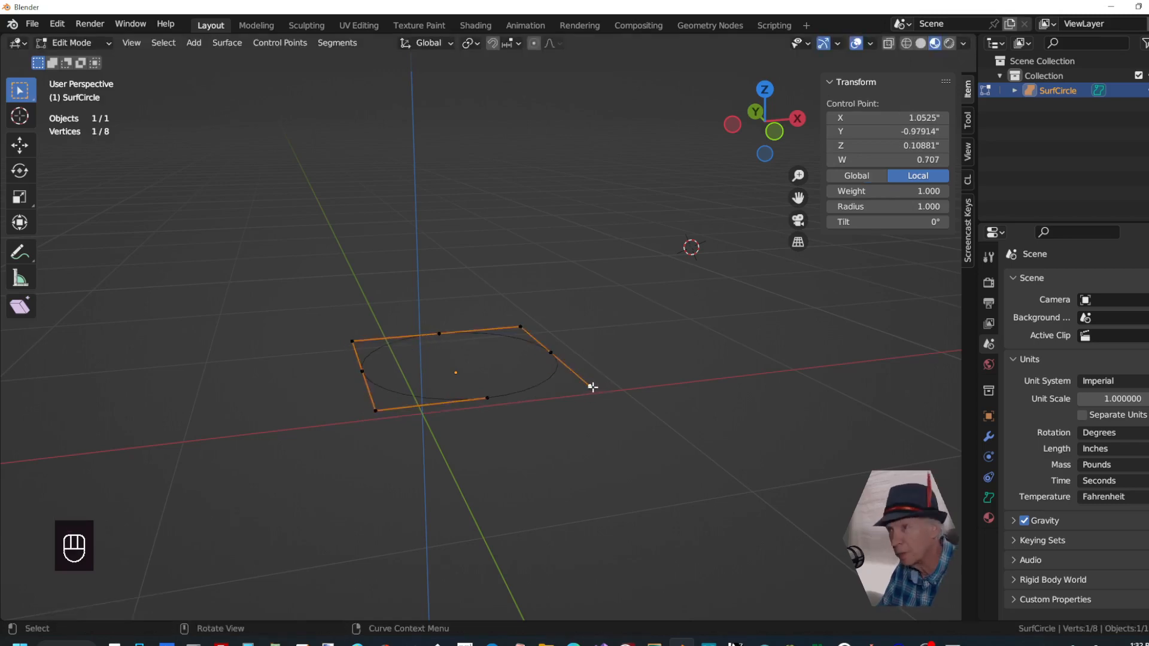
{"action": "key", "text": "g"}
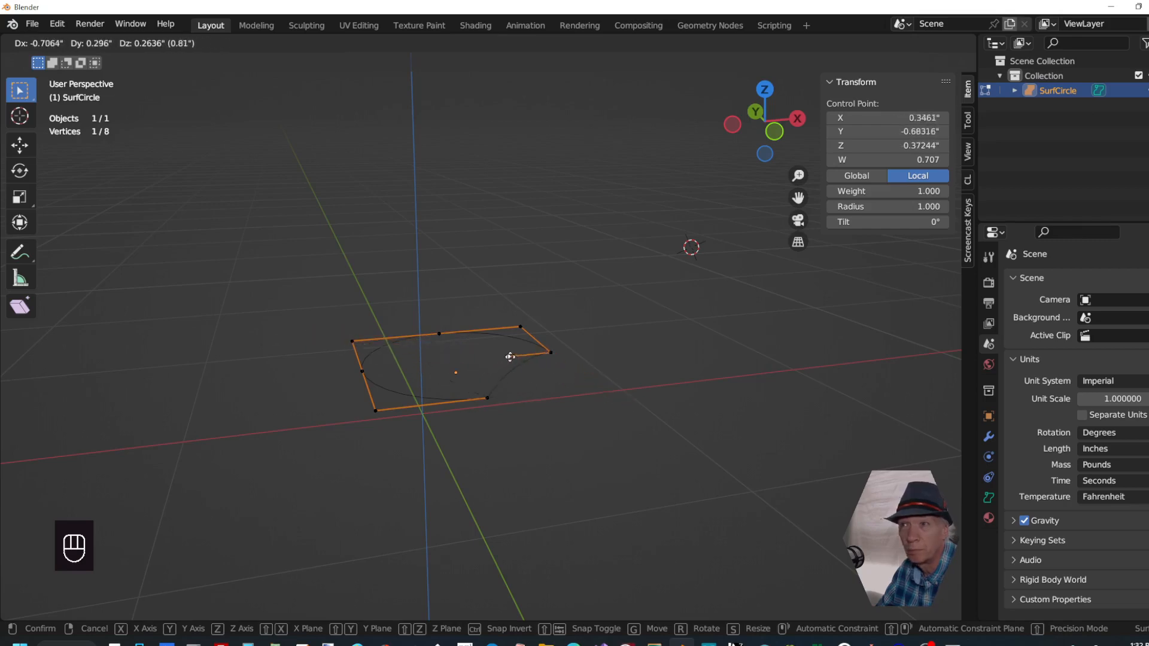
{"action": "right_click", "coordinate": [438, 353]}
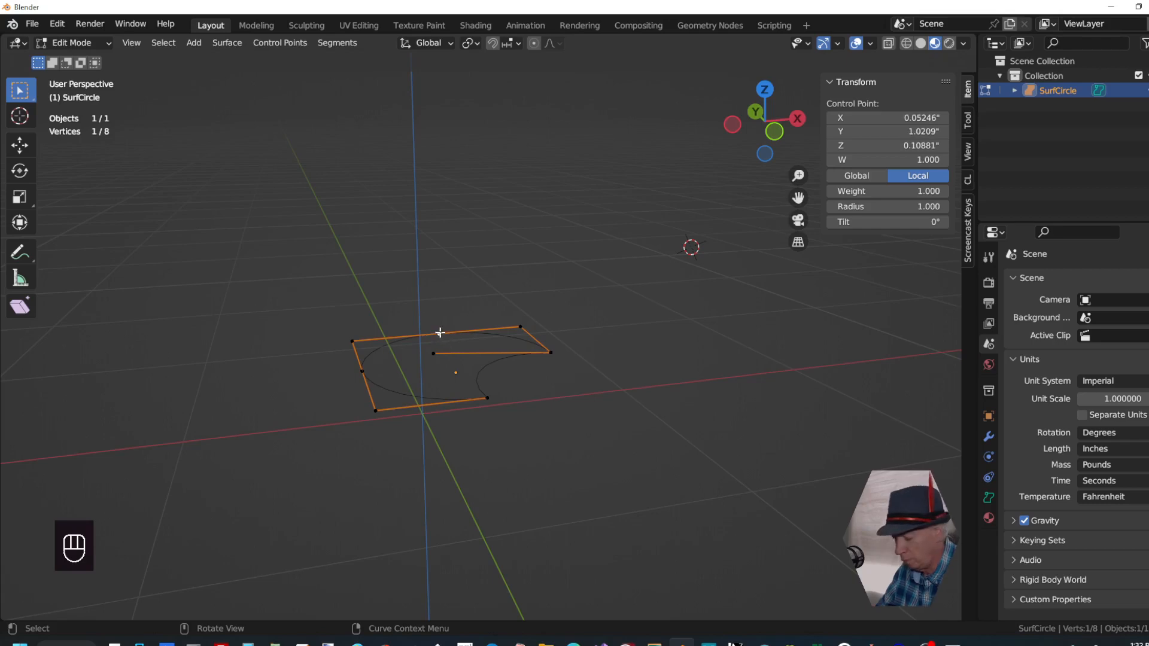
Raise the surface circle's rear middle control point by about 1" and move the adjacent corner control point outward from the curve
{"action": "key", "text": "g"}
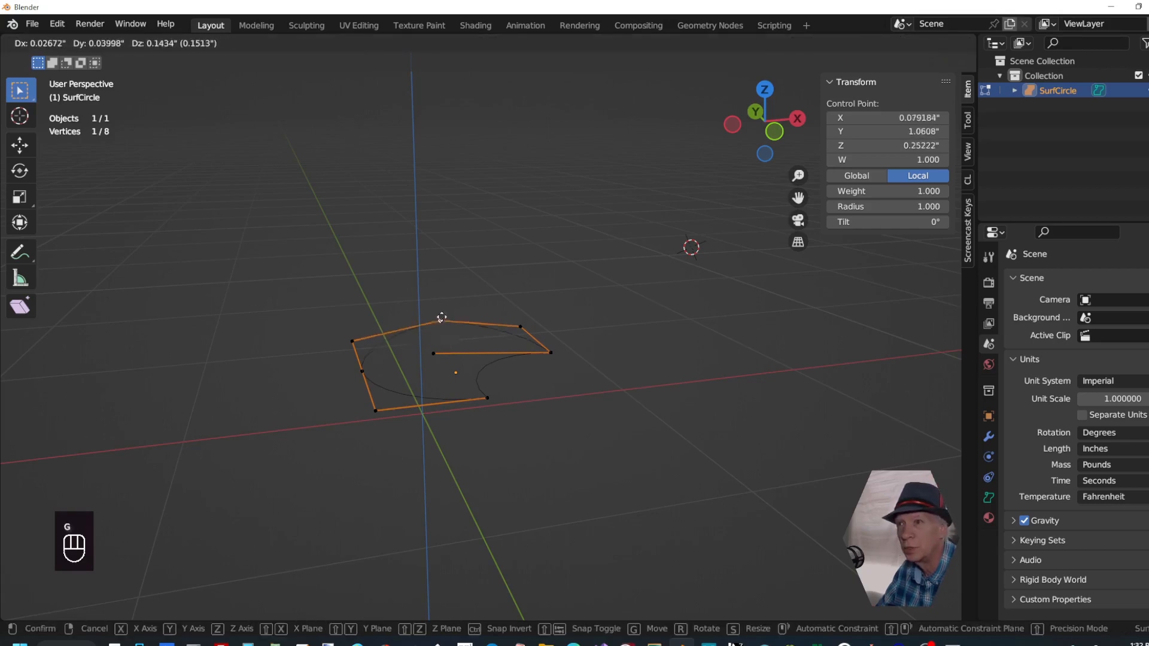
{"action": "left_click", "coordinate": [435, 241]}
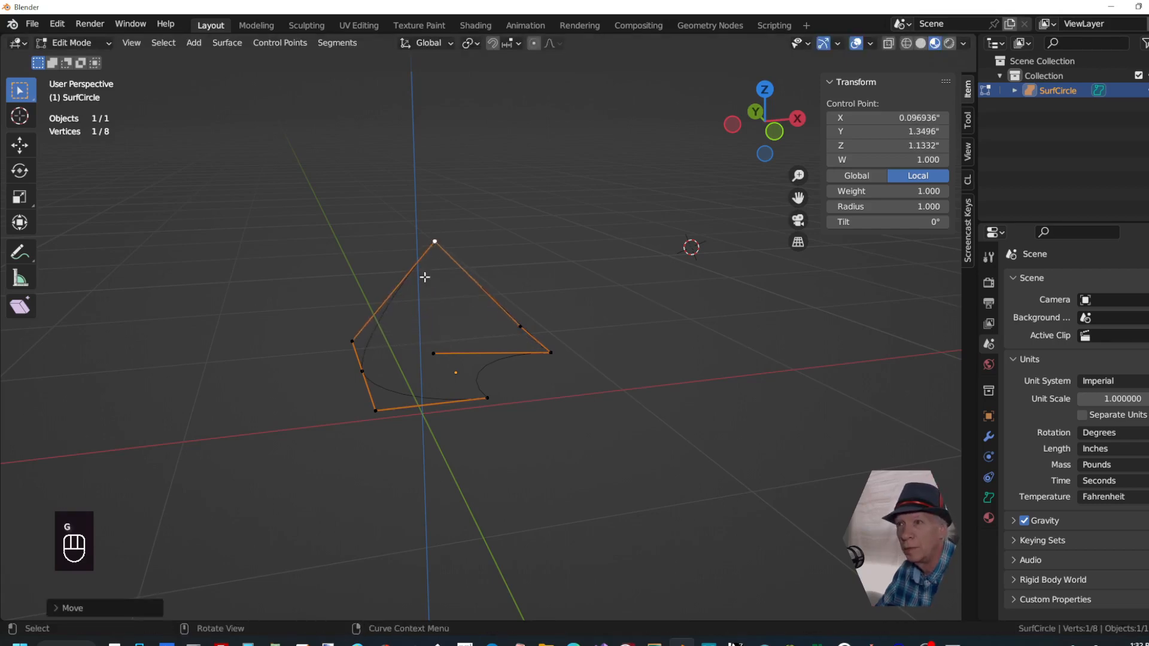
{"action": "left_click", "coordinate": [351, 341]}
{"action": "key", "text": "g"}
{"action": "left_click", "coordinate": [267, 318]}
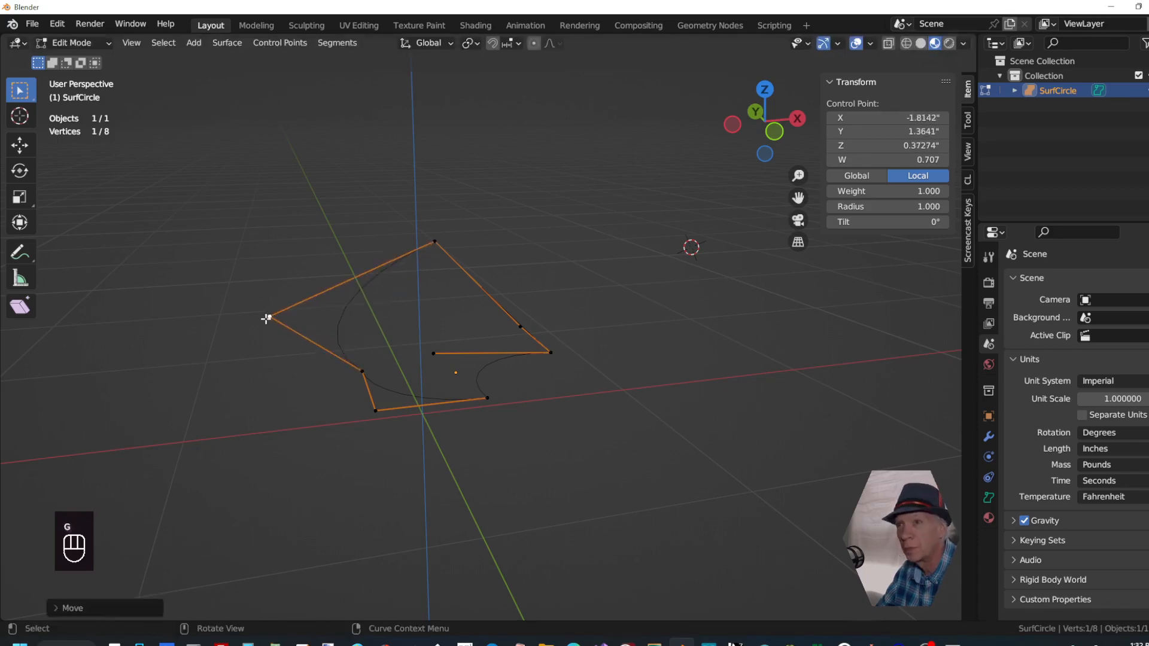
{"action": "left_click", "coordinate": [535, 504]}
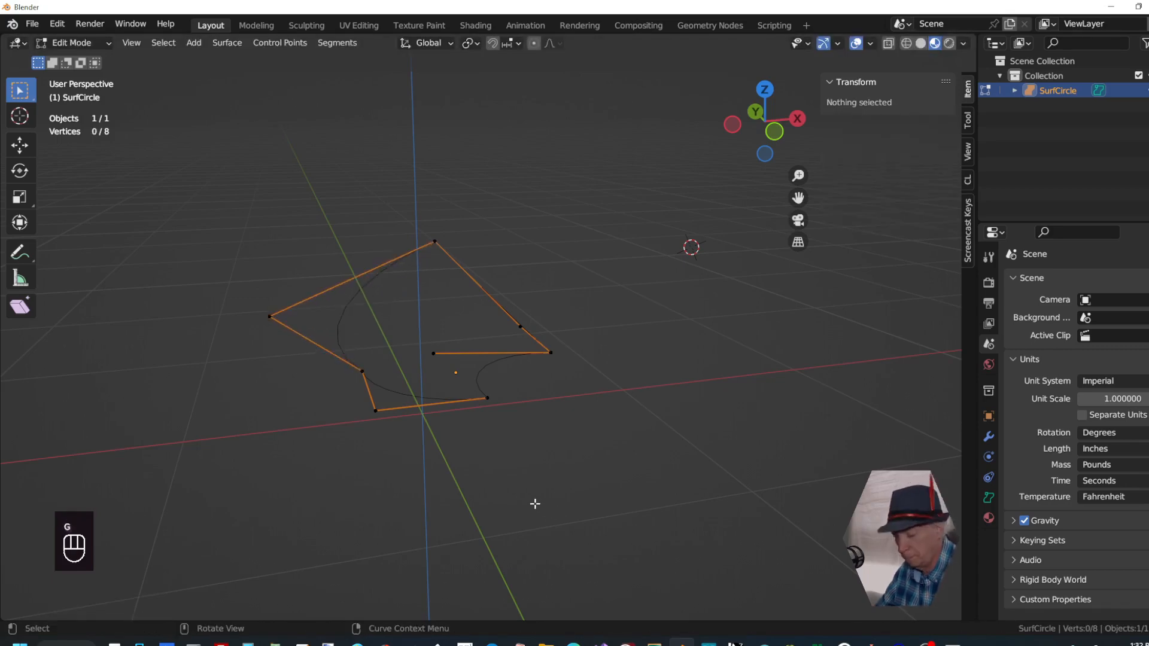
{"action": "key", "text": "shift"}
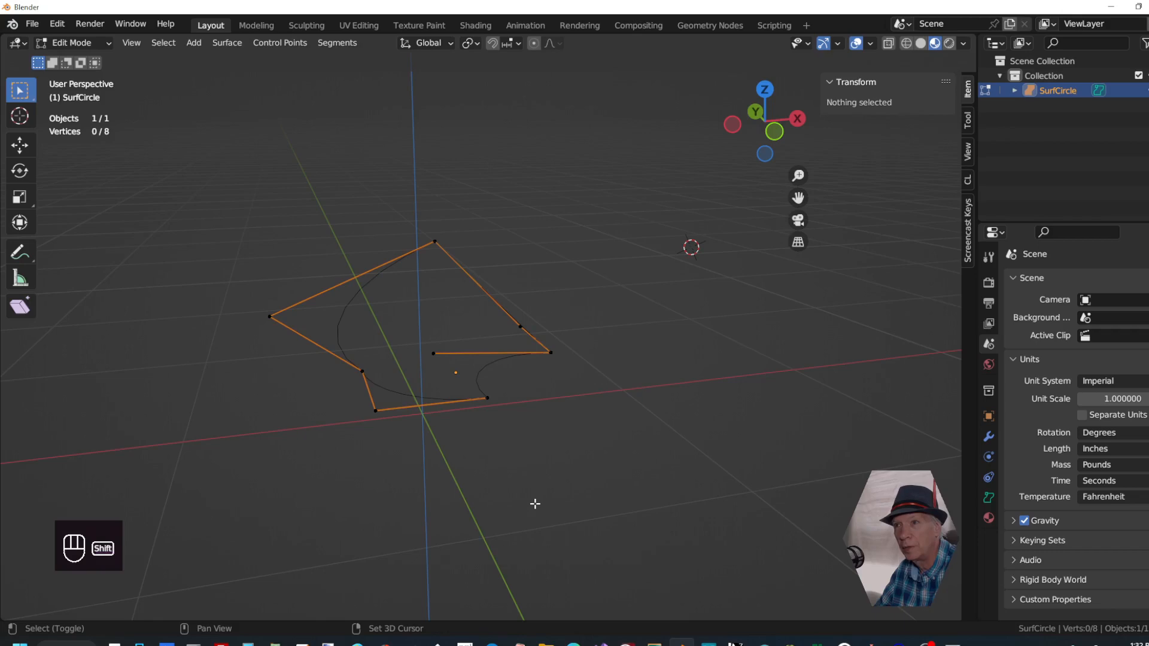
{"action": "key", "text": "shift+e"}
{"action": "key", "text": "Escape"}
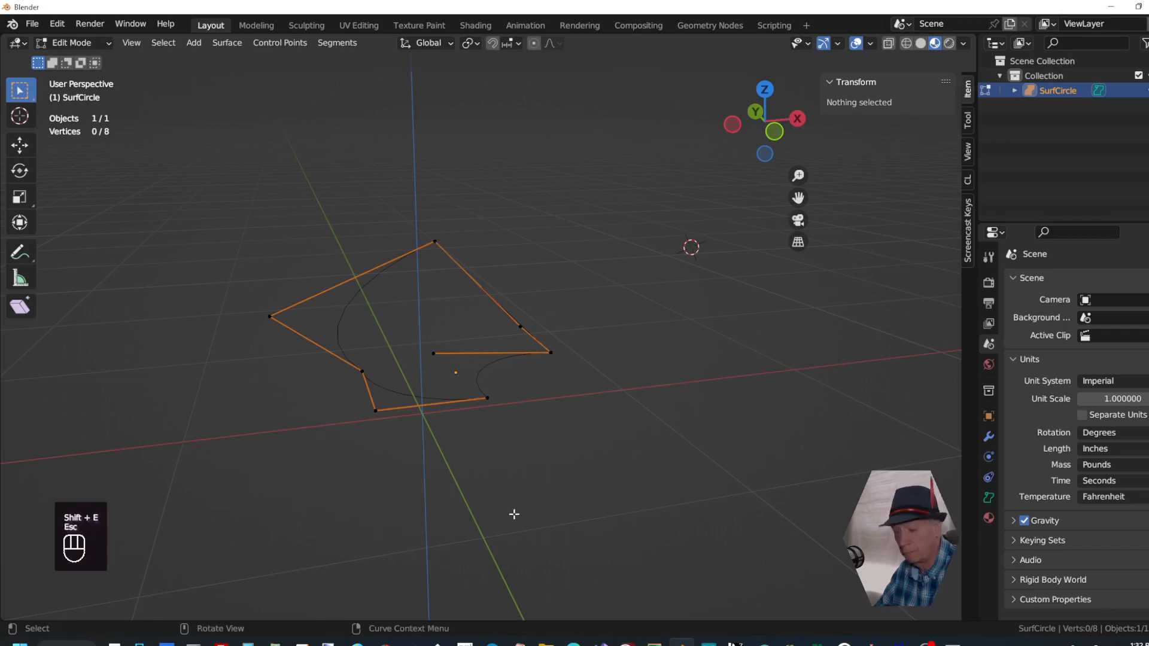
{"action": "key", "text": "e"}
{"action": "key", "text": "Escape"}
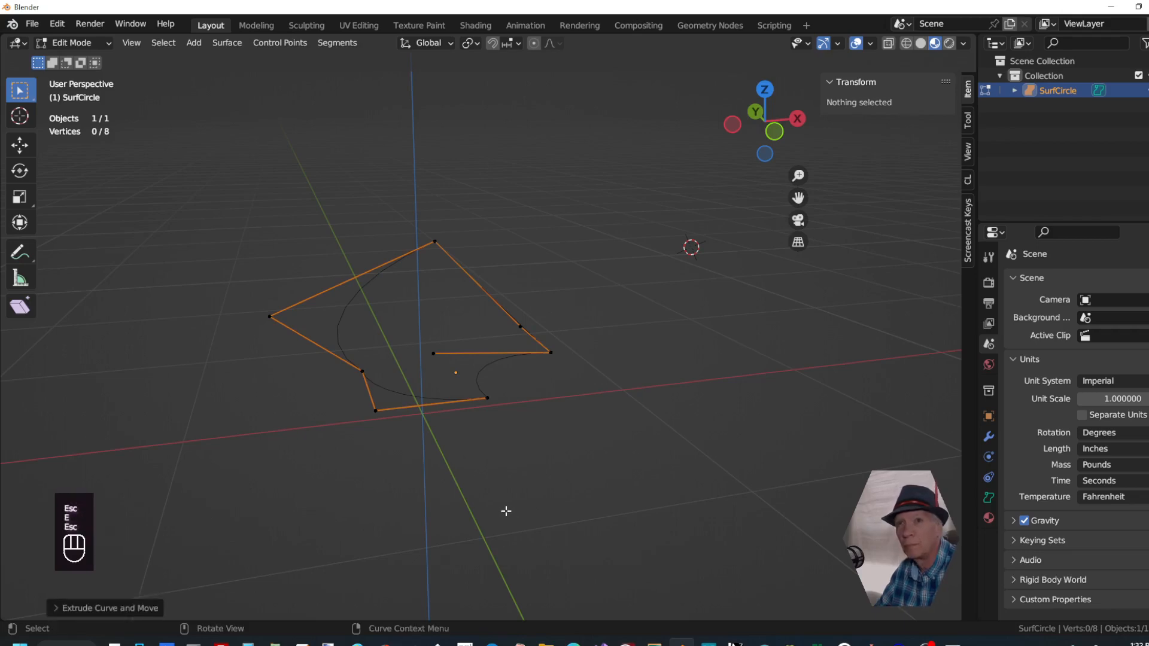
{"action": "left_click", "coordinate": [93, 45]}
{"action": "left_click", "coordinate": [90, 74]}
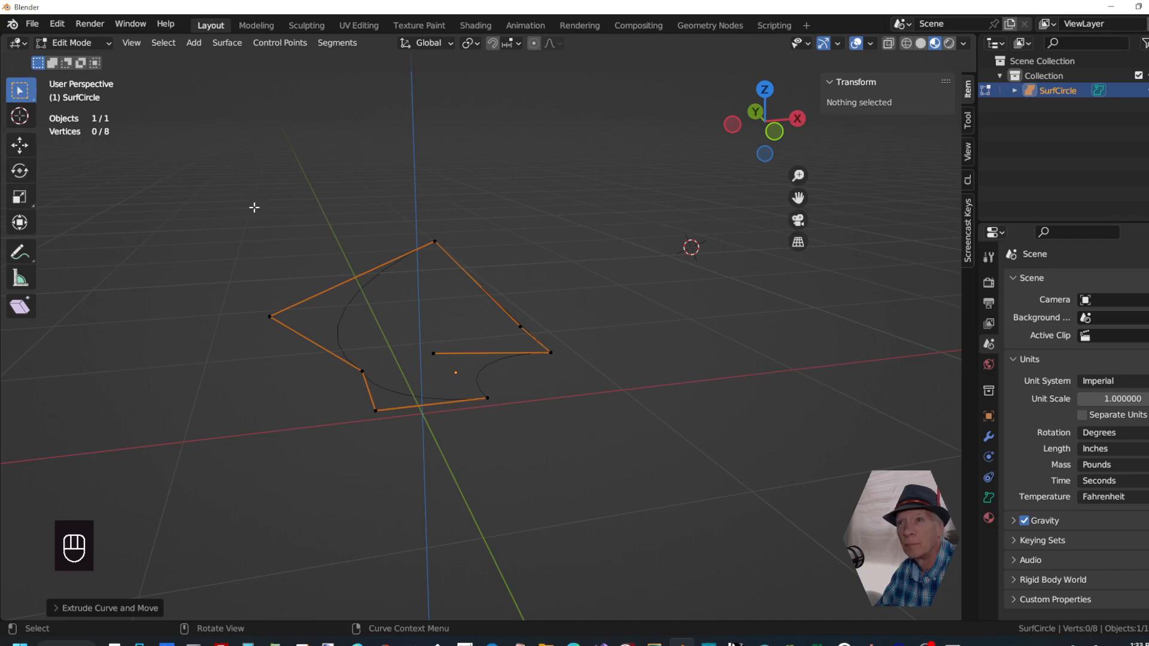
Select all eight control points of the surface circle, extrude them about 1.75" up along the Z axis, and clear the selection
{"action": "left_click_drag", "start_coordinate": [221, 190], "coordinate": [569, 457]}
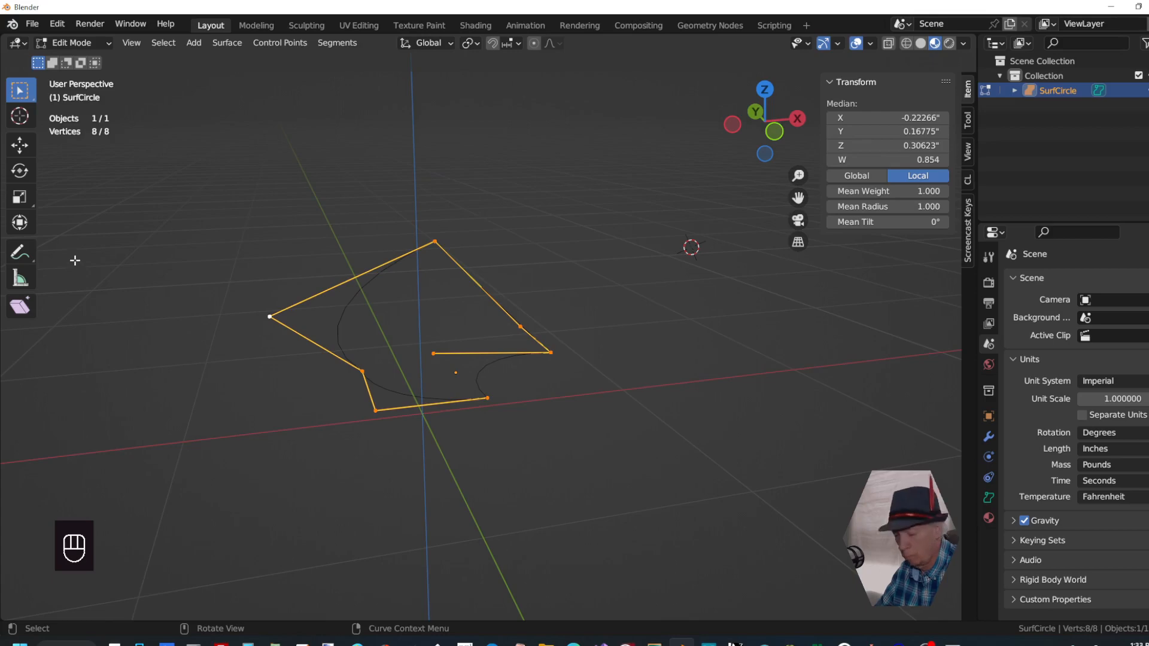
{"action": "key", "text": "e"}
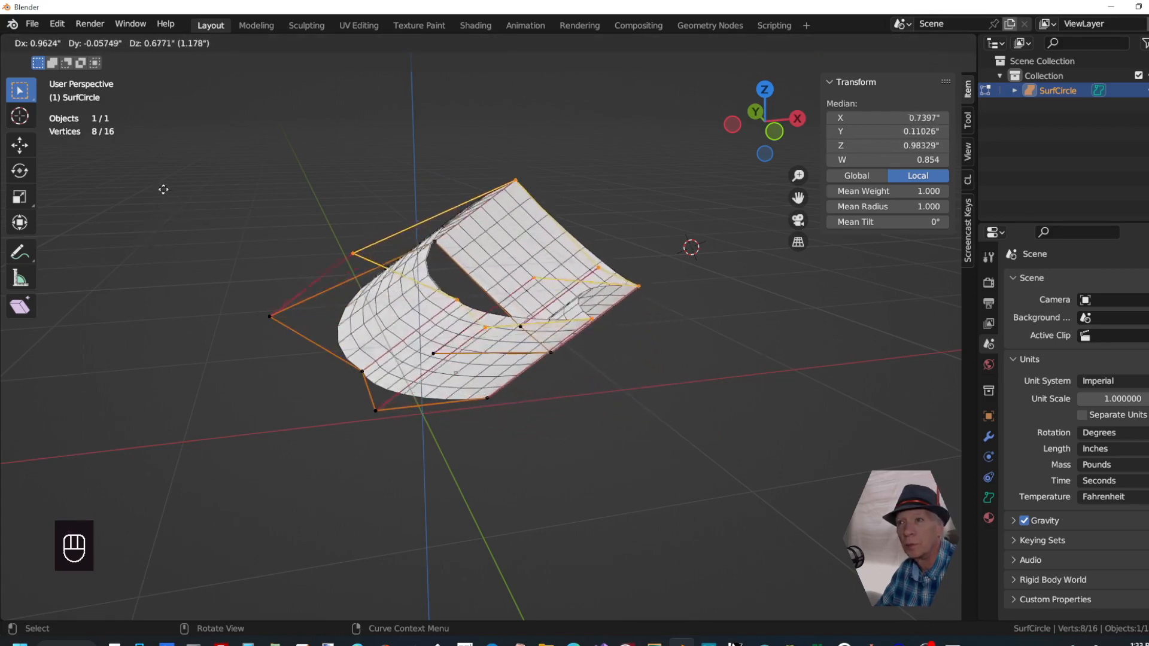
{"action": "key", "text": "z"}
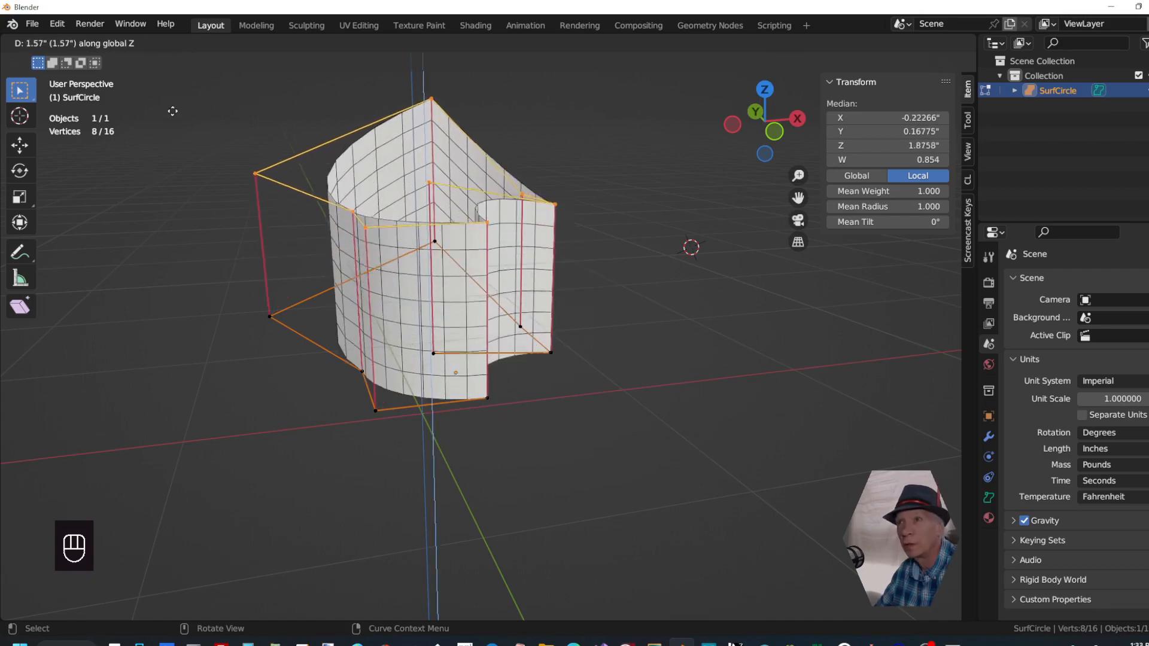
{"action": "left_click", "coordinate": [173, 95]}
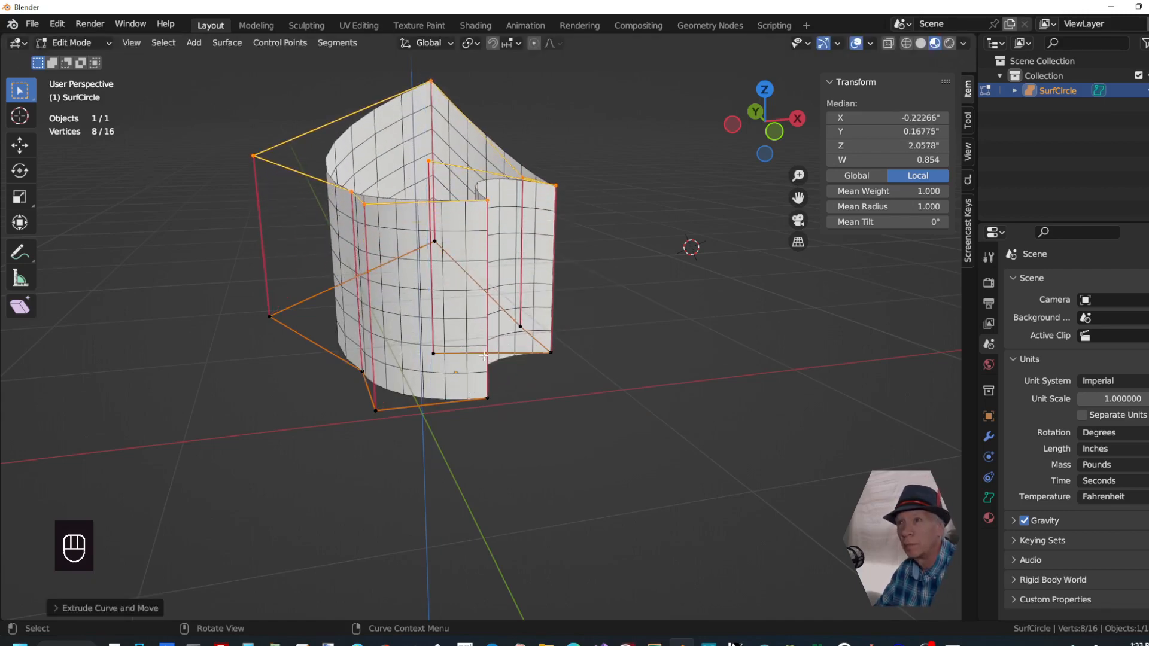
{"action": "scroll", "coordinate": [488, 368], "scroll_direction": "down", "scroll_amount": 3}
{"action": "middle_click_drag", "start_coordinate": [531, 393], "coordinate": [469, 390]}
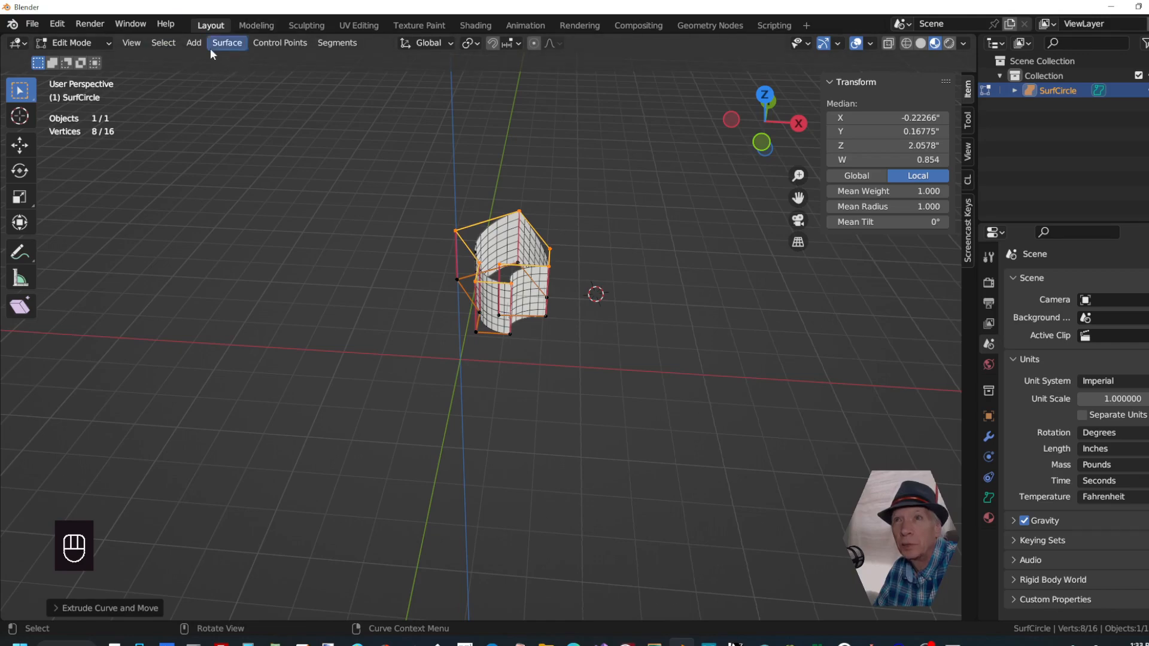
{"action": "left_click", "coordinate": [187, 98]}
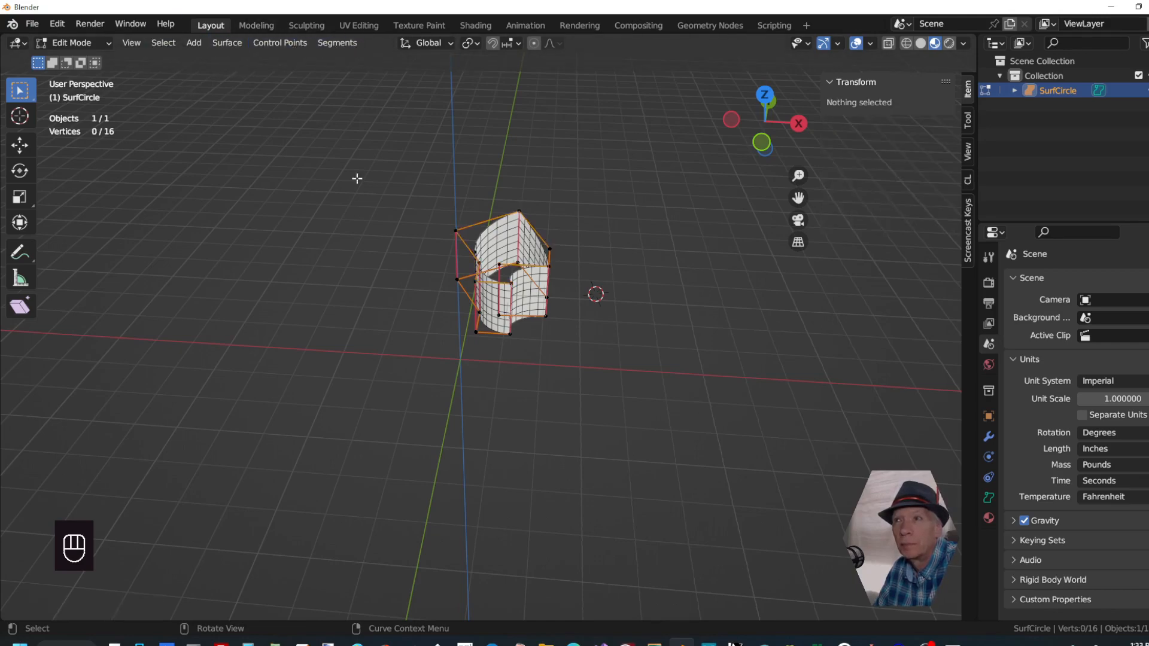
Return to Object Mode and convert the extruded surface circle to a mesh
{"action": "left_click", "coordinate": [75, 42]}
{"action": "left_click", "coordinate": [80, 59]}
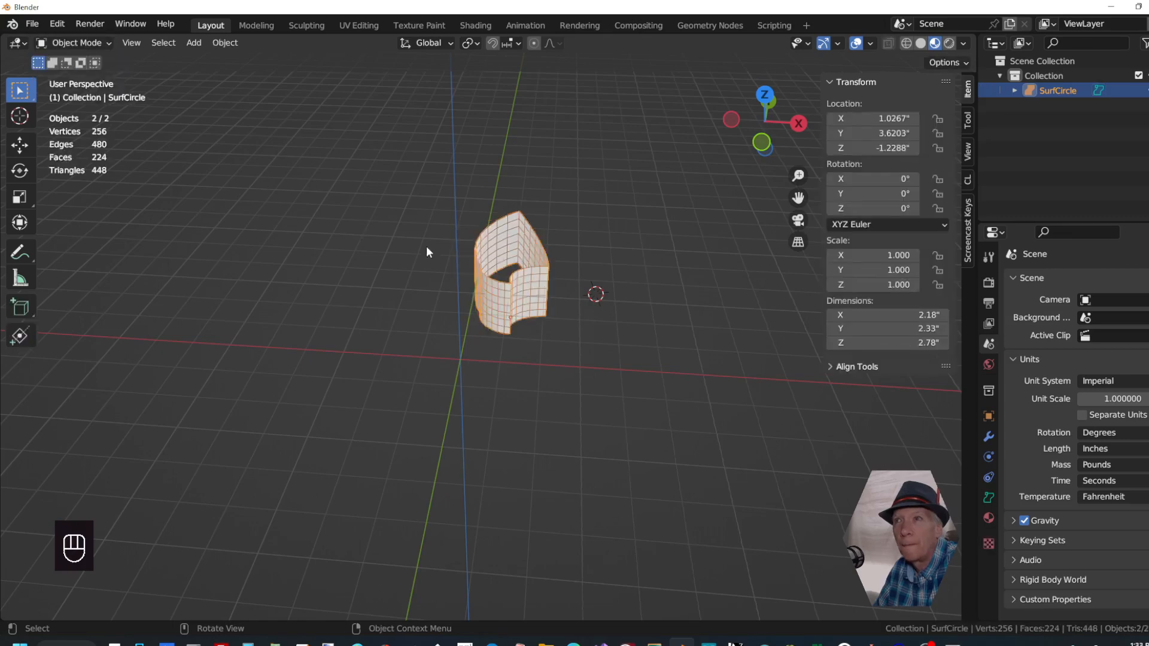
{"action": "left_click", "coordinate": [433, 295]}
{"action": "left_click", "coordinate": [508, 249]}
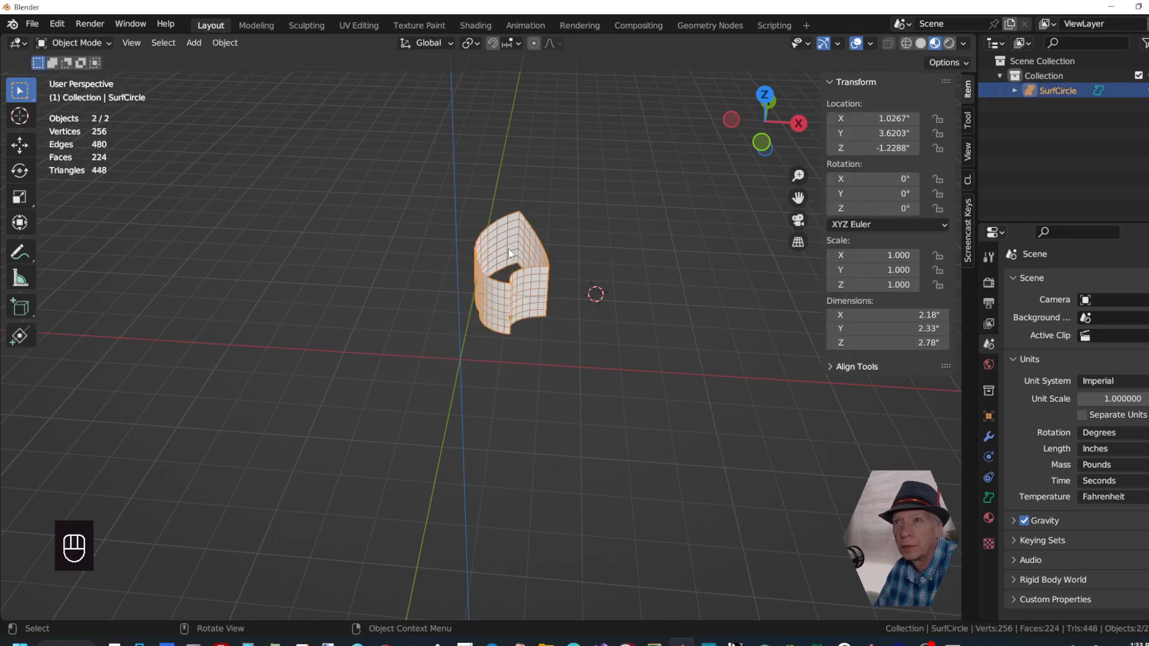
{"action": "left_click", "coordinate": [225, 42]}
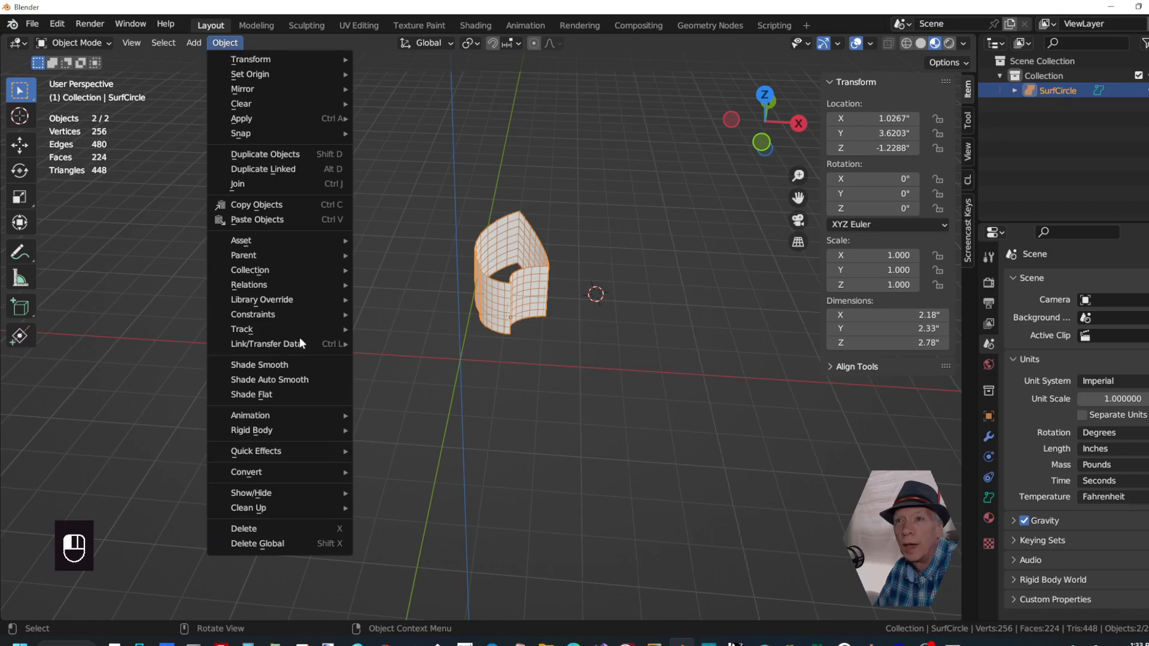
{"action": "mouse_move", "coordinate": [303, 475]}
{"action": "left_click", "coordinate": [402, 486]}
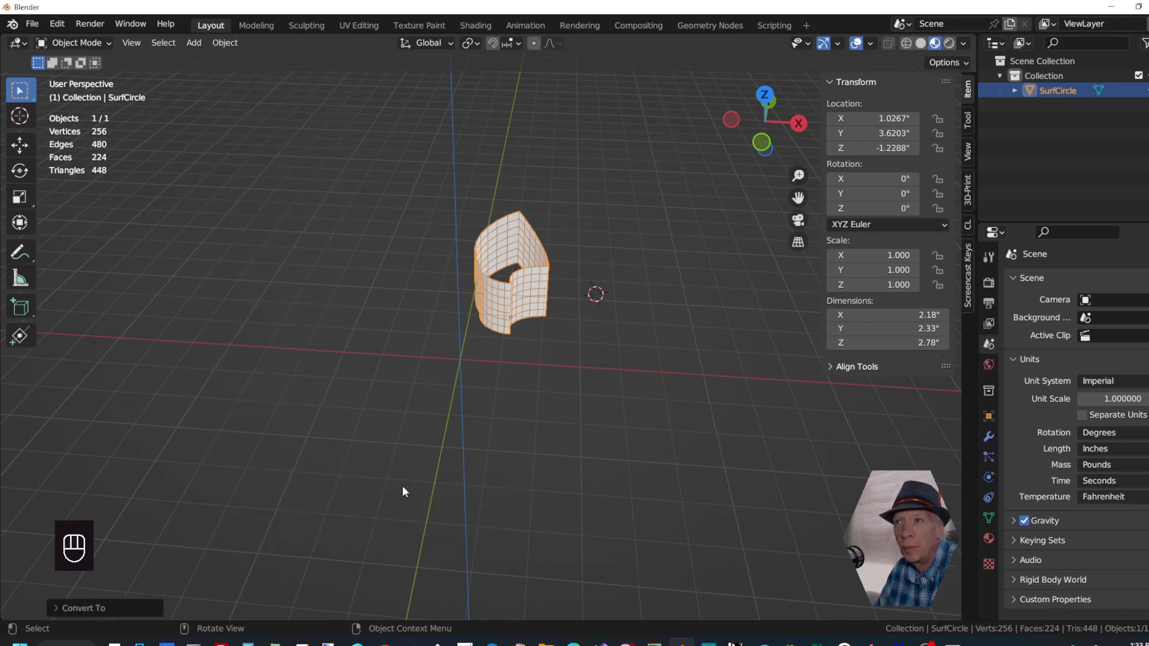
Enter Edit Mode on the converted mesh, switch to face selection, and select a single face on the concave wall
{"action": "scroll", "coordinate": [527, 426], "scroll_direction": "up", "scroll_amount": 4}
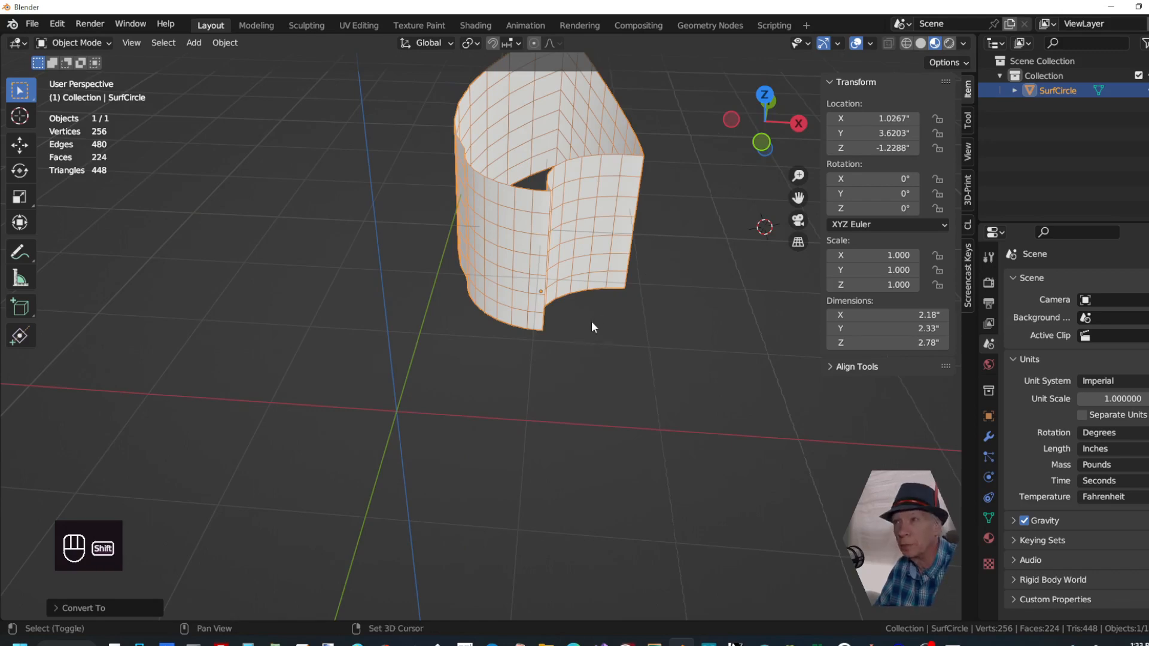
{"action": "middle_click_drag", "start_coordinate": [572, 338], "coordinate": [490, 446], "text": "shift"}
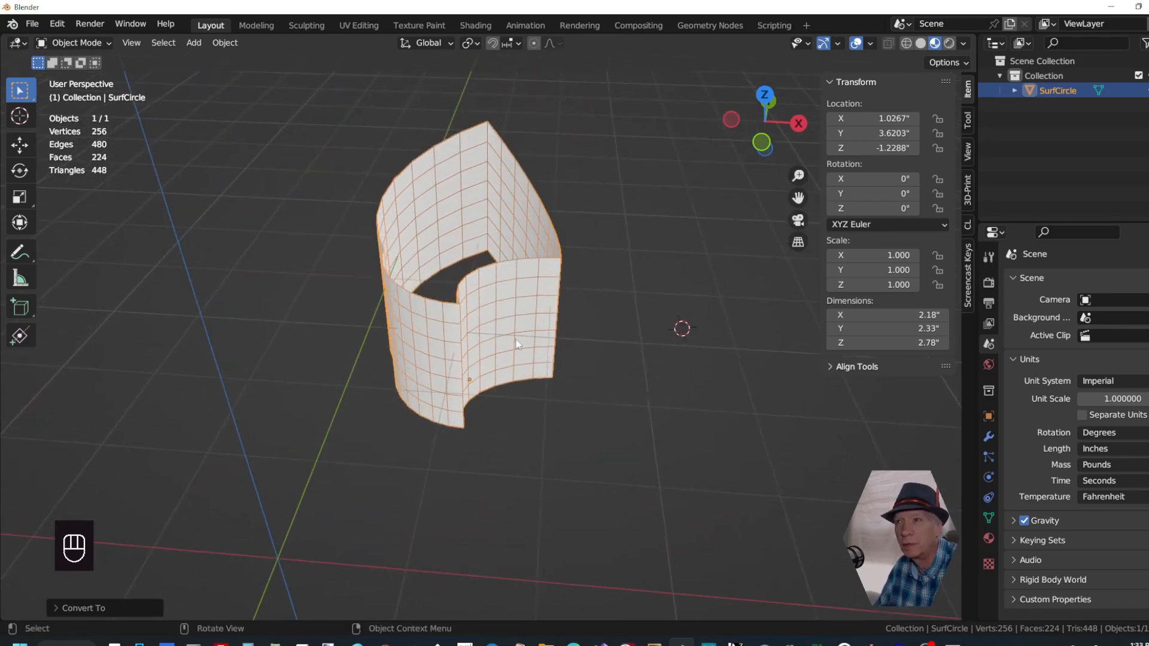
{"action": "key", "text": "Tab"}
{"action": "left_click", "coordinate": [509, 306]}
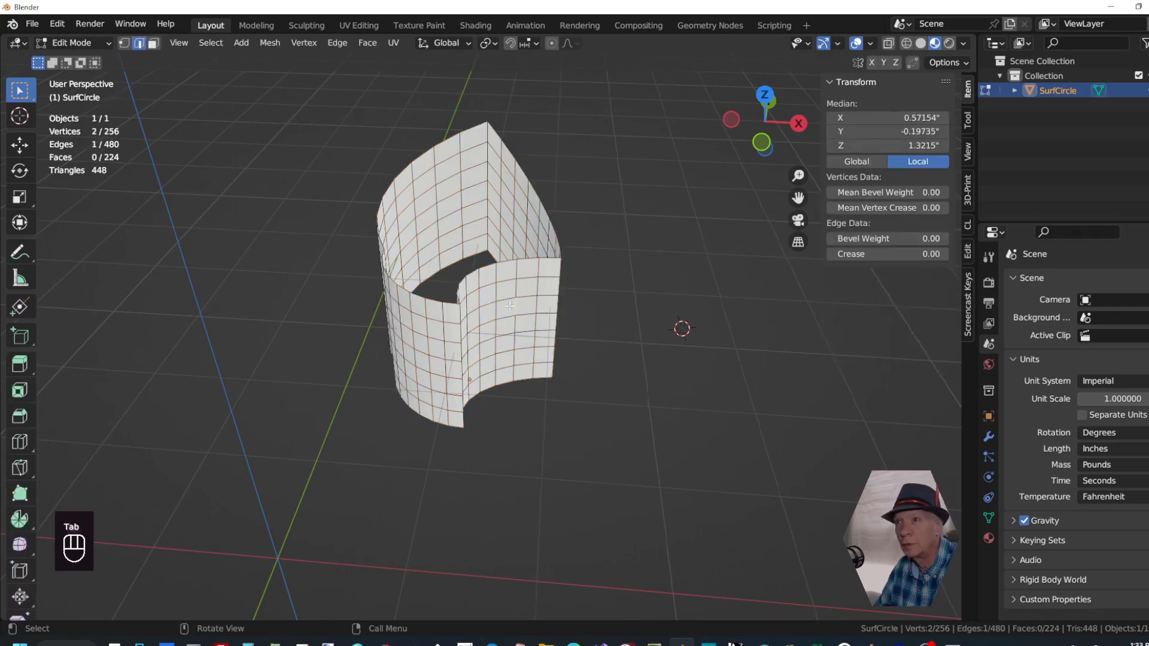
{"action": "left_click", "coordinate": [496, 316]}
{"action": "key", "text": "3"}
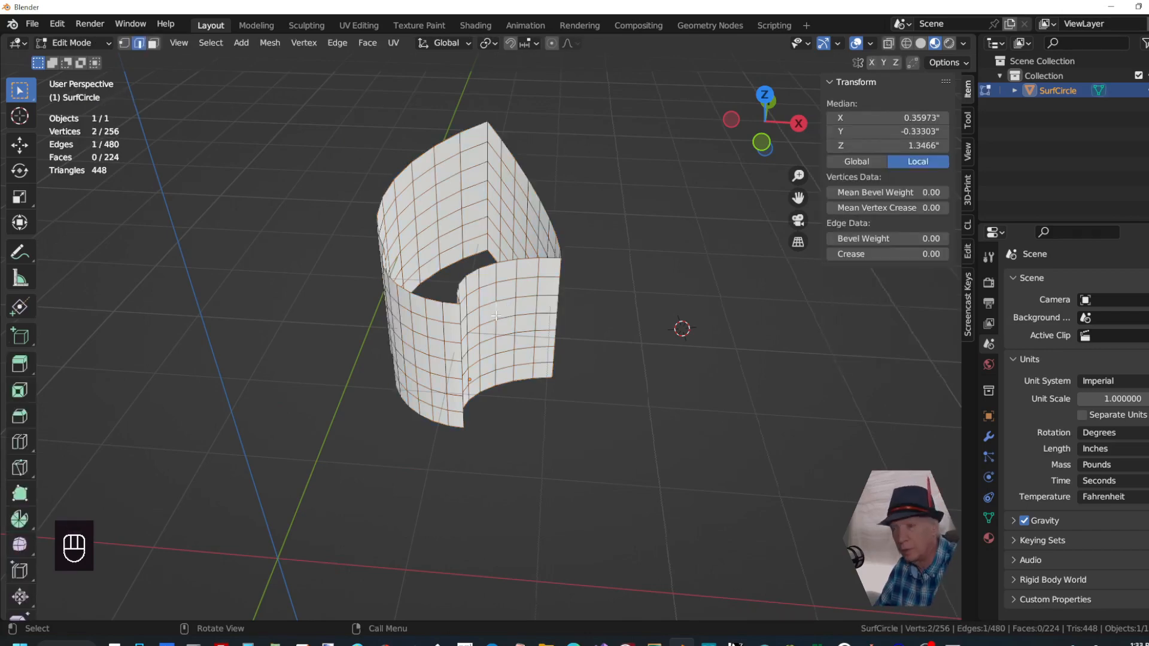
{"action": "left_click", "coordinate": [500, 317]}
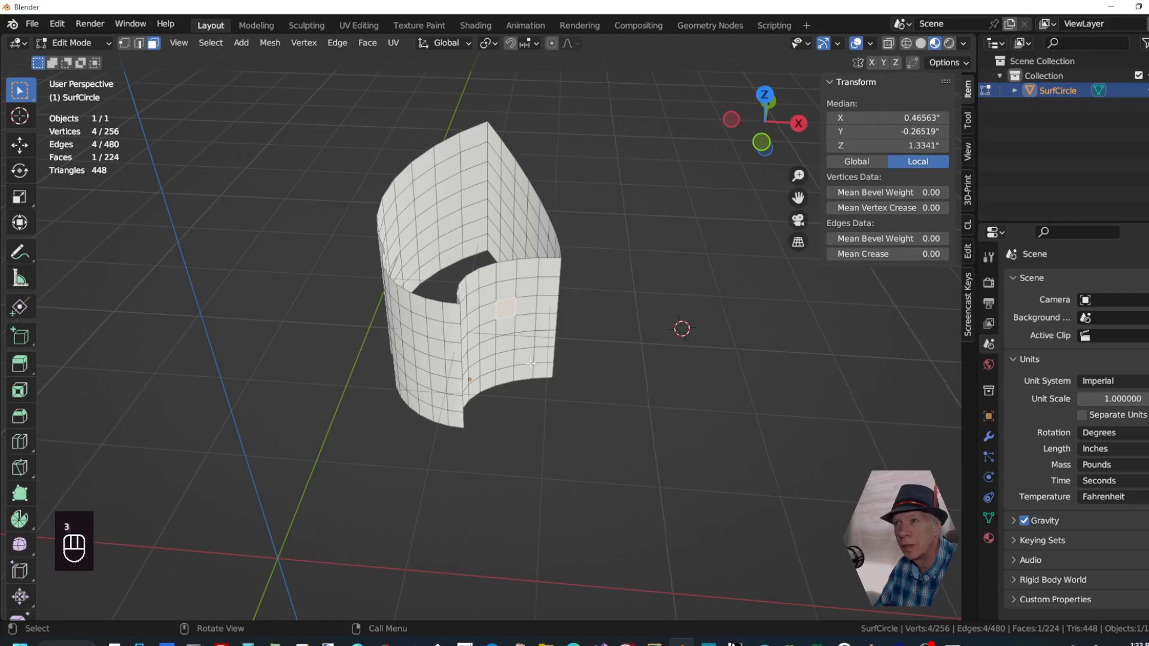
Try to pull a neighboring single face of the concave wall outward and down
{"action": "left_click", "coordinate": [528, 307]}
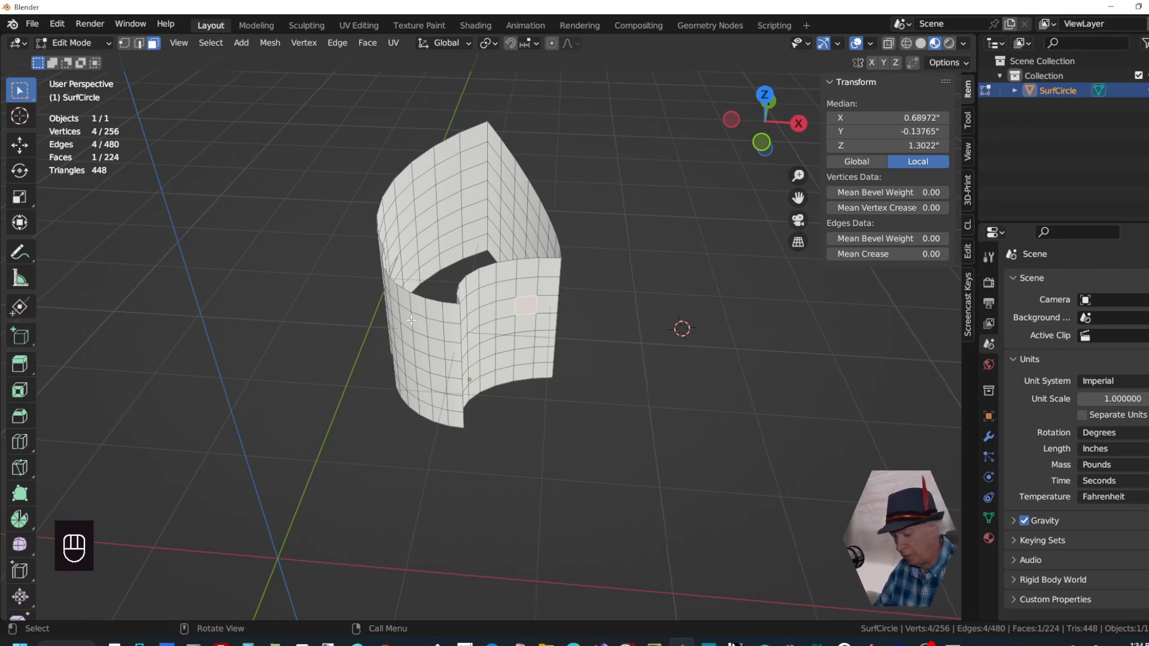
{"action": "key", "text": "g"}
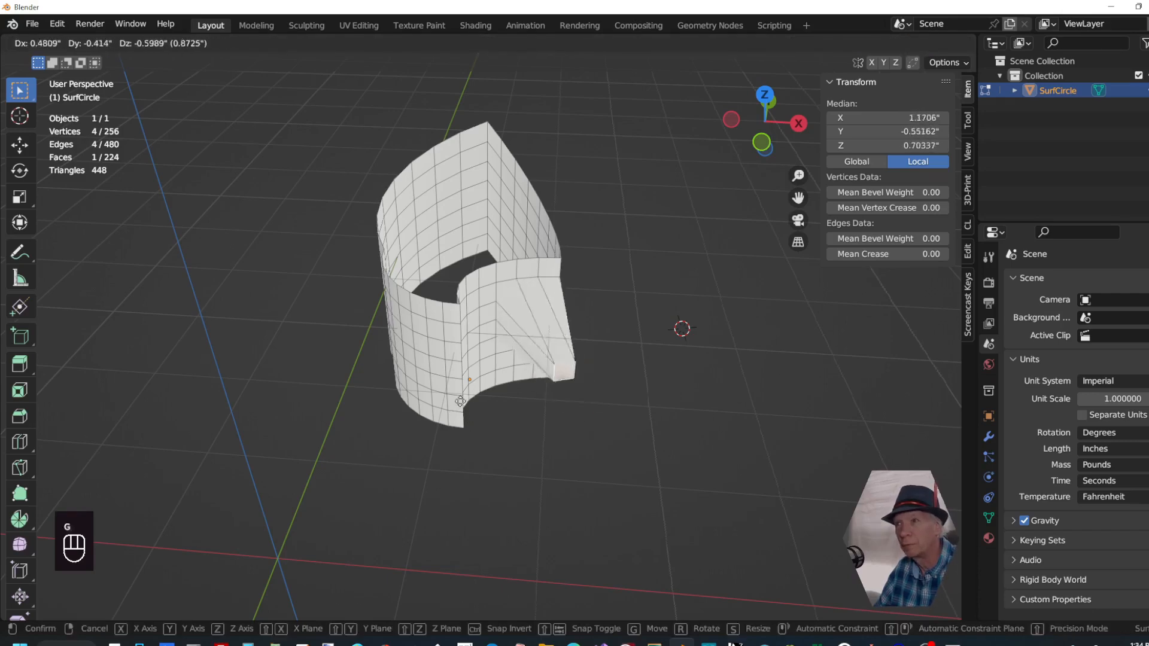
{"action": "left_click", "coordinate": [510, 342]}
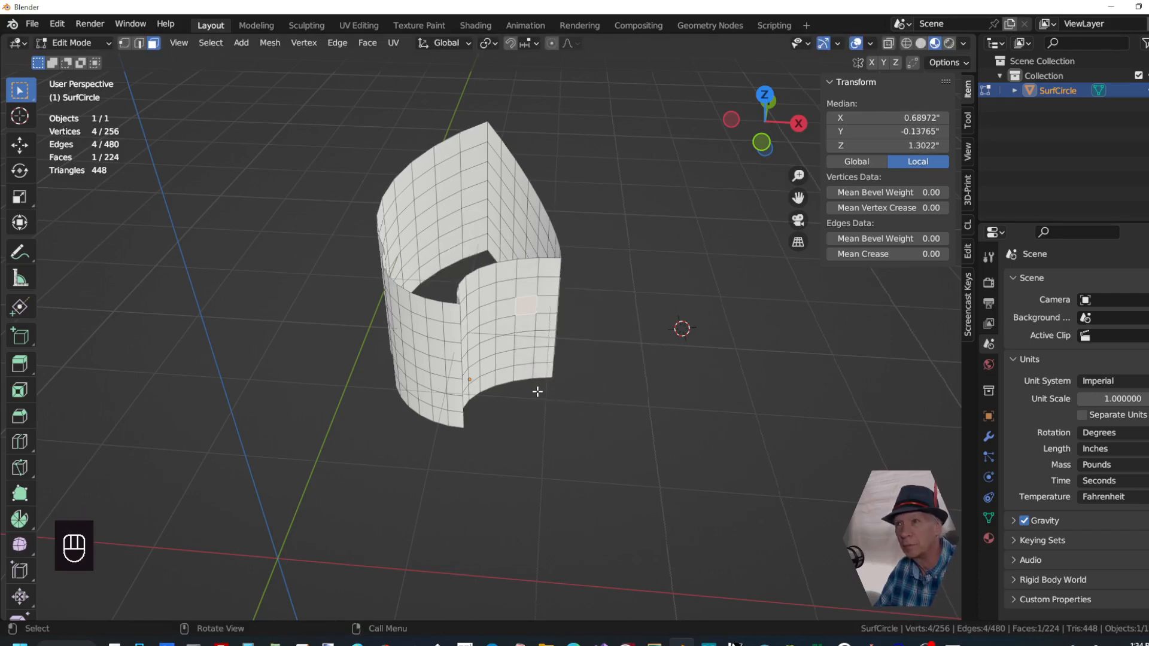
{"action": "key", "text": "g"}
Select three faces on the concave wall and try to move them outward together
{"action": "left_click", "coordinate": [507, 331]}
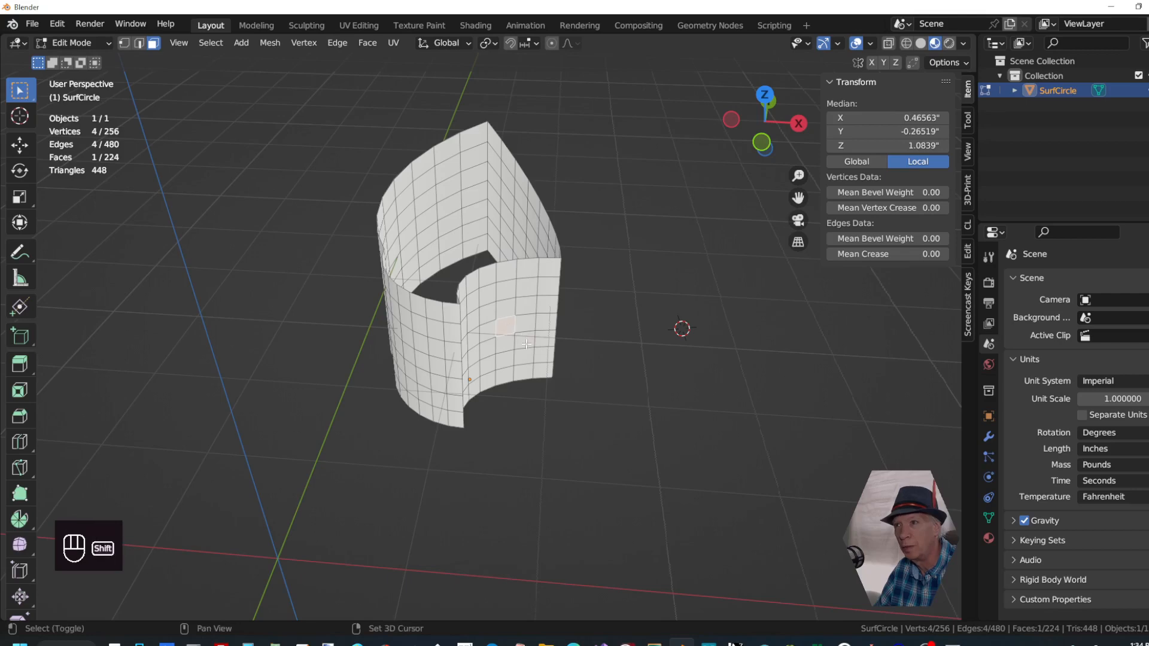
{"action": "left_click", "coordinate": [526, 344], "text": "shift"}
{"action": "left_click", "coordinate": [533, 325], "text": "shift"}
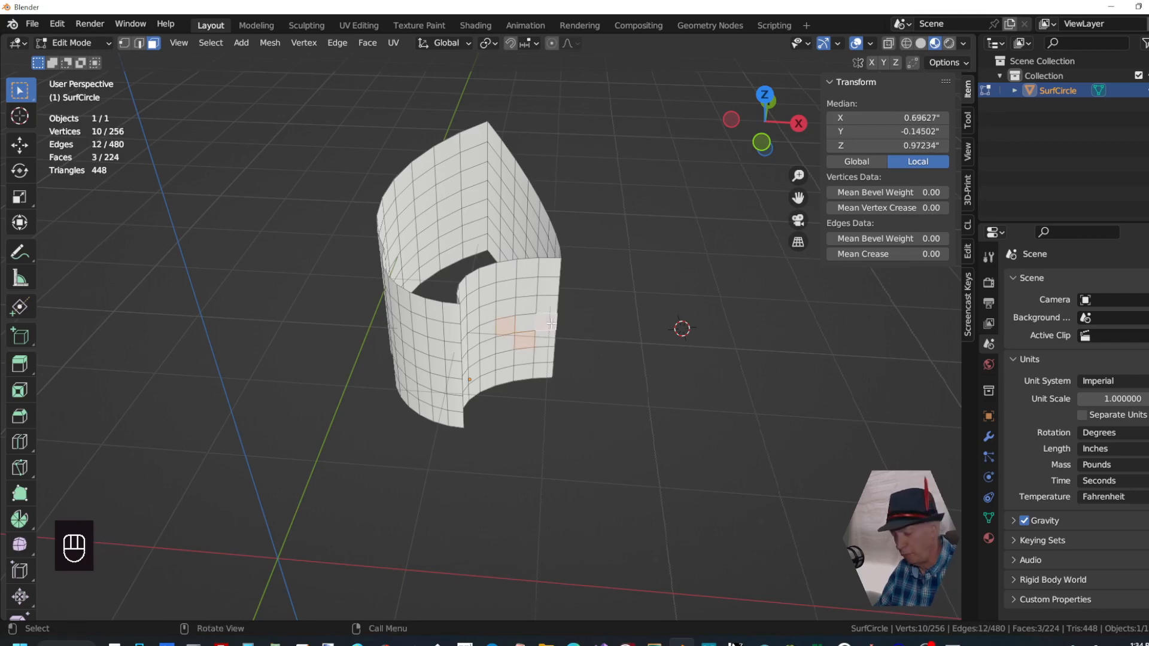
{"action": "key", "text": "g"}
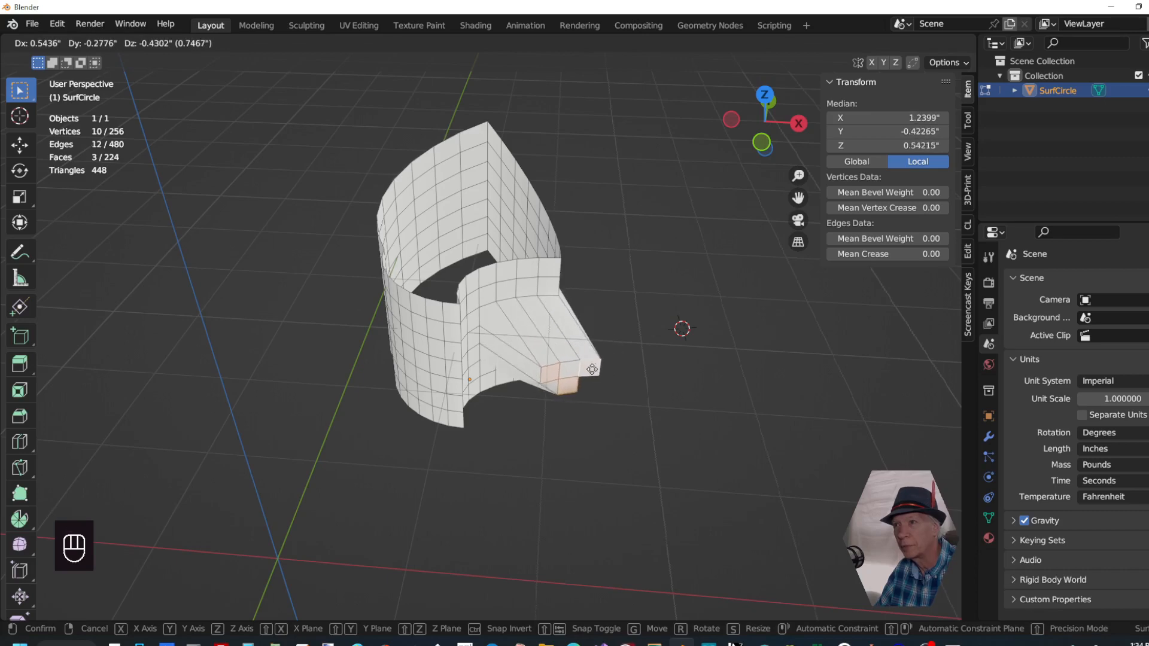
{"action": "right_click", "coordinate": [557, 354]}
{"action": "key", "text": "Escape"}
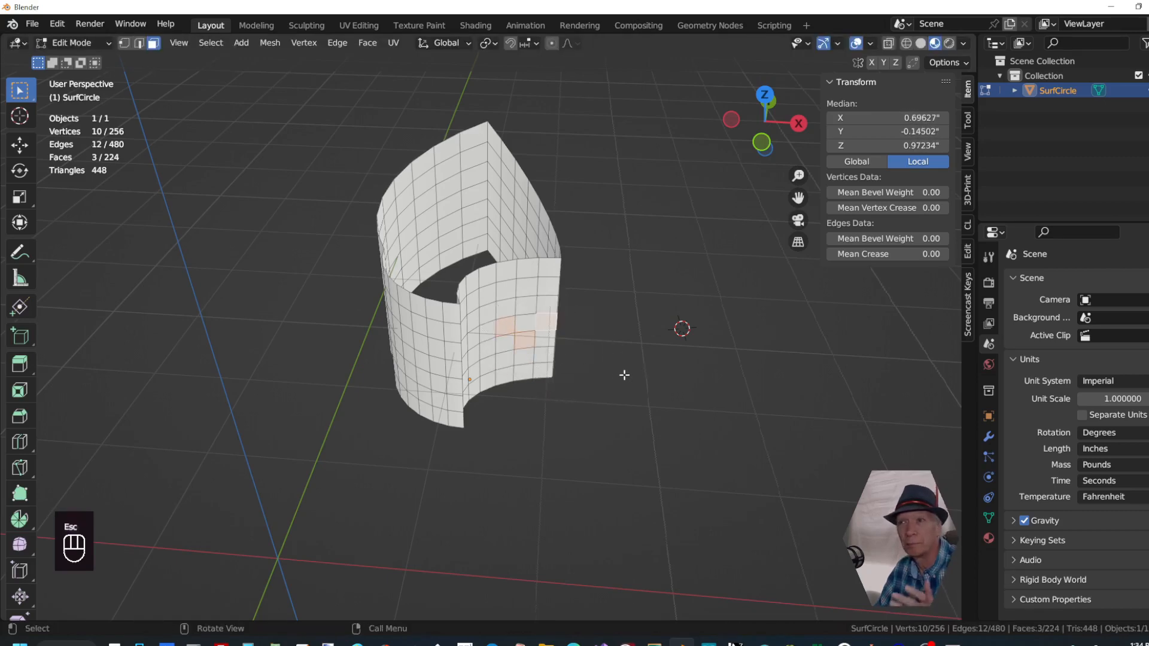
Switch to edge selection, box-select edges on the upper part of the concave wall, and reduce the selection to a single edge
{"action": "scroll", "coordinate": [622, 375], "scroll_direction": "down", "scroll_amount": 2}
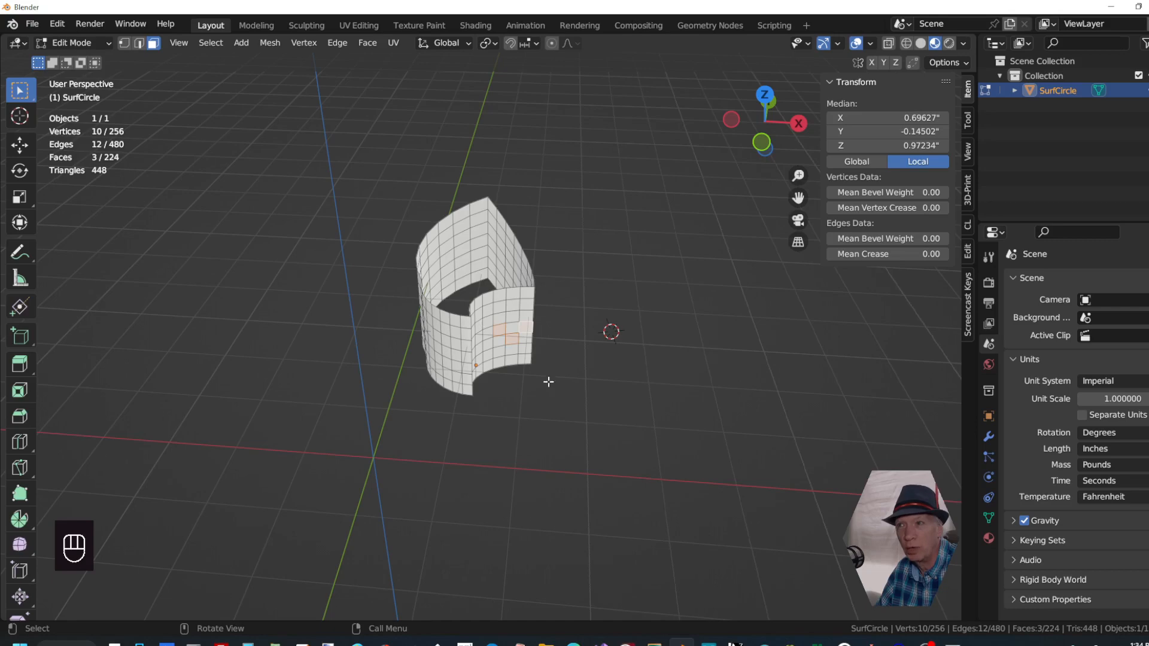
{"action": "scroll", "coordinate": [535, 311], "scroll_direction": "up", "scroll_amount": 5}
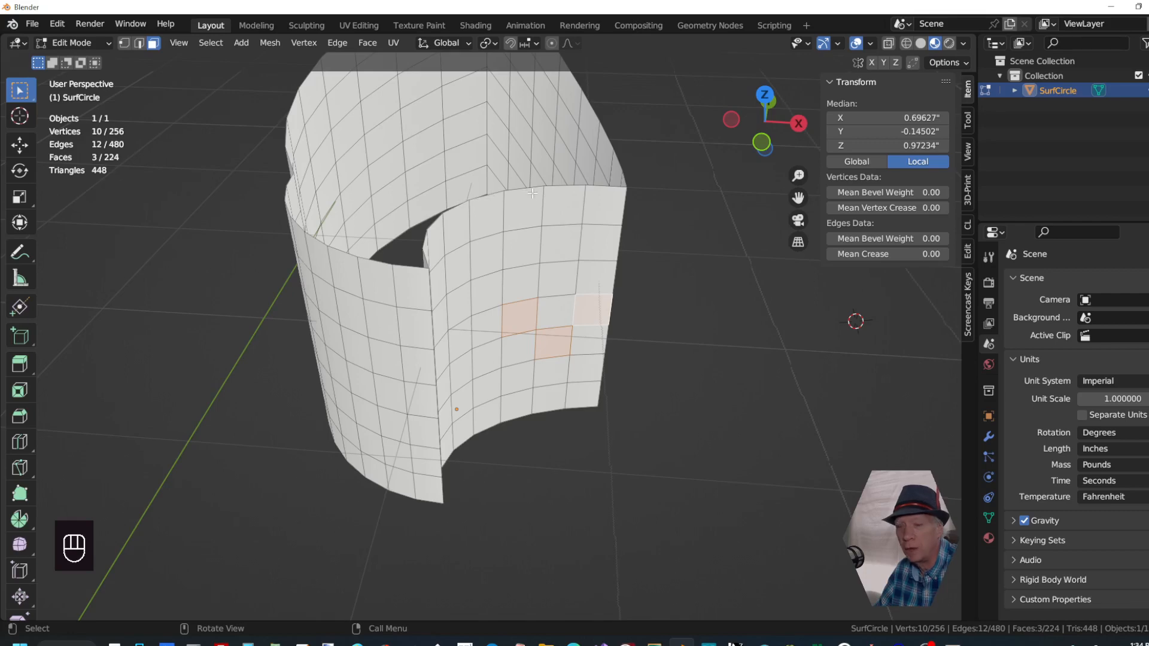
{"action": "key", "text": "2"}
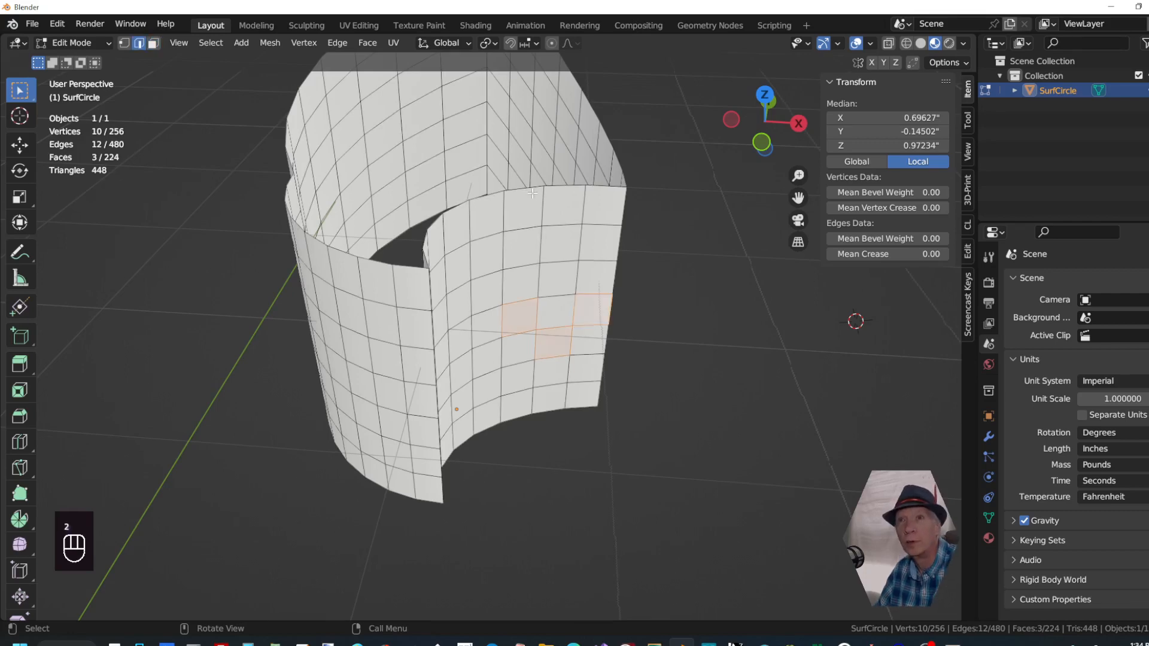
{"action": "left_click_drag", "start_coordinate": [481, 222], "coordinate": [578, 301]}
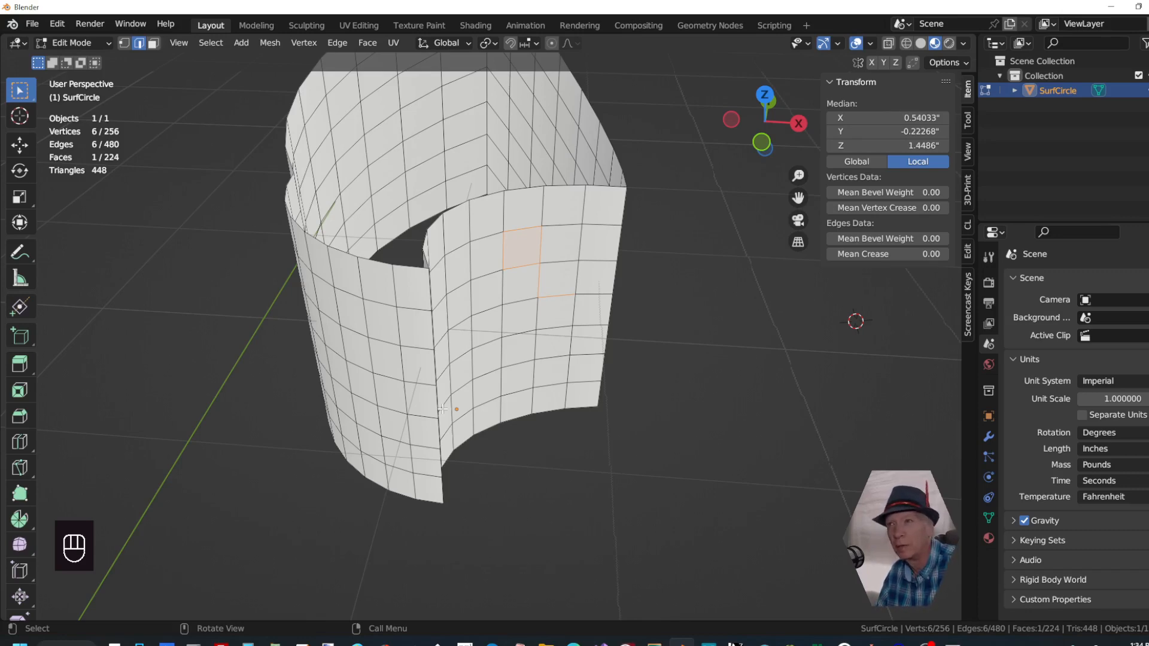
{"action": "scroll", "coordinate": [641, 343], "scroll_direction": "down", "scroll_amount": 2}
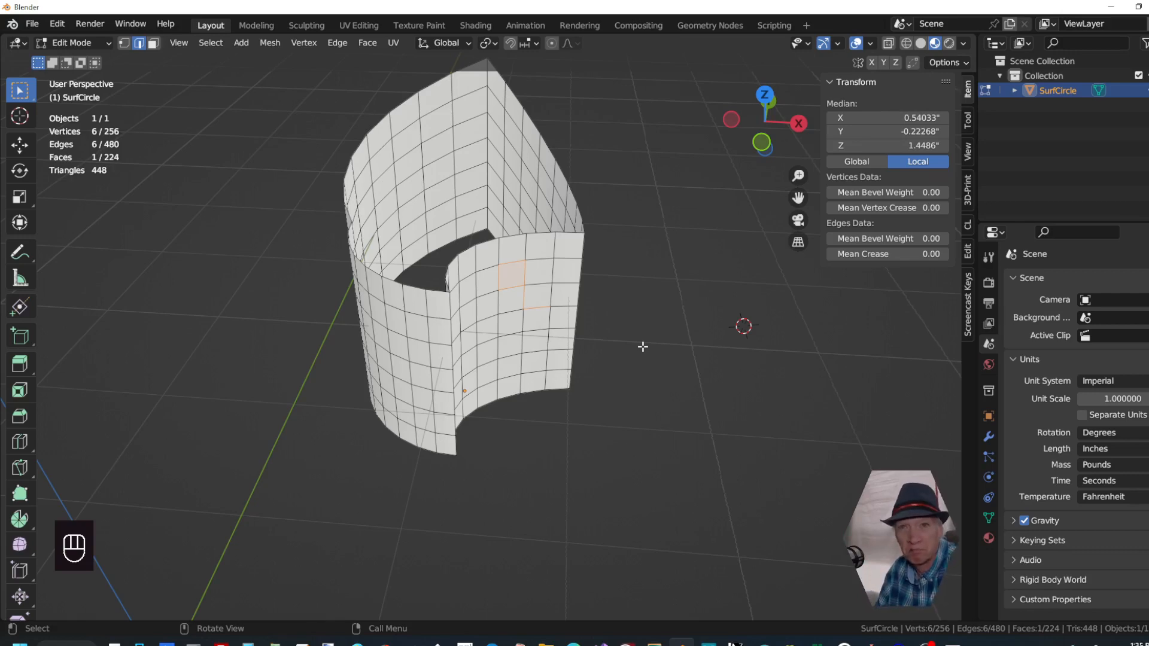
{"action": "left_click", "coordinate": [564, 318]}
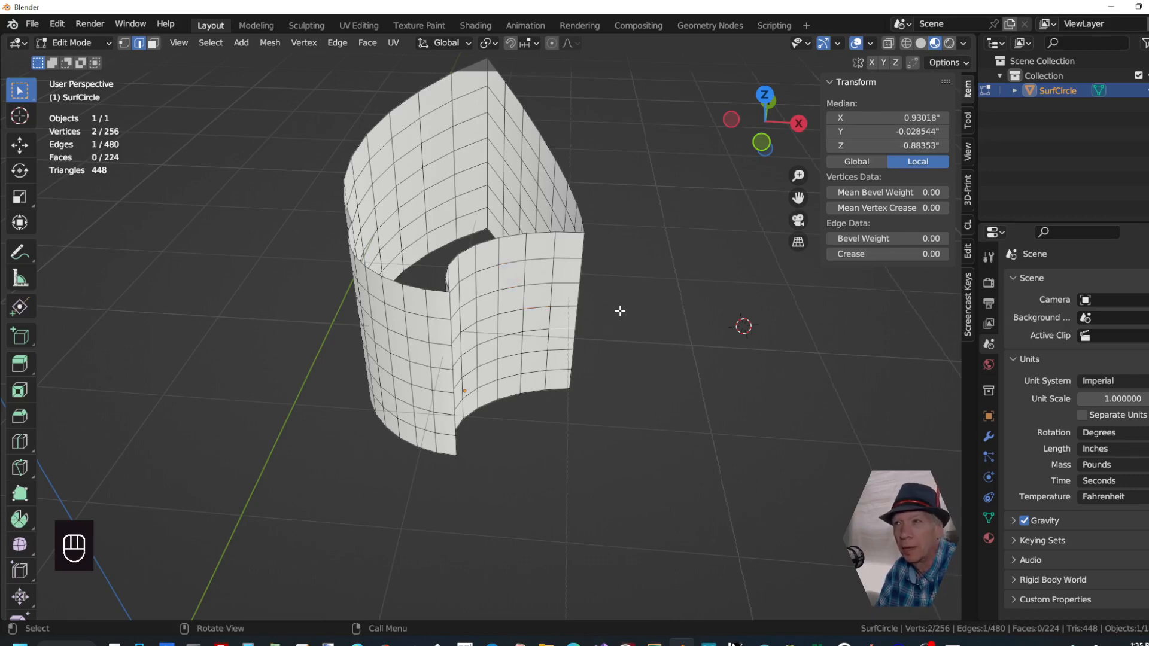
{"action": "scroll", "coordinate": [620, 311], "scroll_direction": "down", "scroll_amount": 1}
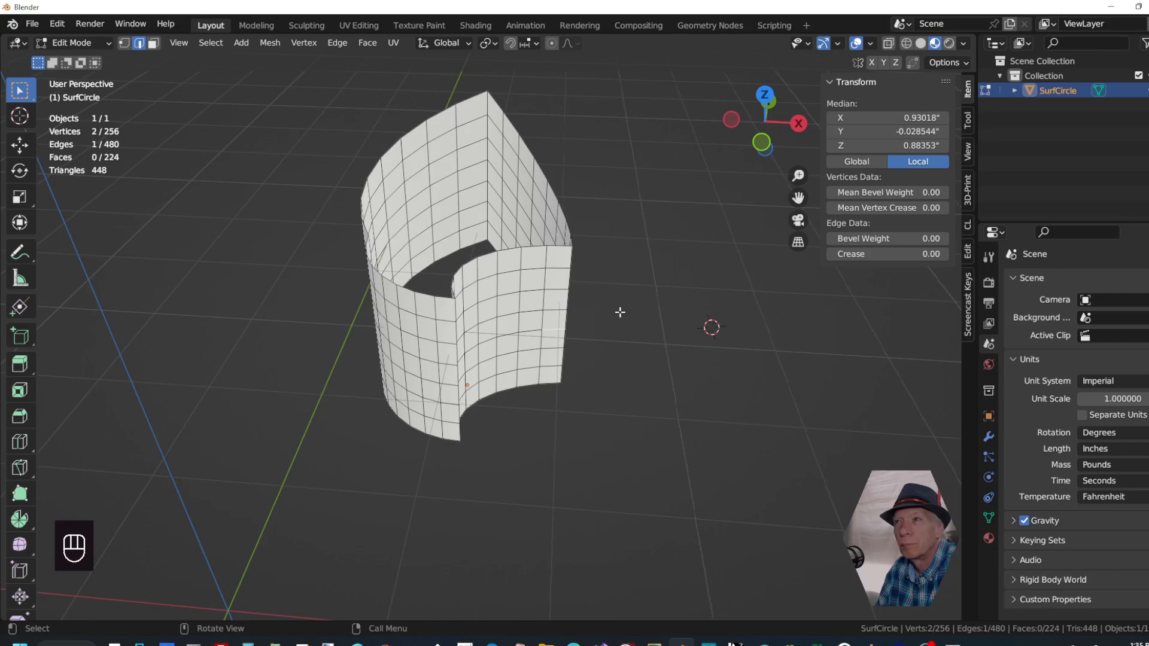